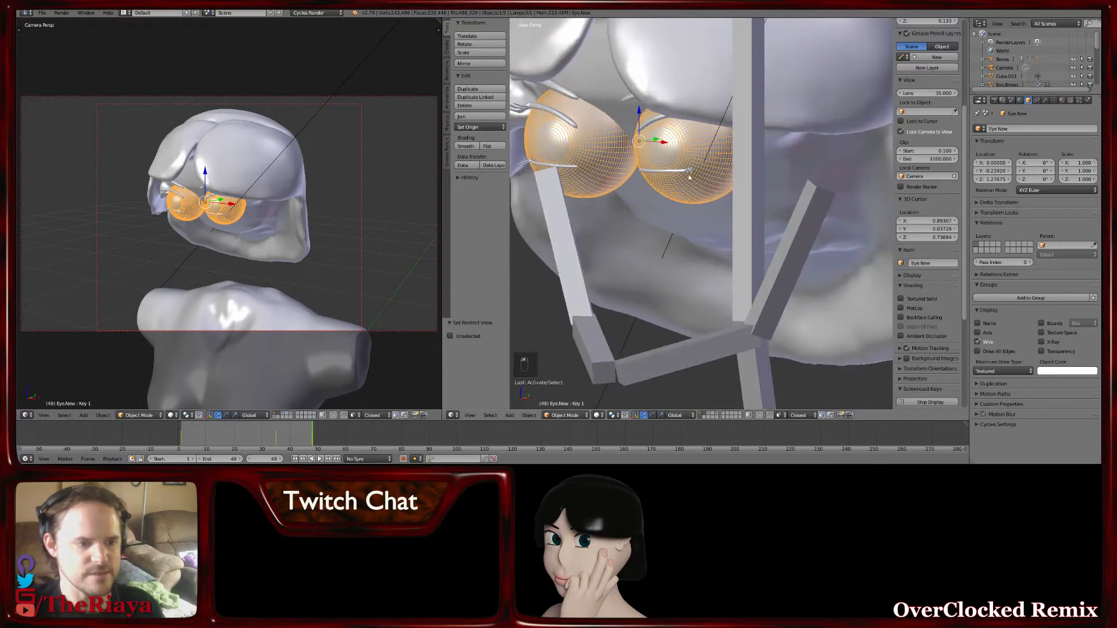
Reveal all hidden objects and hide only the one covering the eyeballs again
middle_click_drag(607, 158, 706, 165)
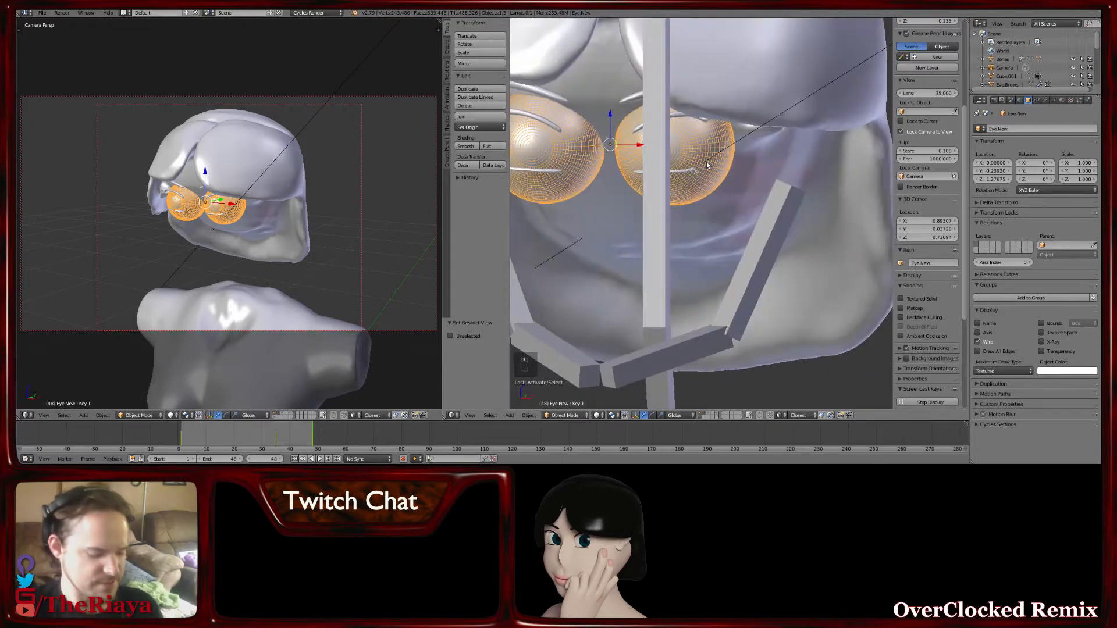
key("alt+h")
middle_click_drag(747, 221, 690, 169)
right_click(728, 225)
key("h")
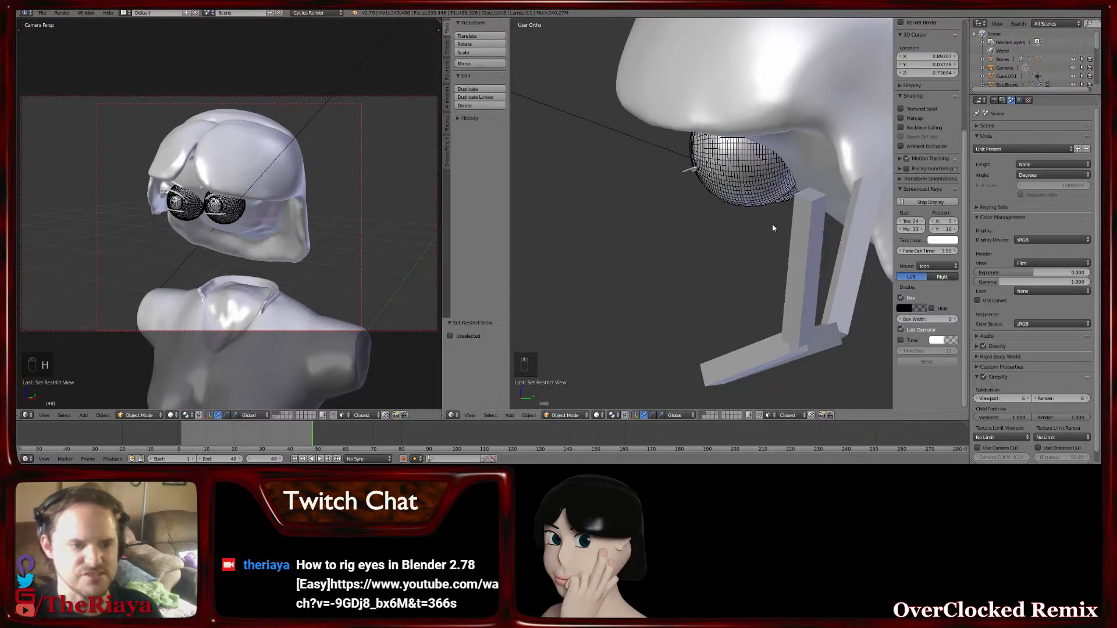
In the eye mesh, move the selected middle edge loop about 0.007 along the Y axis
middle_click_drag(773, 229, 779, 225)
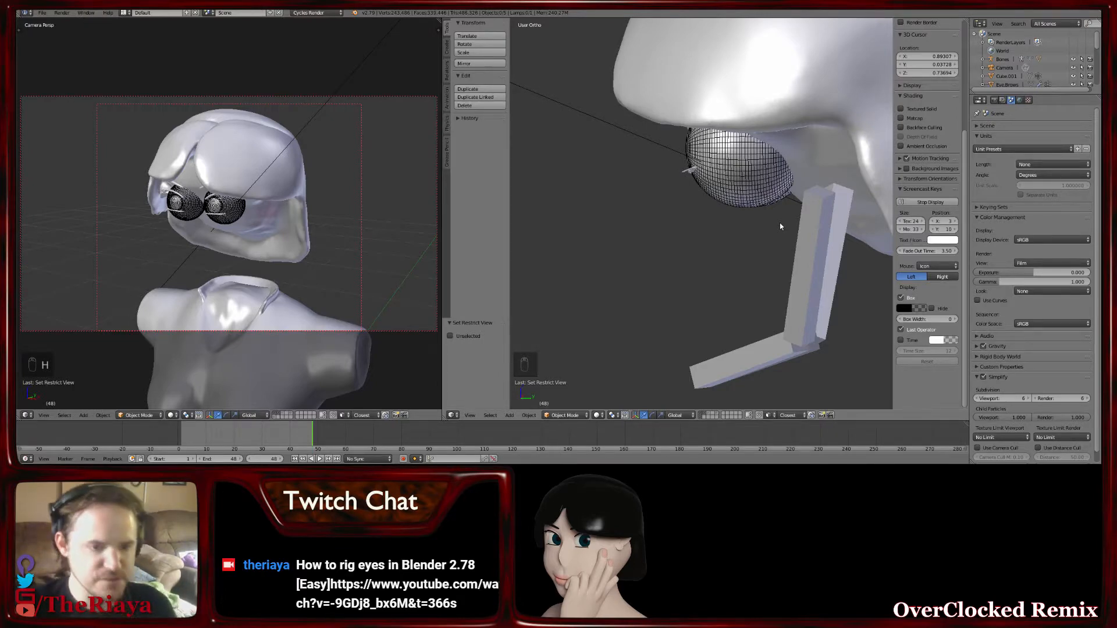
key("KP_3")
scroll(779, 223, "up", 5)
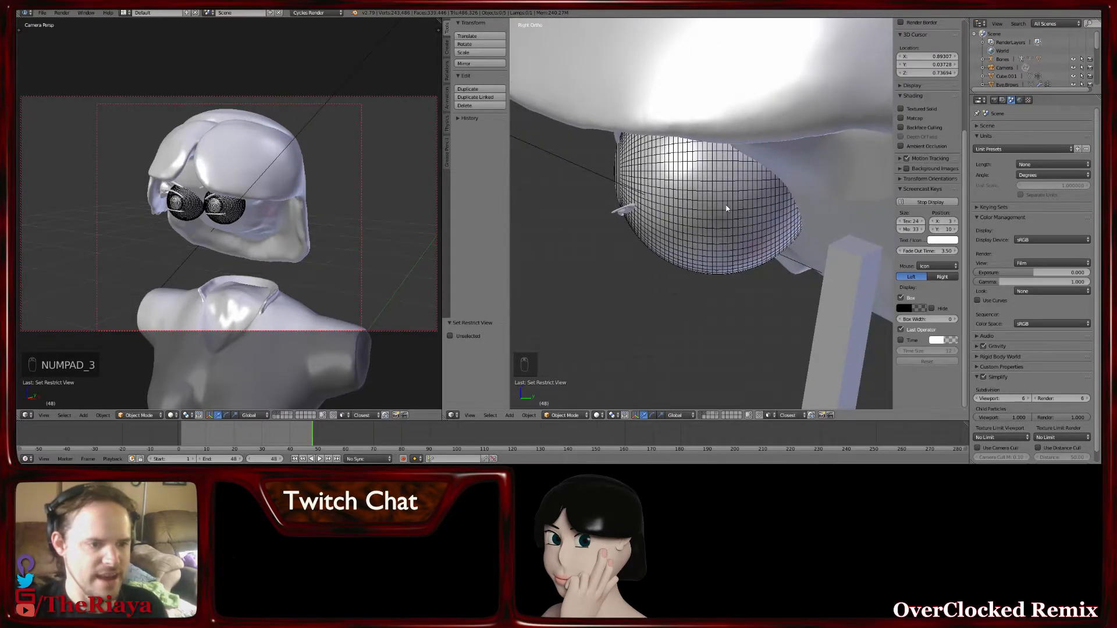
right_click(714, 220)
scroll(727, 208, "up", 2)
key("Tab")
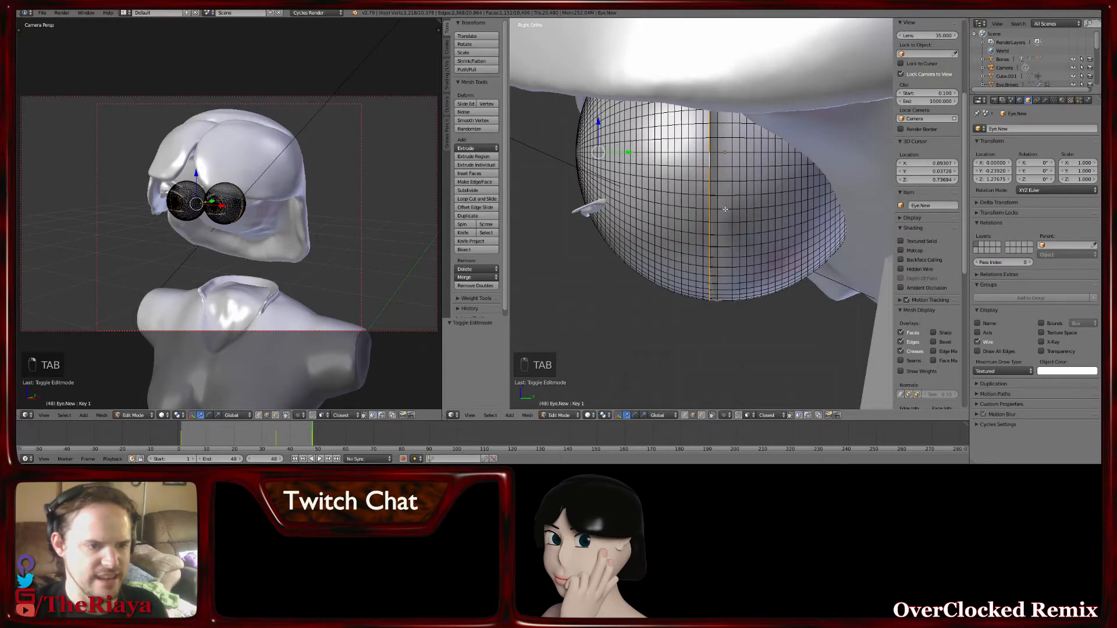
middle_click_drag(726, 209, 641, 158)
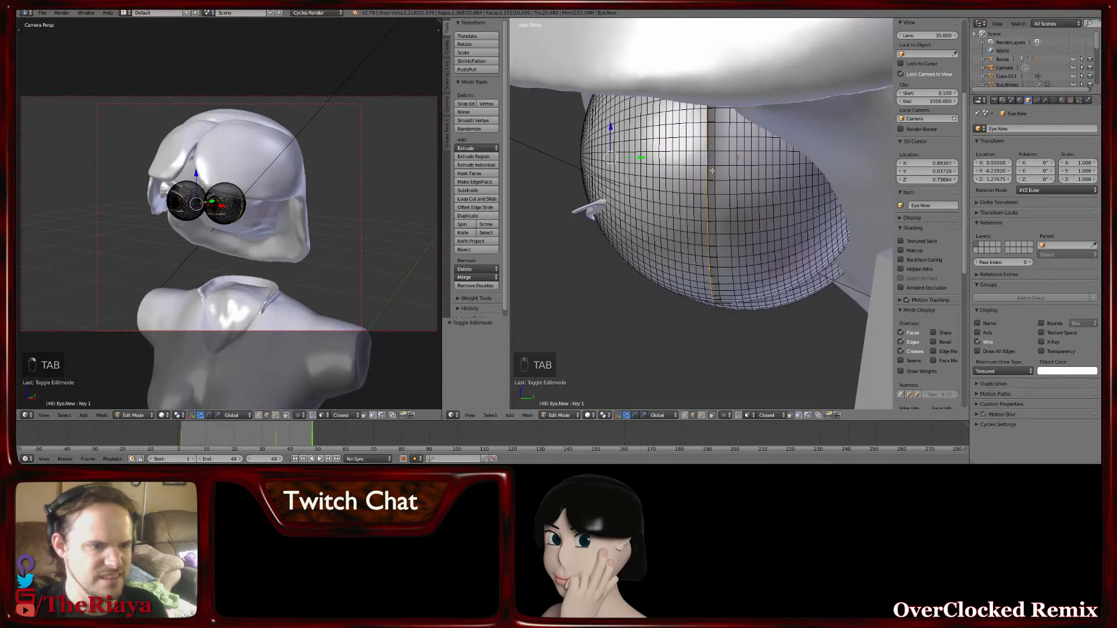
key("g")
key("y")
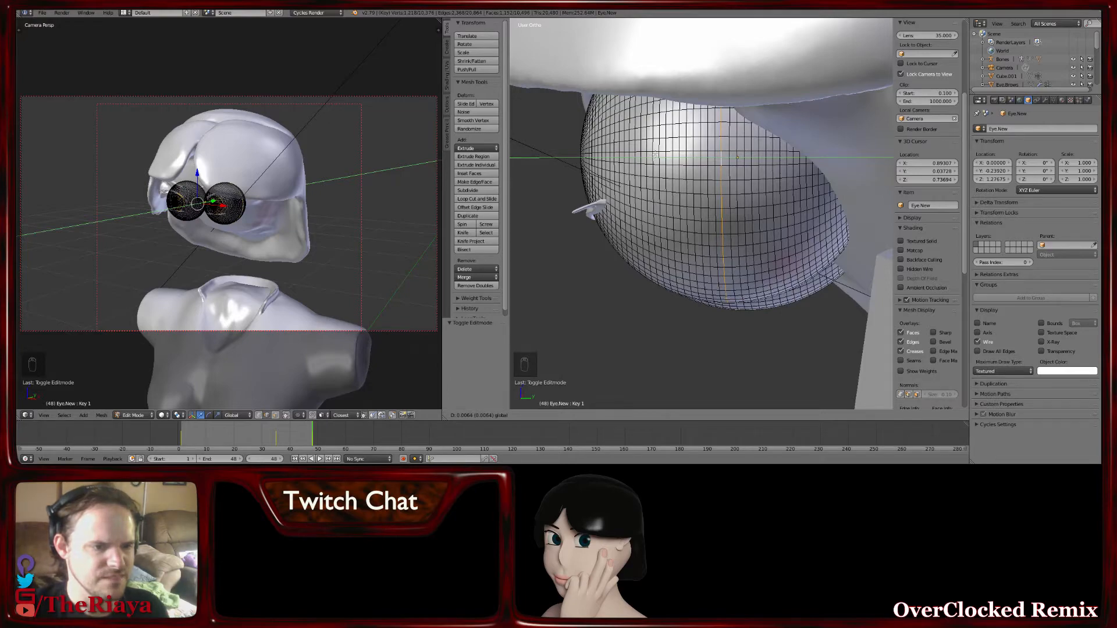
left_click(655, 156)
Compare the eyeballs in Object Mode and Edit Mode, and clear the vertex selection
middle_click_drag(655, 156, 659, 217)
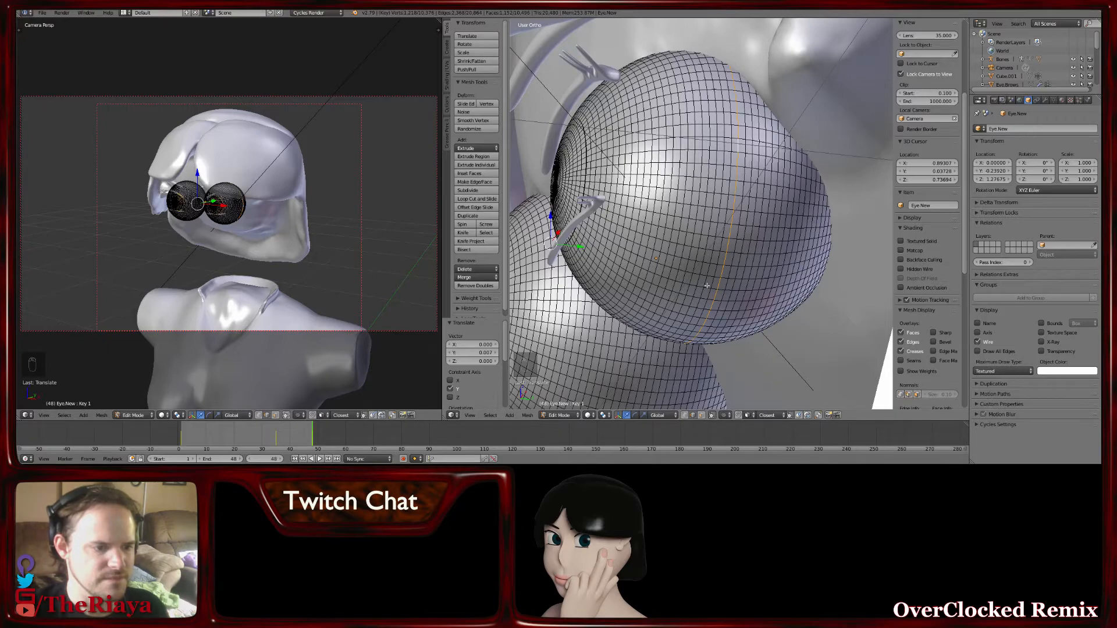
middle_click_drag(707, 285, 699, 308)
scroll(691, 308, "down", 4)
middle_click_drag(605, 296, 687, 297)
key("Tab")
key("Tab")
key("Tab")
key("Tab")
key("Tab")
key("a")
key("a")
key("a")
key("a")
key("a")
key("a")
key("a")
key("a")
key("a")
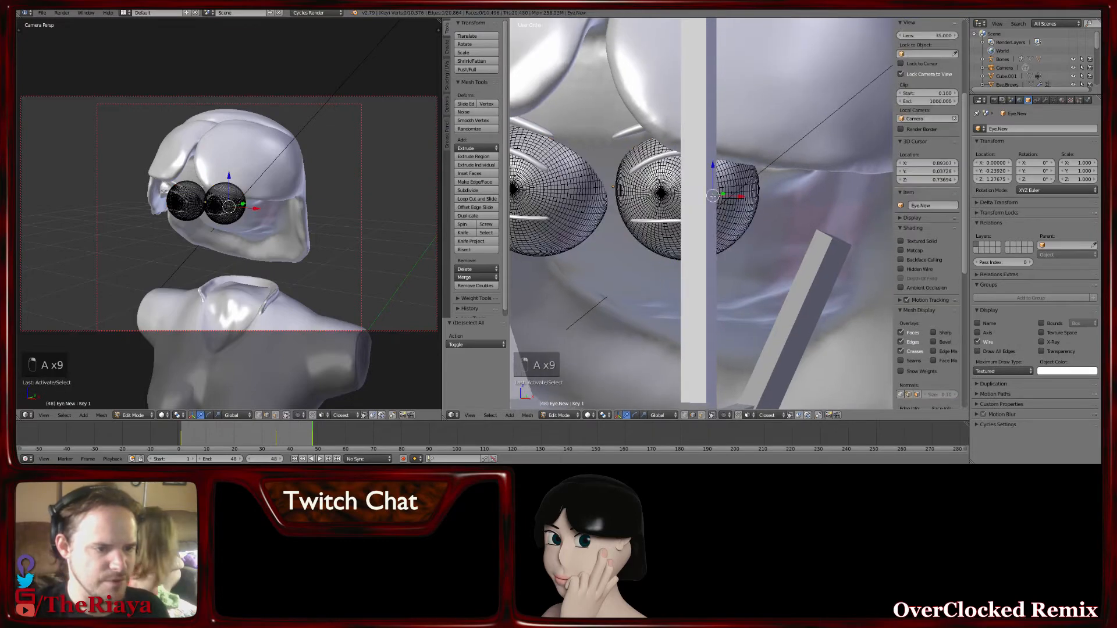
Select the entire eyeball on the positive X side, including its inner iris and pupil geometry, and delete its vertices
right_click(731, 197)
scroll(747, 235, "up", 1)
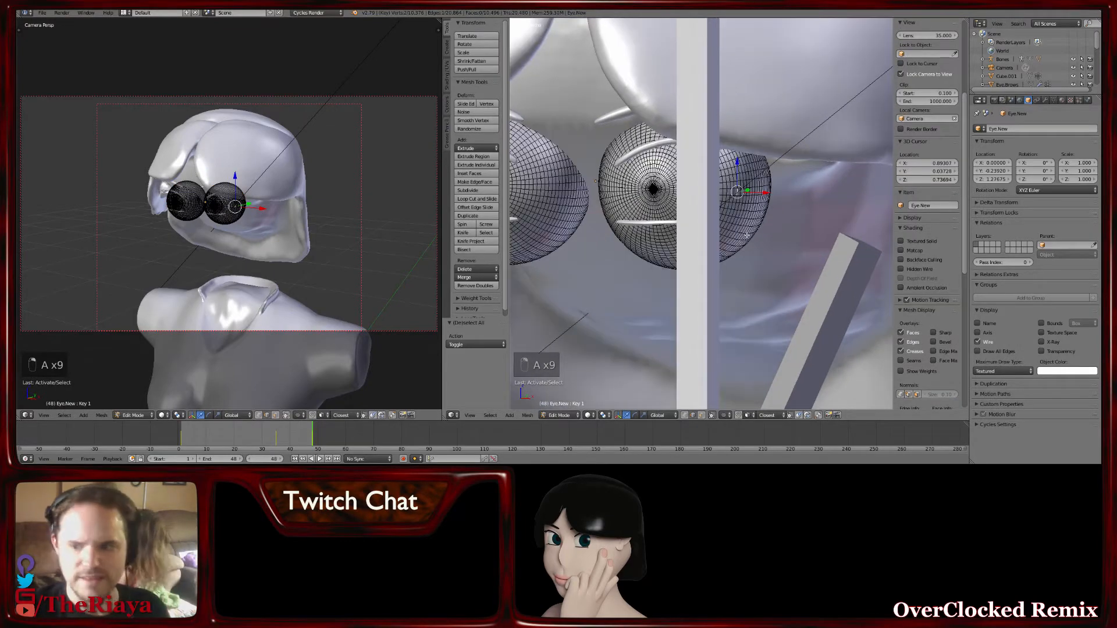
middle_click_drag(747, 235, 711, 229)
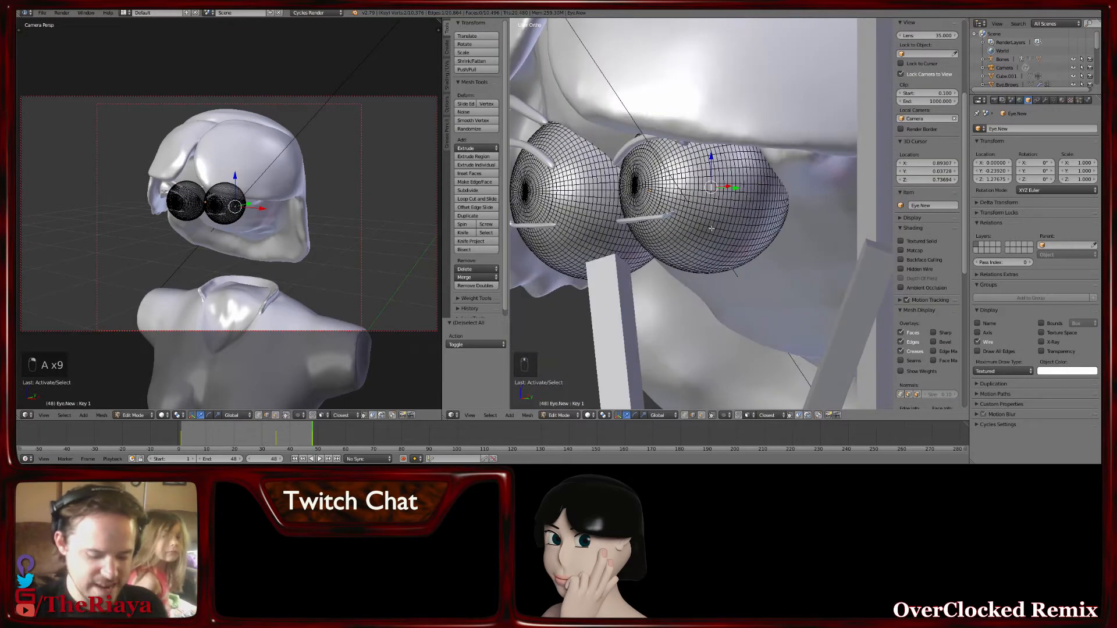
key("ctrl+KP_Add")
key("ctrl+KP_Add")
key("ctrl+KP_Add")
key("ctrl+KP_Add")
key("ctrl+KP_Add")
key("ctrl+KP_Add")
key("ctrl+KP_Add")
key("ctrl+KP_Add")
key("ctrl+KP_Add")
key("ctrl+KP_Add")
key("ctrl+KP_Add")
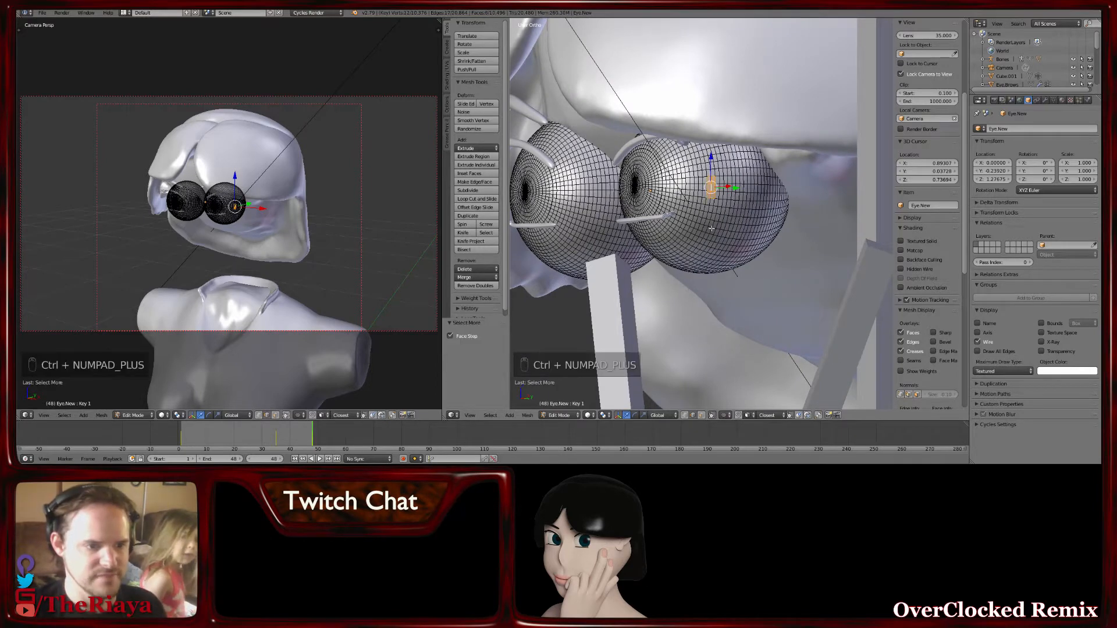
key("ctrl+KP_Add")
key("ctrl+KP_Add")
key("ctrl+KP_Add")
key("ctrl+KP_Add")
key("ctrl+KP_Add")
key("ctrl+KP_Add")
key("ctrl+KP_Add")
key("ctrl+KP_Add")
key("ctrl+KP_Add")
key("ctrl+KP_Add")
key("ctrl+KP_Add")
key("ctrl+KP_Add")
key("ctrl+KP_Add")
key("ctrl+KP_Add")
key("ctrl+KP_Add")
key("ctrl+KP_Add")
key("ctrl+KP_Add")
key("ctrl+KP_Add")
key("ctrl+KP_Add")
key("ctrl+KP_Add")
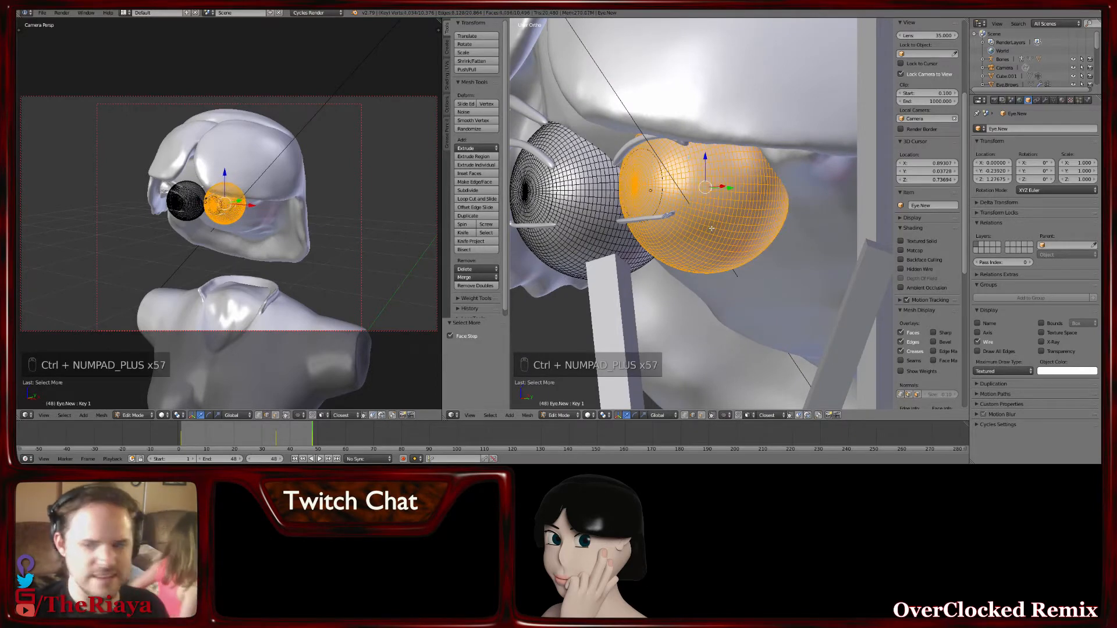
middle_click_drag(711, 229, 738, 266)
key("z")
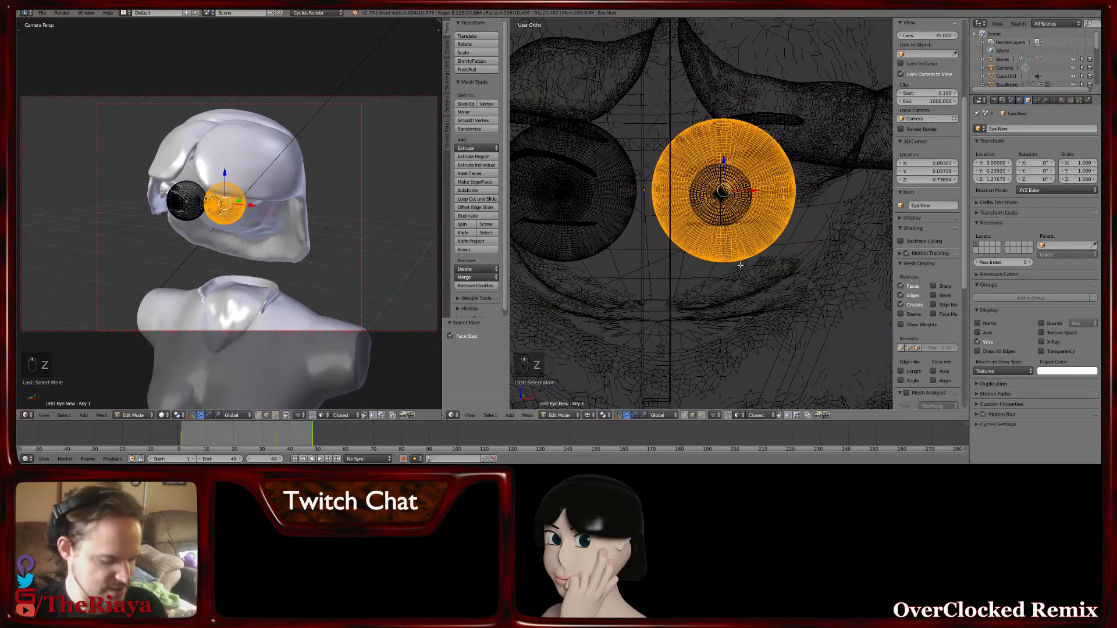
key("c")
left_click_drag(725, 196, 727, 193)
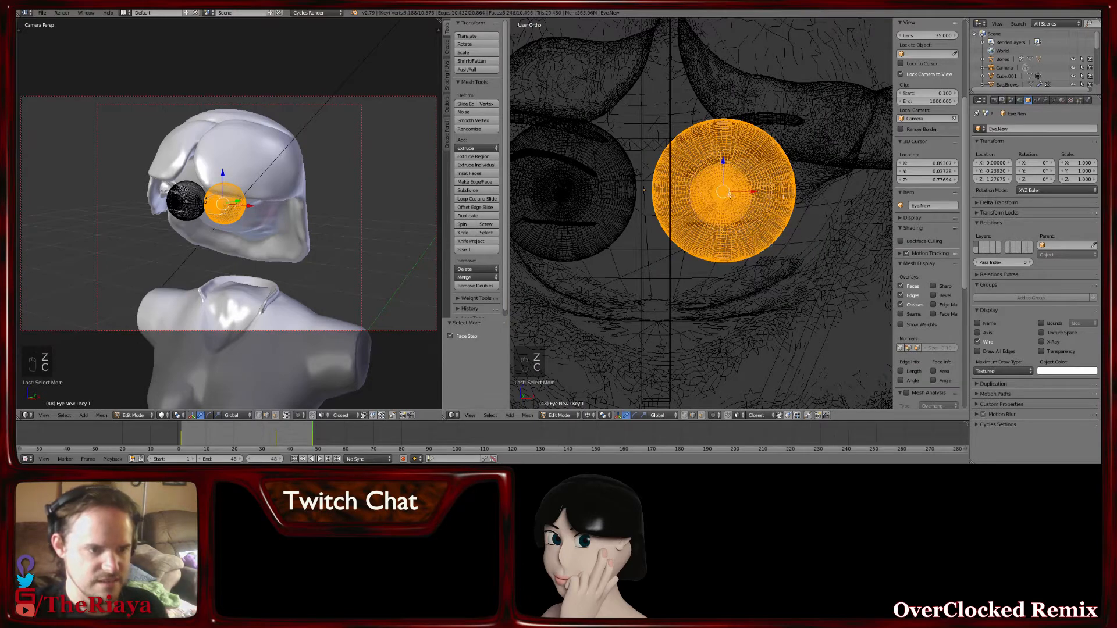
right_click(762, 240)
key("z")
middle_click_drag(763, 240, 728, 274)
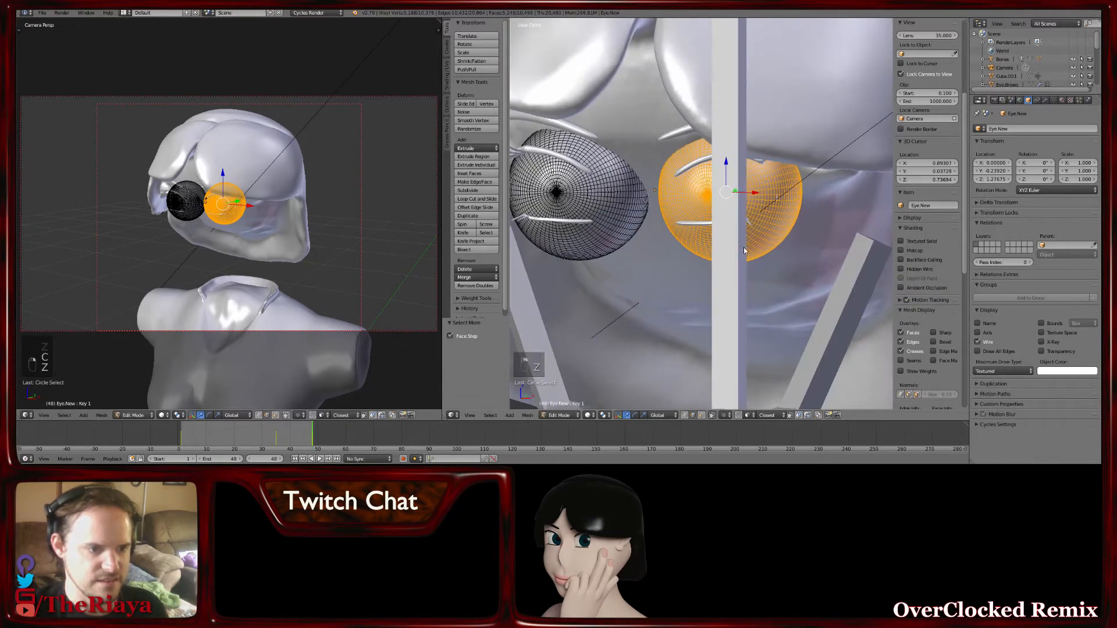
key("x")
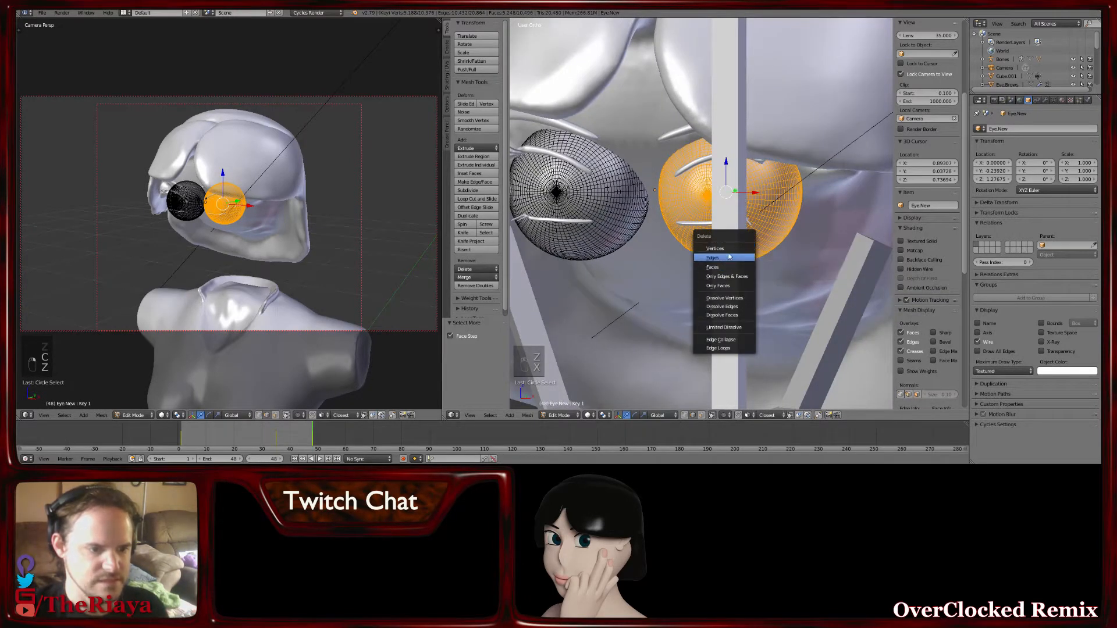
left_click(716, 249)
Select all vertices of the remaining eyeball in front wireframe view and duplicate them in place
middle_click_drag(715, 248, 649, 248)
key("KP_1")
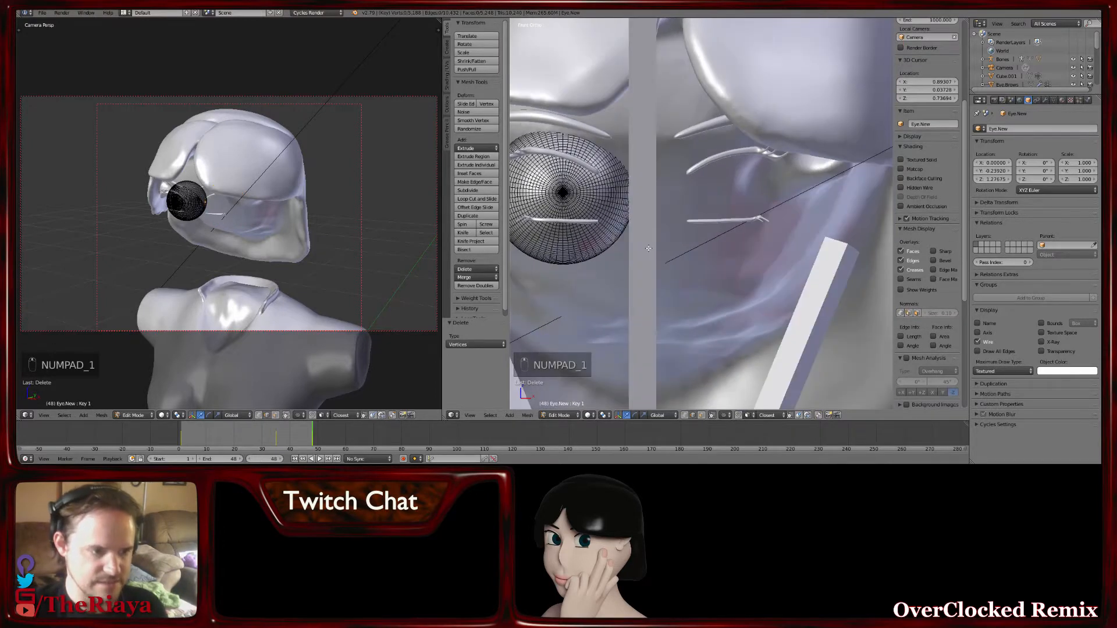
key("z")
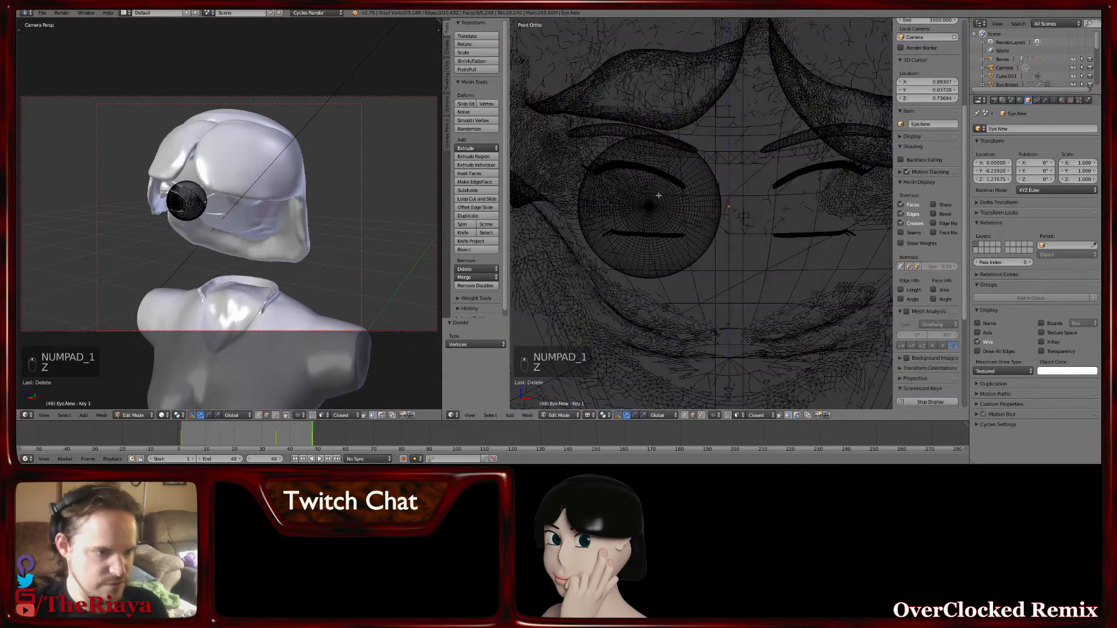
key("c")
mouse_move(711, 172)
left_mouse_down()
mouse_move(697, 165)
mouse_move(667, 284)
left_mouse_up()
right_click(747, 223)
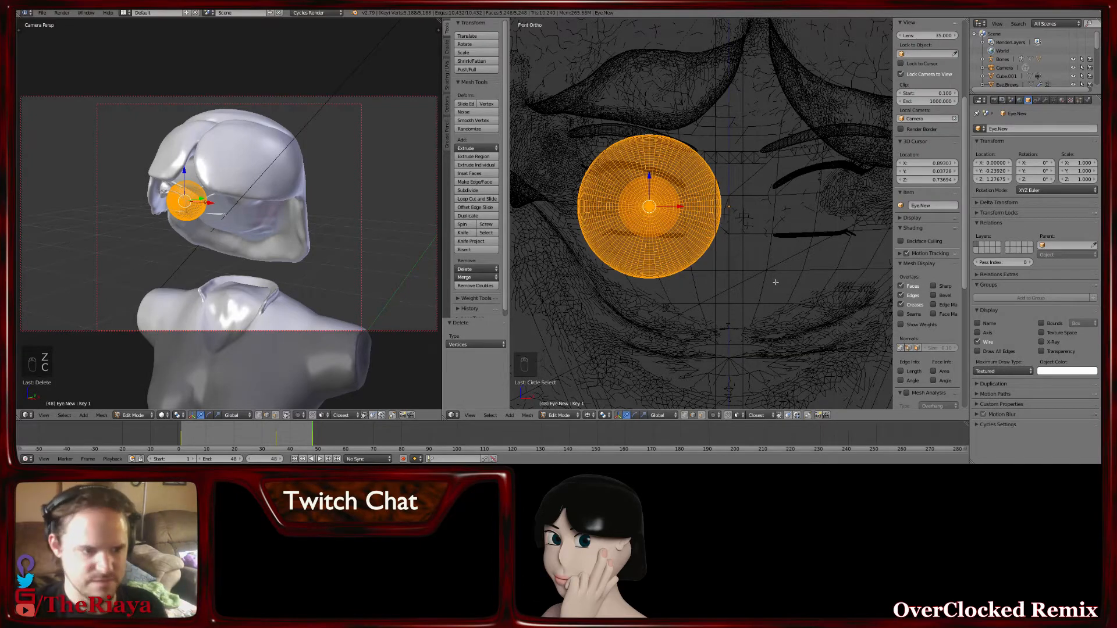
key("z")
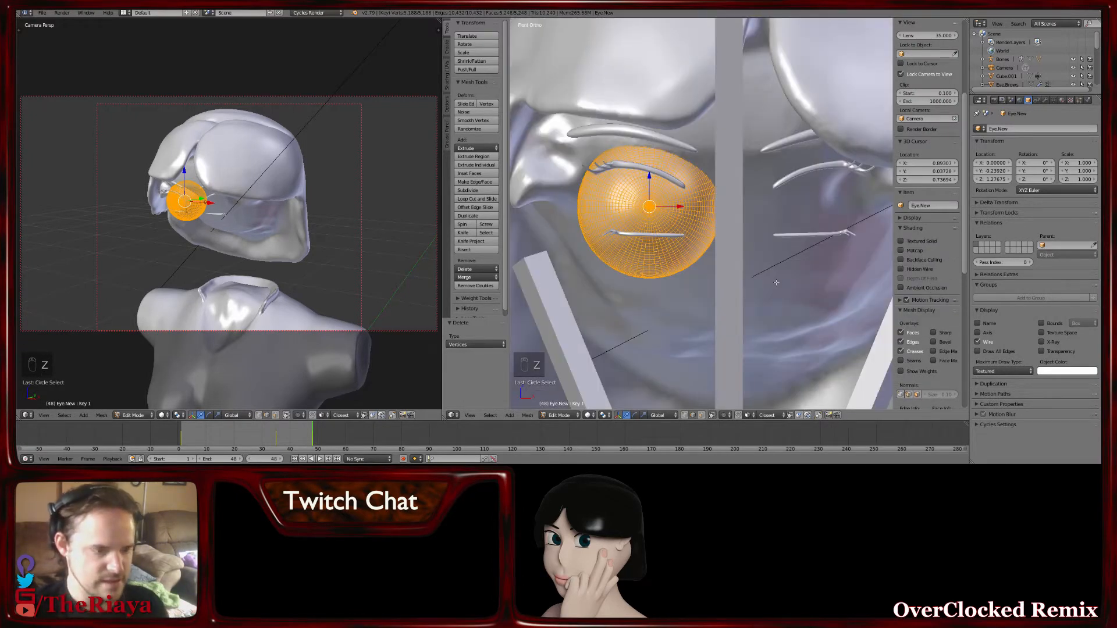
key("shift+d")
right_click(776, 250)
Place the duplicated eyeball in the opposite socket by setting its median X to 0.07360
key("n")
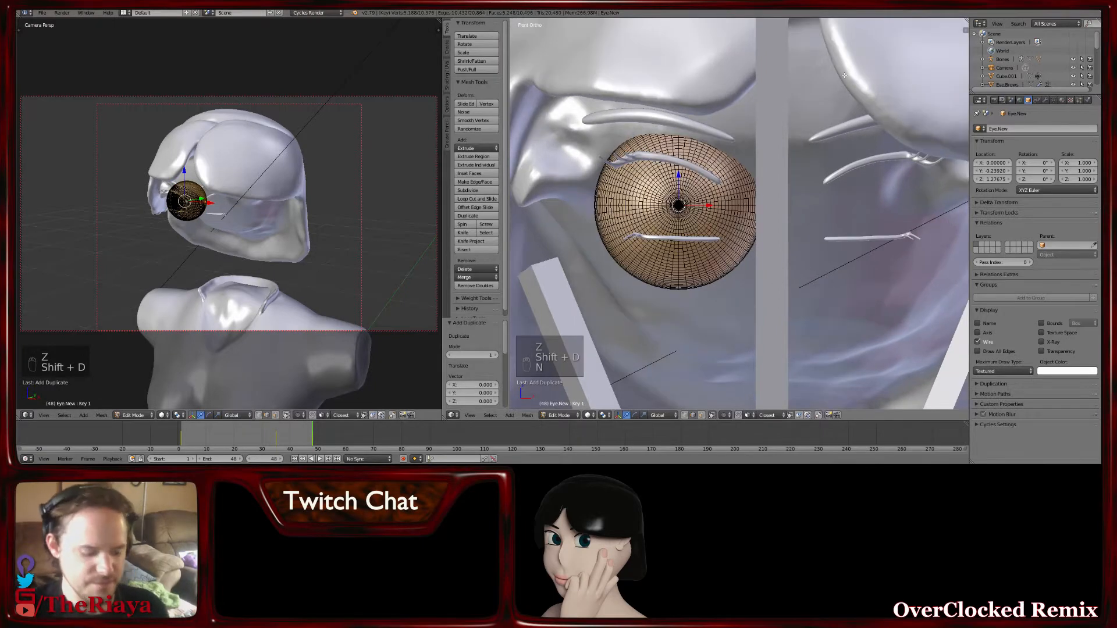
key("n")
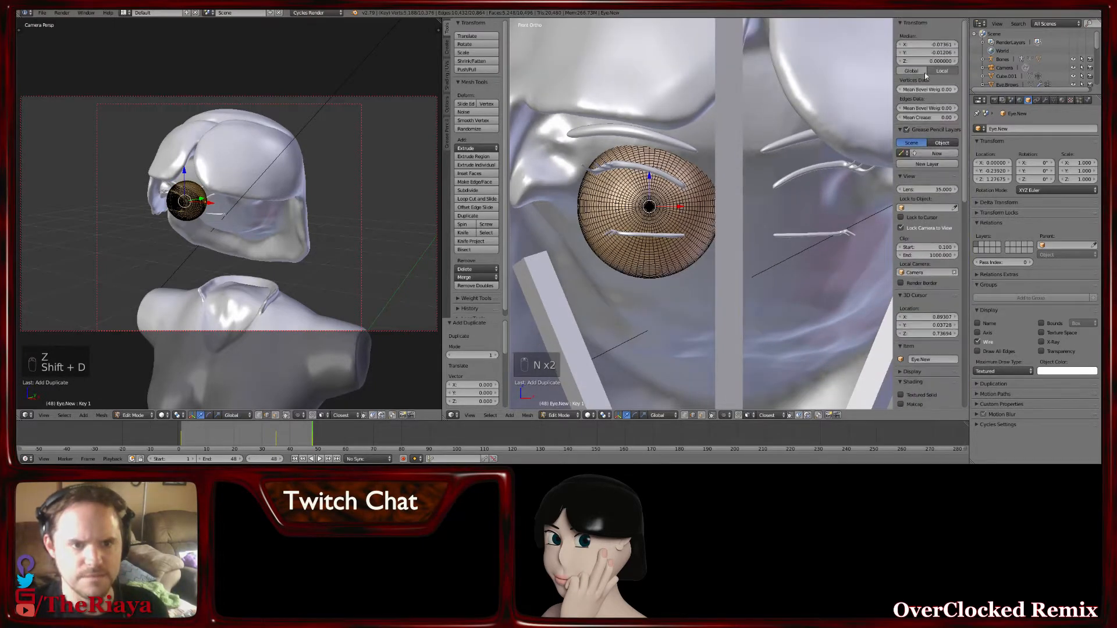
left_click(923, 45)
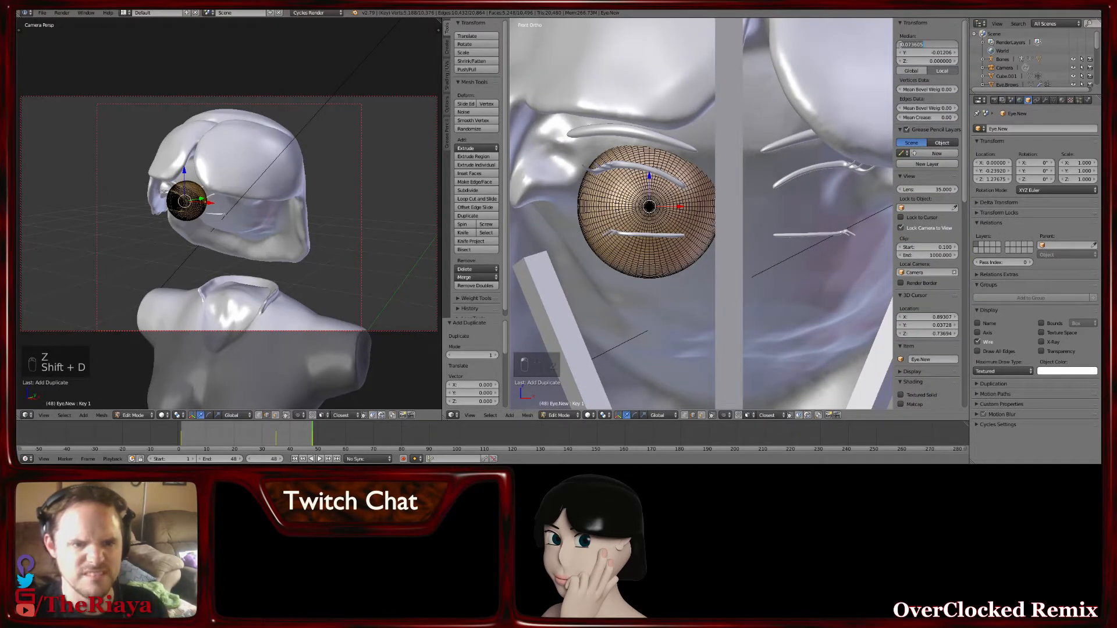
key("Return")
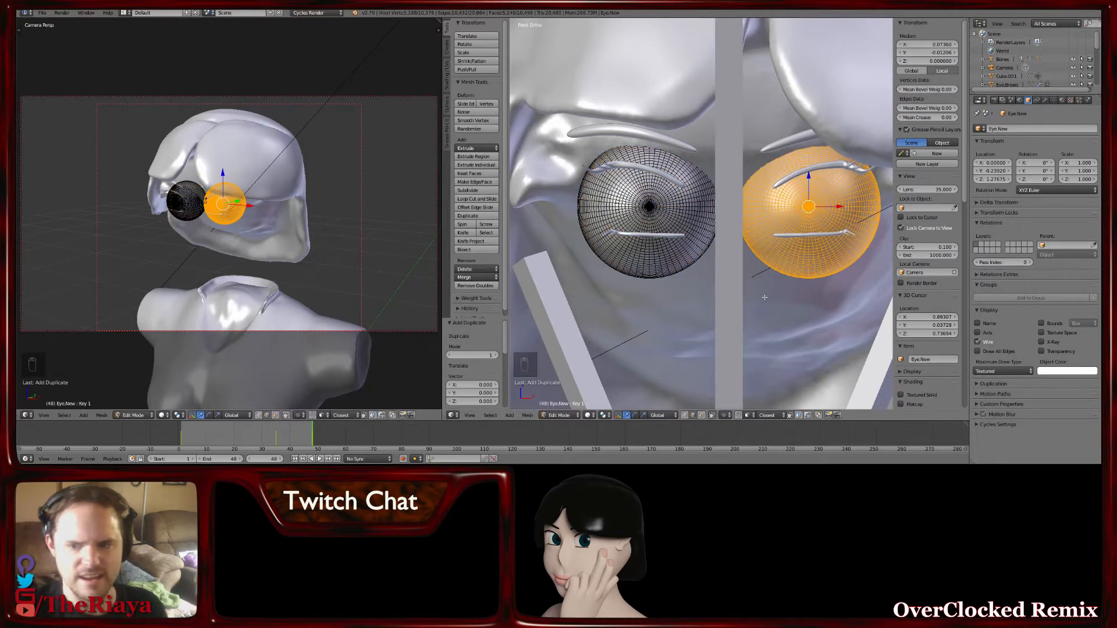
Check the duplicated eyeball from the side, deselect its vertices and return to Object Mode
key("KP_3")
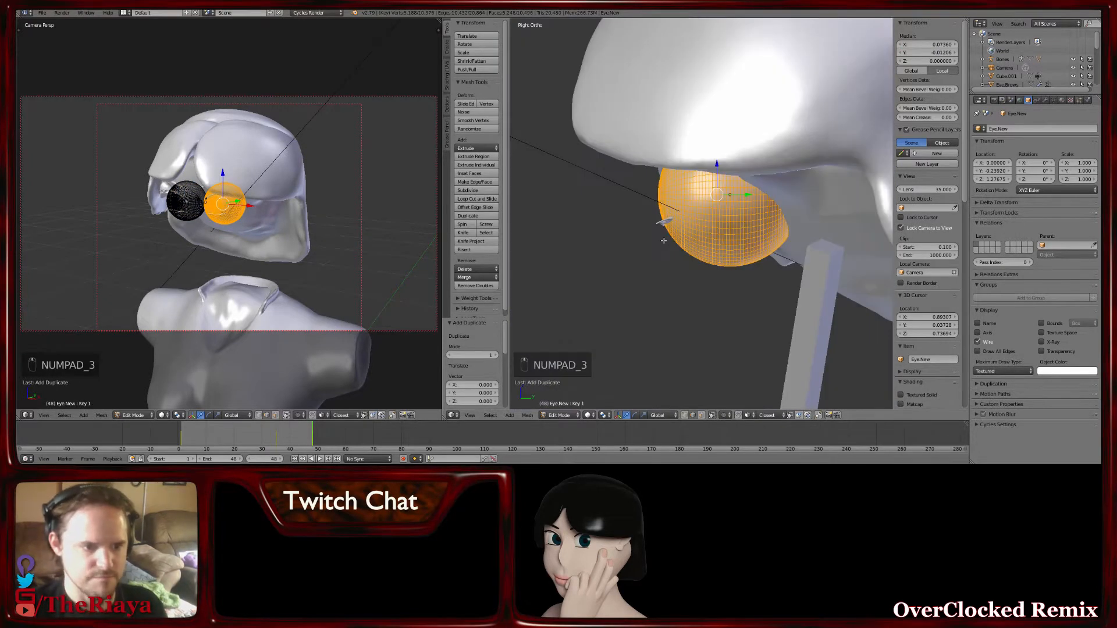
scroll(713, 217, "up", 4)
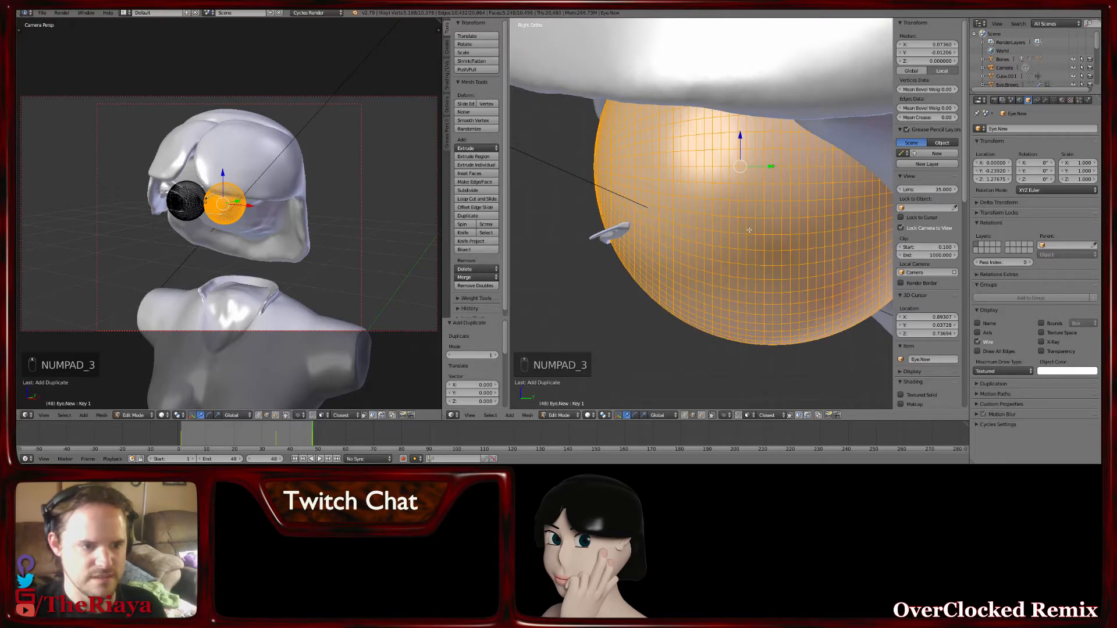
key("a")
key("a")
right_click(772, 227)
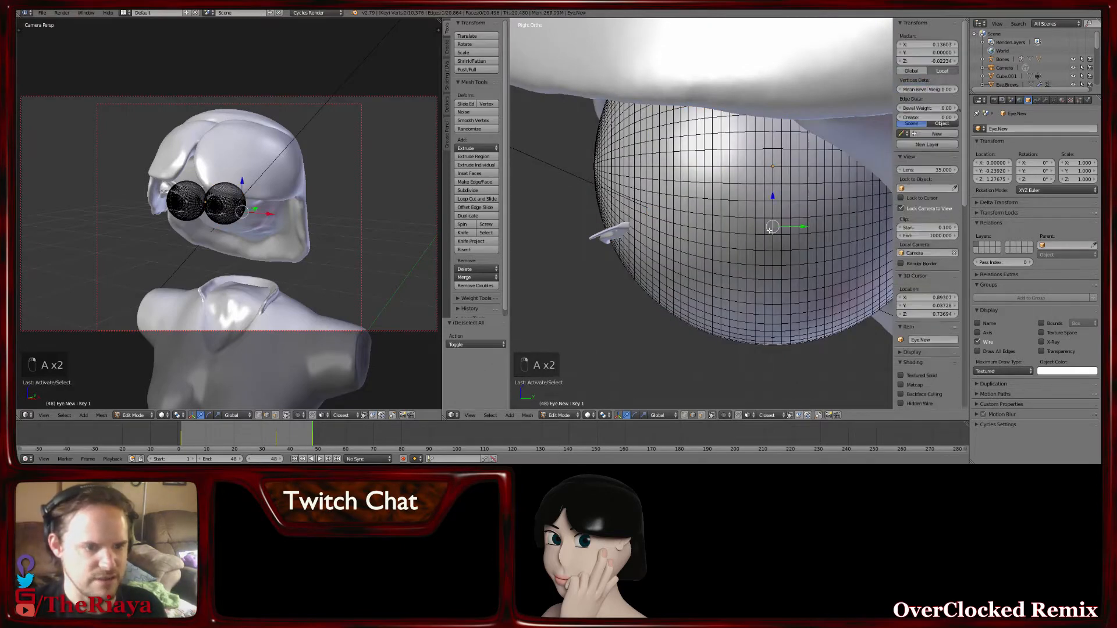
key("a")
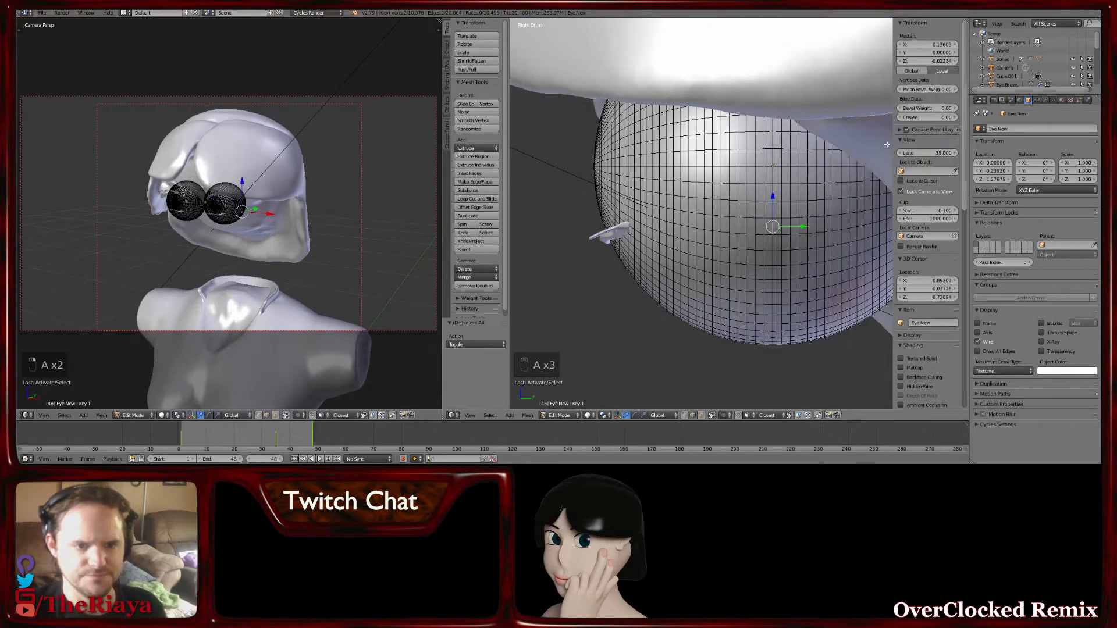
key("Tab")
Try removing the Armature modifier from the eye object
left_click(1045, 101)
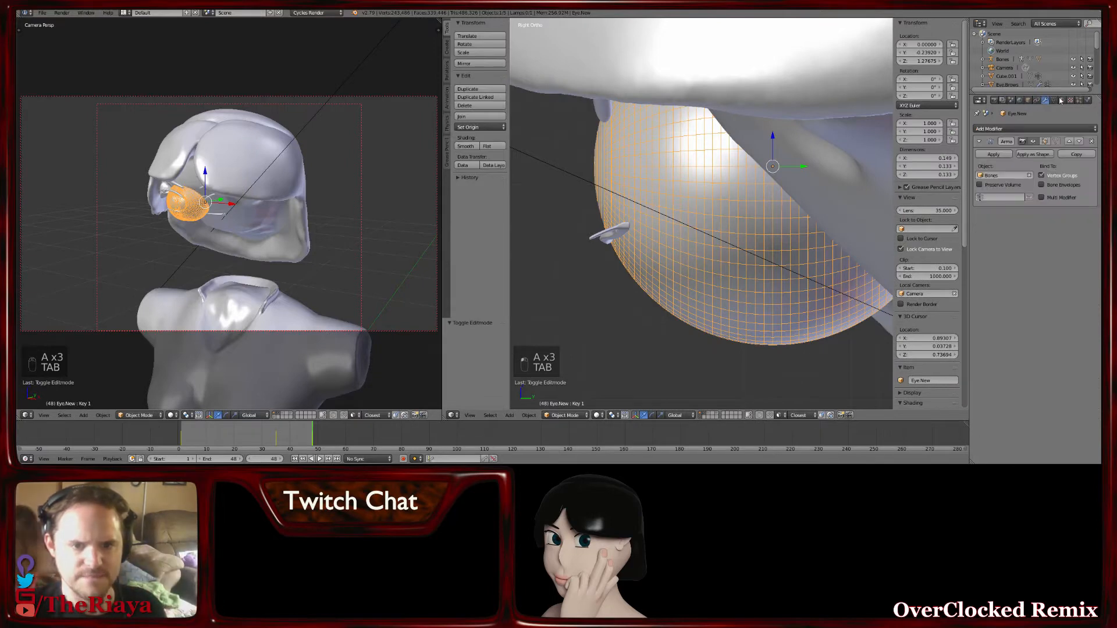
left_click(1061, 101)
left_click(1054, 101)
left_click(1046, 102)
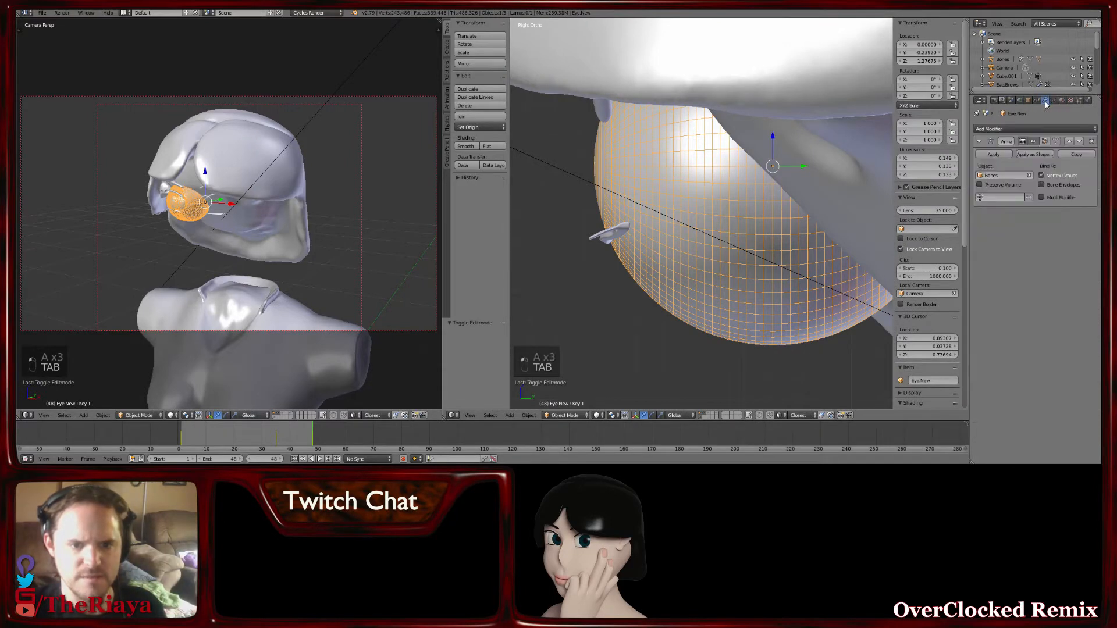
left_click(1092, 140)
middle_click_drag(669, 175, 697, 179)
scroll(697, 179, "down", 8)
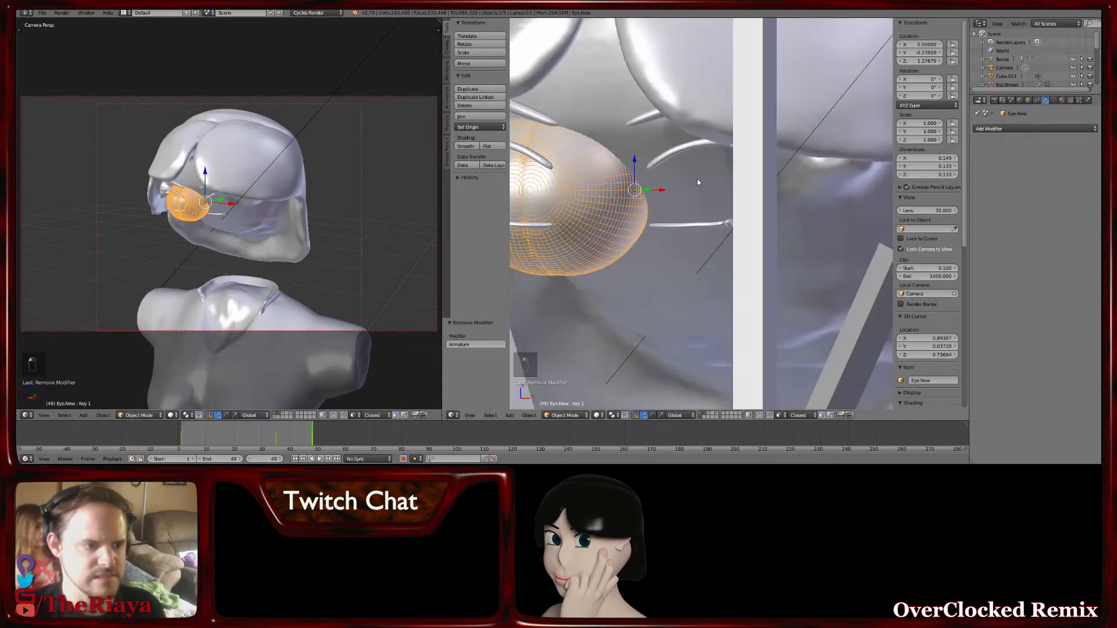
Undo the modifier removal and choose the latest Toggle Editmode state in the undo history
key("ctrl+z")
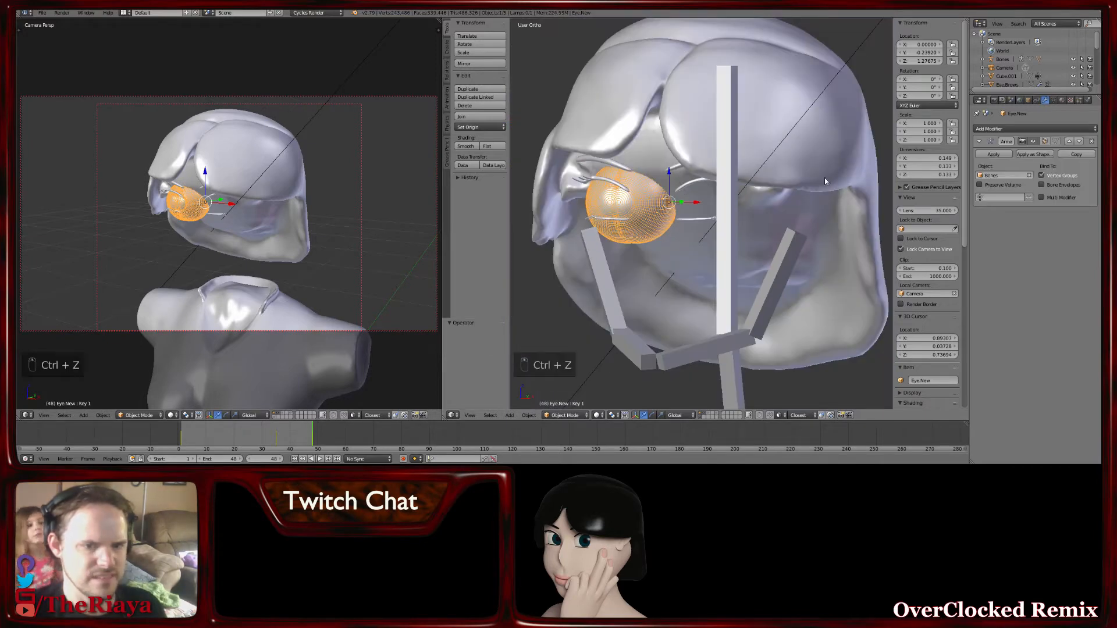
mouse_move(698, 218)
middle_mouse_down()
mouse_move(682, 222)
mouse_move(692, 222)
middle_mouse_up()
key("ctrl+alt+z")
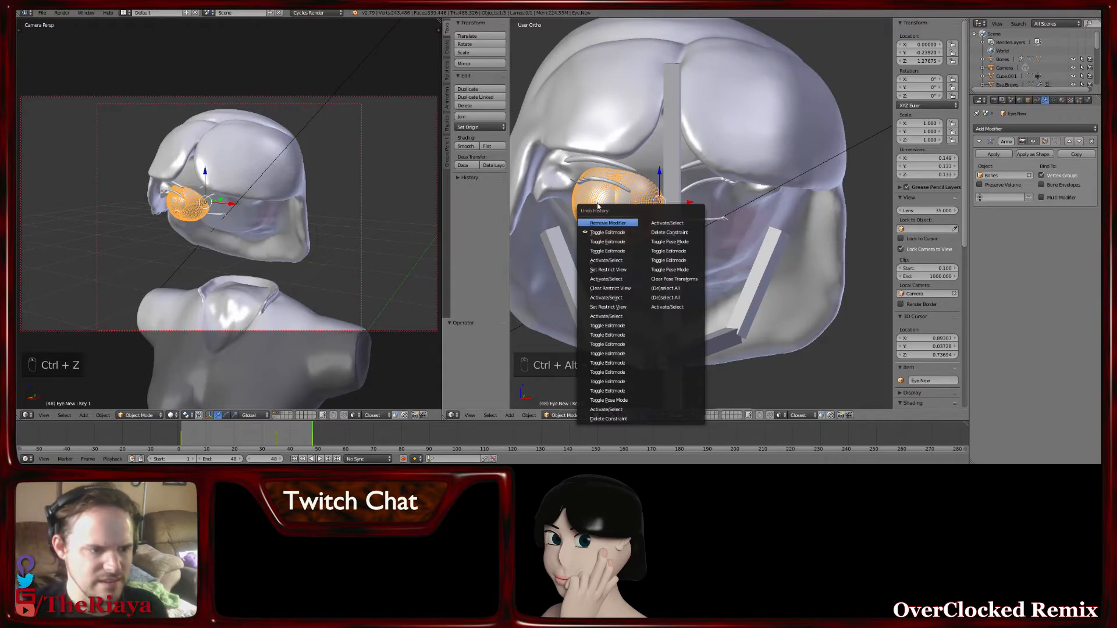
left_click(645, 232)
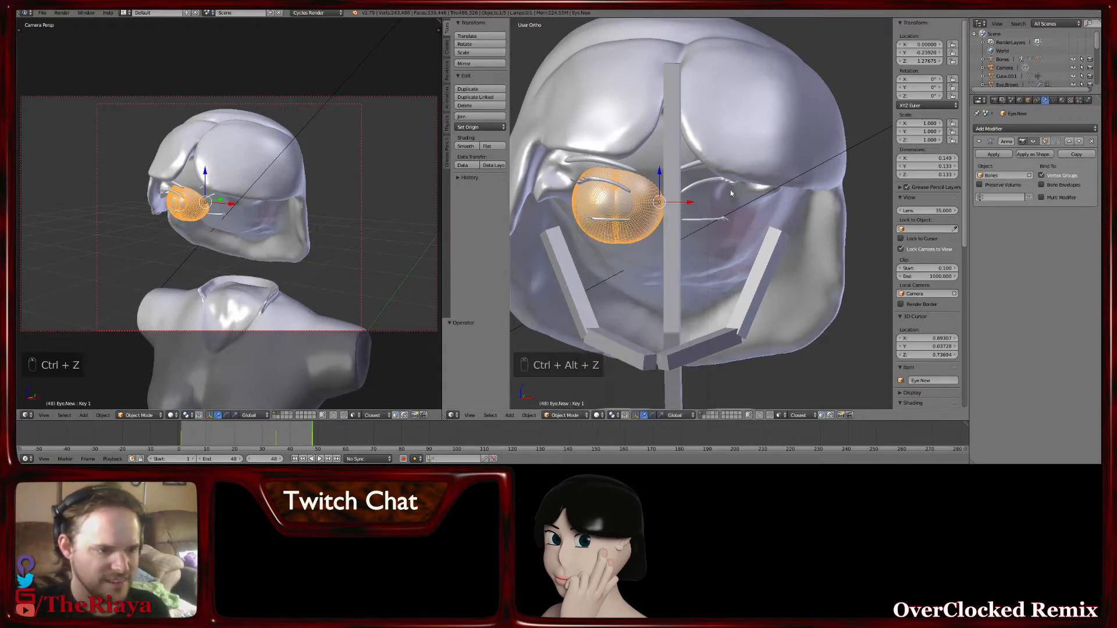
Go back to an earlier Activate/Select state in the undo history and try removing the eye object's Armature modifier again
key("ctrl+alt+z")
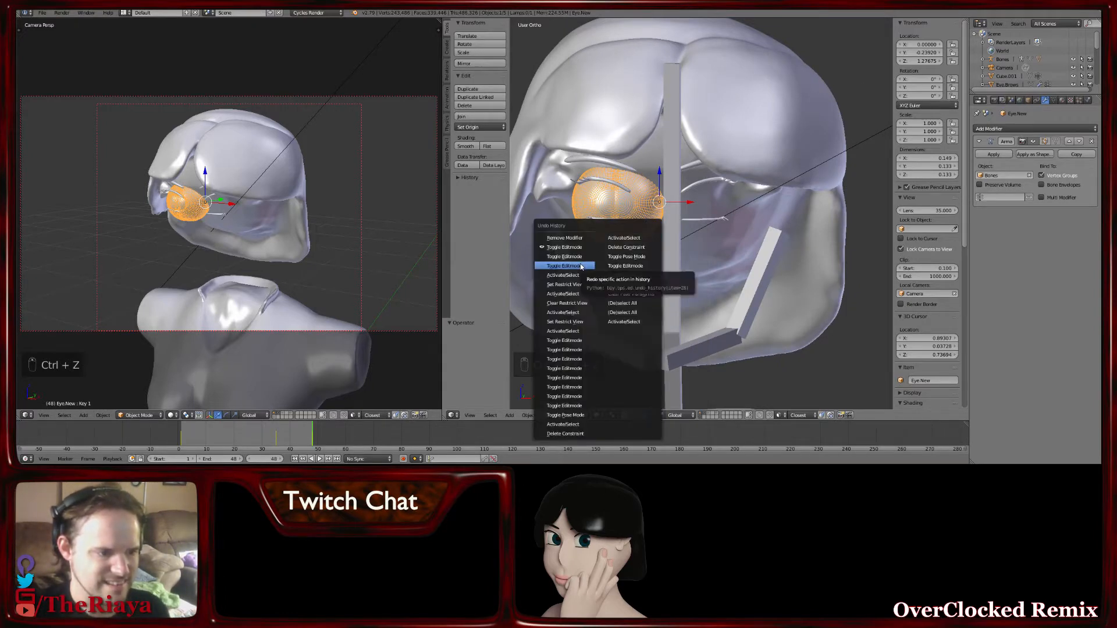
left_click(581, 293)
key("Tab")
key("Tab")
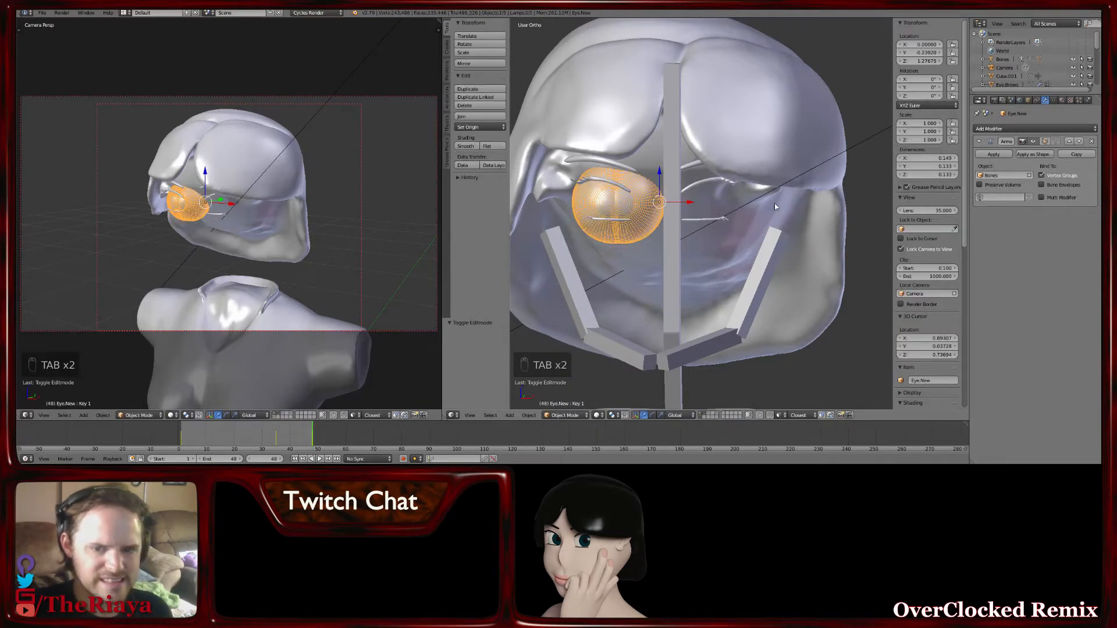
left_click(1093, 142)
key("Tab")
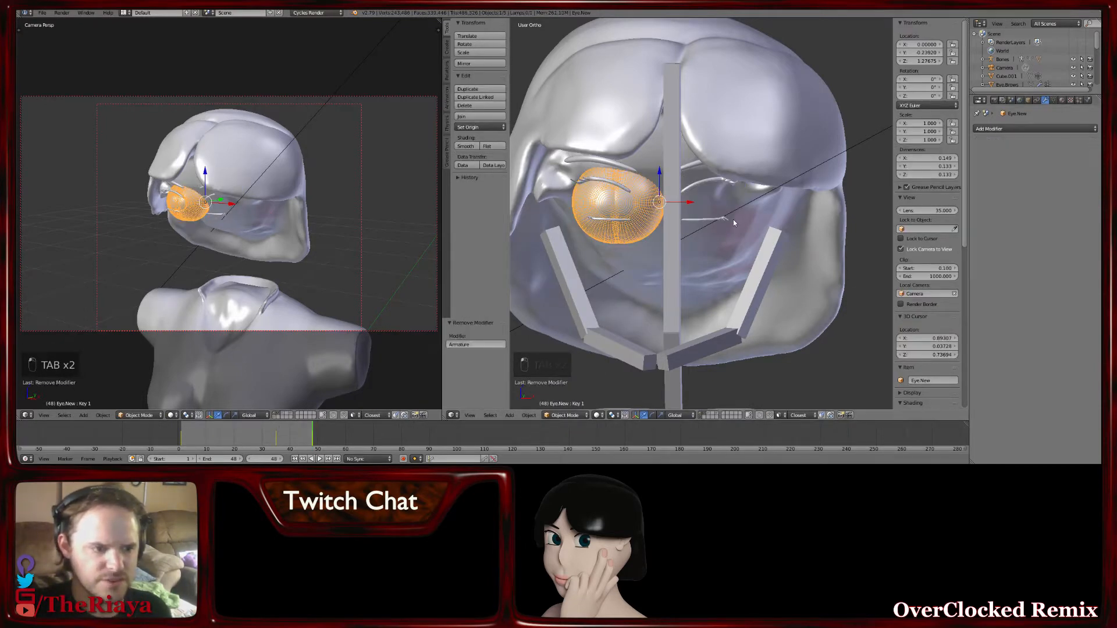
Compare the eye mesh in Edit Mode and Object Mode to check whether both eyeballs are displayed
right_click(712, 210)
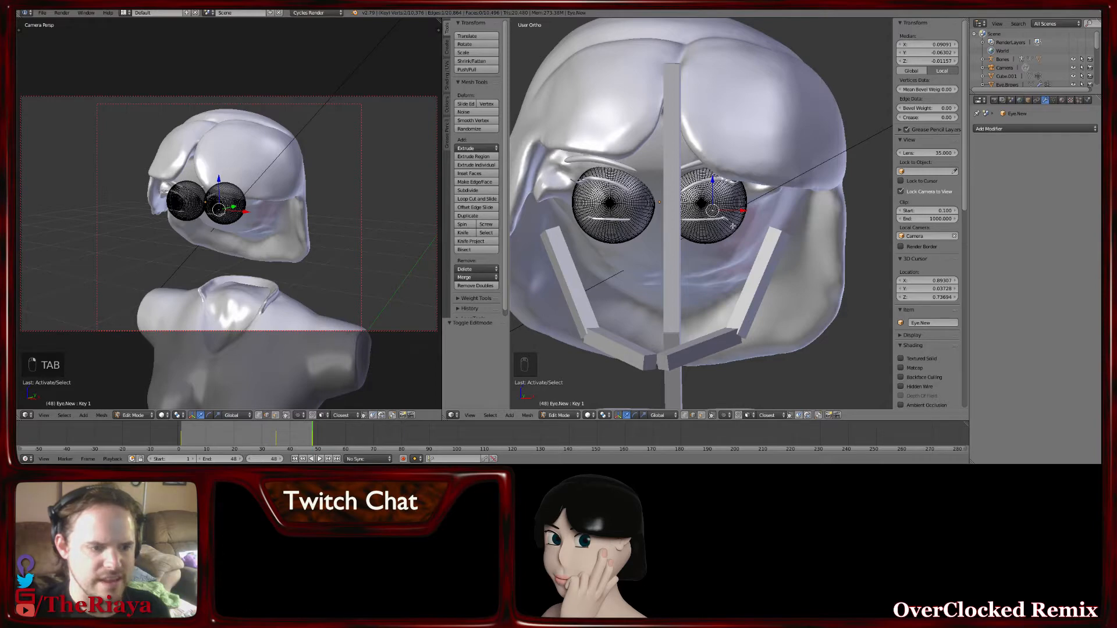
key("Tab")
scroll(731, 227, "up", 5)
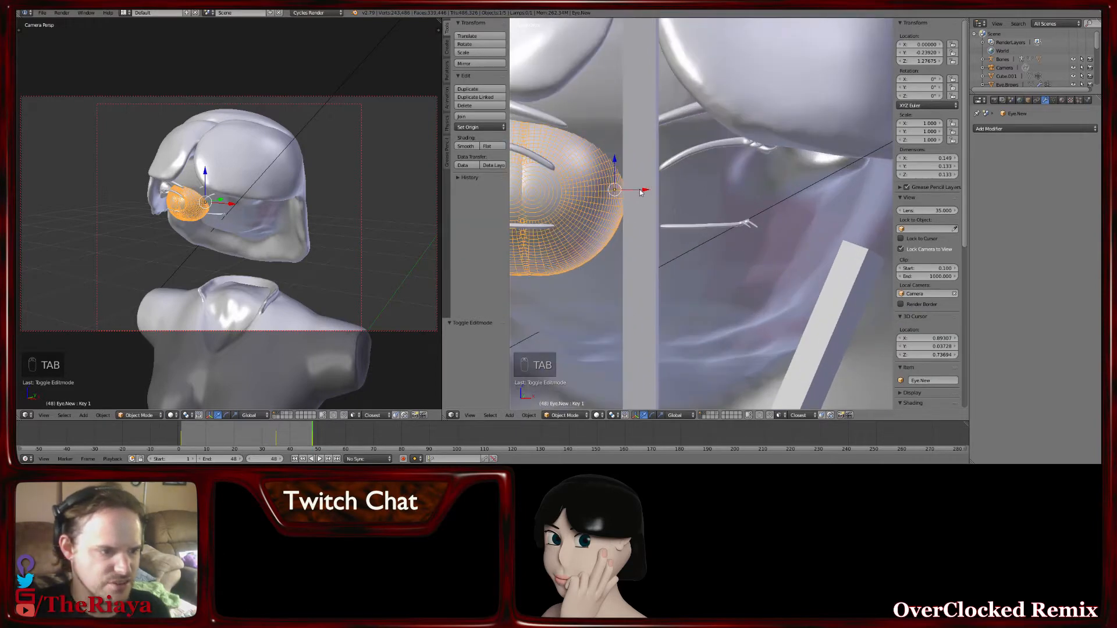
key("Tab")
scroll(719, 195, "down", 2)
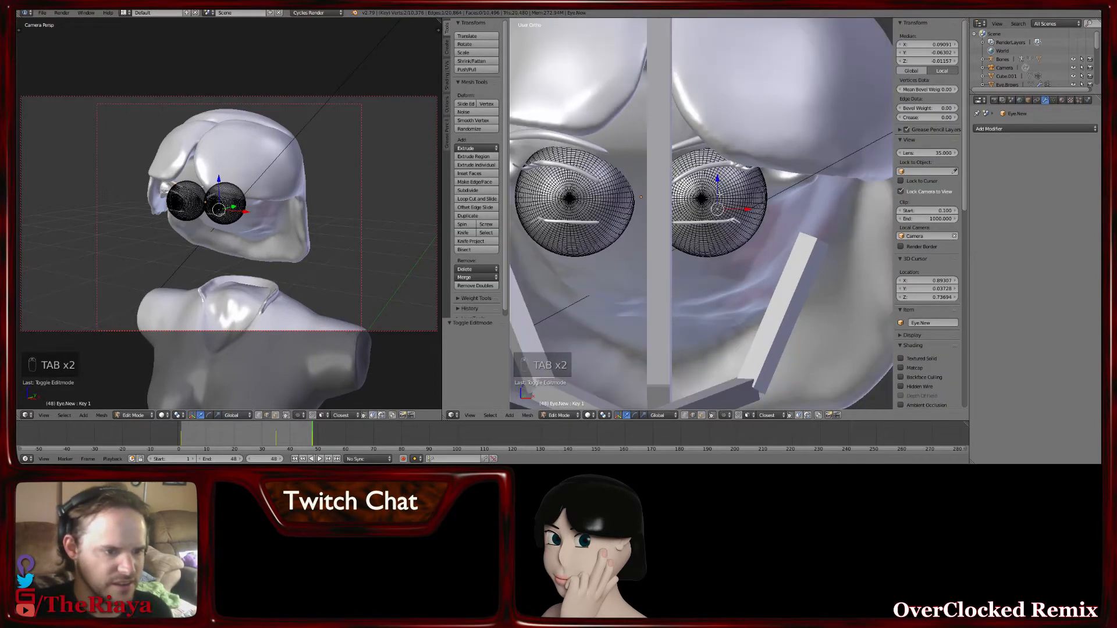
key("Tab")
Undo the modifier removal and the preceding changes back to the state with both eyeballs displayed in Object Mode
key("ctrl+z")
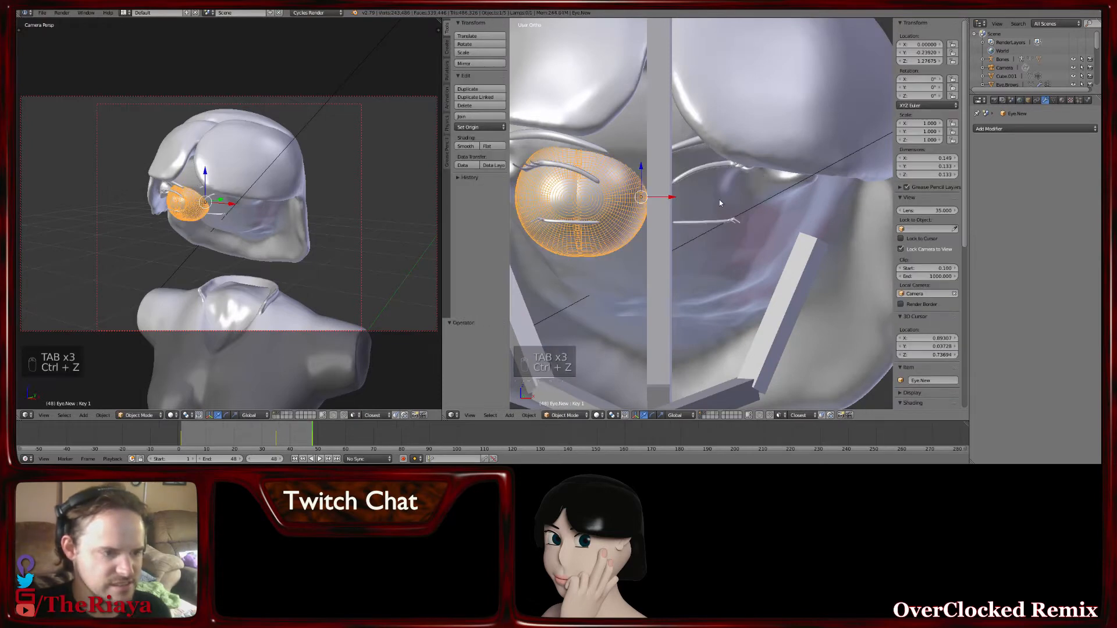
key("ctrl+z")
key("ctrl+z")
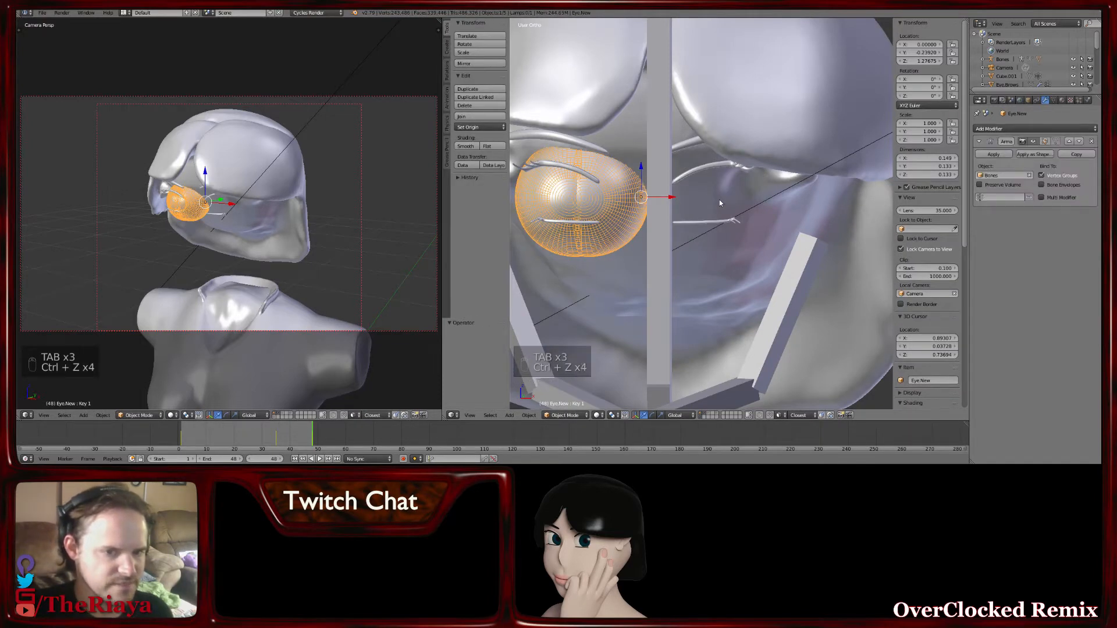
key("ctrl+z")
key("ctrl+z")
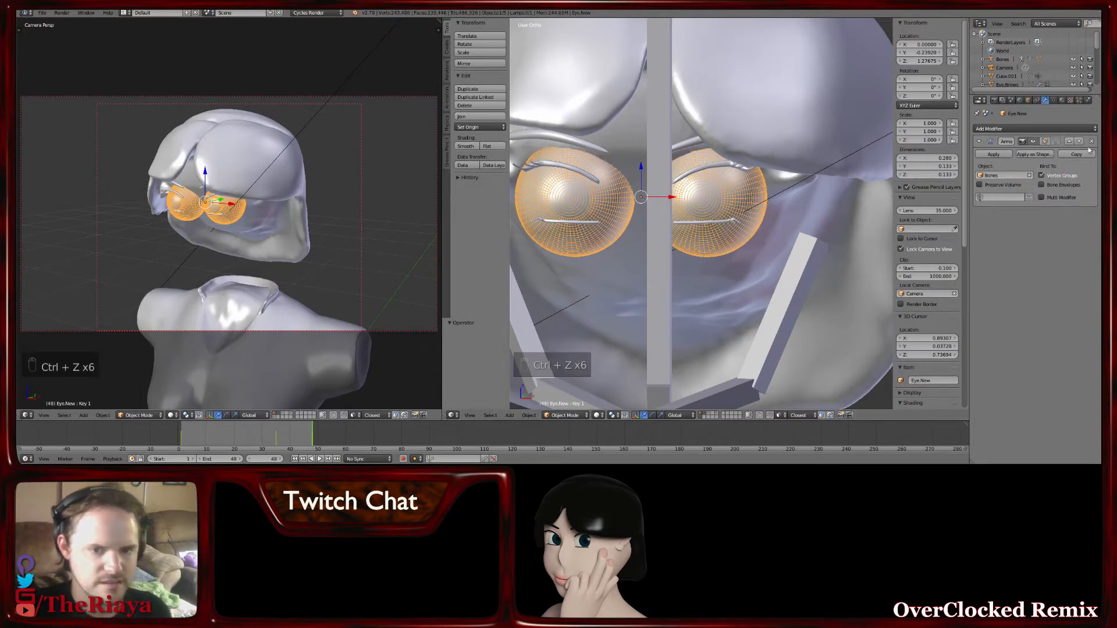
Remove the Armature modifier from the eye object and look at its material slots
left_click(1091, 141)
left_click(1053, 101)
left_click(1061, 102)
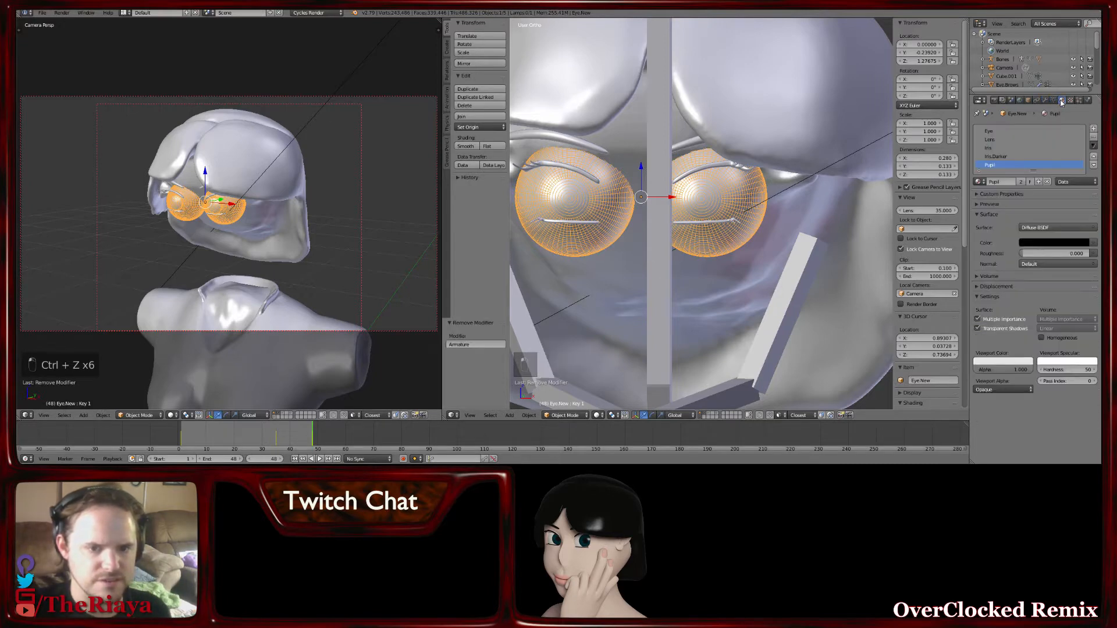
Delete all the vertex groups and both shape keys, Key 1 and Basis, from the eye mesh data
left_click(1053, 101)
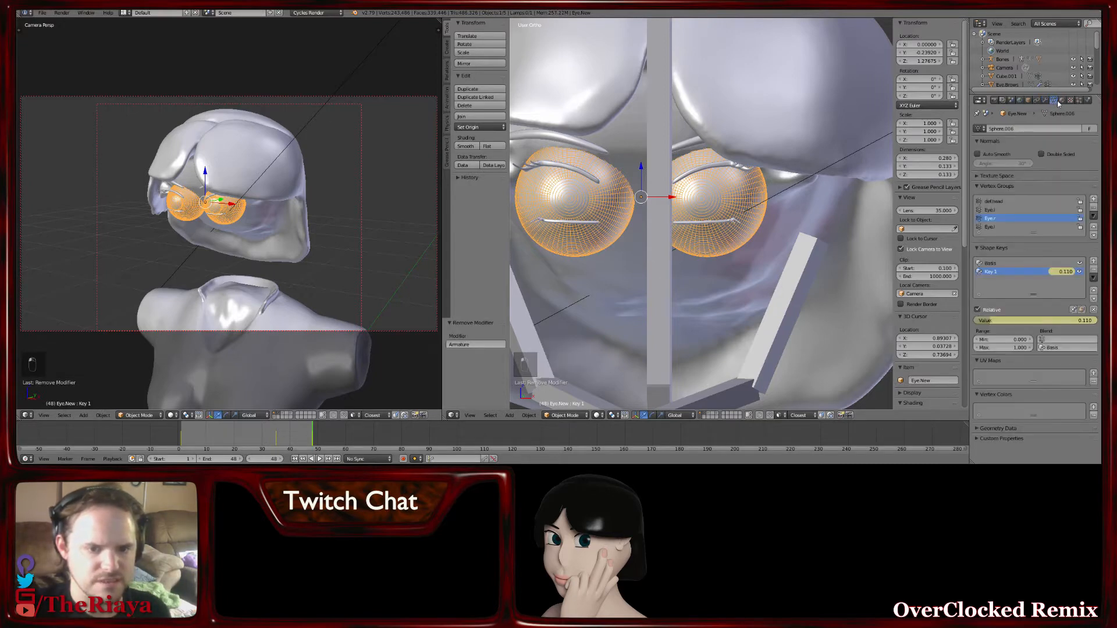
left_click(1094, 212)
left_click(1094, 211)
left_click(1094, 212)
left_click(1094, 212)
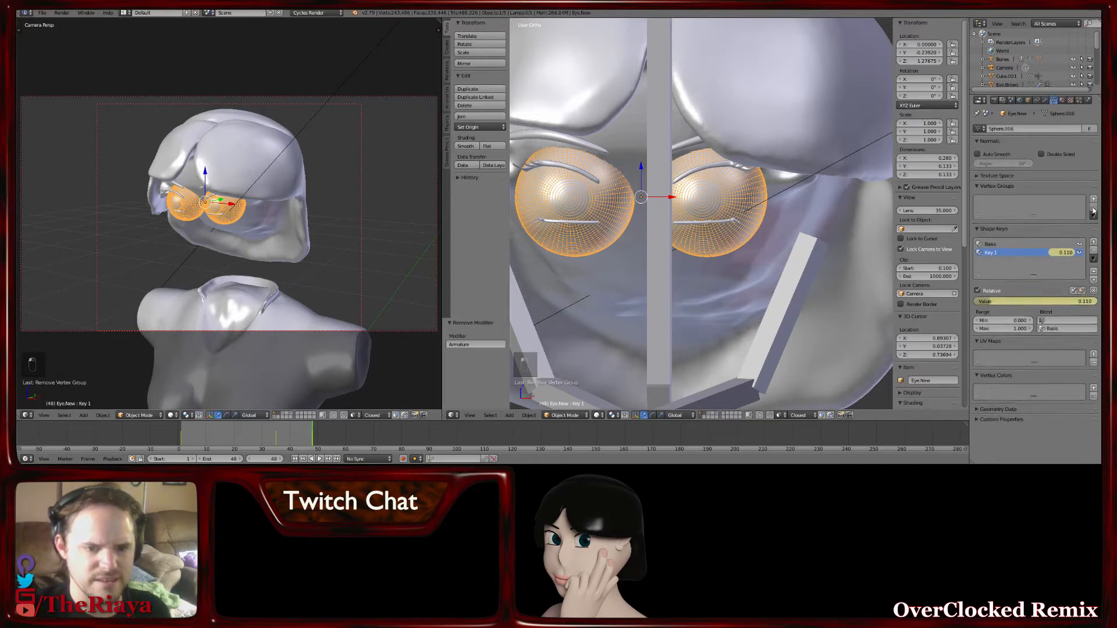
left_click(1093, 252)
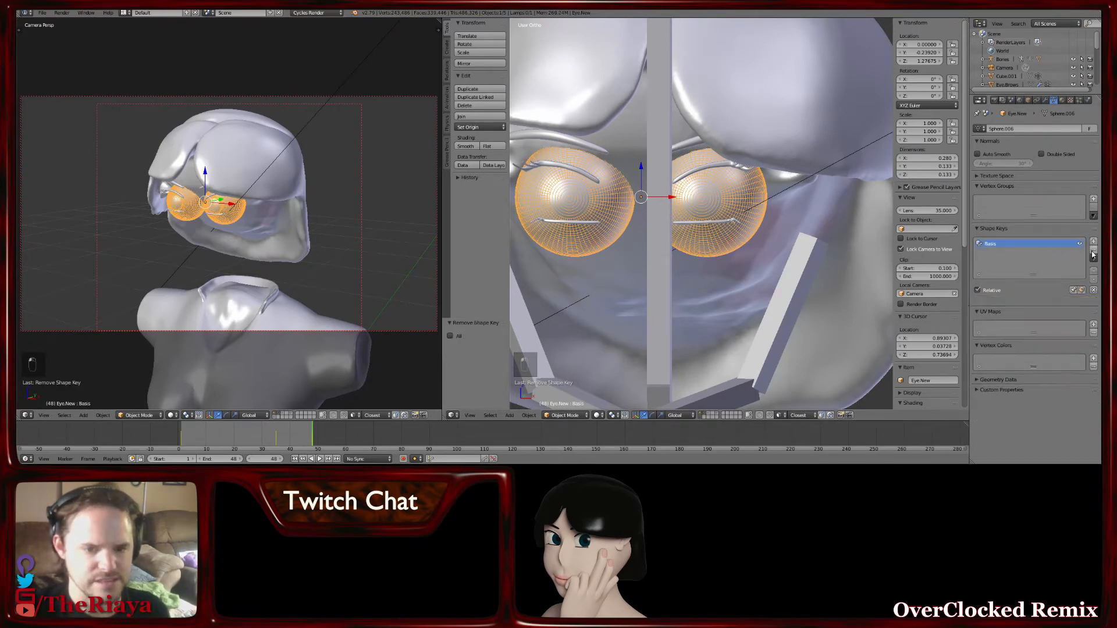
left_click(1094, 252)
In Edit Mode, select only the eyeball on the positive X side, including its hidden inner geometry, and delete its vertices
key("Tab")
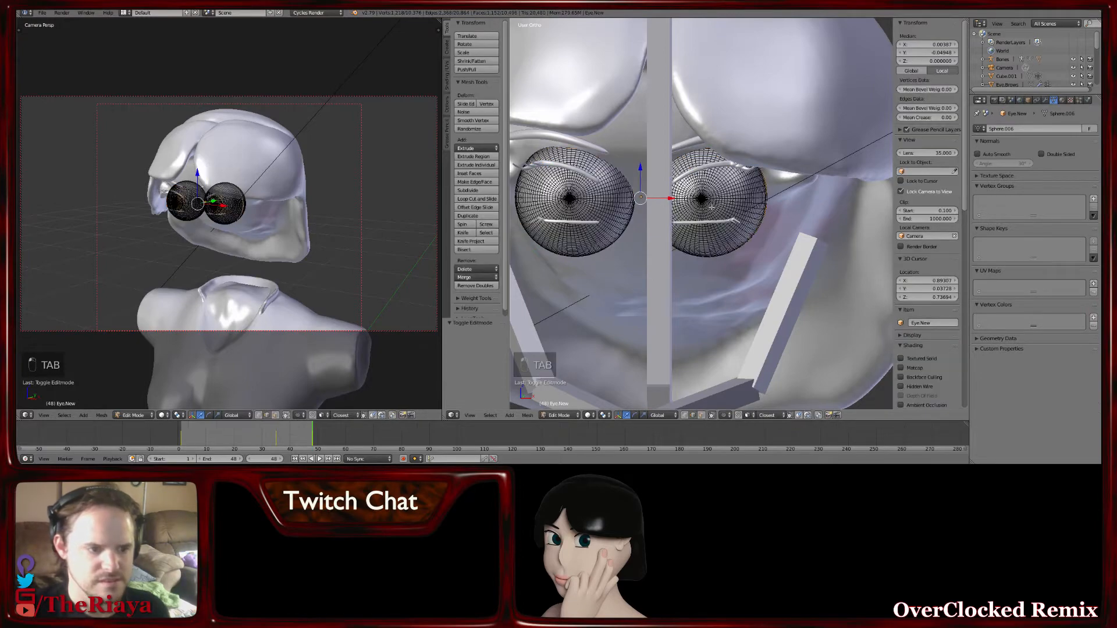
mouse_move(745, 205)
middle_mouse_down()
mouse_move(702, 195)
mouse_move(737, 211)
middle_mouse_up()
key("z")
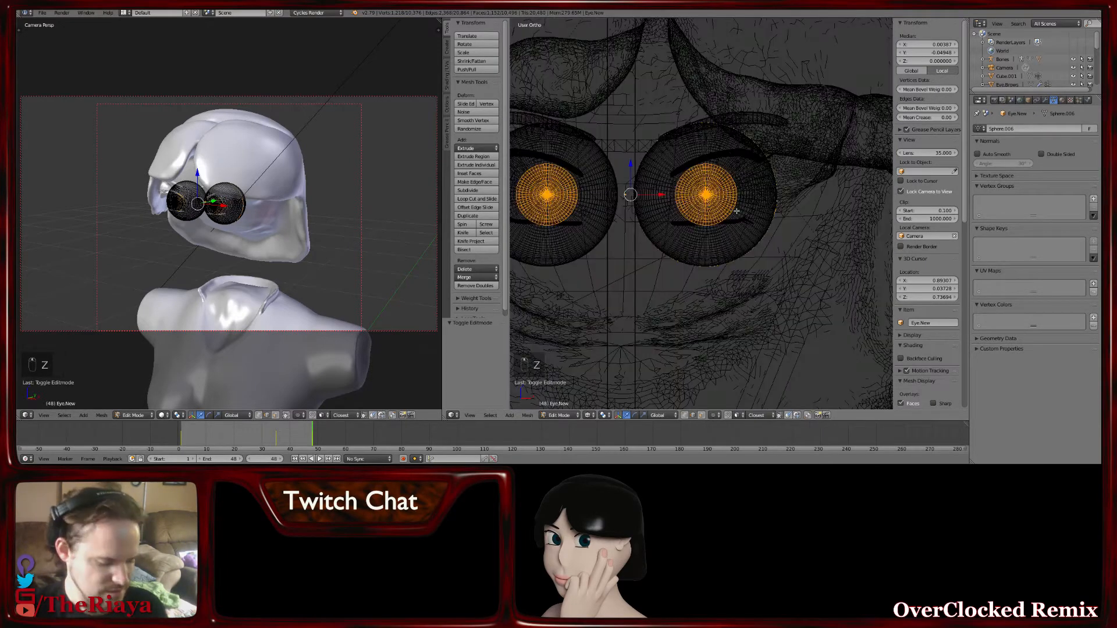
key("c")
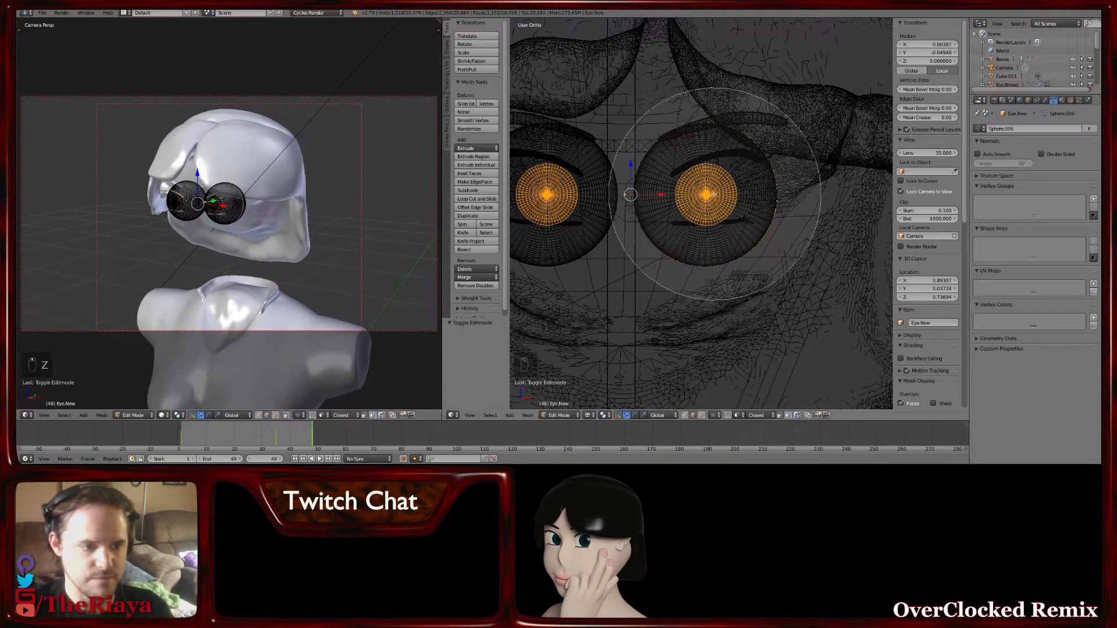
key("a")
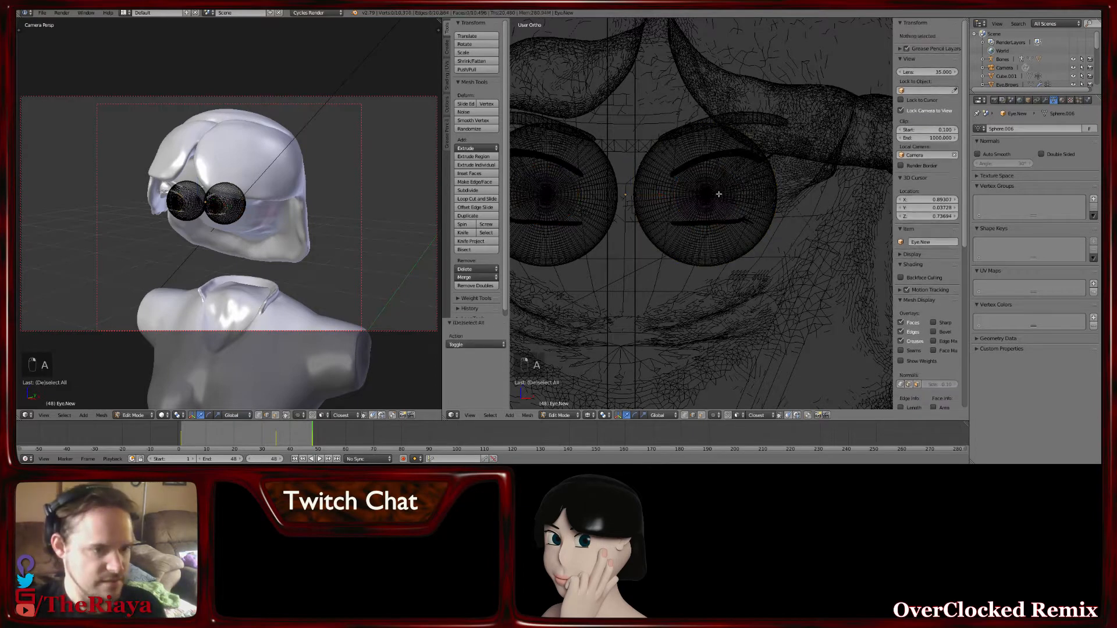
key("b")
right_click(690, 153)
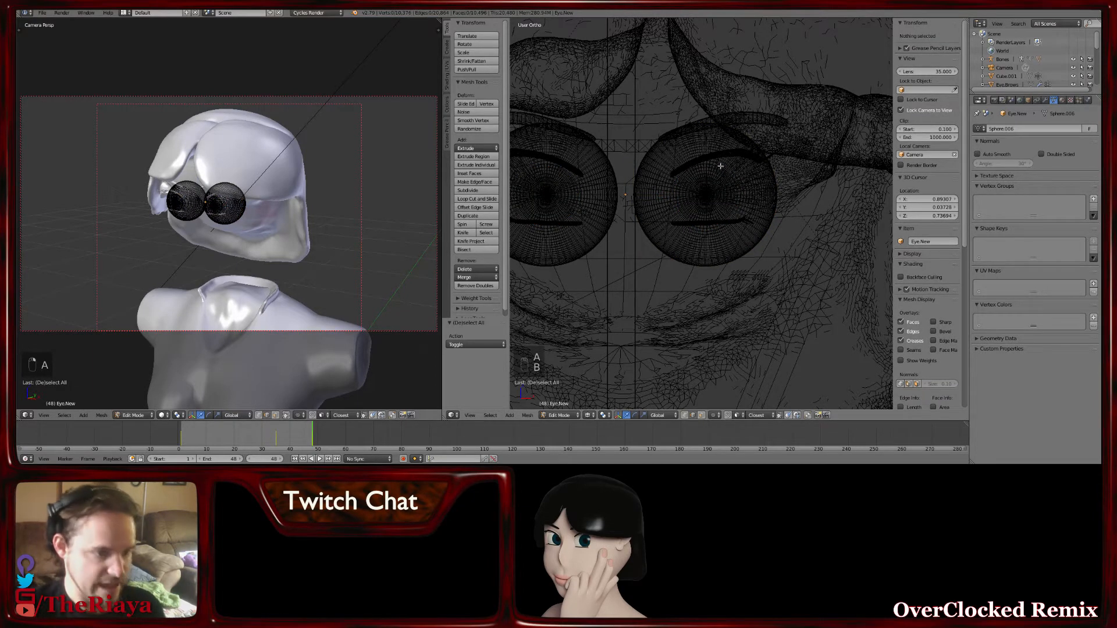
key("c")
mouse_move(724, 157)
left_mouse_down()
mouse_move(701, 167)
mouse_move(689, 197)
mouse_move(751, 233)
mouse_move(740, 157)
left_mouse_up()
right_click(740, 157)
key("z")
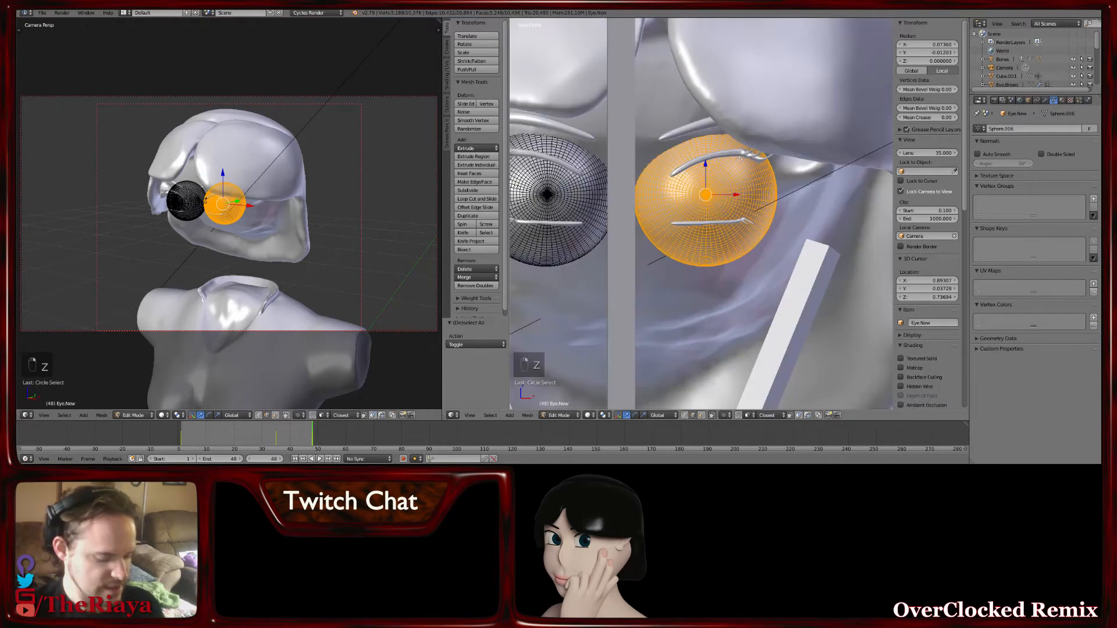
key("x")
left_click(703, 199)
Select all of the remaining eyeball's geometry in wireframe and duplicate it in place
middle_click_drag(594, 185, 680, 186, "shift")
key("z")
key("c")
left_click_drag(654, 175, 640, 198)
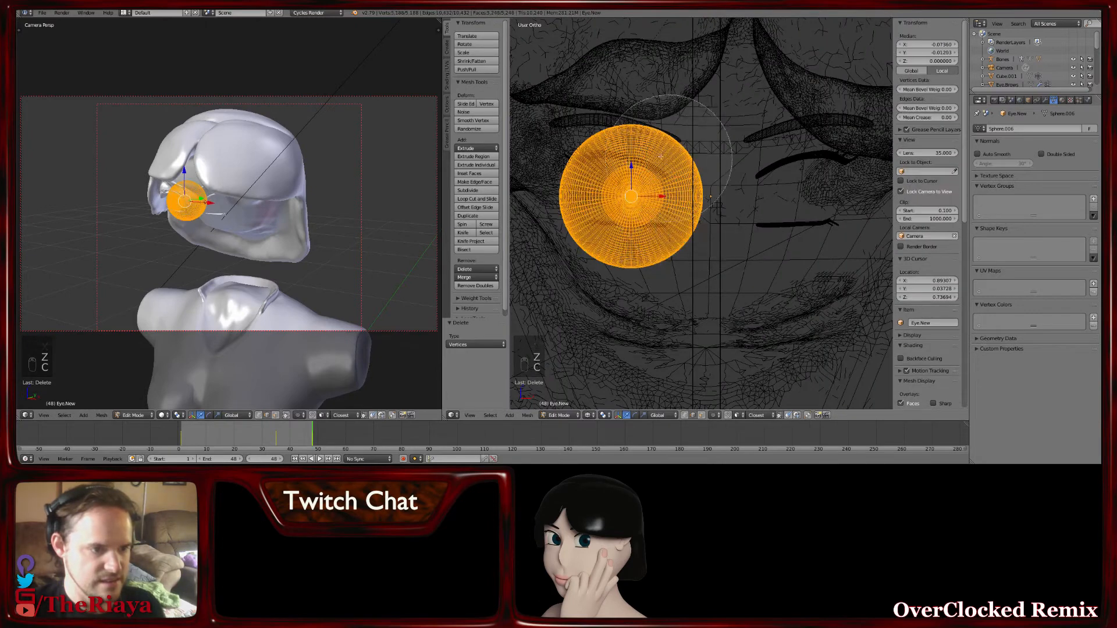
right_click(732, 198)
key("z")
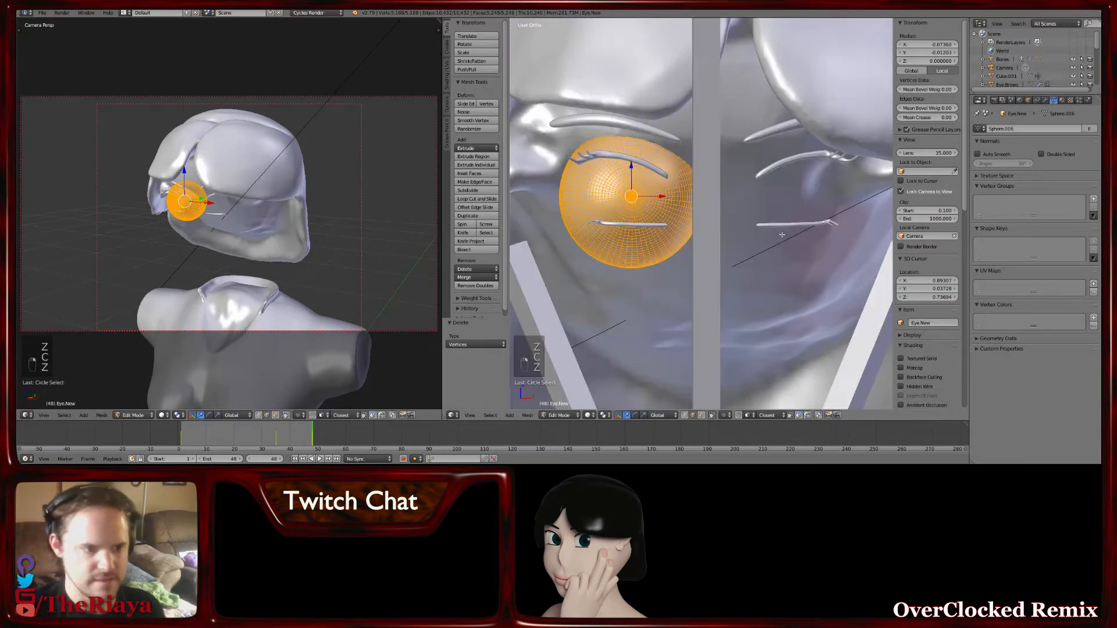
key("shift+d")
right_click(737, 213)
Move the duplicated eyeball into the empty socket by setting its median X to 0.0736, and return to Object Mode
key("n")
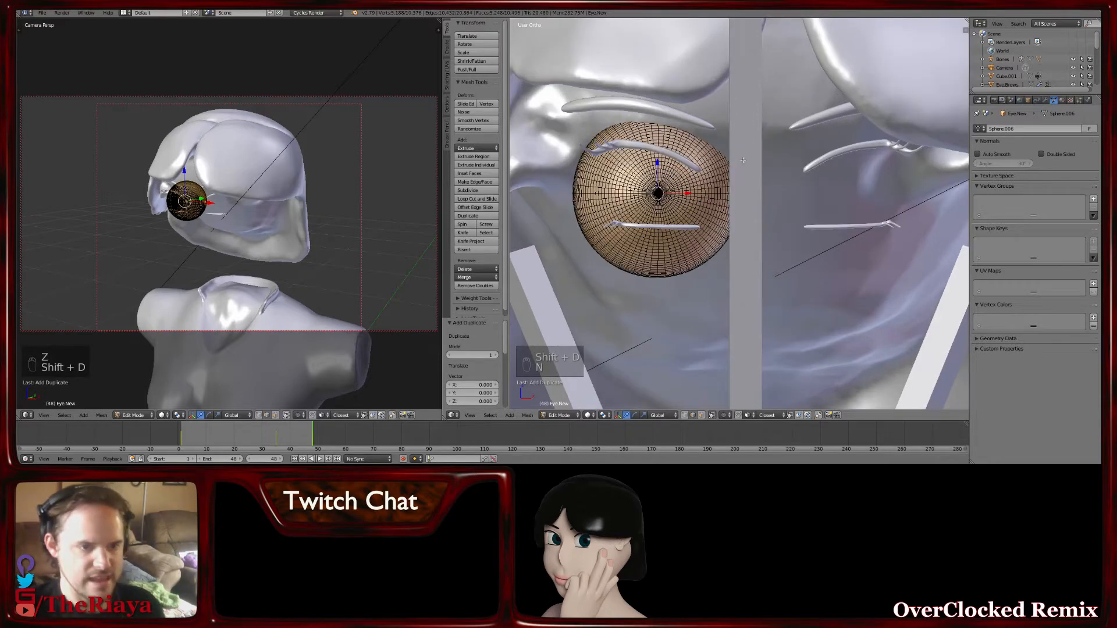
key("n")
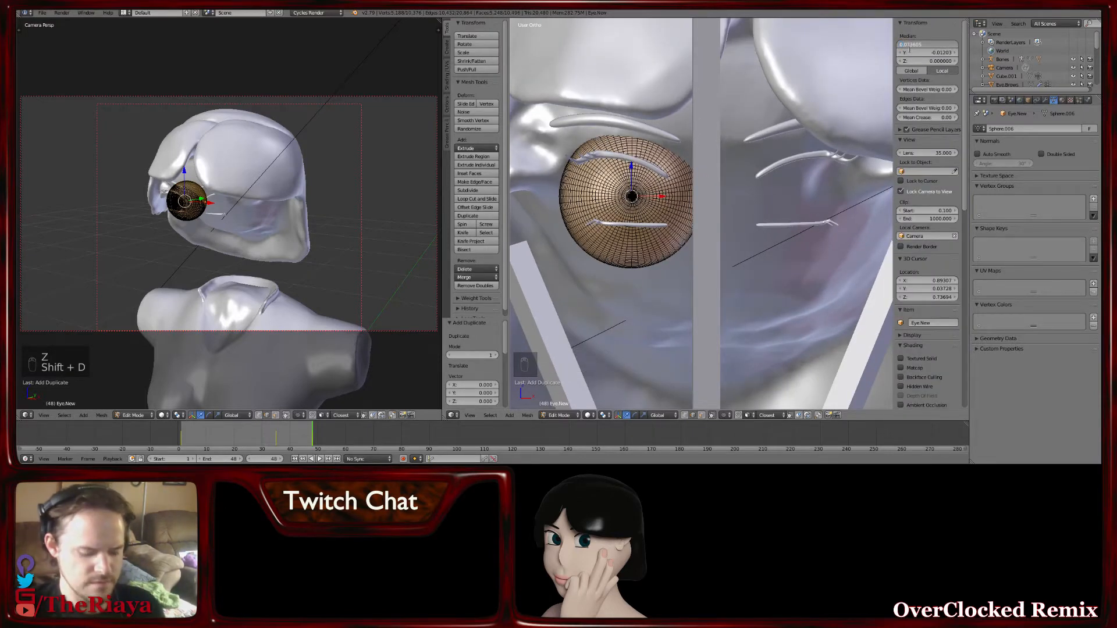
key("Return")
key("Tab")
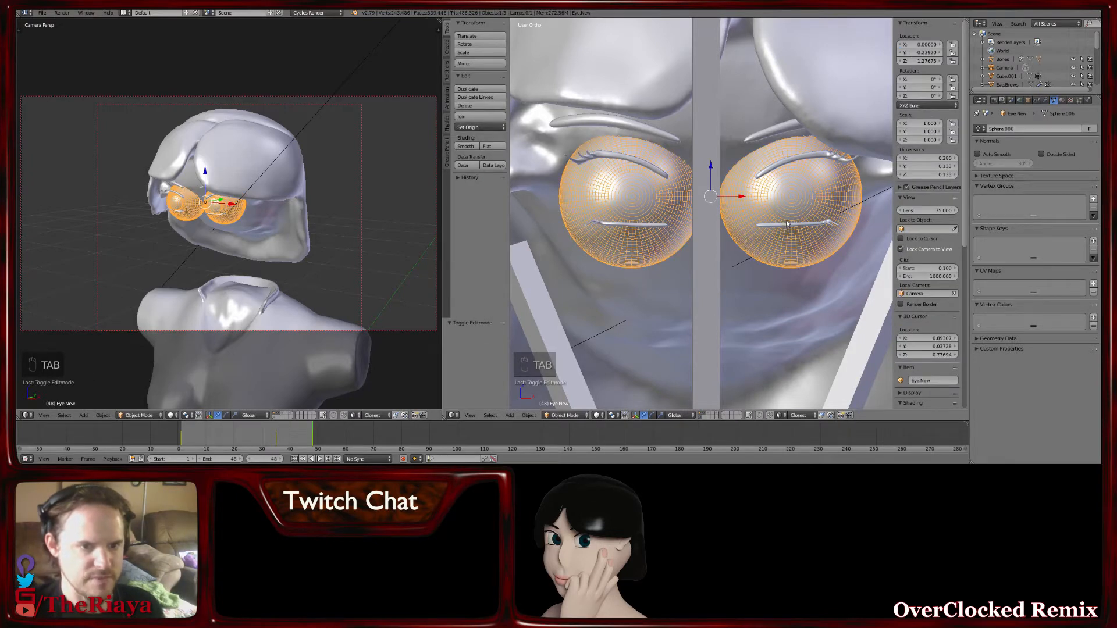
Inspect both eyeballs from an angle in Object and Edit Mode, with their vertices selected and deselected
scroll(780, 219, "down", 2, "ctrl")
key("Tab")
middle_click_drag(780, 217, 756, 201)
key("Tab")
key("Tab")
key("a")
key("a")
key("a")
key("a")
key("a")
key("a")
key("a")
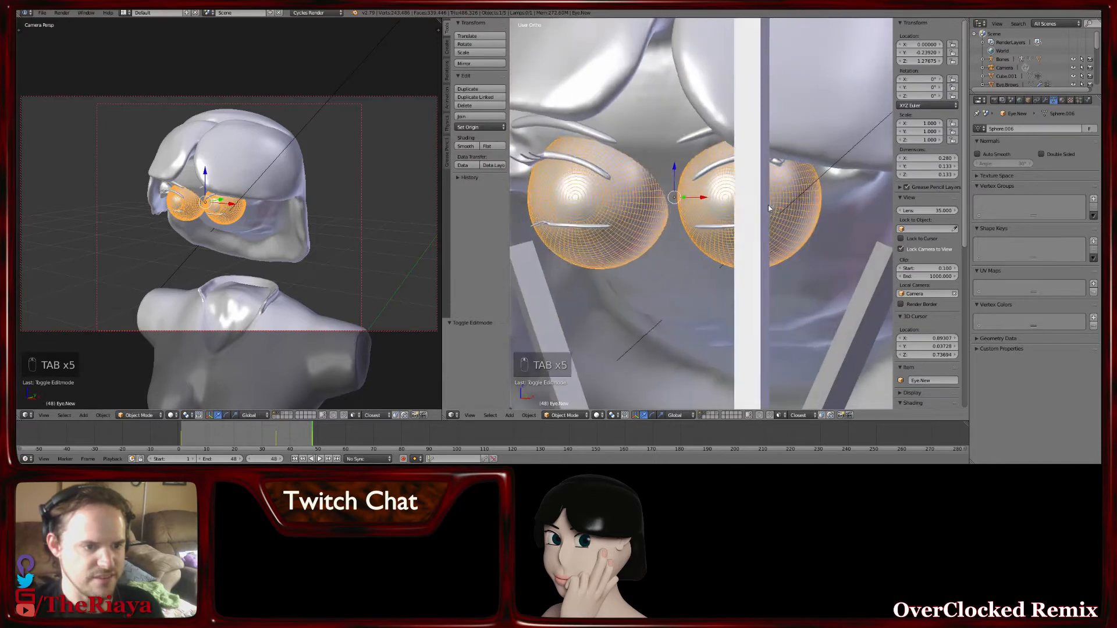
Select the faces assigned to the Pupil material and examine them on both eyeballs in solid and wireframe display
left_click(1061, 100)
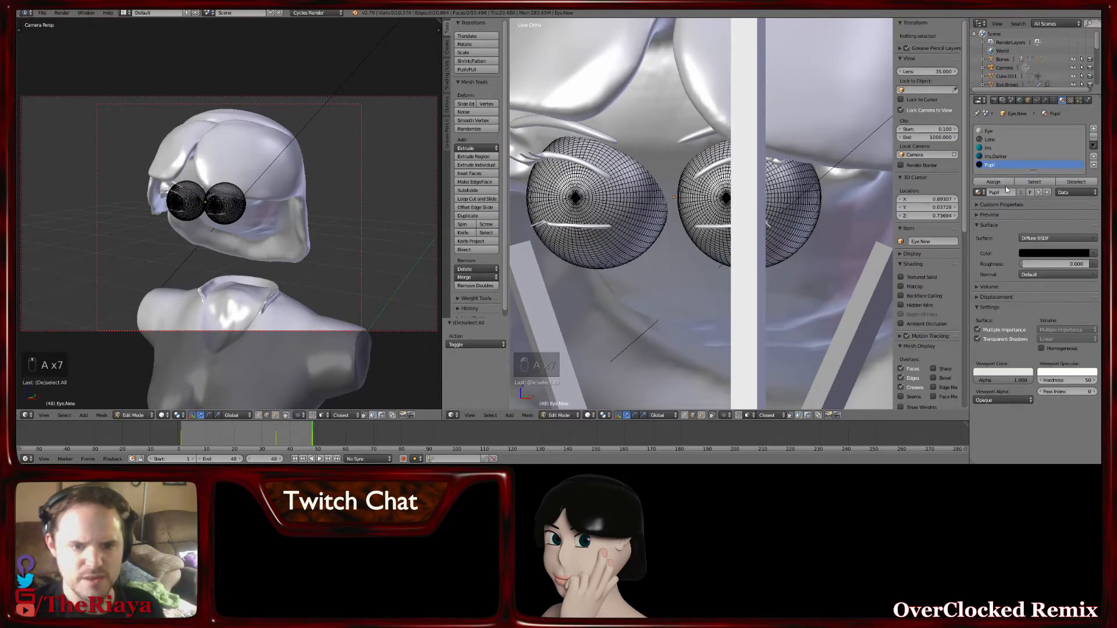
left_click(1035, 182)
scroll(756, 216, "up", 3)
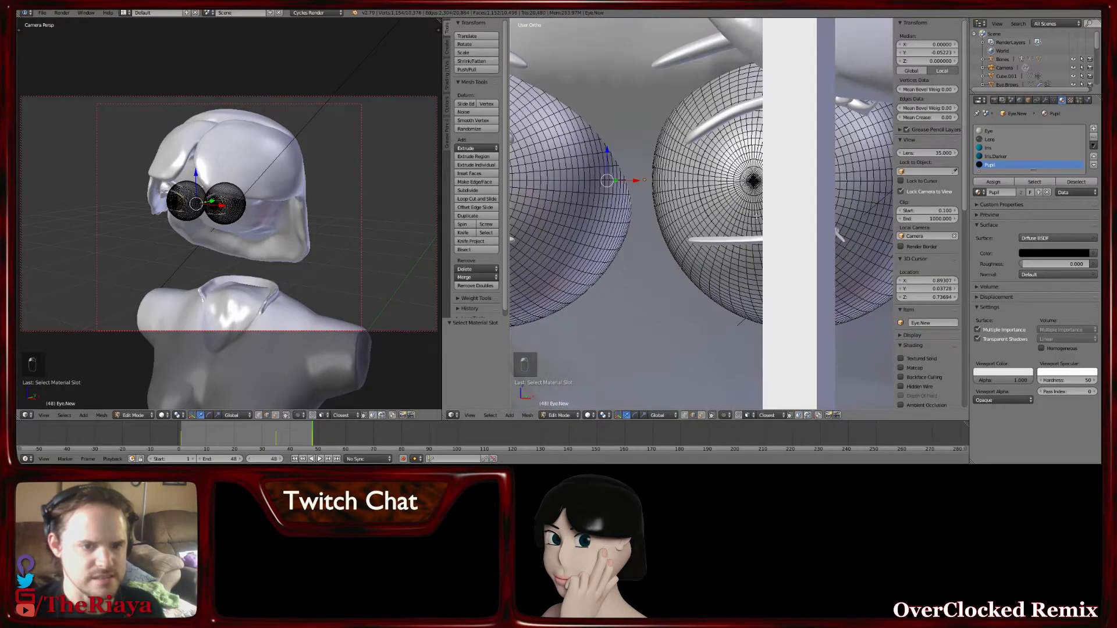
key("z")
key("z")
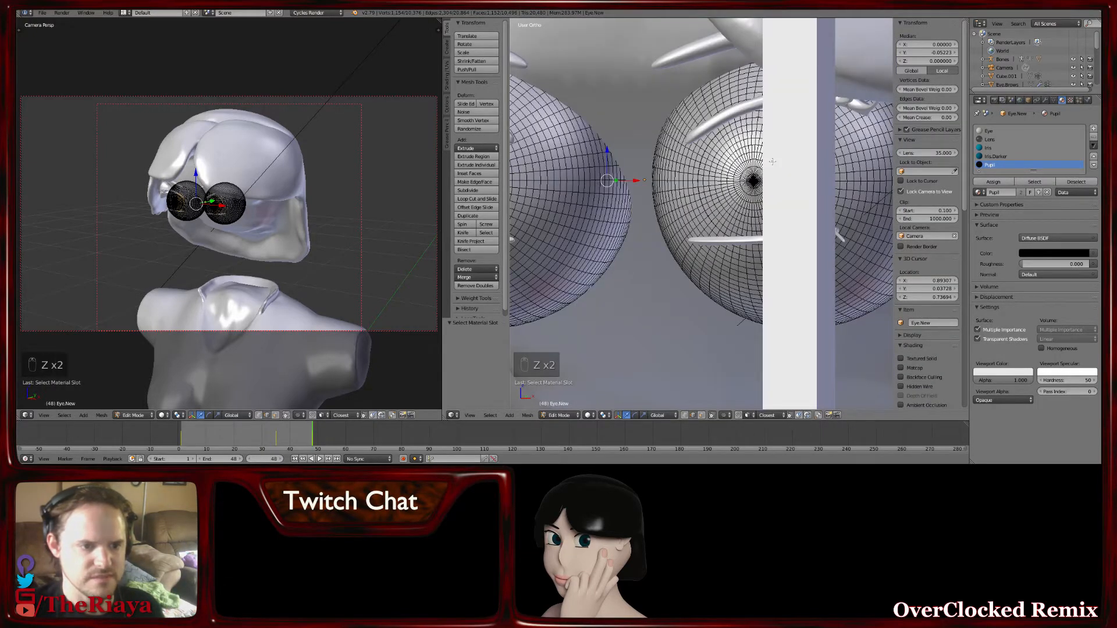
scroll(772, 161, "down", 2)
middle_click_drag(762, 184, 786, 188)
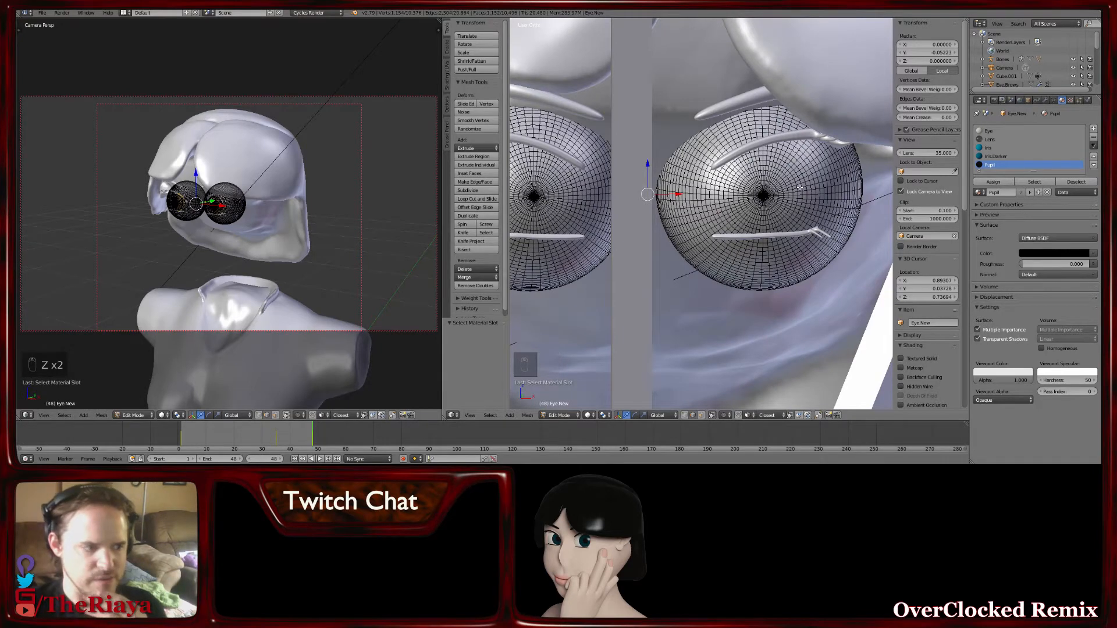
middle_click_drag(799, 188, 757, 197)
Recheck the eye mesh from an oblique angle with everything selected, and clear the selection
key("Tab")
key("Tab")
key("a")
key("a")
key("a")
key("a")
key("a")
key("a")
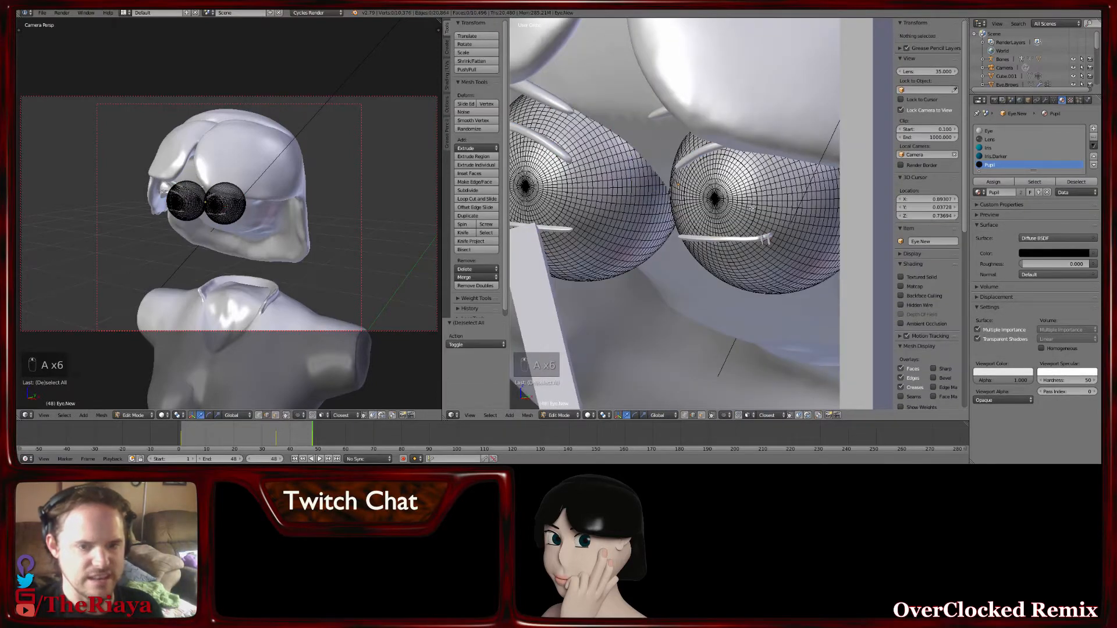
Select the faces assigned to the Lens material, hide them to inspect the irises, and return to Object Mode
left_click(993, 140)
left_click(1015, 182)
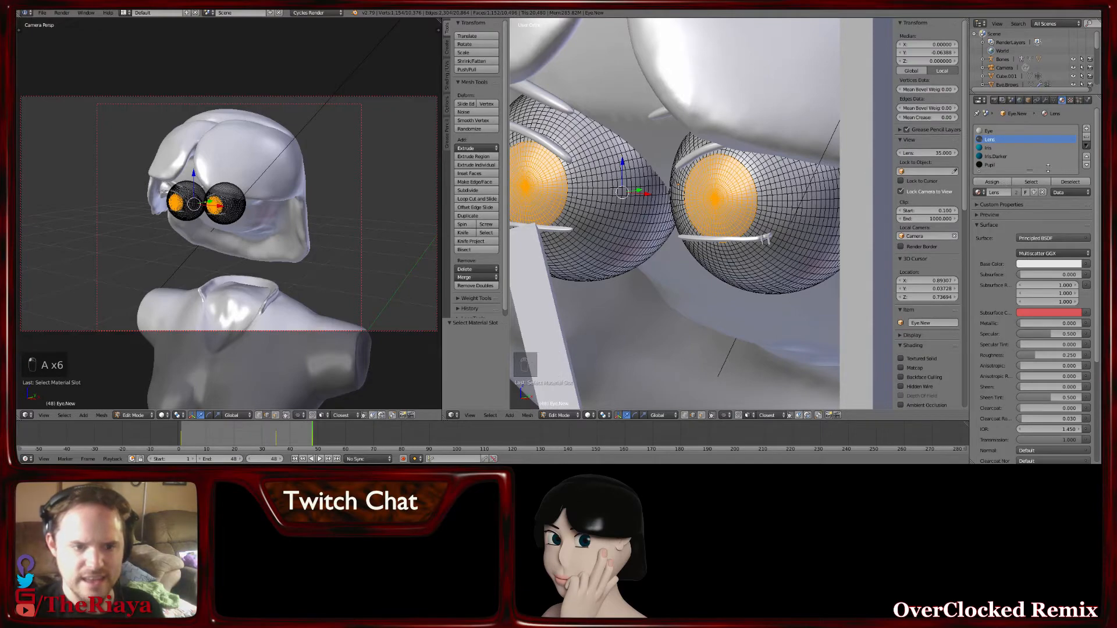
key("h")
scroll(653, 183, "up", 4)
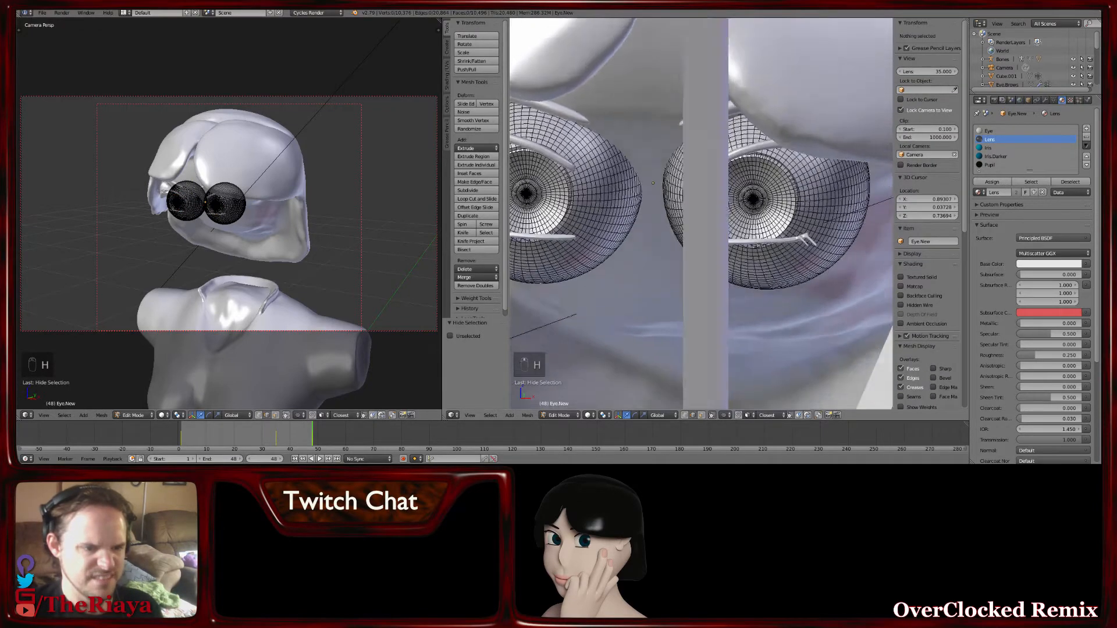
middle_click_drag(652, 183, 751, 210)
key("Tab")
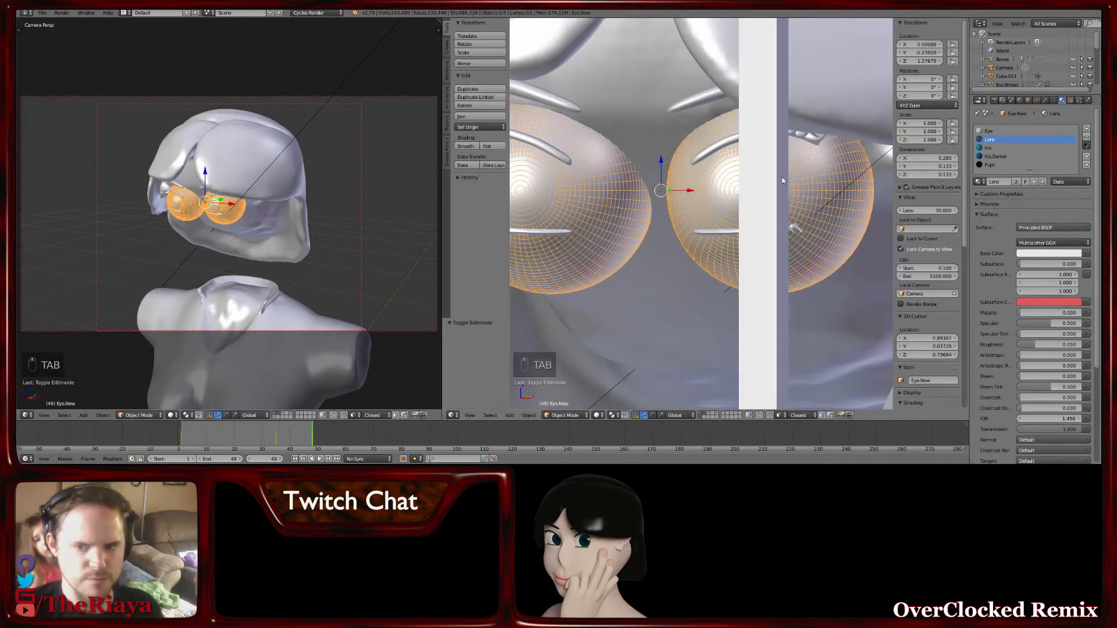
Add a Basis shape key and a second shape key, Key 1, to the eye mesh
left_click(1053, 100)
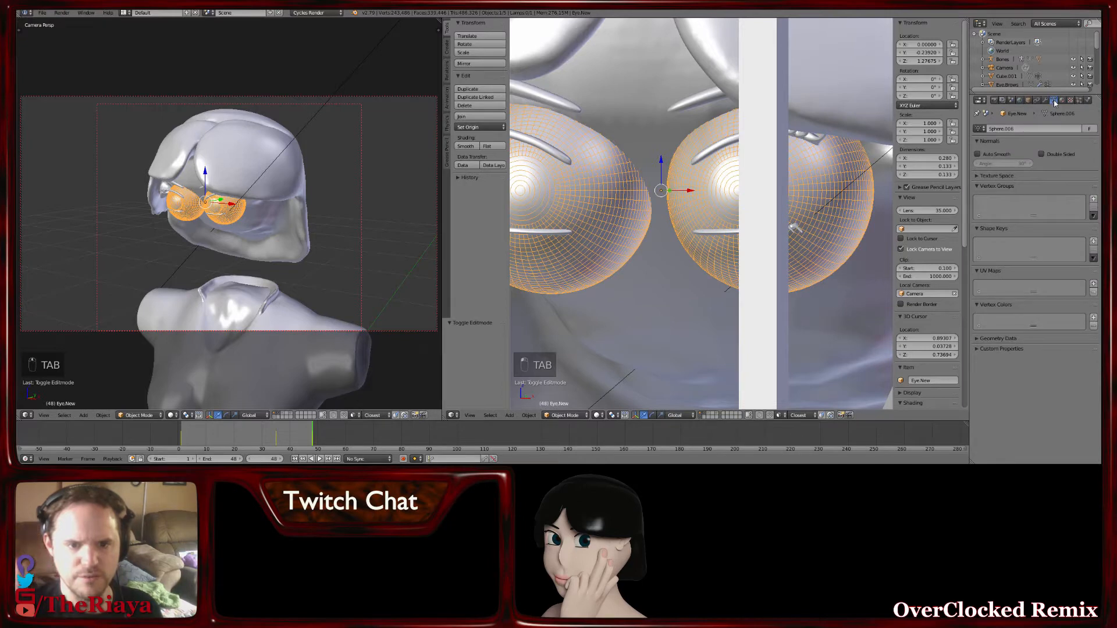
left_click(1094, 240)
left_click(1093, 240)
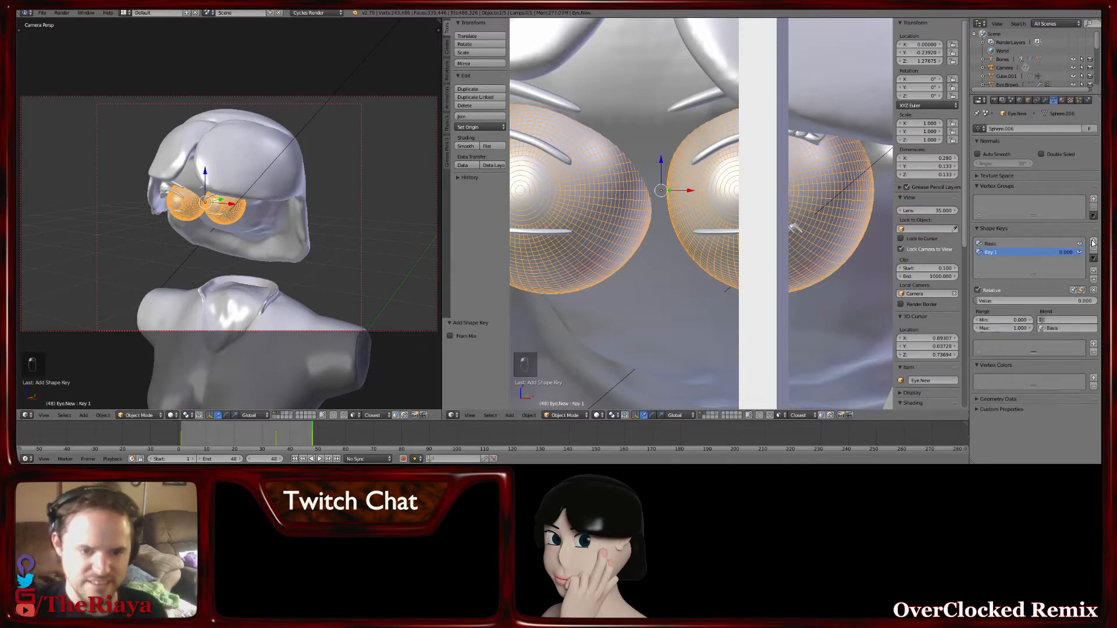
Rename the shape key Key 1 as Pupil
double_click(989, 253)
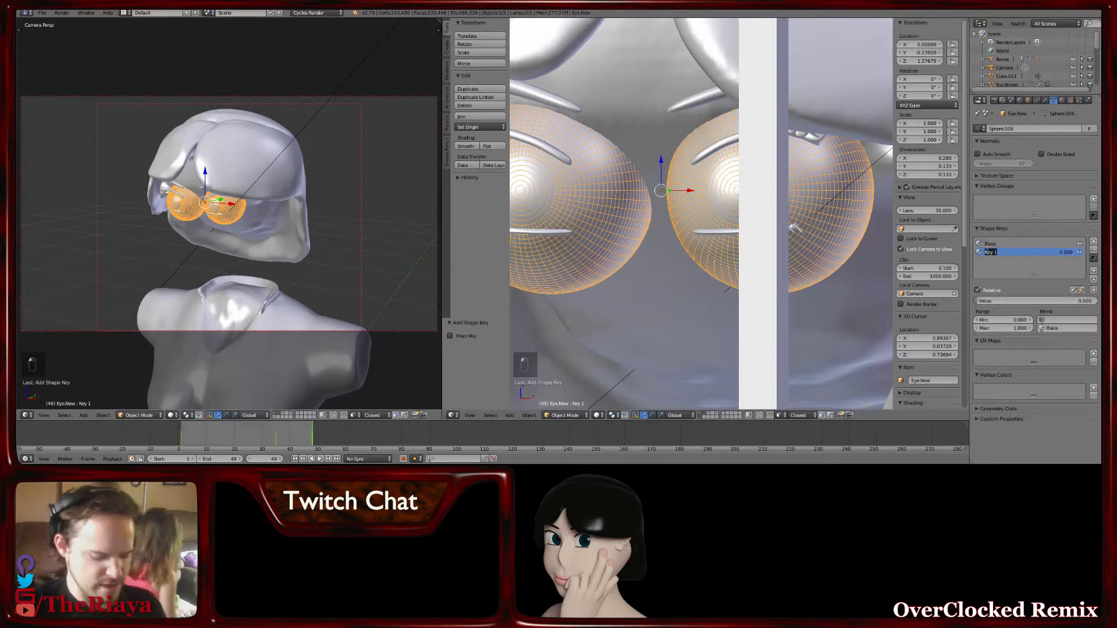
type("Pupil")
key("Return")
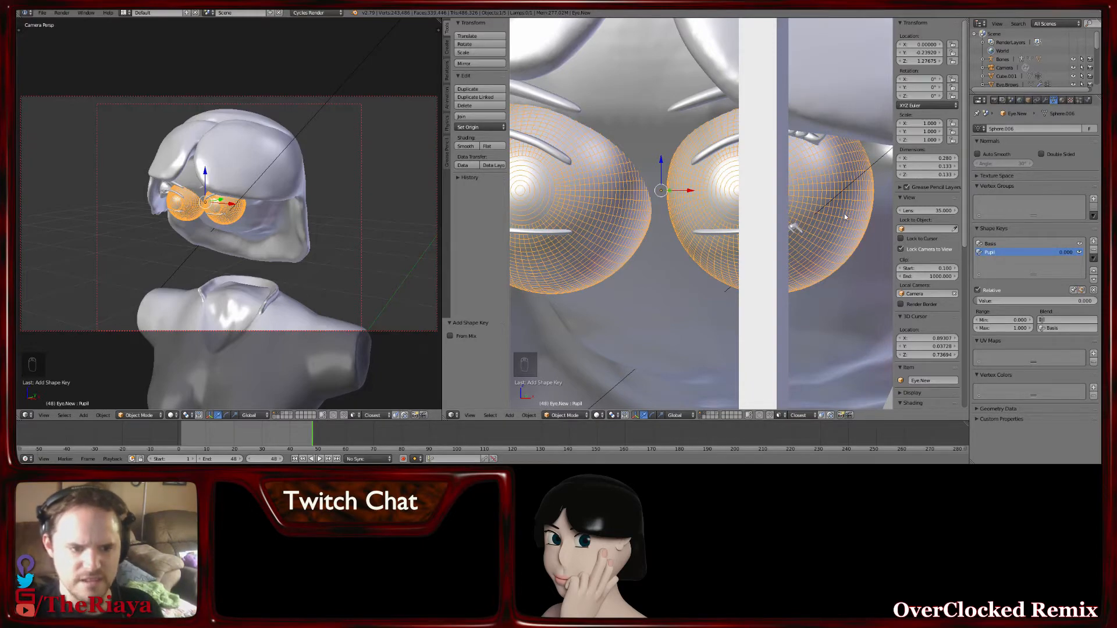
Select the faces assigned to the Pupil material, move them slightly along the Y axis in the Pupil shape key, and return to Object Mode
key("Tab")
scroll(782, 194, "up", 3)
middle_click_drag(782, 197, 802, 199)
left_click(1060, 101)
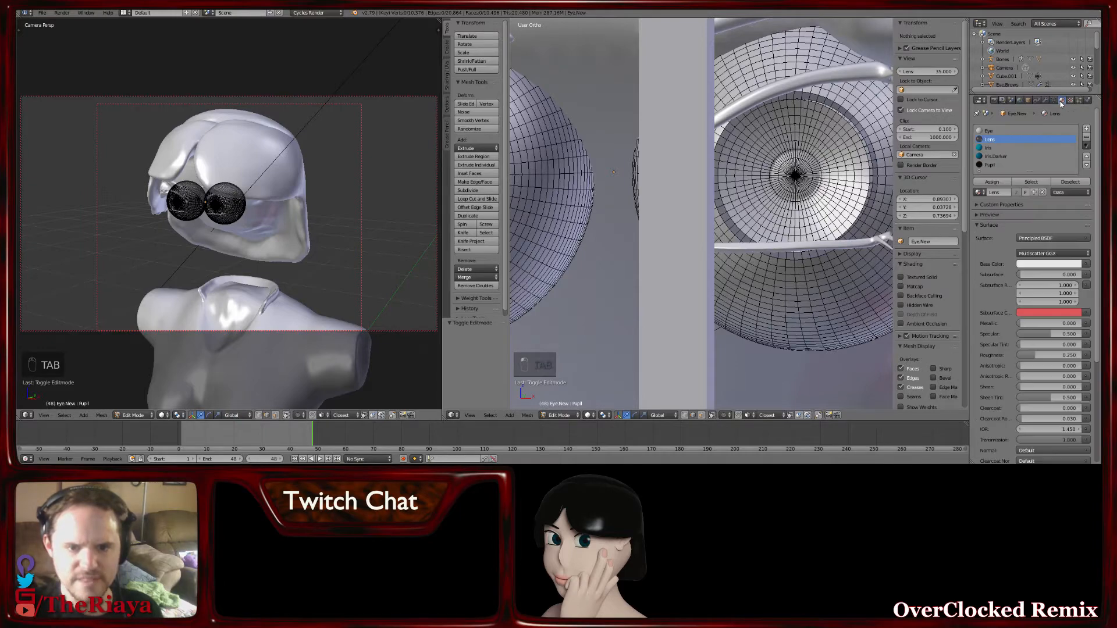
left_click(989, 165)
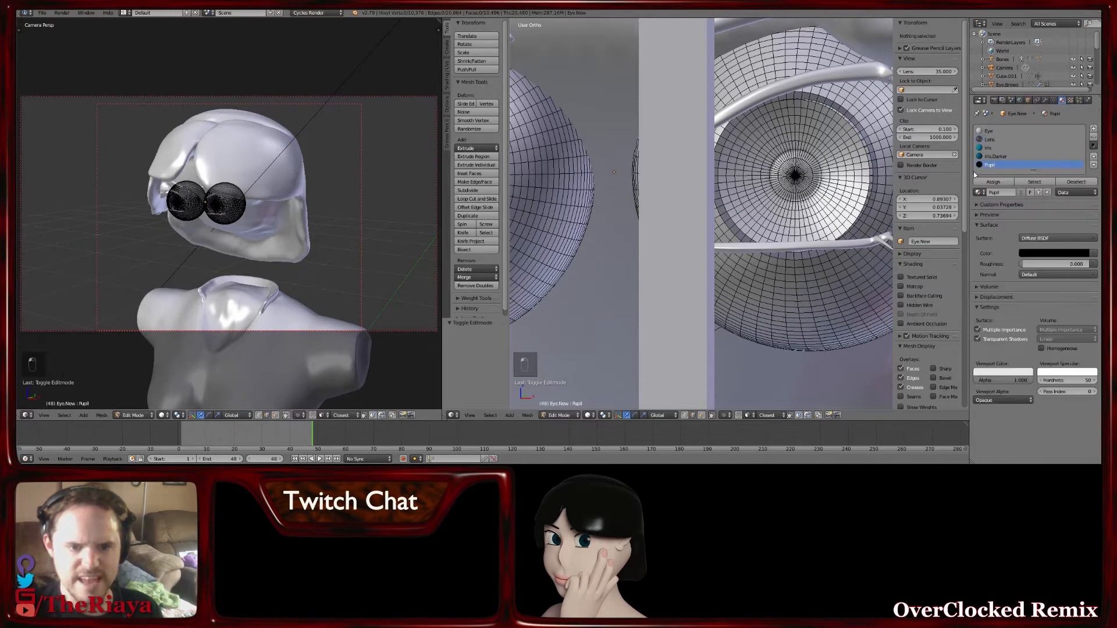
left_click(1026, 181)
middle_click_drag(871, 174, 704, 172)
middle_click_drag(622, 183, 822, 188)
key("g")
key("y")
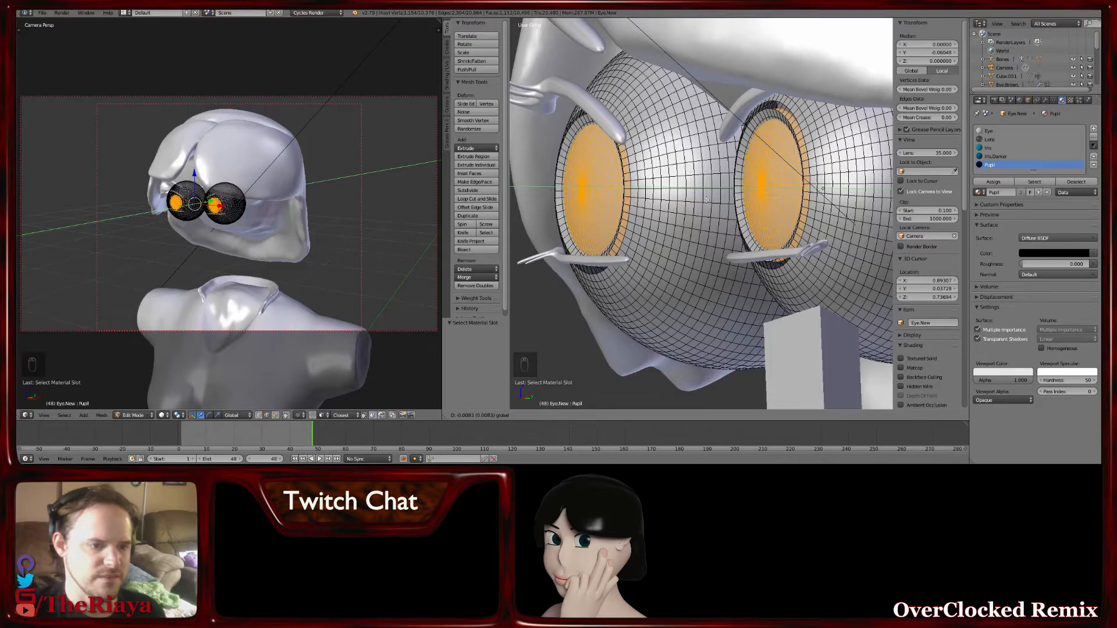
left_click(705, 201)
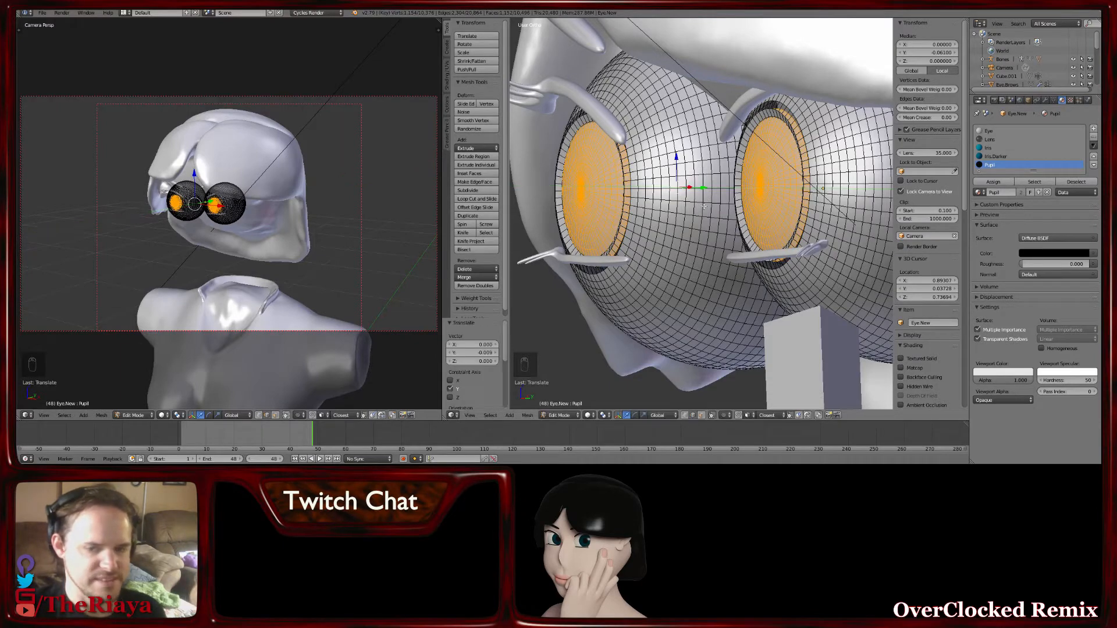
mouse_move(705, 203)
middle_mouse_down()
mouse_move(787, 219)
mouse_move(666, 216)
mouse_move(718, 207)
middle_mouse_up()
key("Tab")
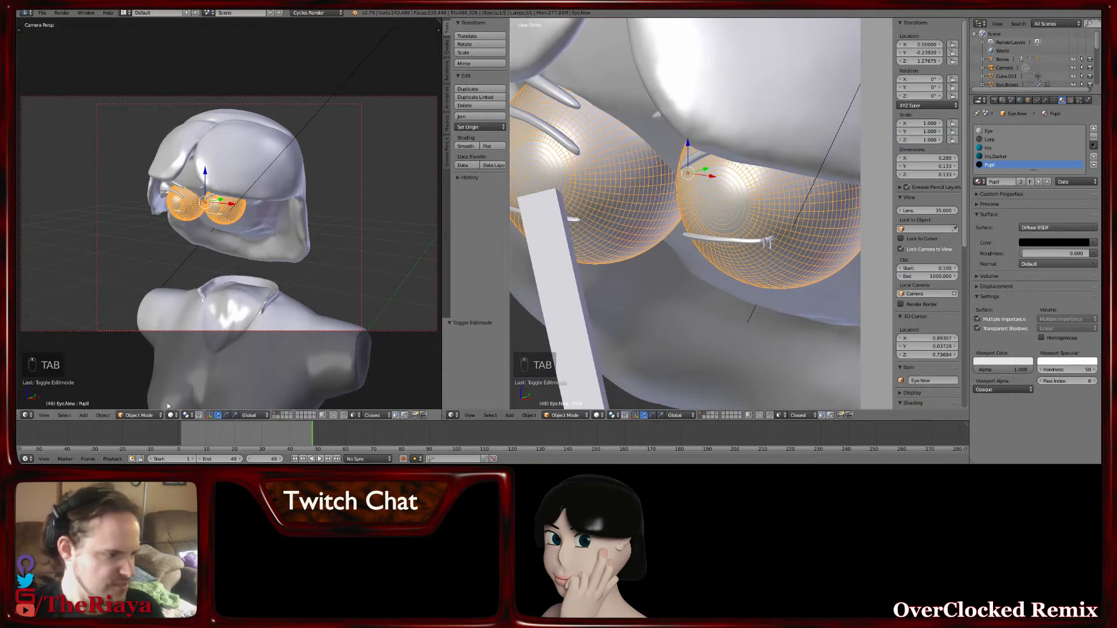
Frame the face from the front in the camera viewport and set its shading to Rendered
left_click(994, 100)
middle_click_drag(206, 207, 274, 217)
scroll(272, 216, "up", 3)
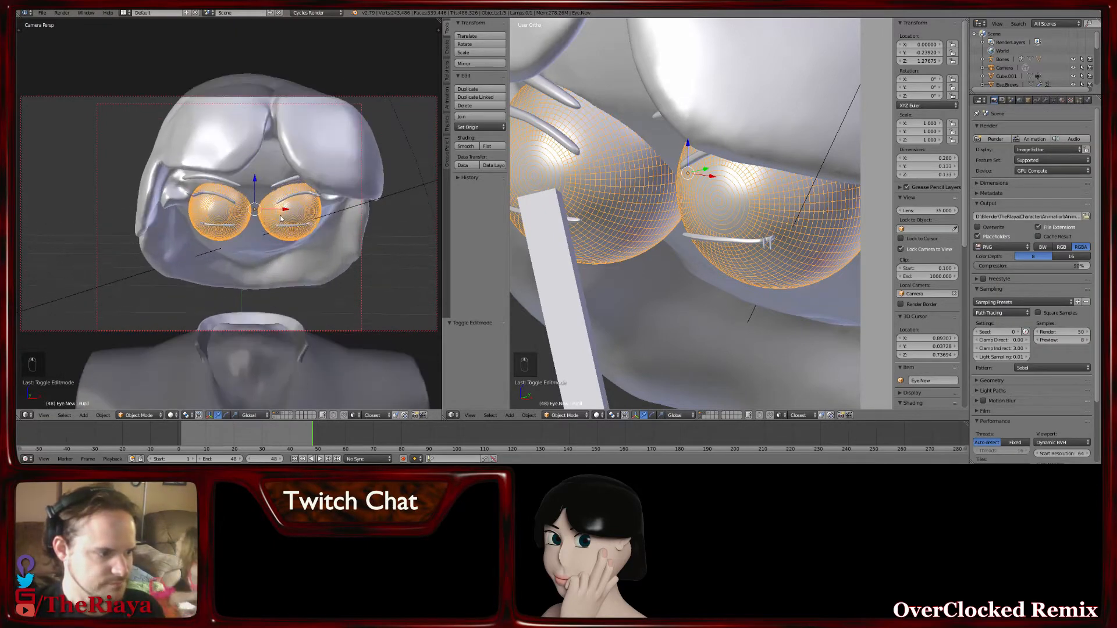
left_click(172, 415)
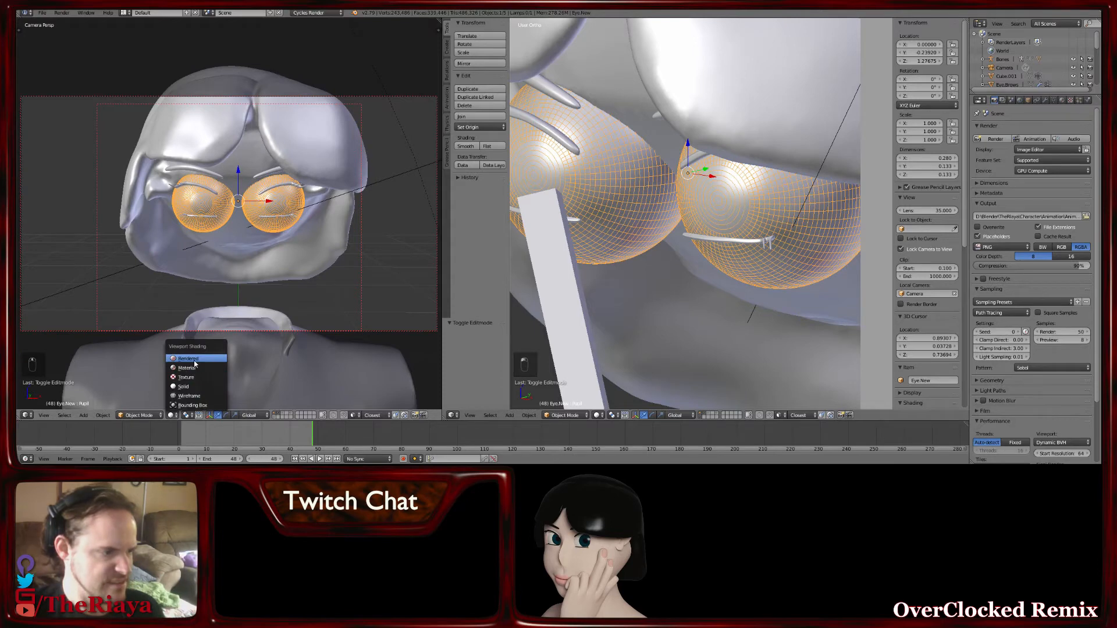
left_click(192, 356)
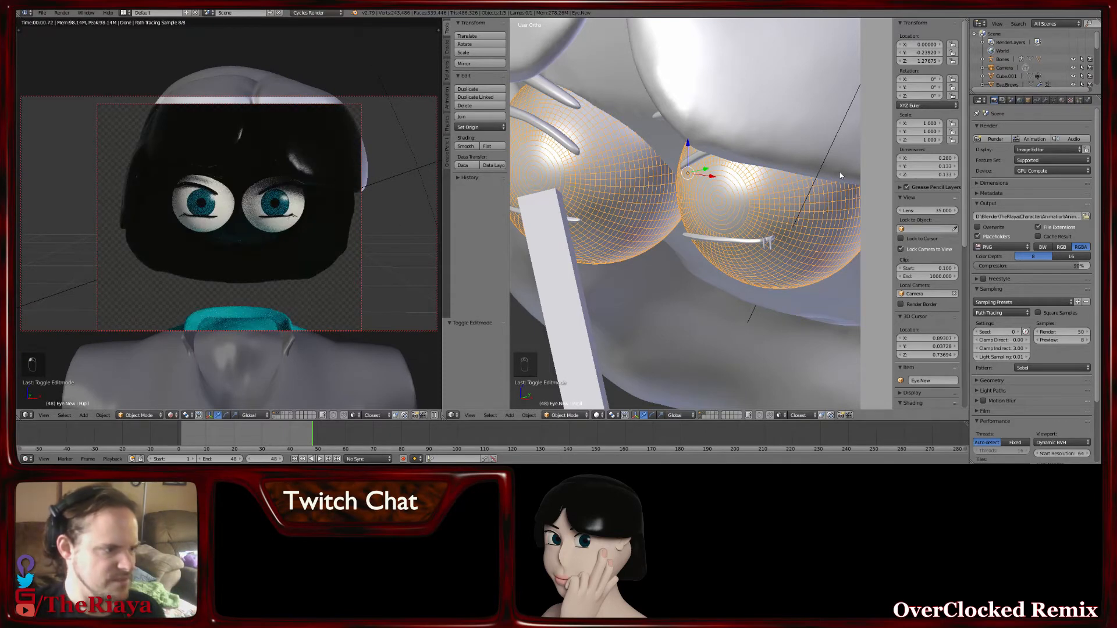
Test the Pupil shape key's value while checking the eyes in the rendered view
left_click(1003, 100)
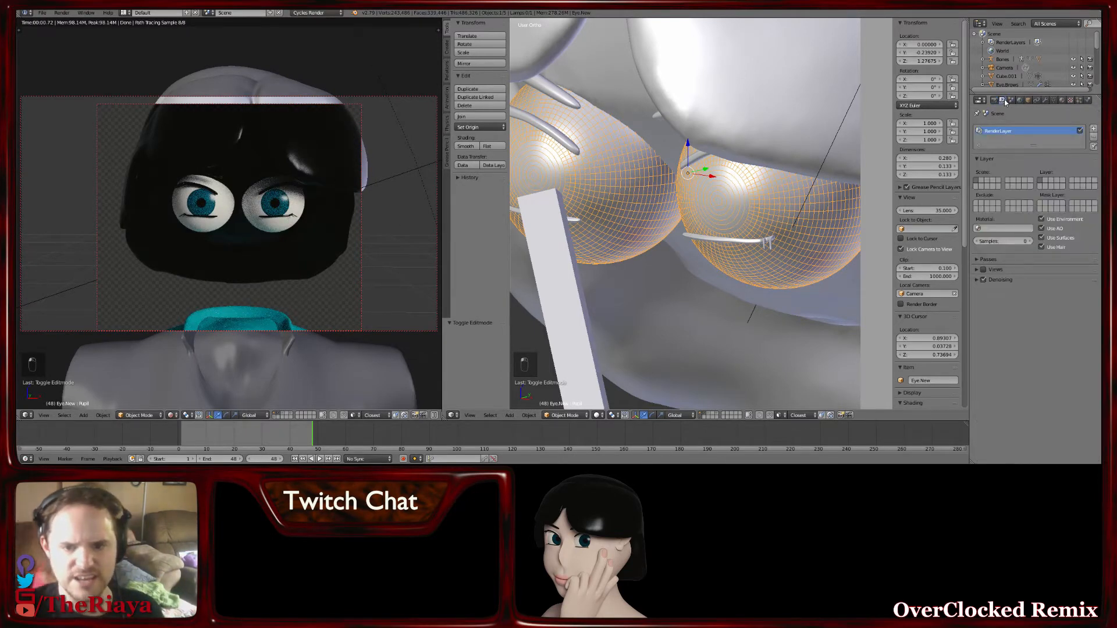
left_click(1045, 101)
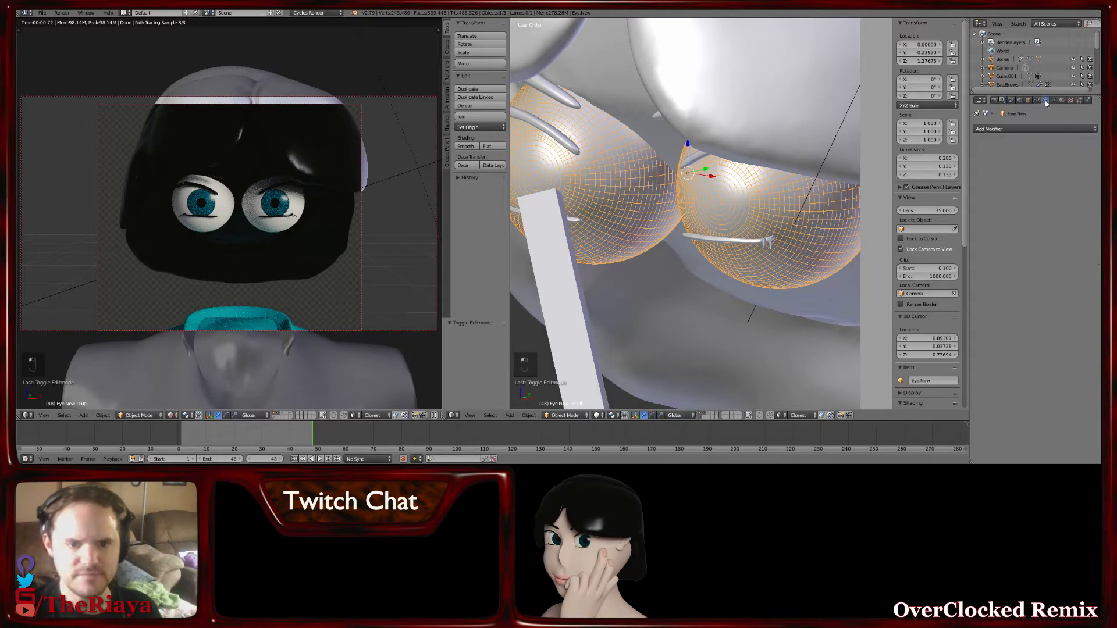
left_click(1054, 101)
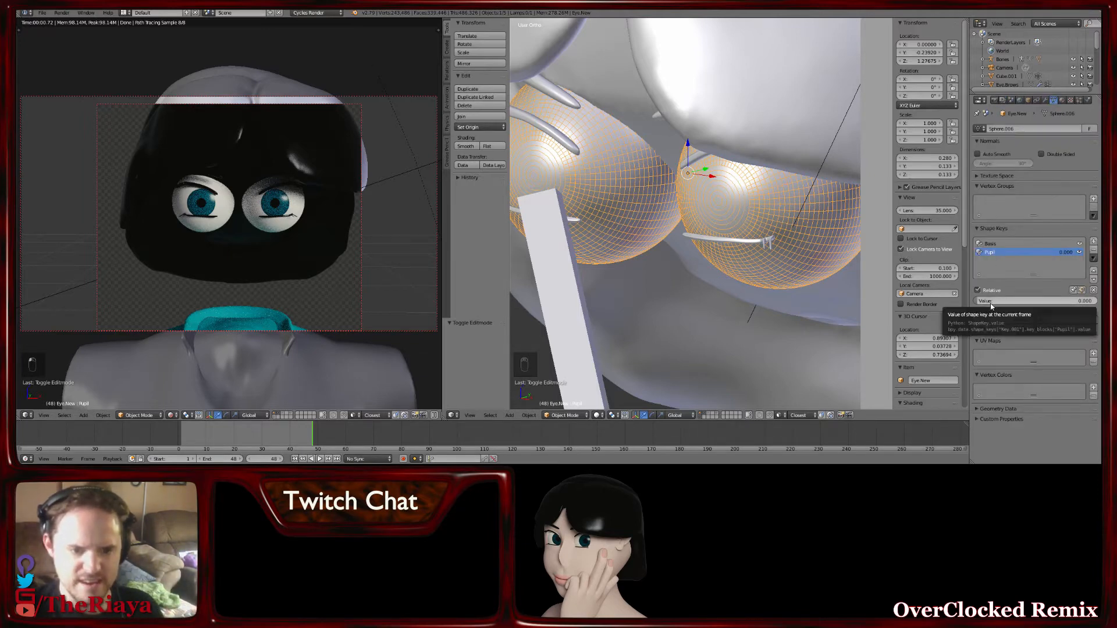
mouse_move(991, 302)
left_mouse_down()
mouse_move(1031, 300)
mouse_move(979, 302)
mouse_move(1072, 301)
mouse_move(979, 302)
left_mouse_up()
middle_click_drag(843, 225, 724, 230)
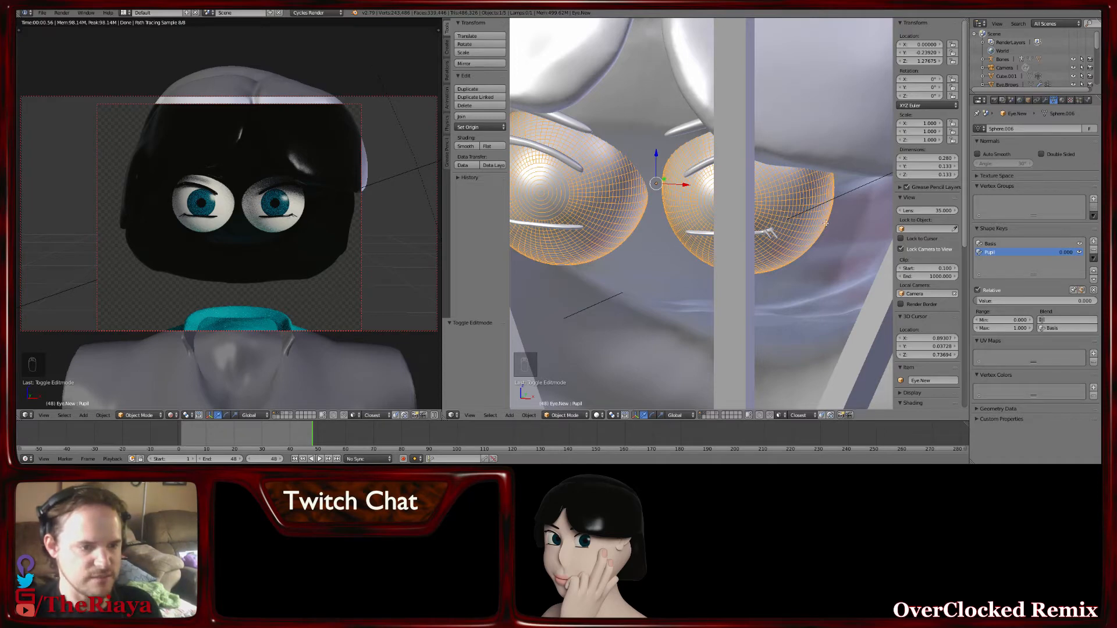
Reveal the hidden faces of the eye mesh in Edit Mode and clear the selection
key("Tab")
middle_click_drag(825, 223, 799, 215)
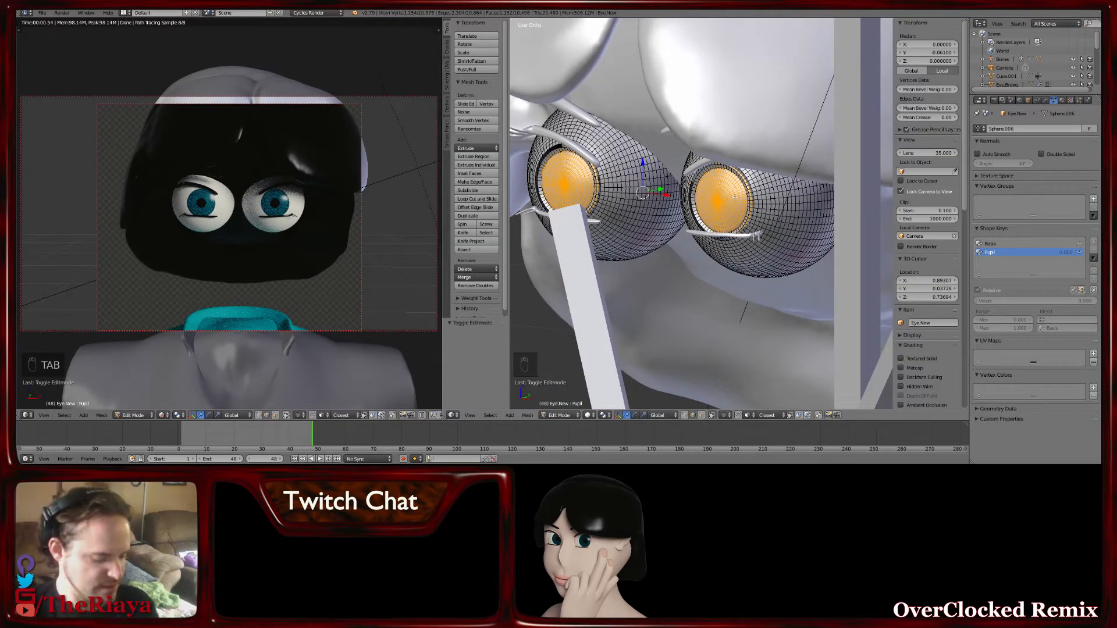
key("alt+h")
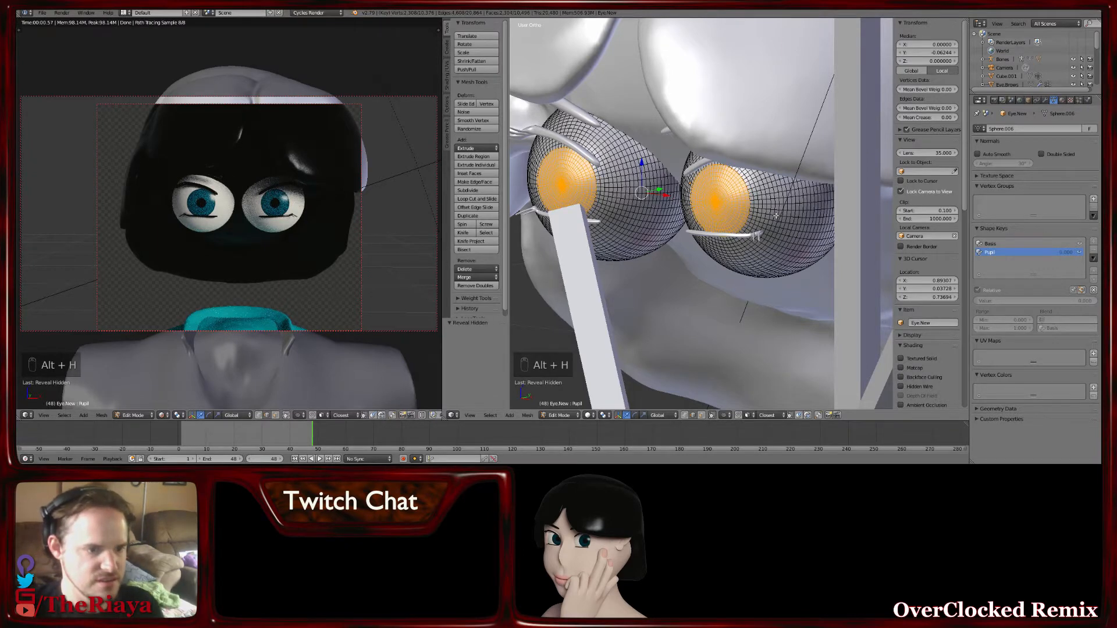
middle_click_drag(700, 191, 723, 181)
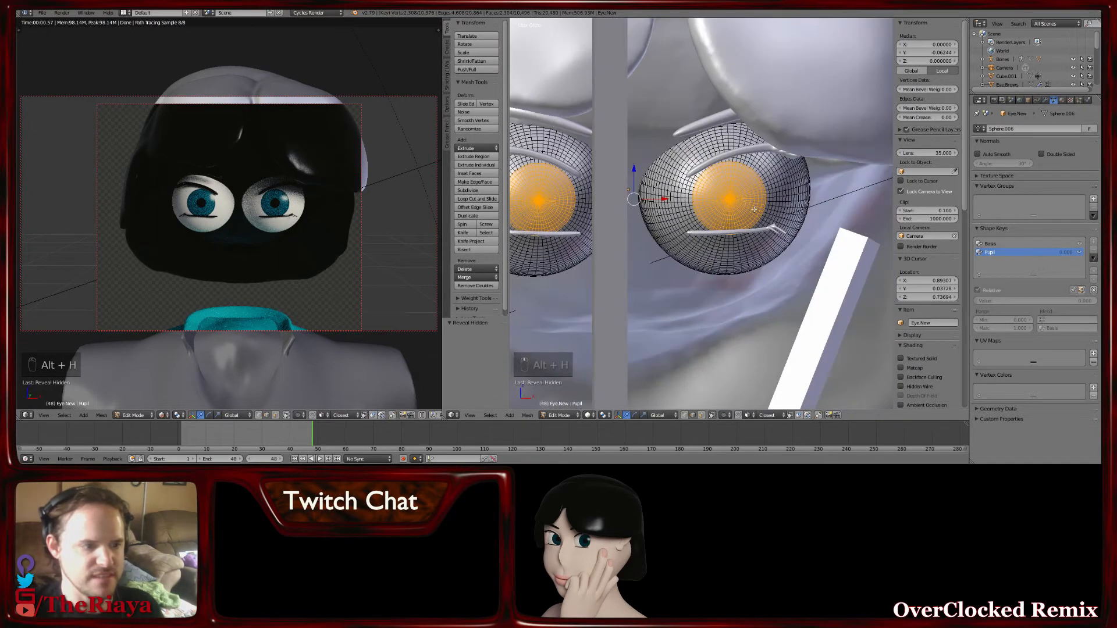
key("a")
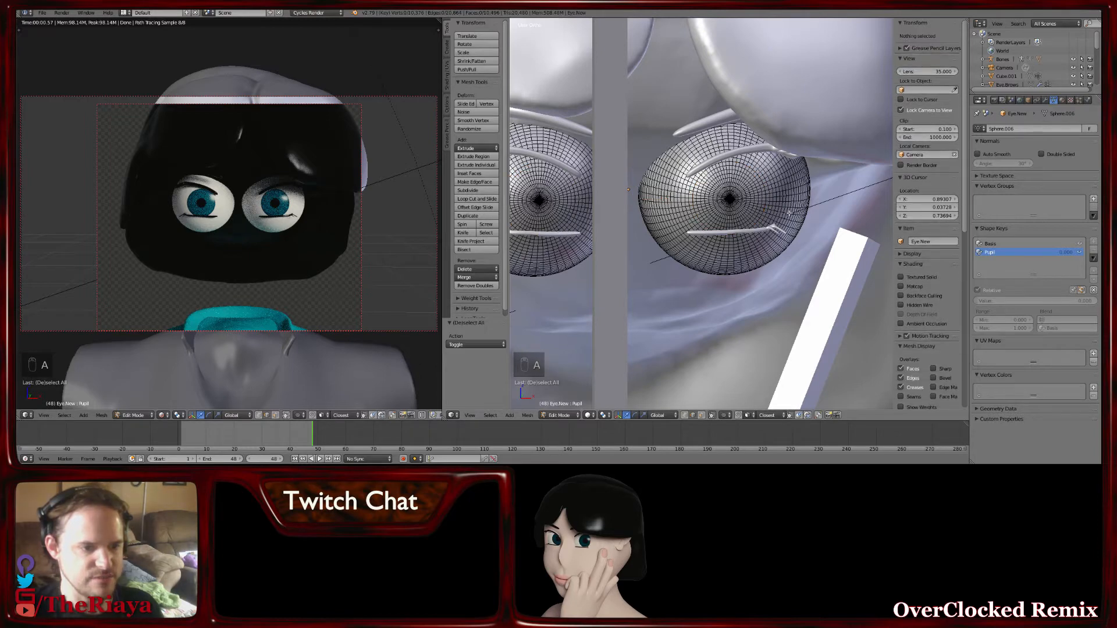
Hide the hair object covering the eyeballs, working from the right orthographic view in Object Mode
key("KP_3")
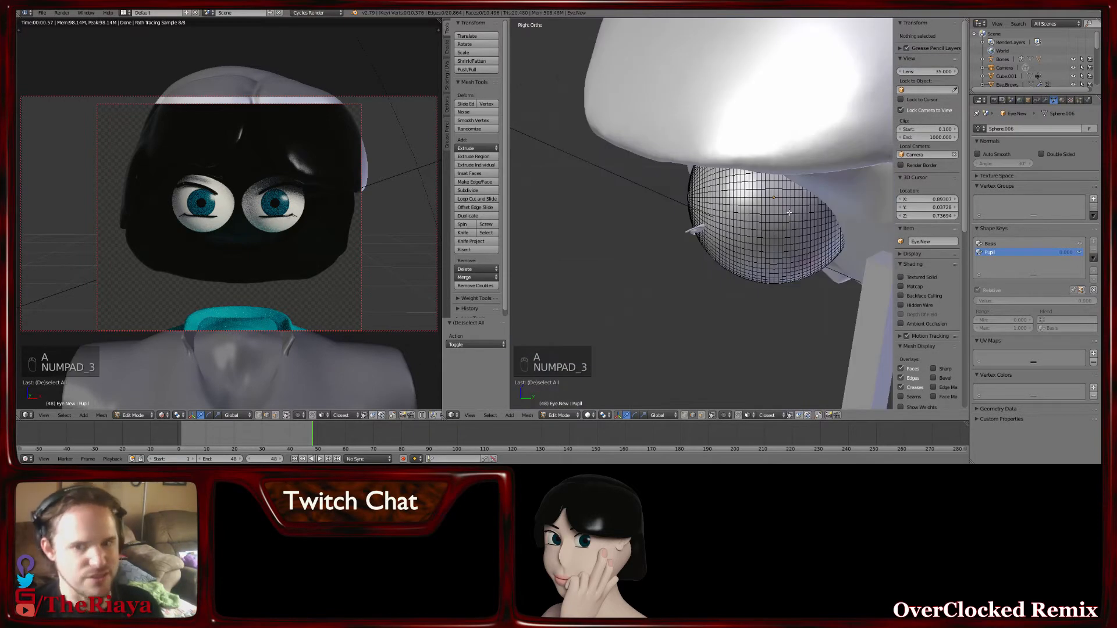
scroll(767, 200, "up", 4)
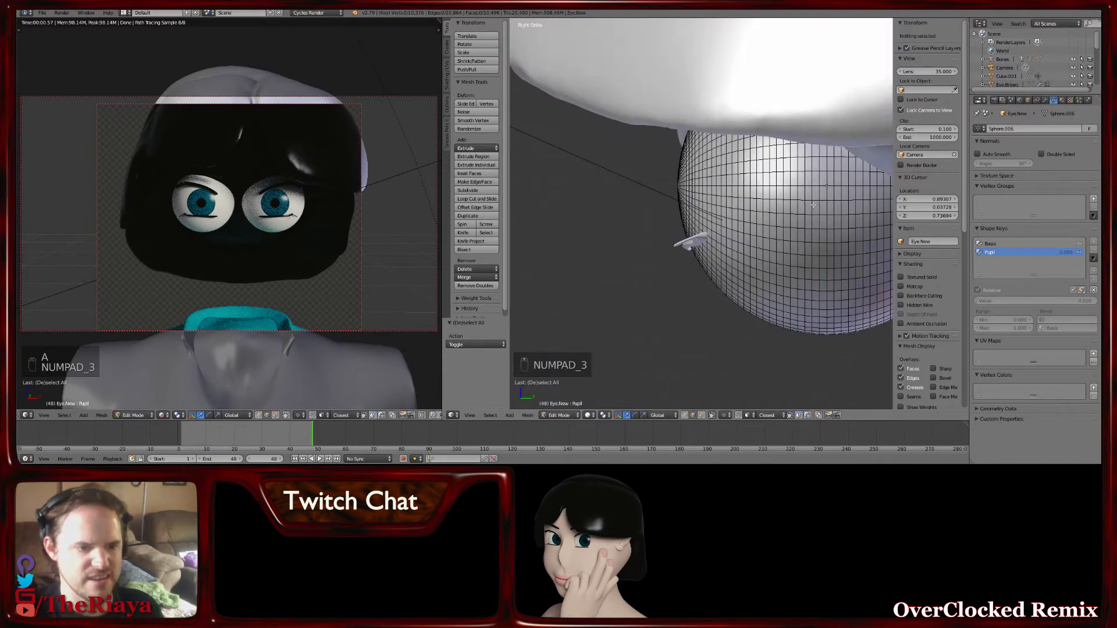
scroll(764, 217, "up", 1)
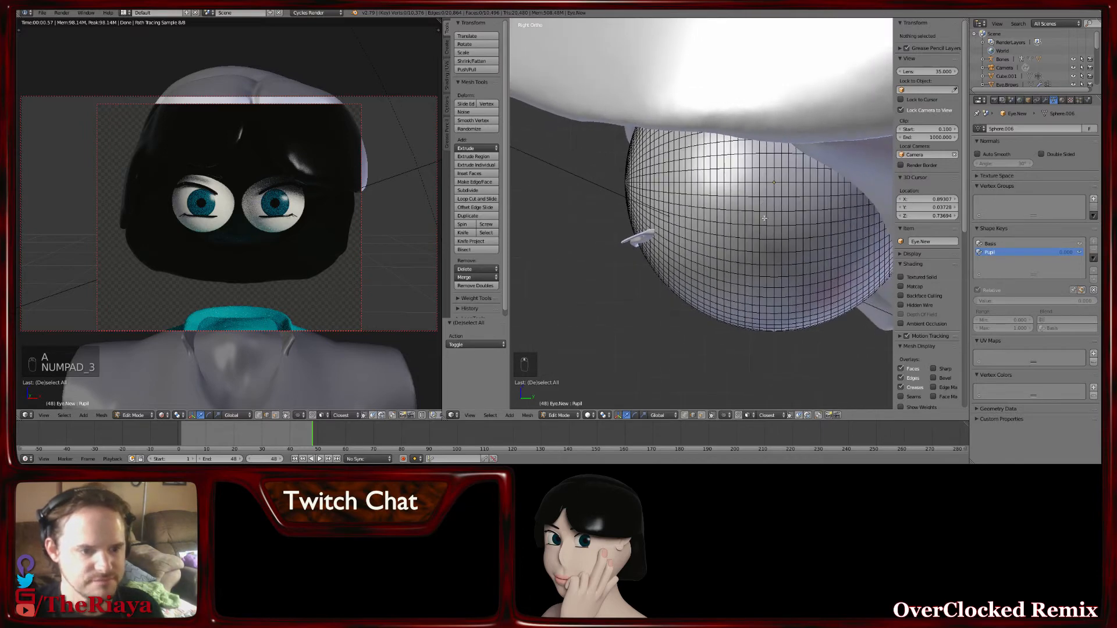
middle_click_drag(767, 191, 751, 189, "shift")
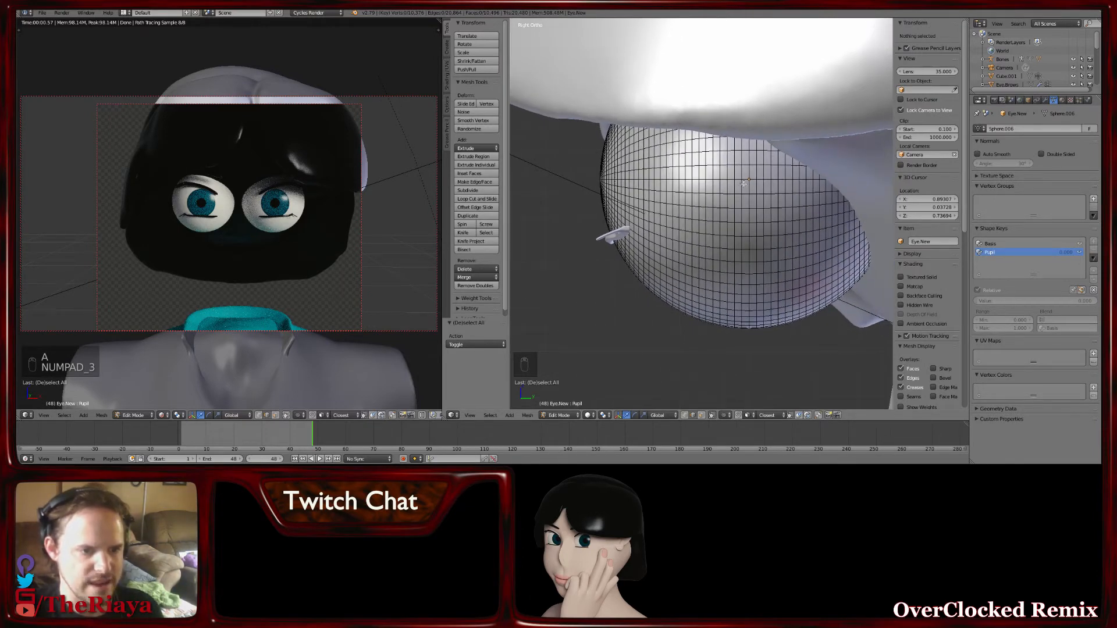
key("Tab")
right_click(777, 44)
key("h")
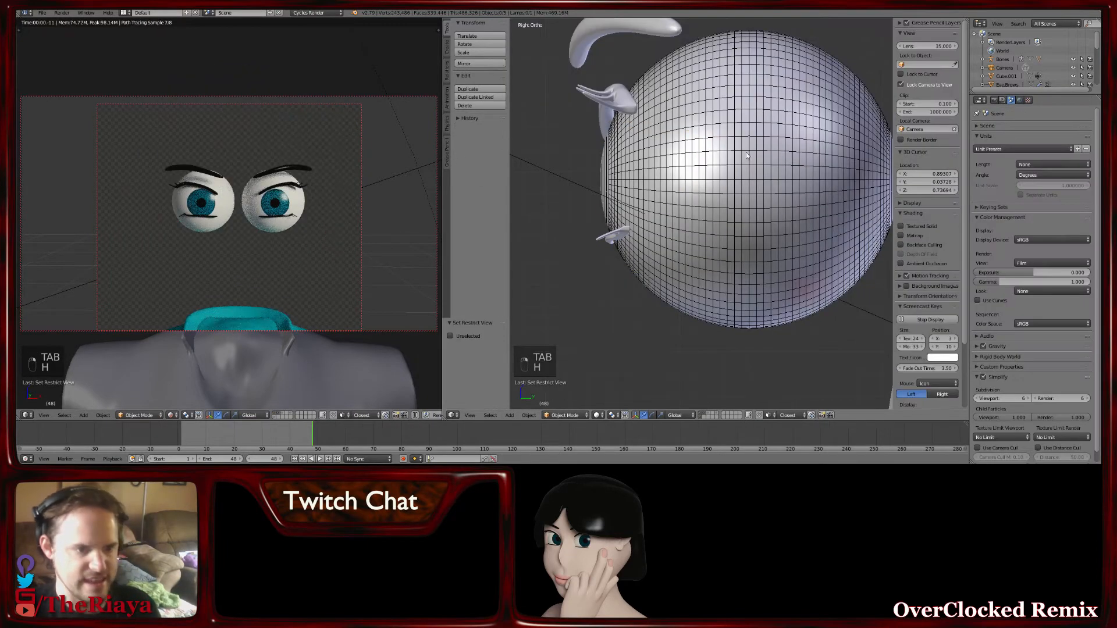
Select the vertical edge loop around the middle of the near eyeball in Edit Mode
key("Tab")
right_click(756, 167)
key("Tab")
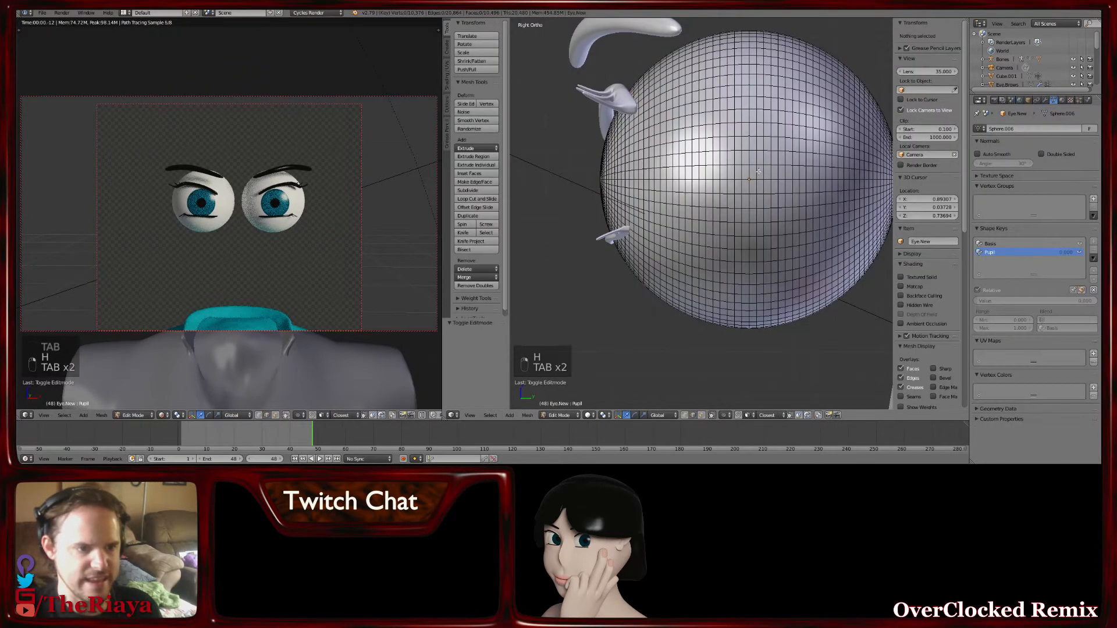
right_click(757, 175, "alt")
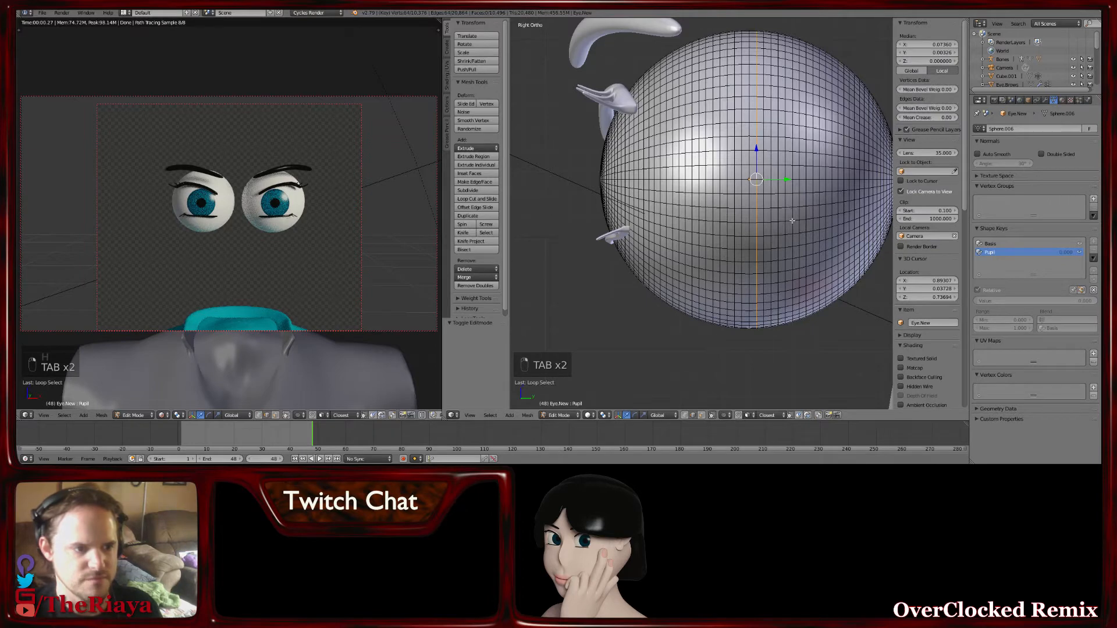
middle_click_drag(799, 223, 761, 216, "shift")
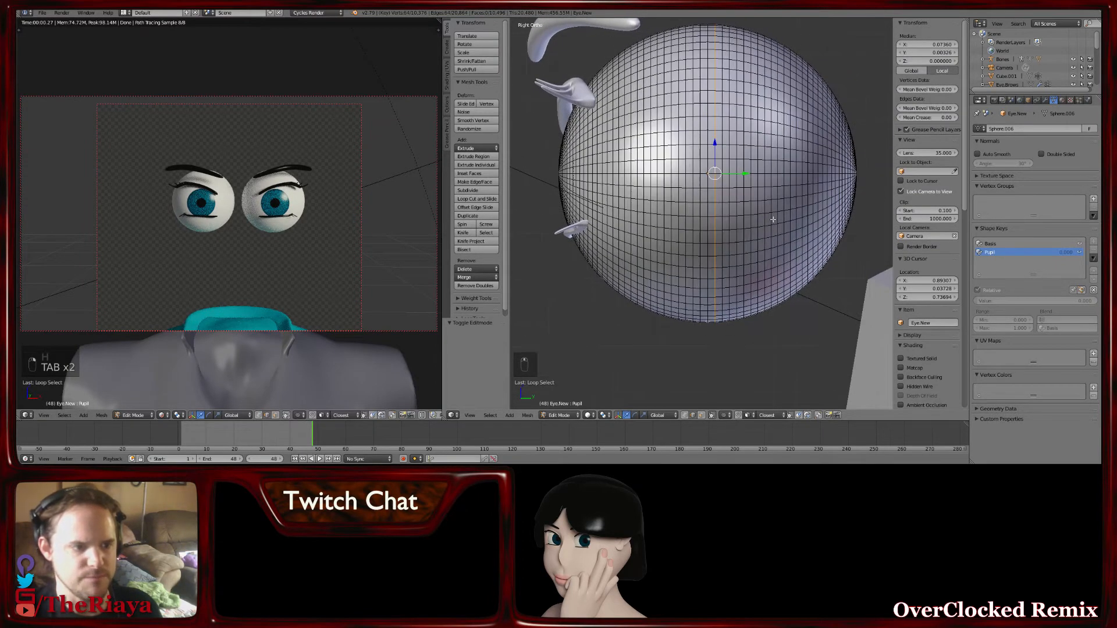
scroll(773, 220, "down", 1)
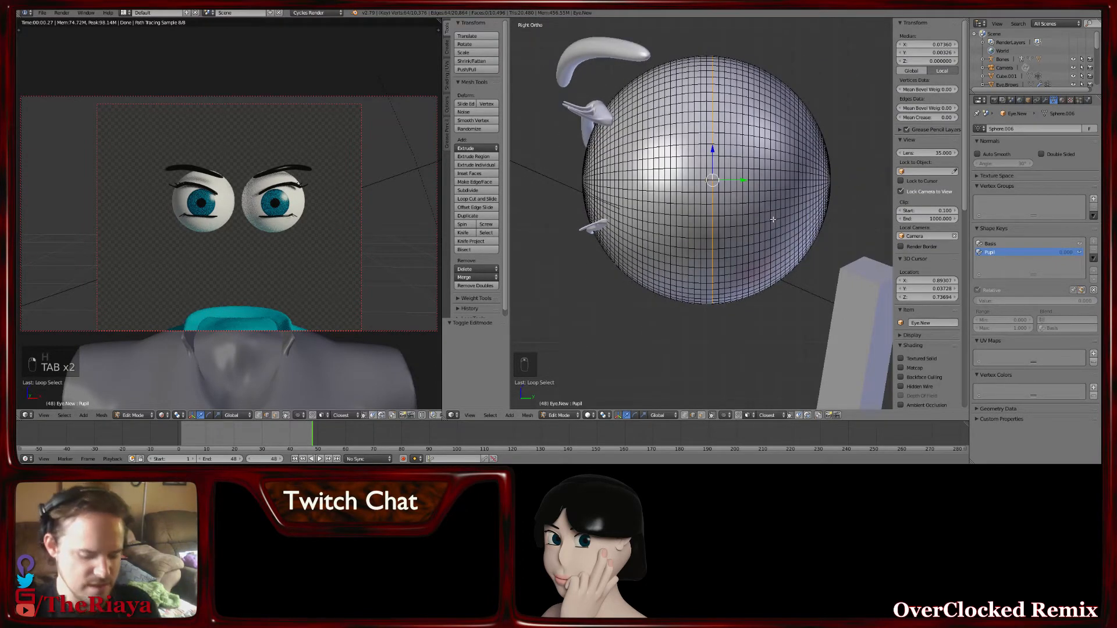
Grow the loop selection repeatedly until it covers the eyeball's outer surface up to the small centre of the lens
key("ctrl+KP_Add")
key("ctrl+KP_Add")
key("ctrl+KP_Add")
key("ctrl+KP_Add")
key("ctrl+KP_Add")
key("ctrl+KP_Add")
key("ctrl+KP_Add")
key("ctrl+KP_Add")
key("ctrl+KP_Add")
key("ctrl+KP_Add")
key("ctrl+KP_Add")
key("ctrl+KP_Add")
key("ctrl+KP_Add")
key("ctrl+KP_Add")
key("ctrl+KP_Add")
key("ctrl+KP_Add")
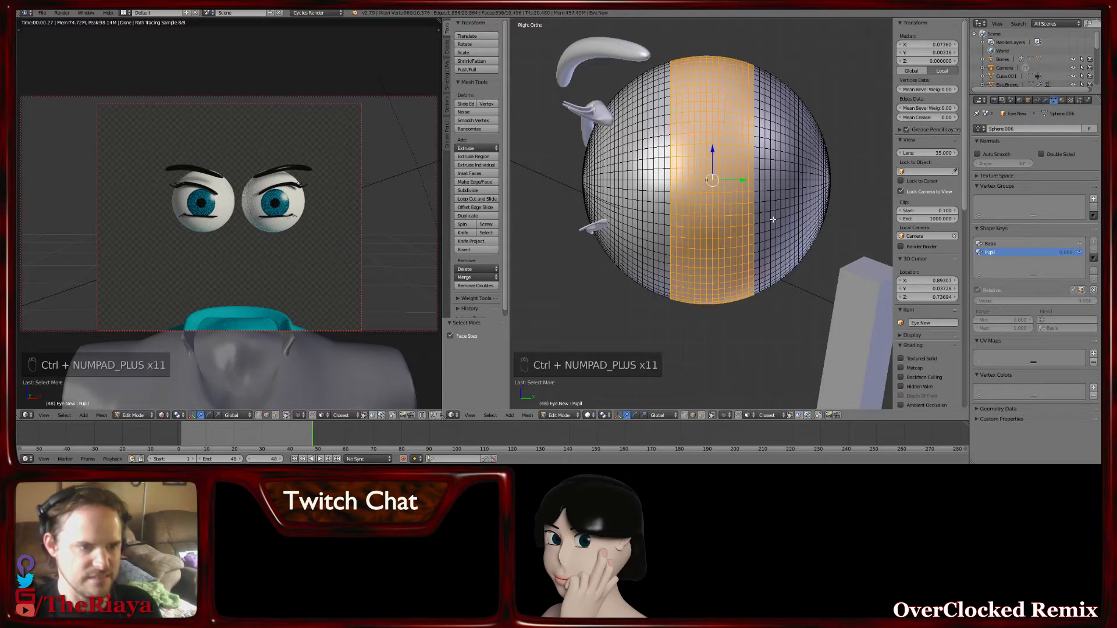
key("ctrl+KP_Add")
key("ctrl+KP_Add")
key("ctrl+KP_Add")
key("ctrl+KP_Add")
key("ctrl+KP_Add")
key("ctrl+KP_Add")
key("ctrl+KP_Add")
key("ctrl+KP_Add")
key("ctrl+KP_Add")
key("ctrl+KP_Add")
key("ctrl+KP_Add")
key("ctrl+KP_Add")
key("ctrl+KP_Add")
key("ctrl+KP_Add")
key("ctrl+KP_Add")
key("ctrl+KP_Add")
key("ctrl+KP_Add")
key("ctrl+KP_Add")
key("ctrl+KP_Add")
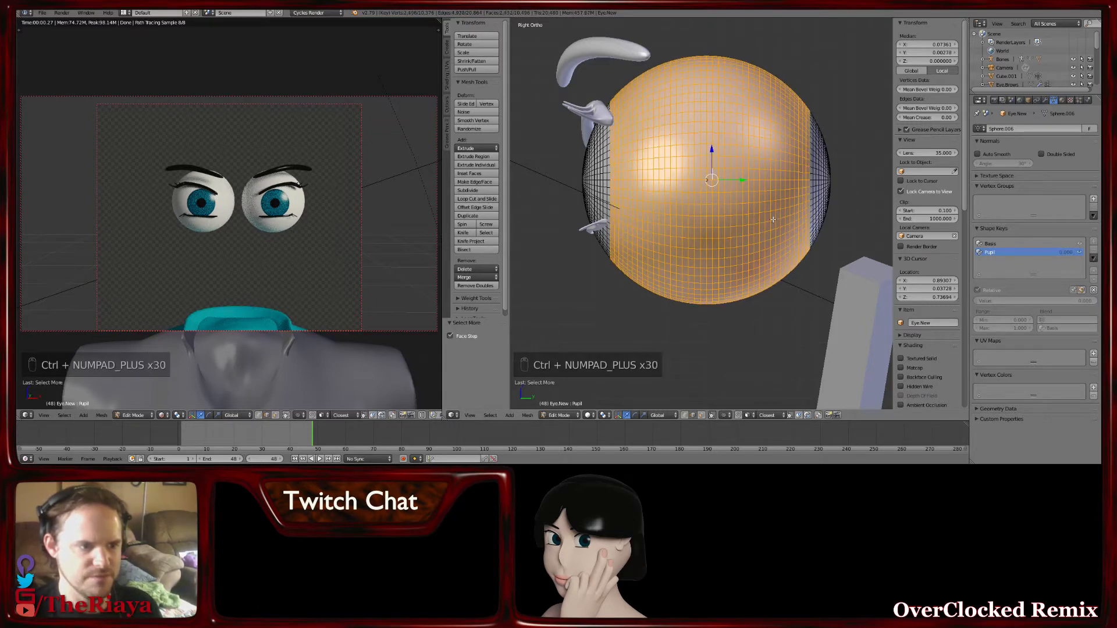
key("ctrl+KP_Add")
key("ctrl+KP_Add")
key("ctrl+KP_Add")
key("ctrl+KP_Add")
key("ctrl+KP_Add")
key("ctrl+KP_Add")
key("ctrl+KP_Add")
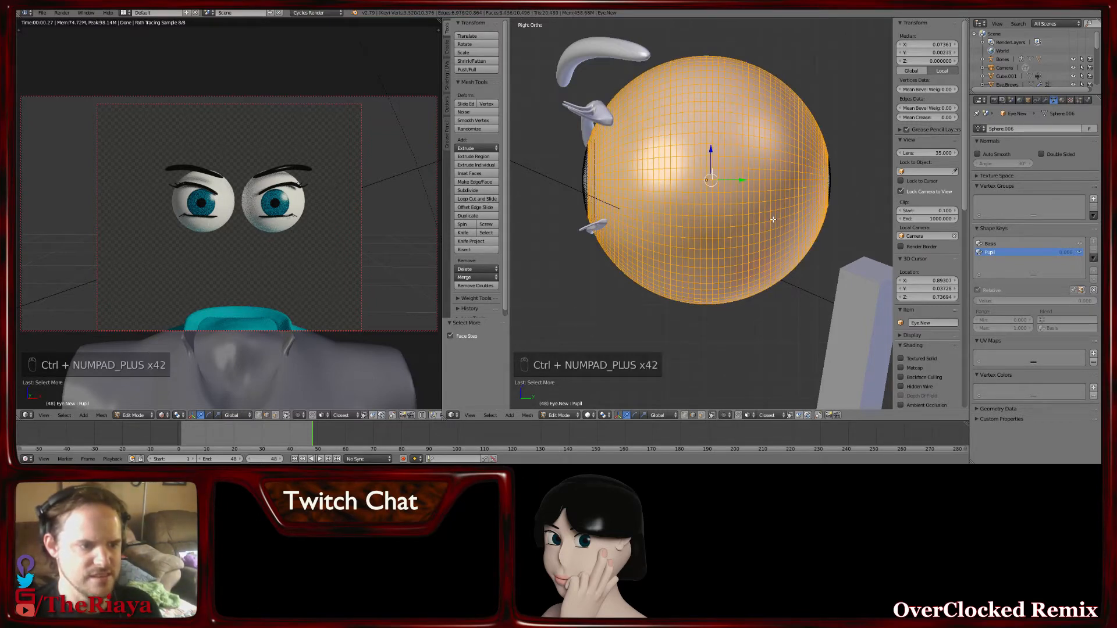
middle_click_drag(741, 197, 800, 211)
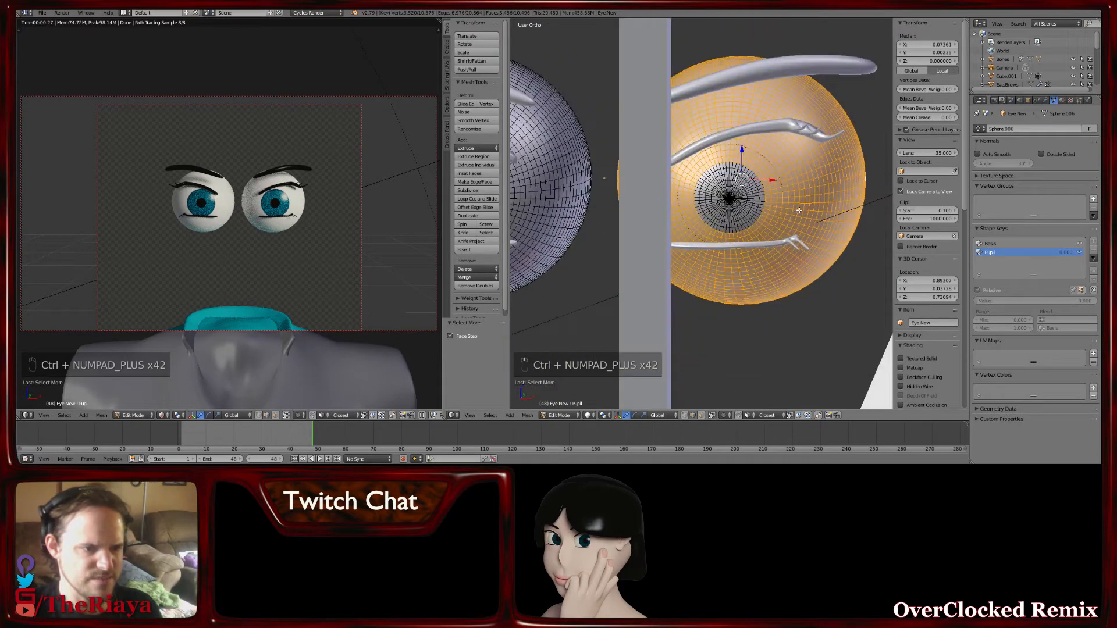
scroll(799, 211, "up", 2)
scroll(799, 210, "up", 1)
key("ctrl+KP_Add")
key("ctrl+KP_Add")
key("ctrl+KP_Add")
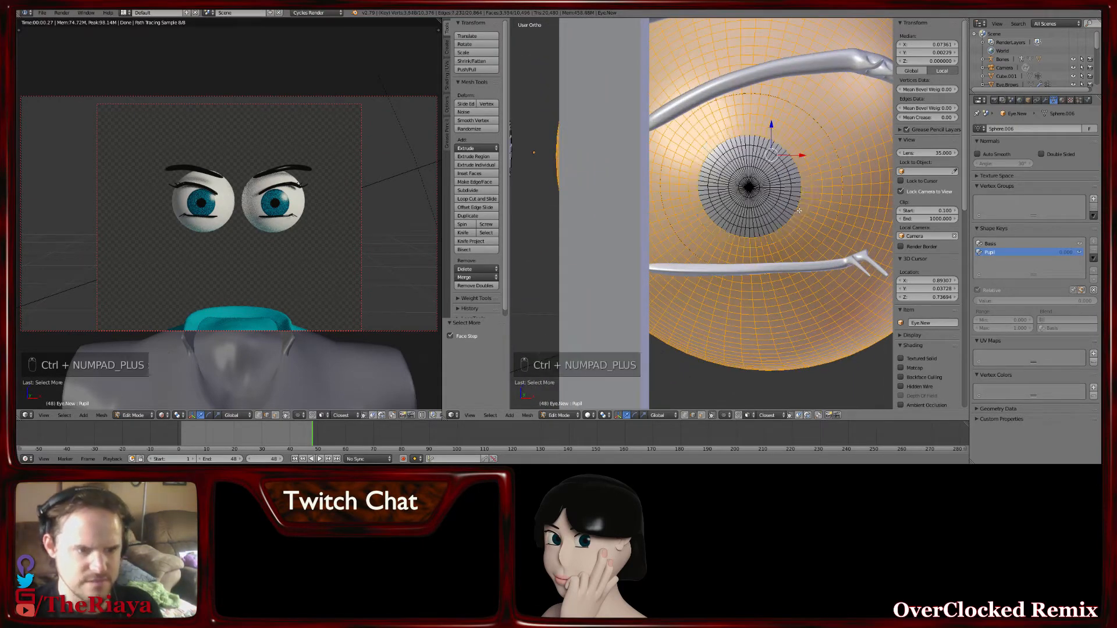
key("ctrl+KP_Add")
key("ctrl+KP_Add")
key("ctrl+KP_Add")
key("ctrl+KP_Add")
scroll(799, 210, "down", 3)
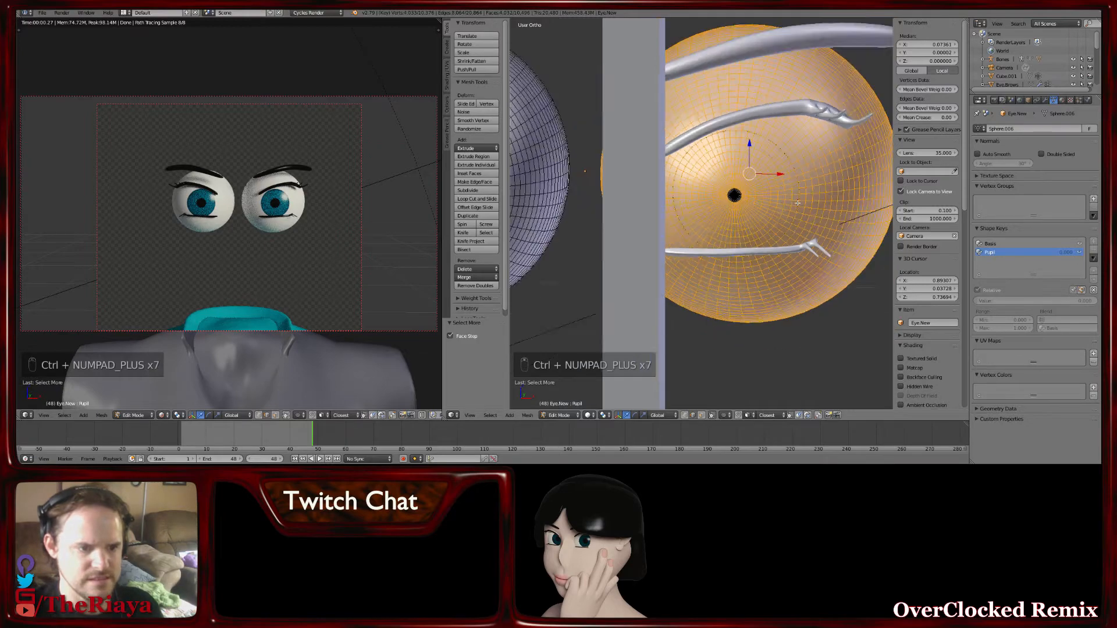
middle_click_drag(800, 202, 716, 206)
key("KP_3")
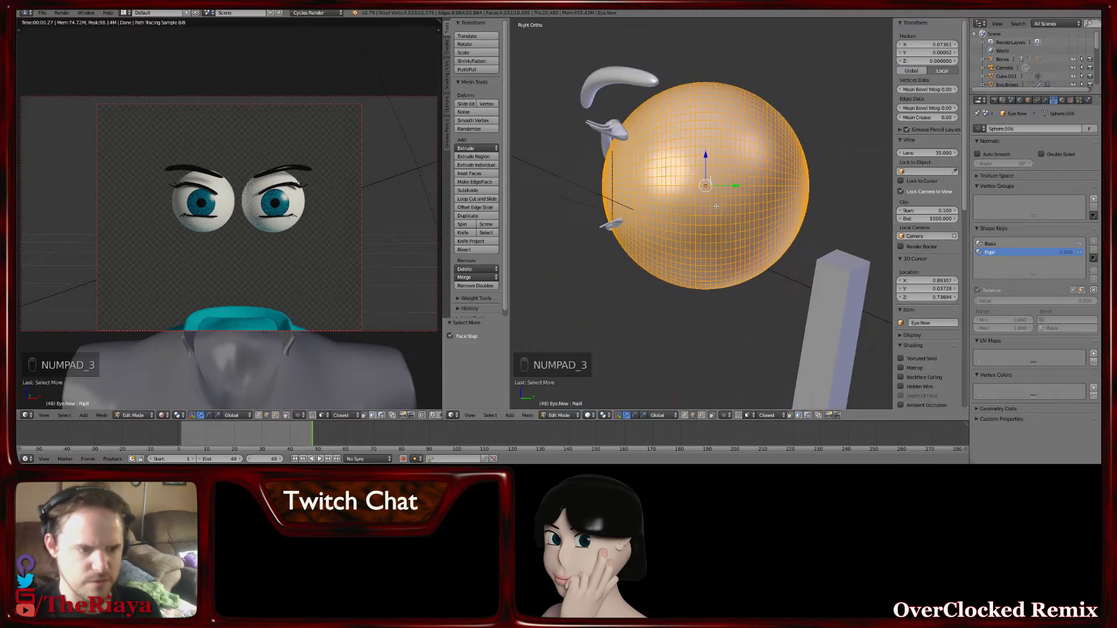
scroll(716, 206, "up", 1)
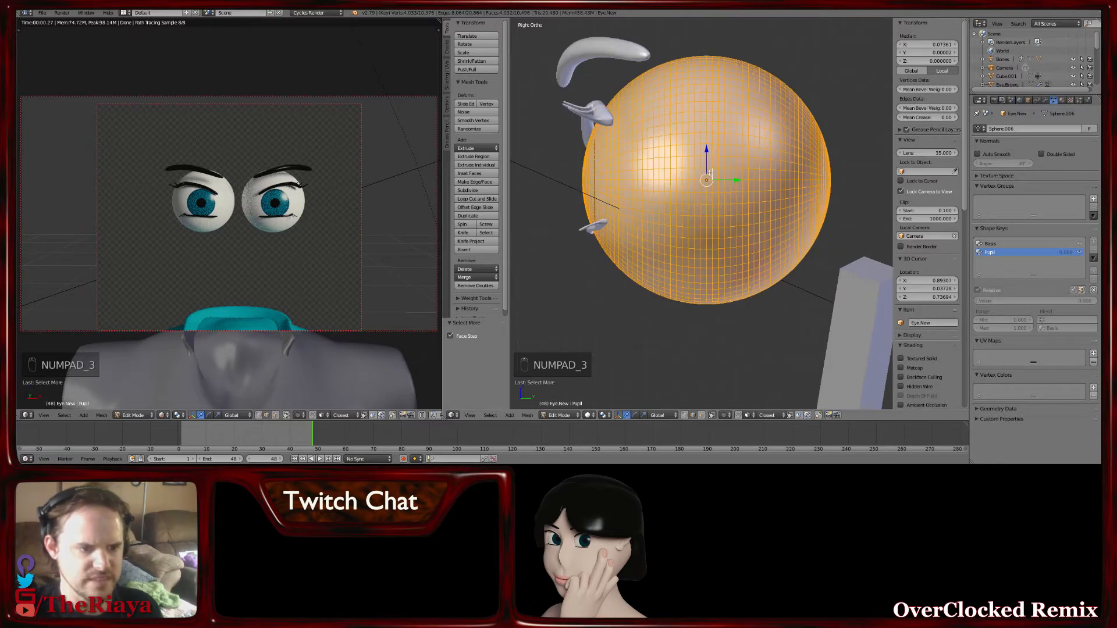
Reselect the near eyeball's middle edge loop and grow the selection out toward the small centres at its front and back
key("a")
key("a")
right_click(706, 175, "alt")
key("ctrl+KP_Add")
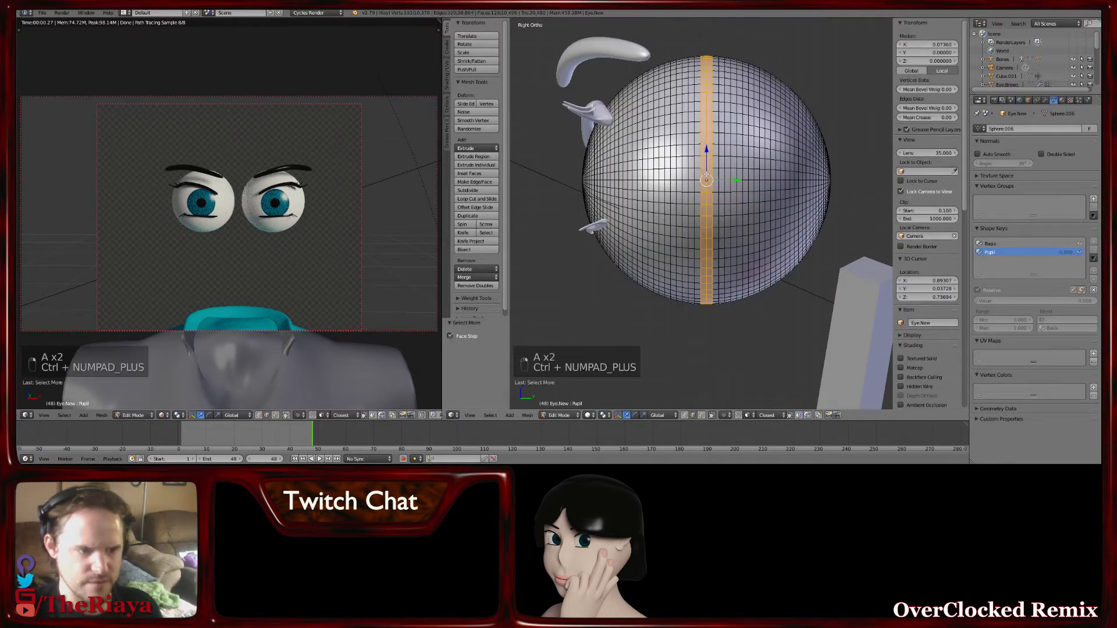
key("ctrl+KP_Add")
key("ctrl+KP_Add")
key("ctrl+KP_Add")
key("ctrl+KP_Add")
key("ctrl+KP_Add")
key("ctrl+KP_Add")
key("ctrl+KP_Add")
key("ctrl+KP_Add")
key("ctrl+KP_Add")
key("ctrl+KP_Add")
key("ctrl+KP_Add")
key("ctrl+KP_Add")
key("ctrl+KP_Add")
key("ctrl+KP_Add")
key("ctrl+KP_Add")
key("ctrl+KP_Add")
key("ctrl+KP_Add")
key("ctrl+KP_Add")
key("ctrl+KP_Add")
key("ctrl+KP_Add")
key("ctrl+KP_Add")
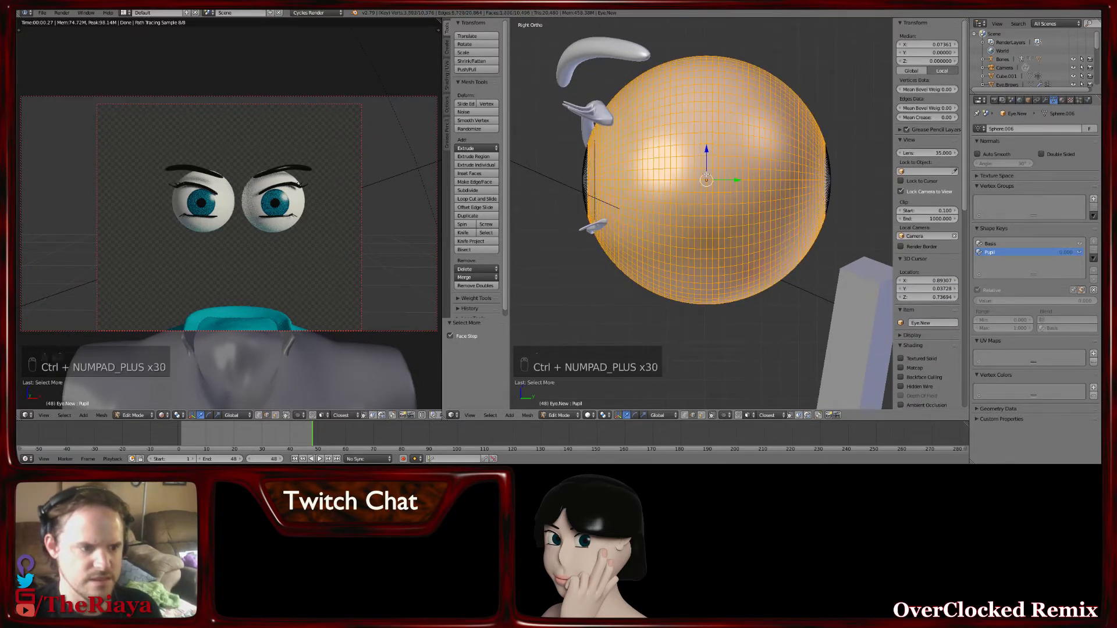
middle_click_drag(687, 142, 767, 207)
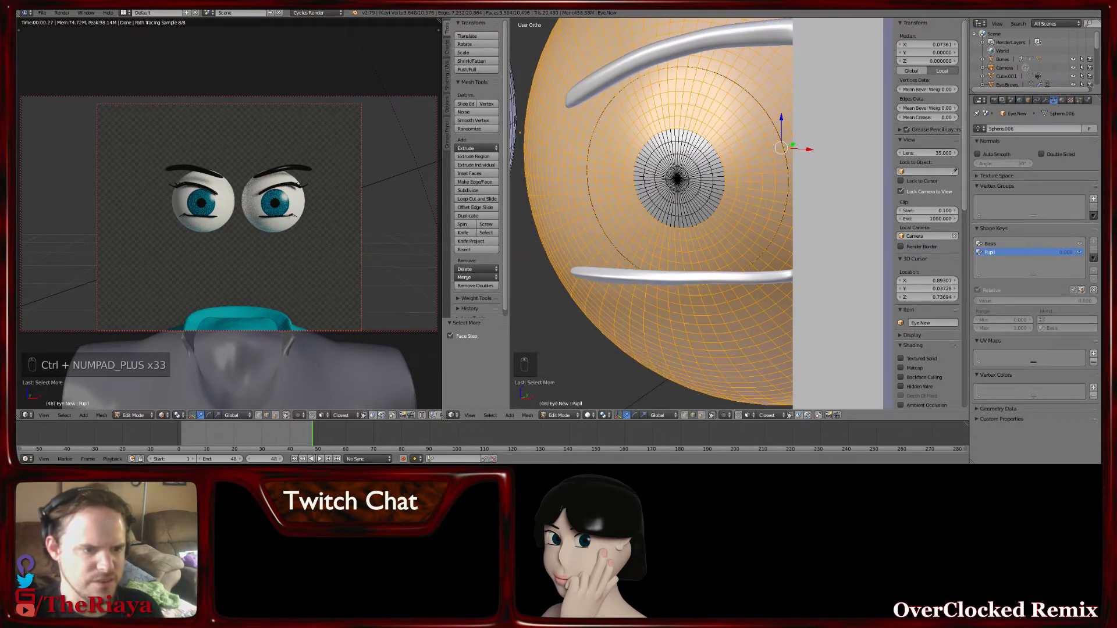
middle_click_drag(784, 195, 699, 198)
scroll(664, 198, "up", 5)
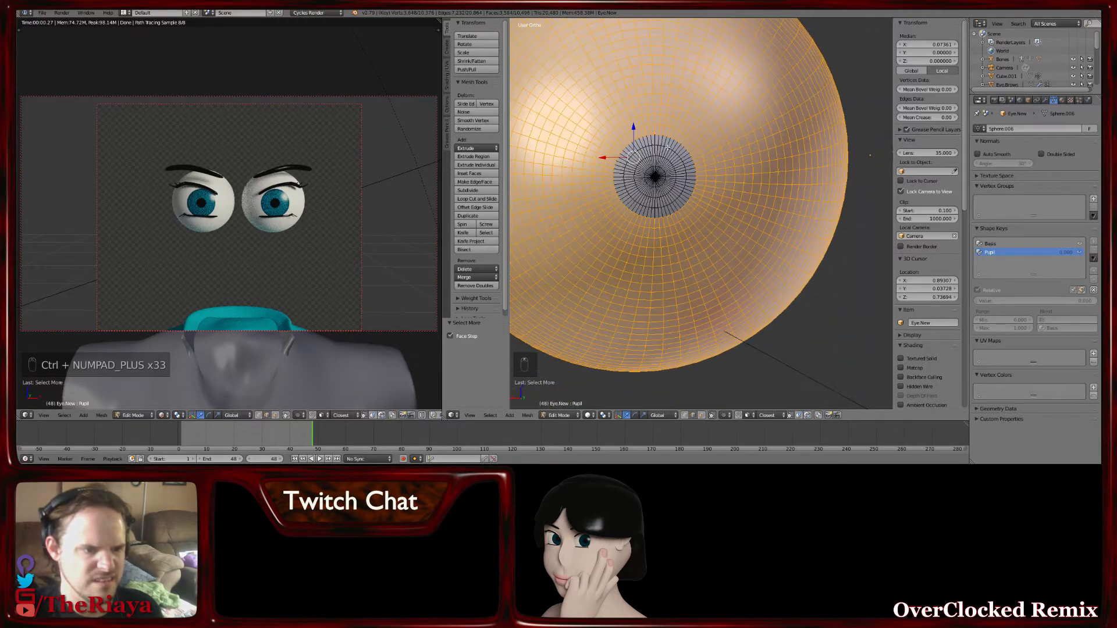
scroll(655, 175, "down", 2)
middle_click_drag(656, 176, 729, 188)
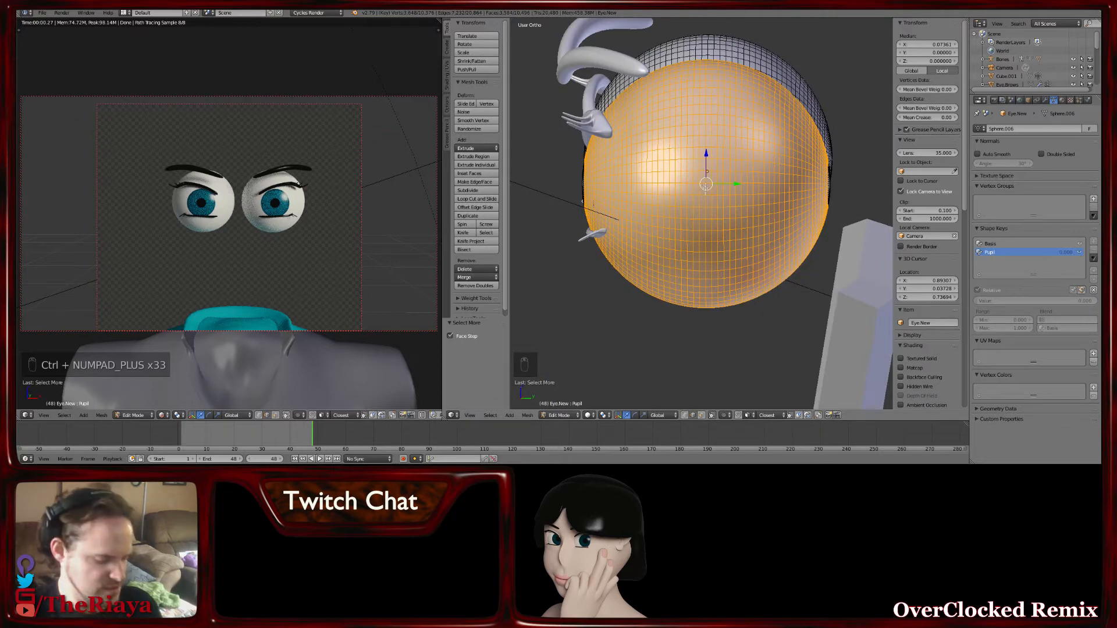
Select the near eyeball's vertical middle edge loop and snap the 3D cursor to the selection
right_click(708, 199, "alt")
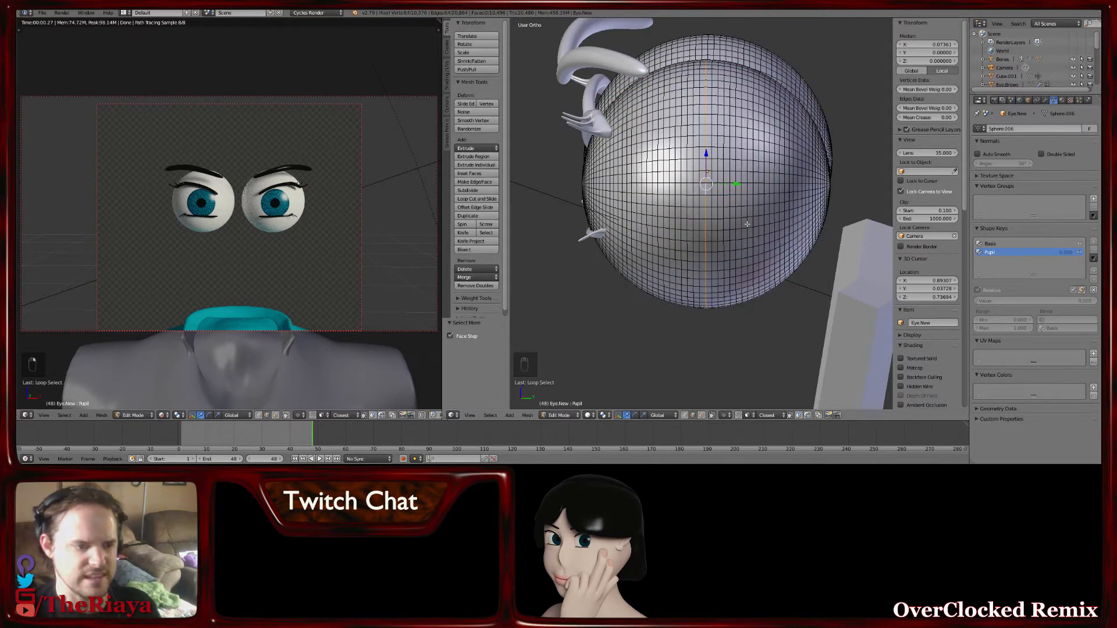
middle_click_drag(748, 224, 748, 219)
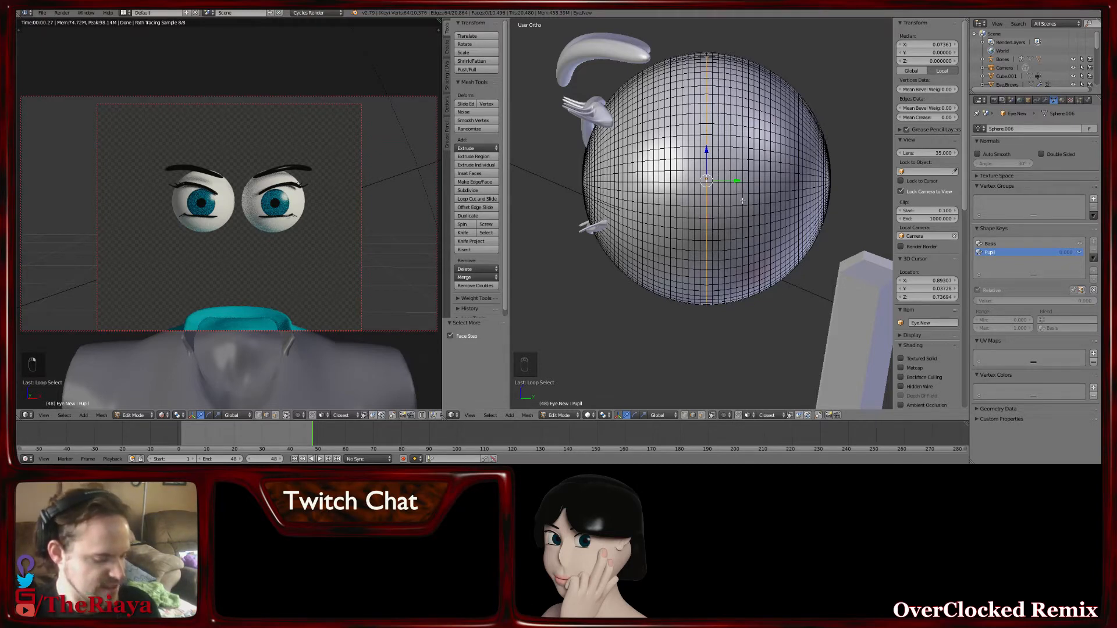
key("shift+s")
left_click(737, 239)
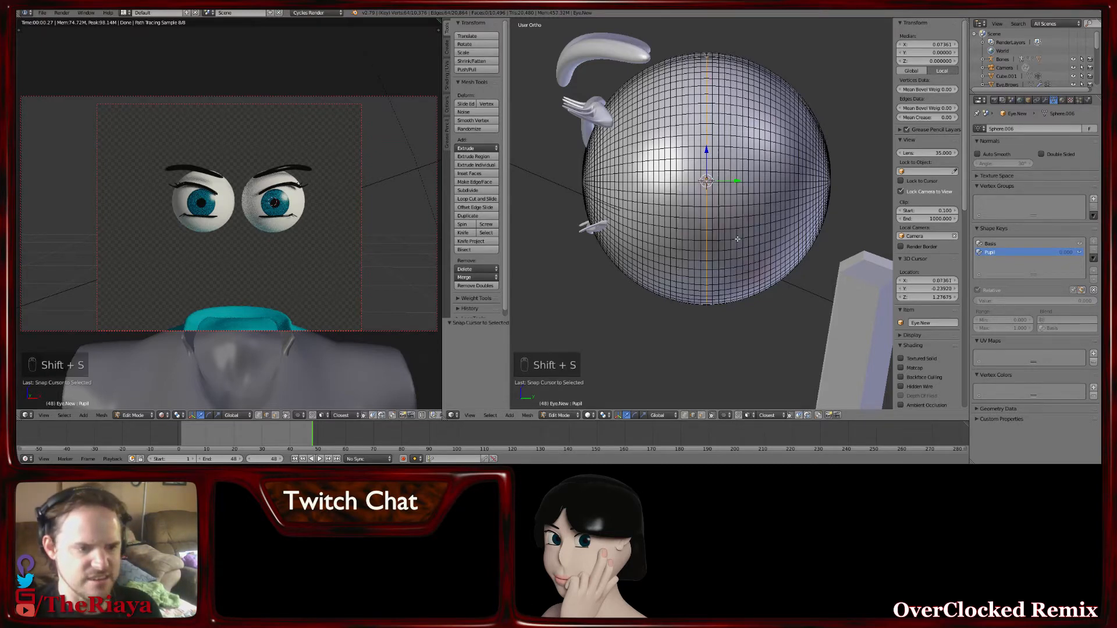
scroll(778, 250, "down", 2)
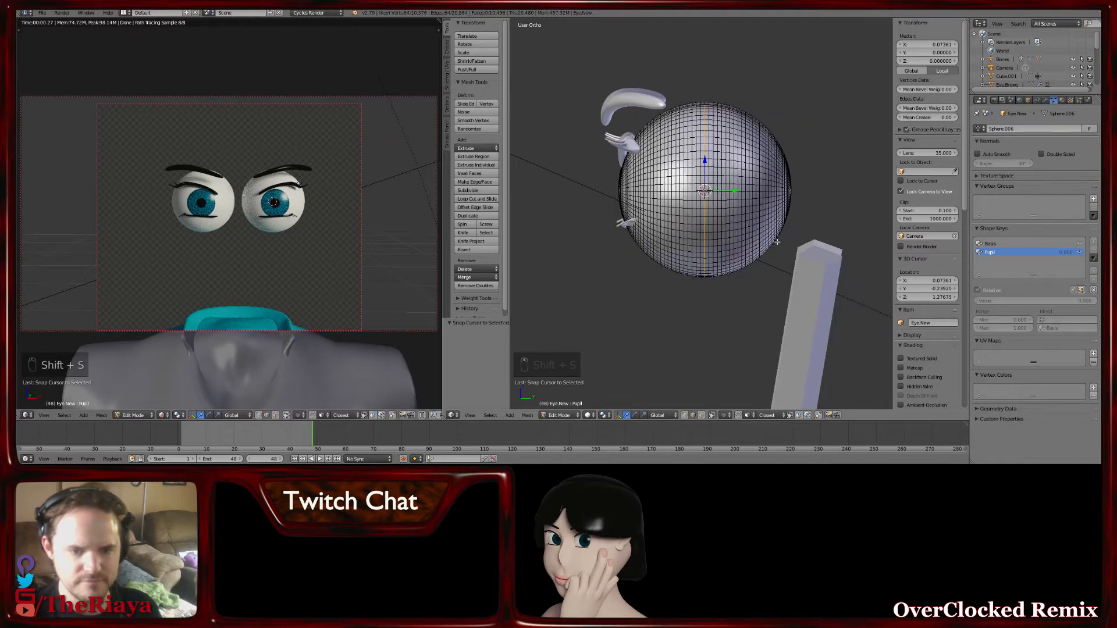
Switch to the Bones armature in Edit Mode and add a new bone at the 3D cursor inside the eyeball
key("Tab")
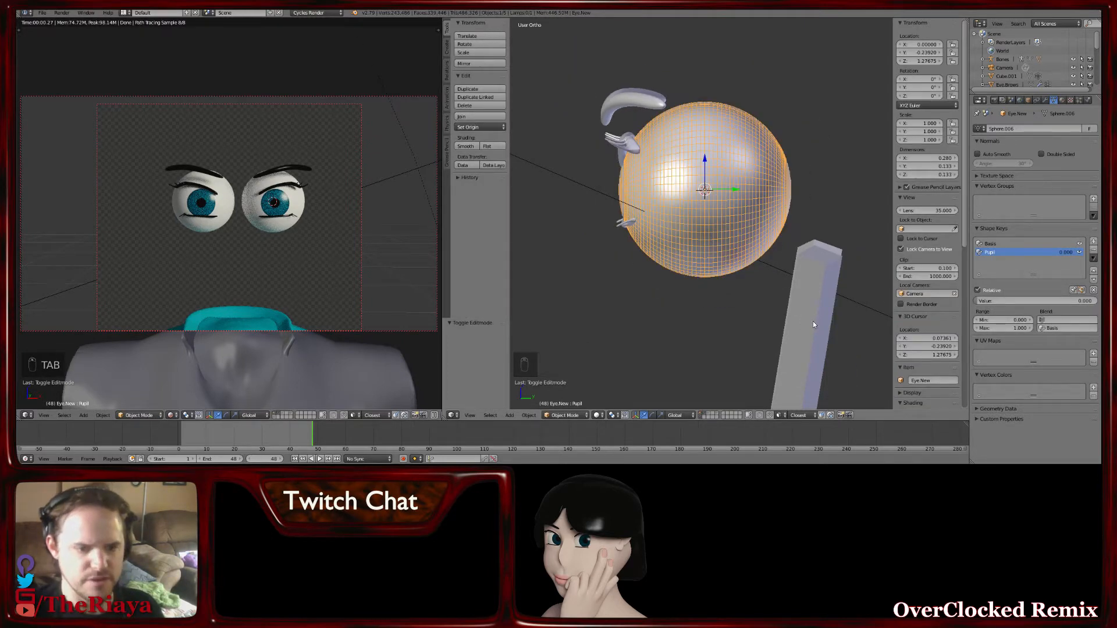
right_click(813, 324)
scroll(813, 324, "down", 2)
middle_click_drag(812, 324, 828, 317)
key("Tab")
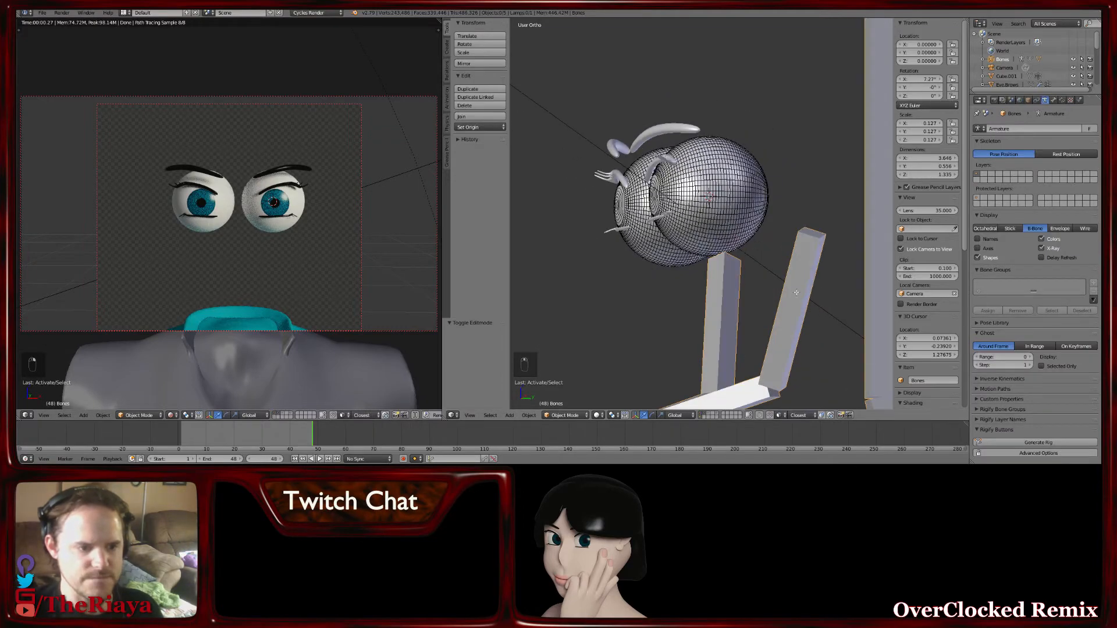
scroll(740, 237, "up", 3)
middle_click_drag(741, 237, 740, 240)
key("shift+a")
scroll(740, 240, "down", 8)
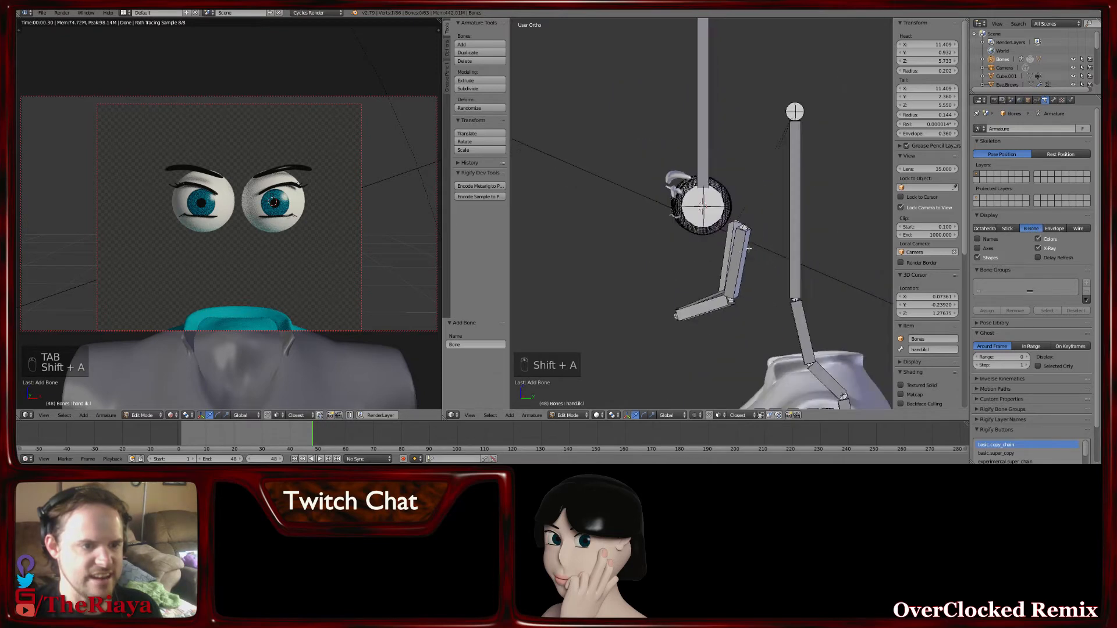
scroll(714, 50, "up", 2, "shift")
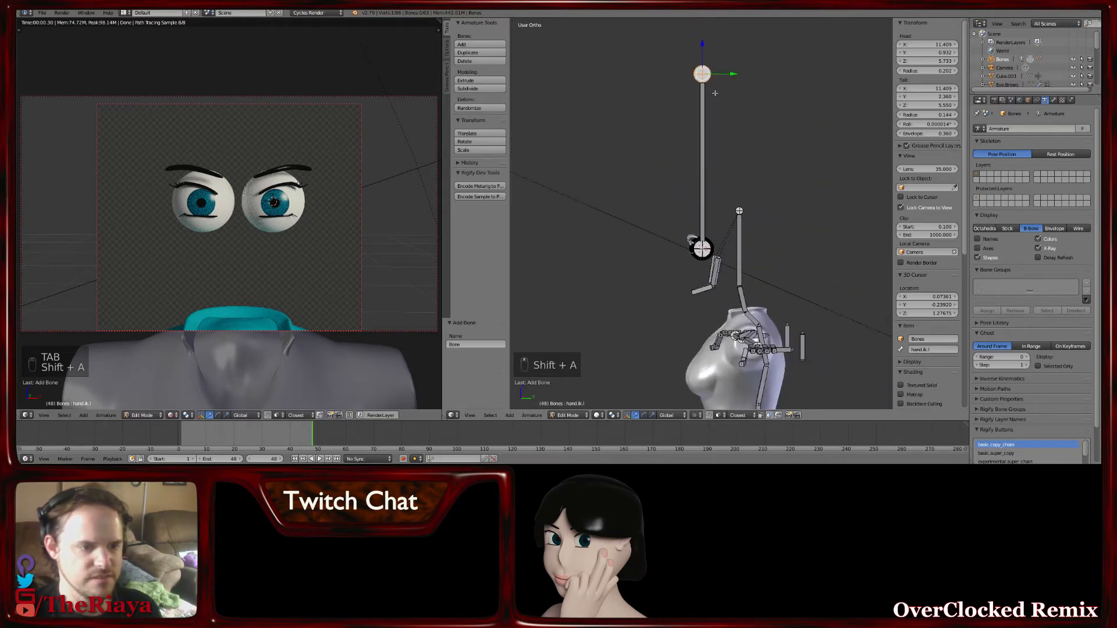
Shorten the new bone by moving its tip down about 0.884 along Z so it fits inside the eyeball
key("g")
key("z")
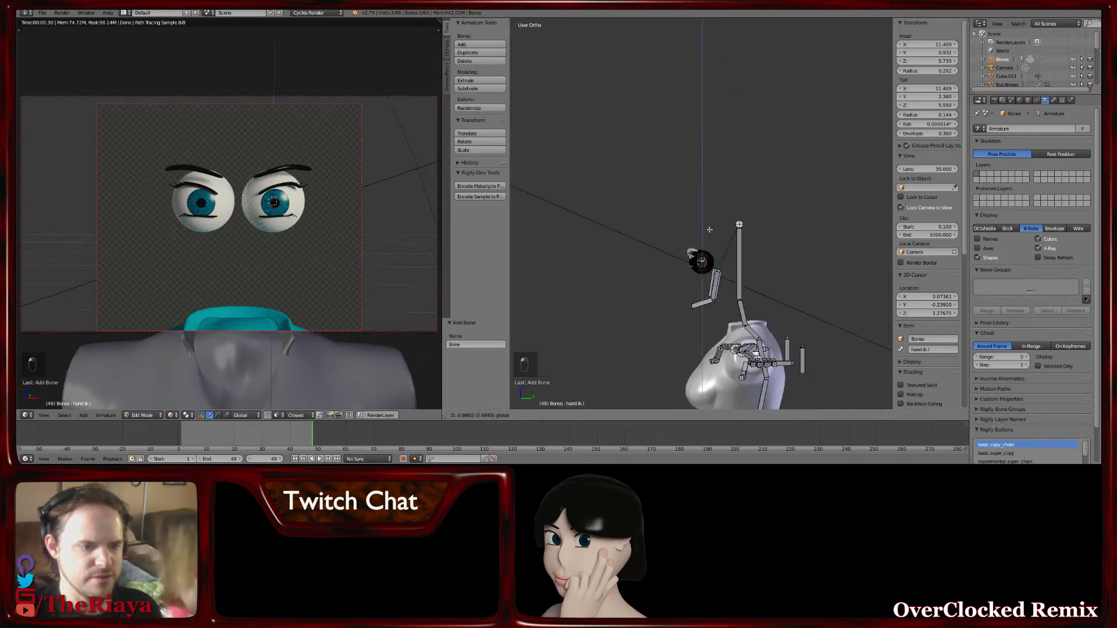
left_click(709, 230)
scroll(745, 330, "up", 4)
middle_click_drag(745, 330, 745, 87, "shift")
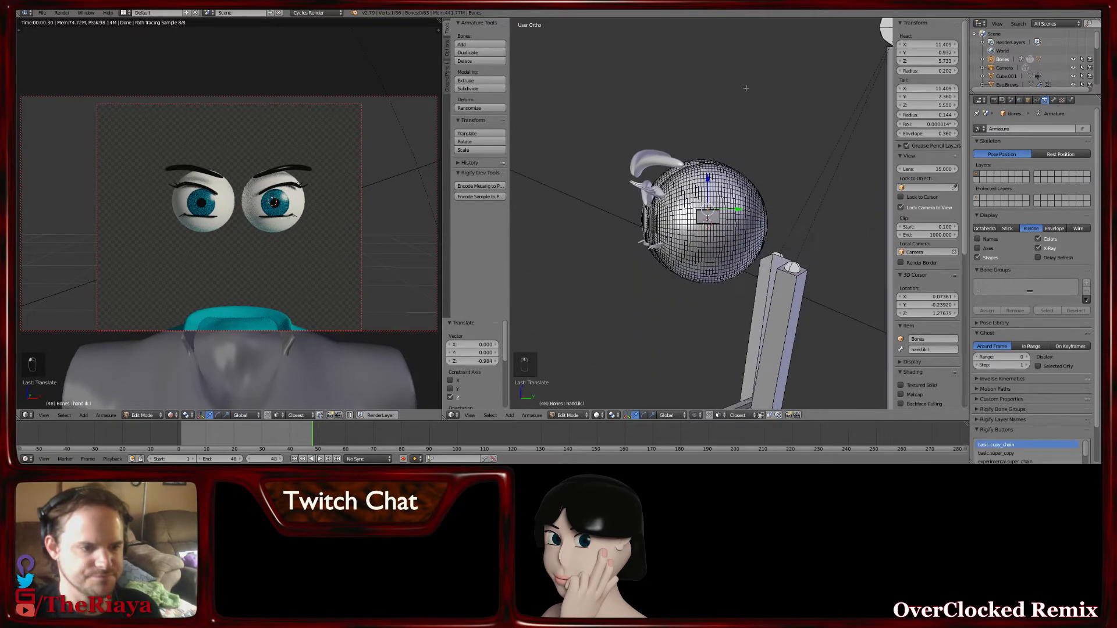
scroll(746, 87, "up", 3)
middle_click_drag(747, 243, 748, 207, "shift")
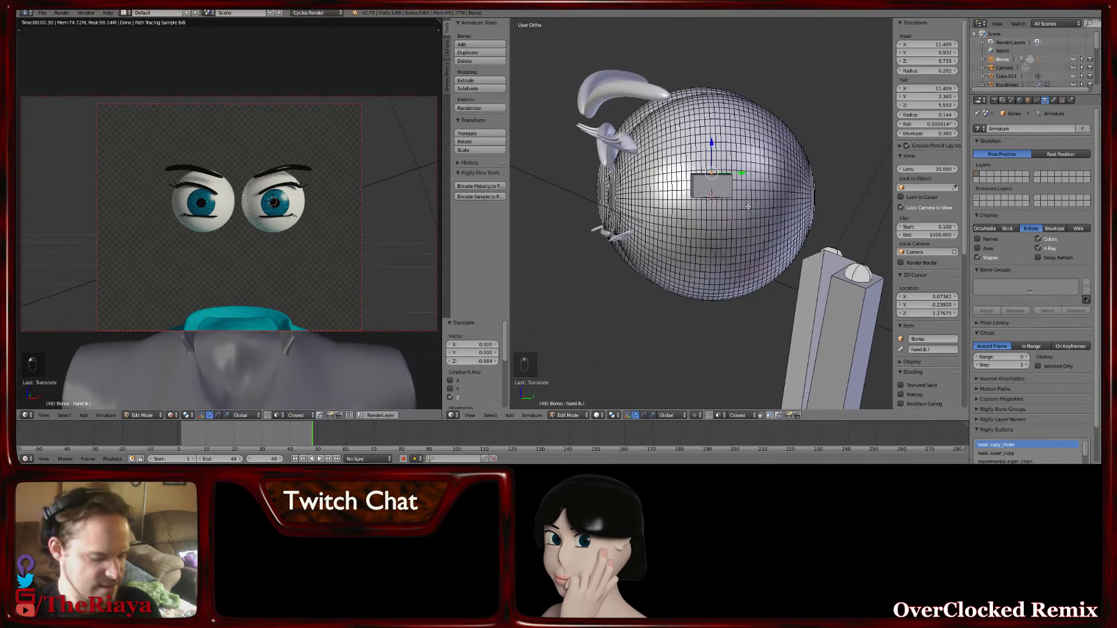
Rotate the new bone's tip 90° about the X axis so the bone points toward the eye's front
type("rx")
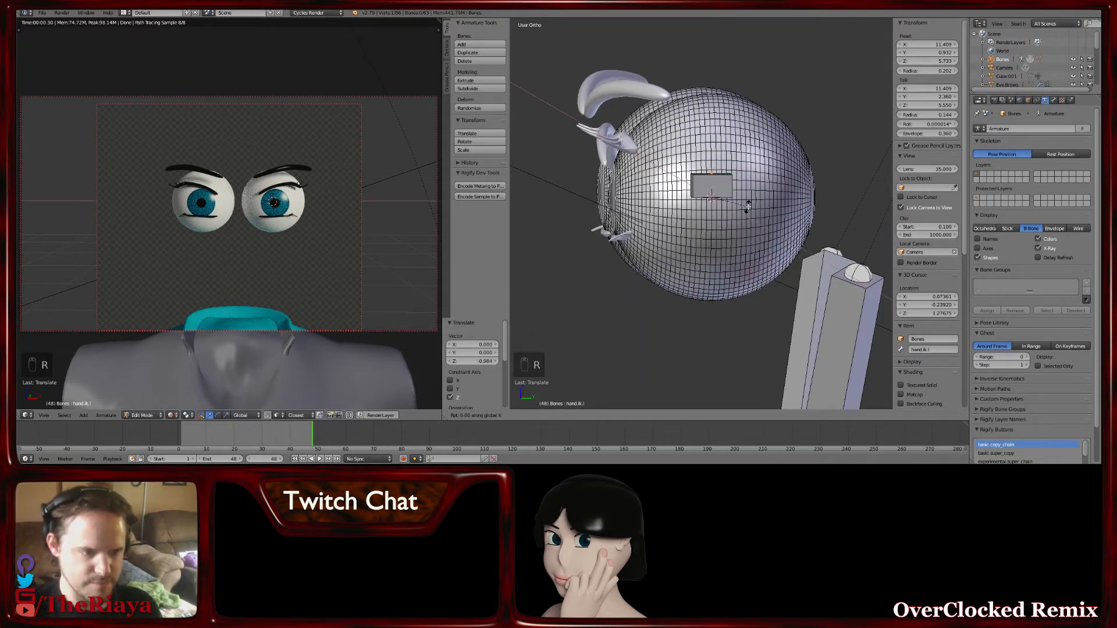
type("90")
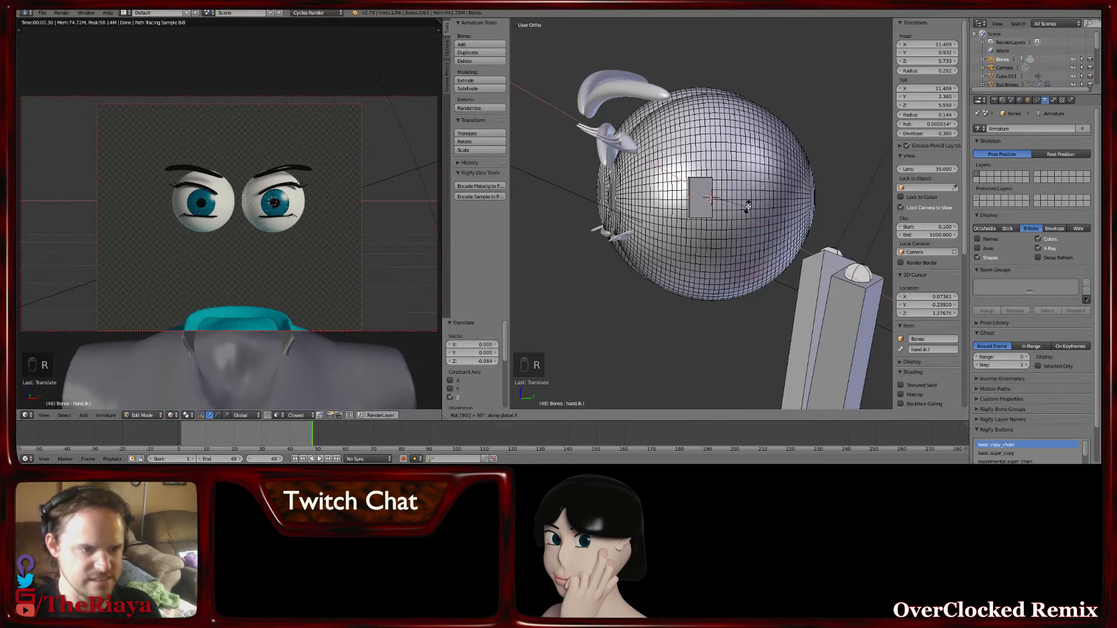
key("Return")
Move the bone's tip along Y to the eyeball's front surface, aligning it in the right orthographic view
key("g")
key("y")
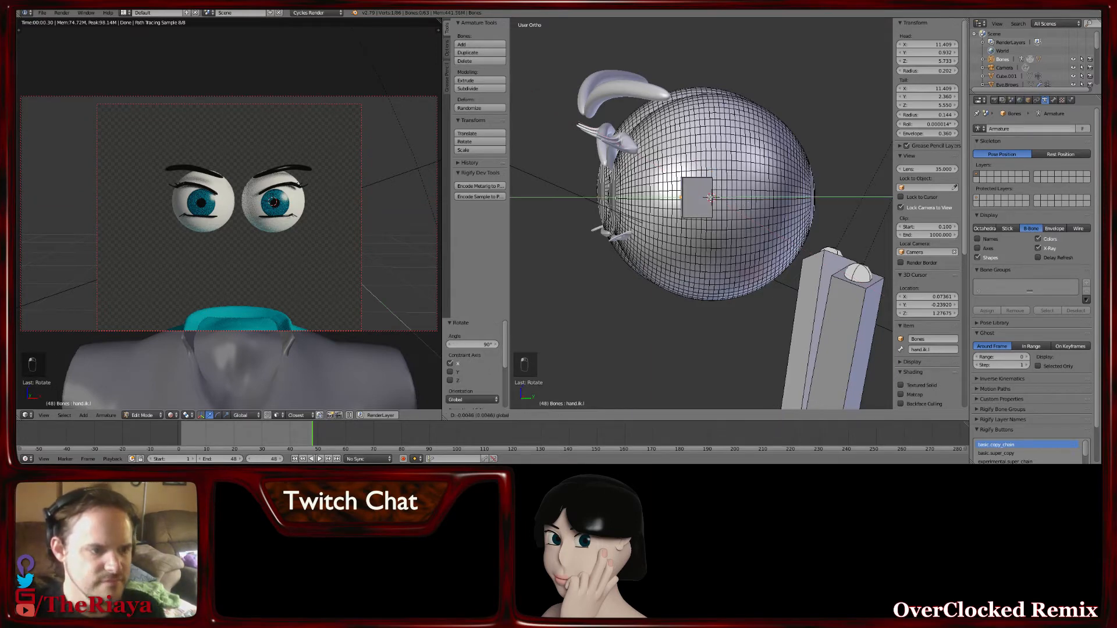
left_click(664, 202)
key("KP_3")
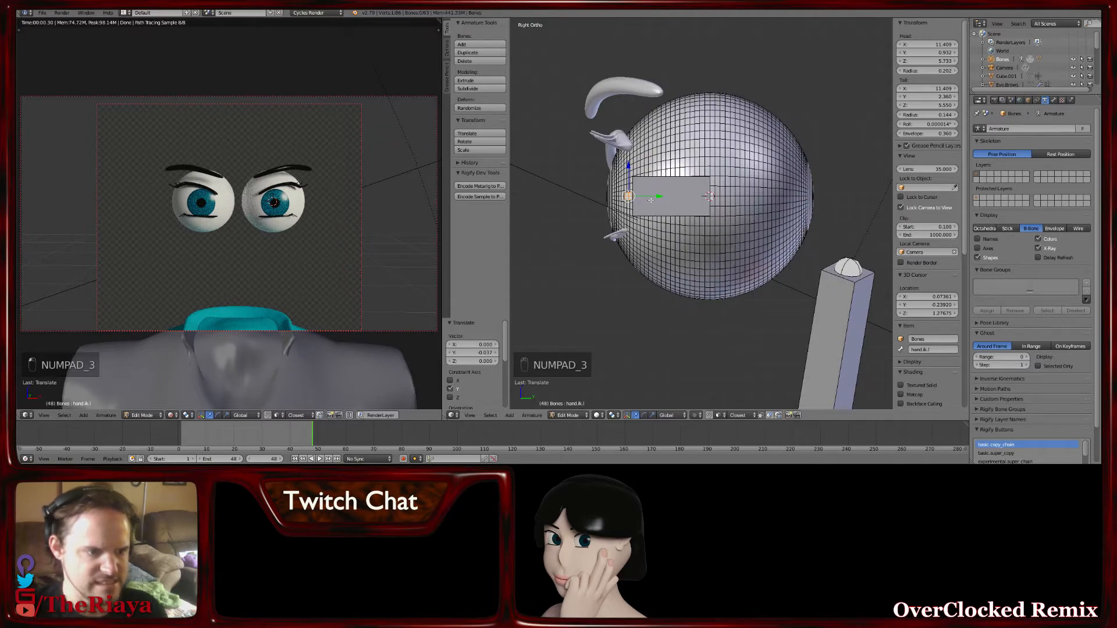
key("g")
key("y")
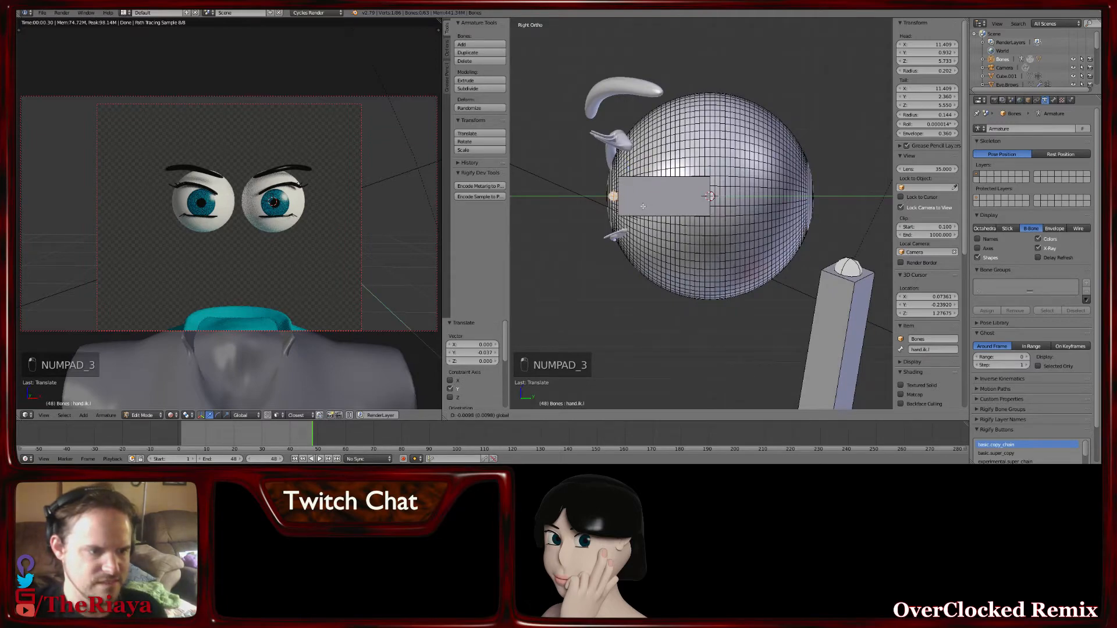
left_click(643, 206)
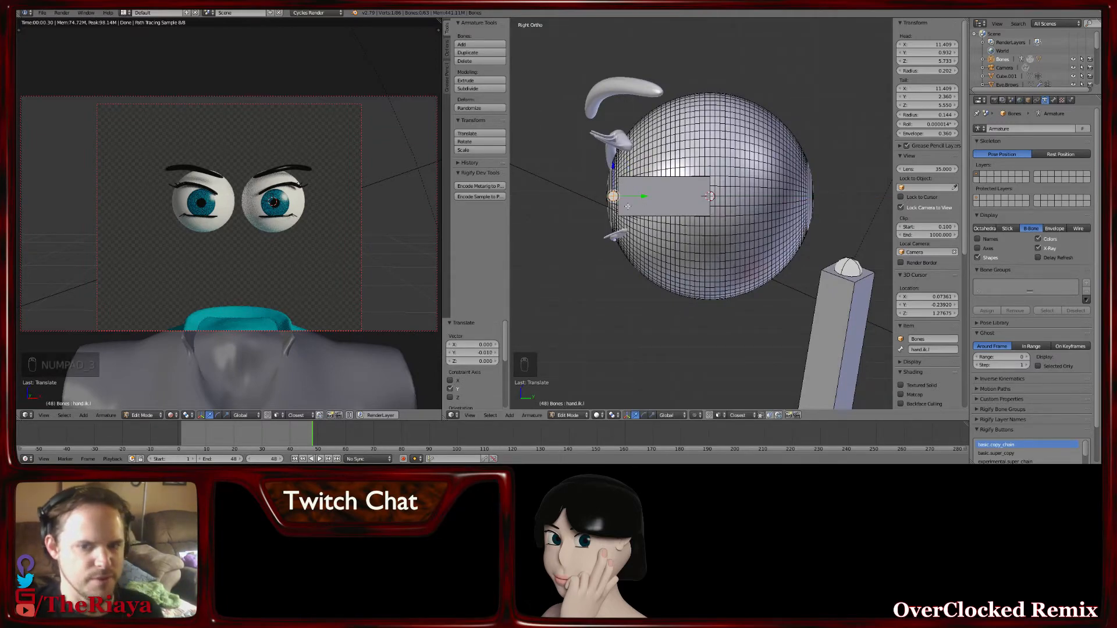
mouse_move(627, 206)
middle_mouse_down()
mouse_move(727, 205)
mouse_move(631, 207)
middle_mouse_up()
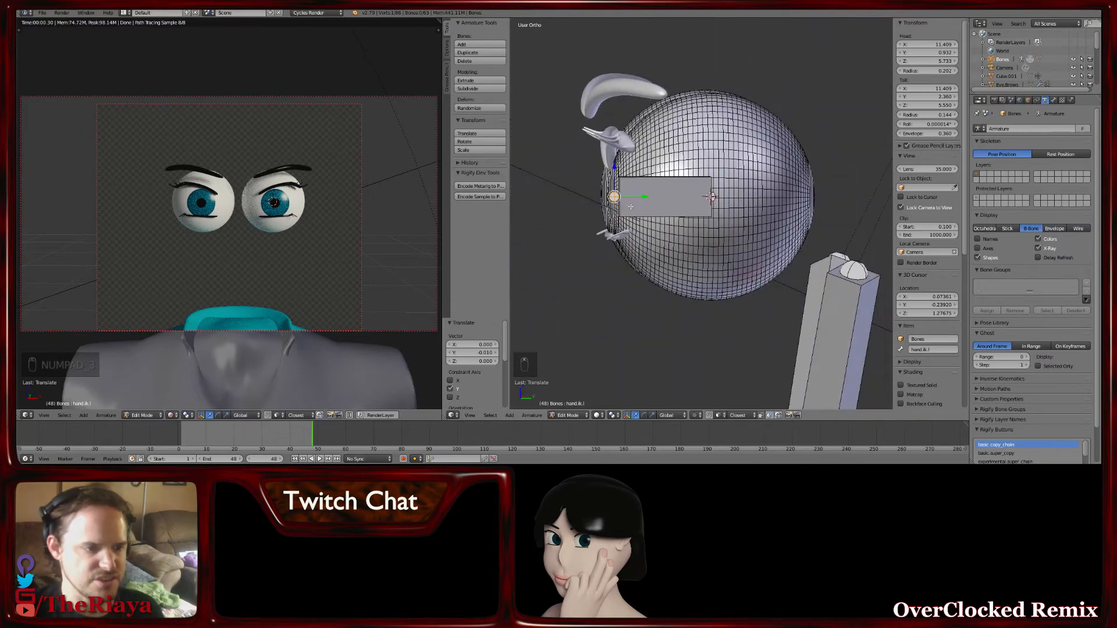
key("KP_3")
key("g")
key("y")
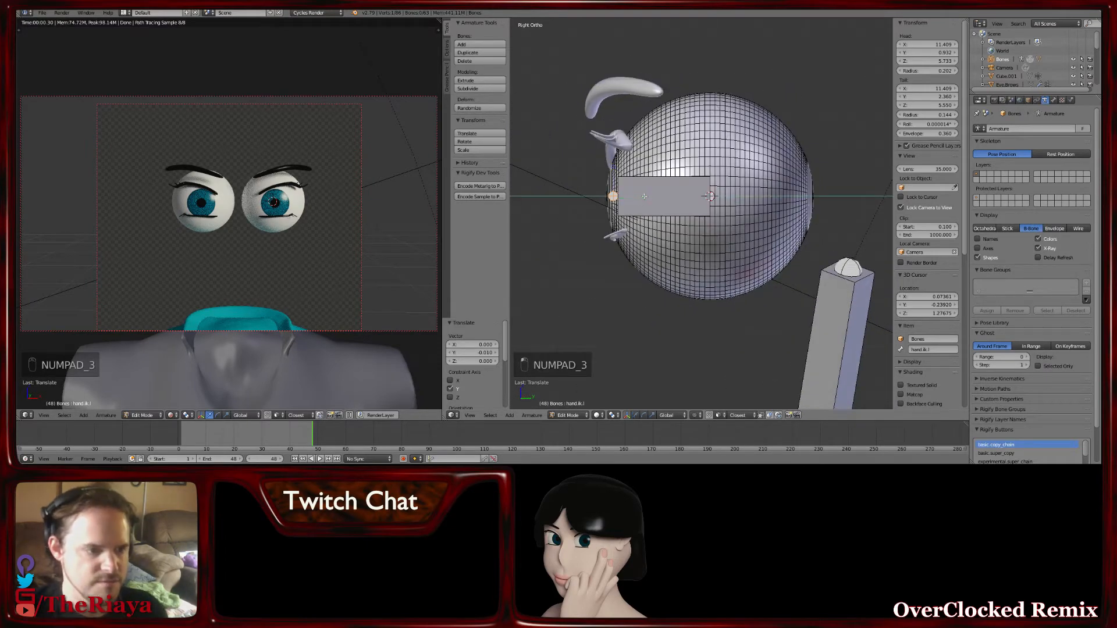
left_click(643, 196)
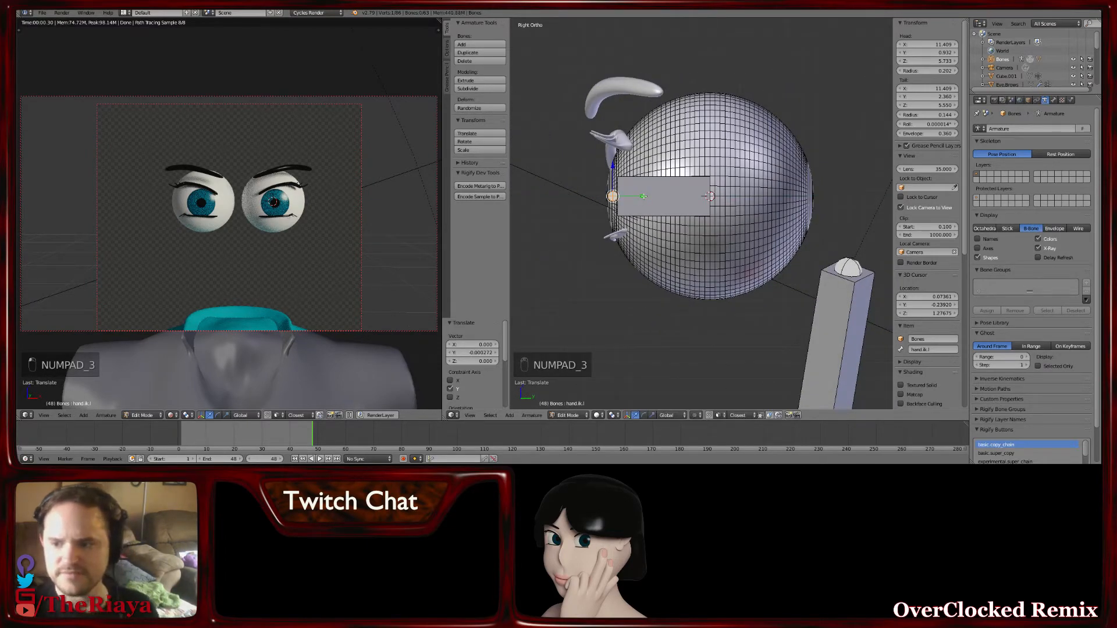
Select the whole new eye bone and rename it Eye.l
left_click(1054, 100)
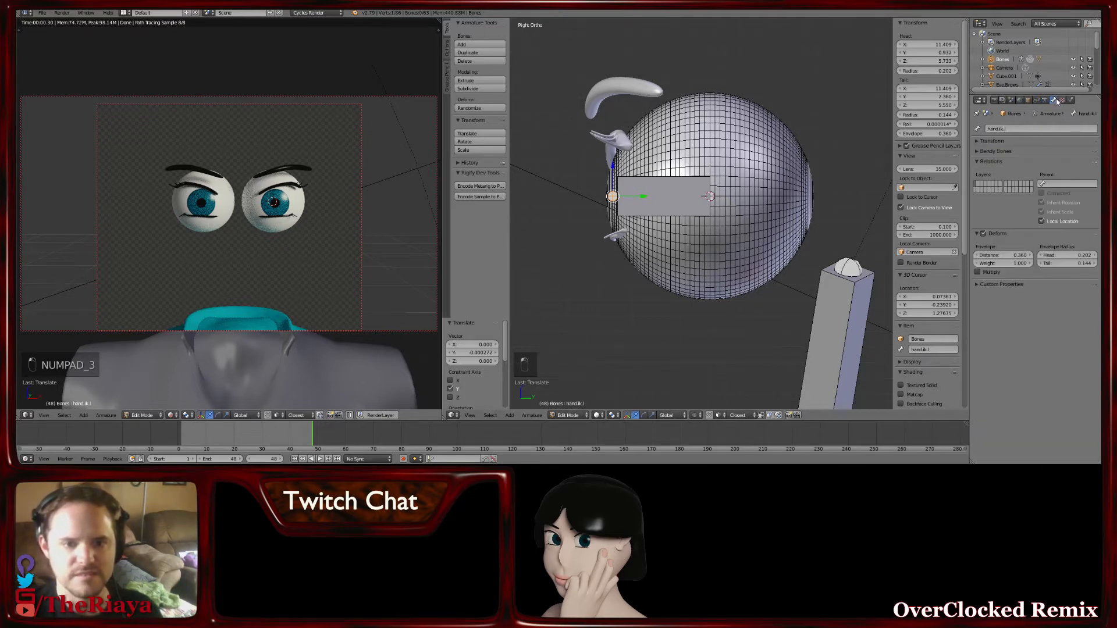
right_click(674, 208)
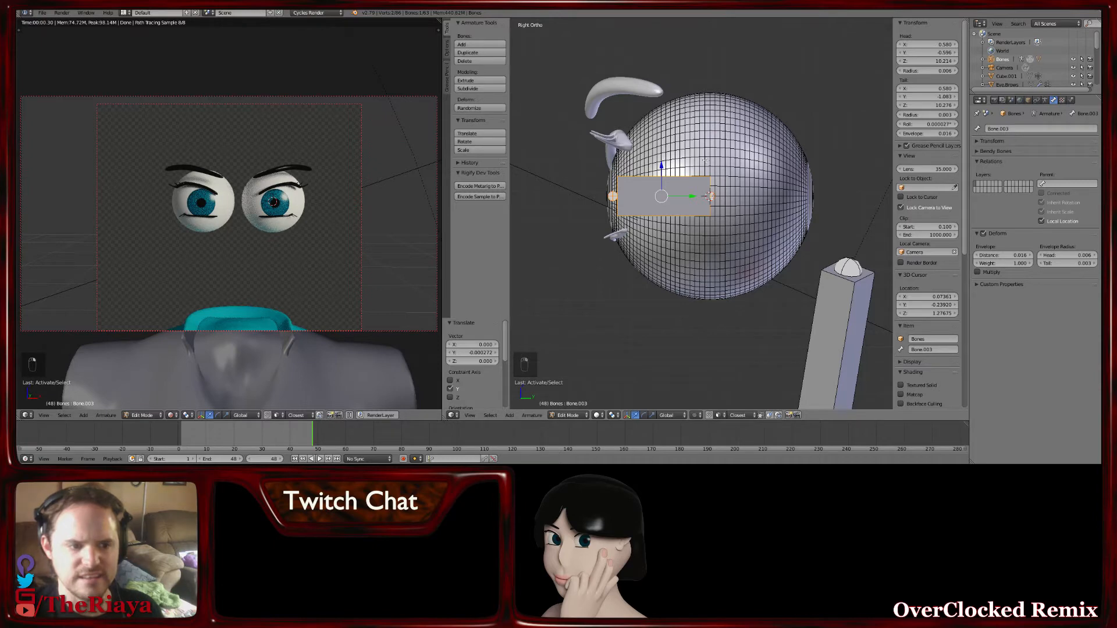
middle_click_drag(692, 168, 706, 169)
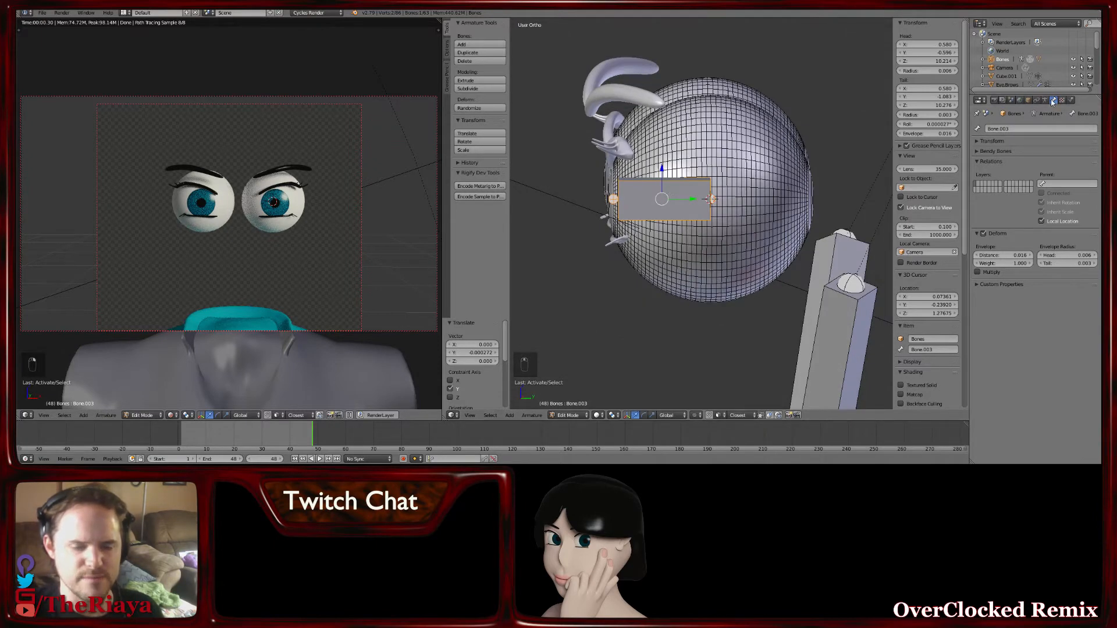
left_click(1029, 127)
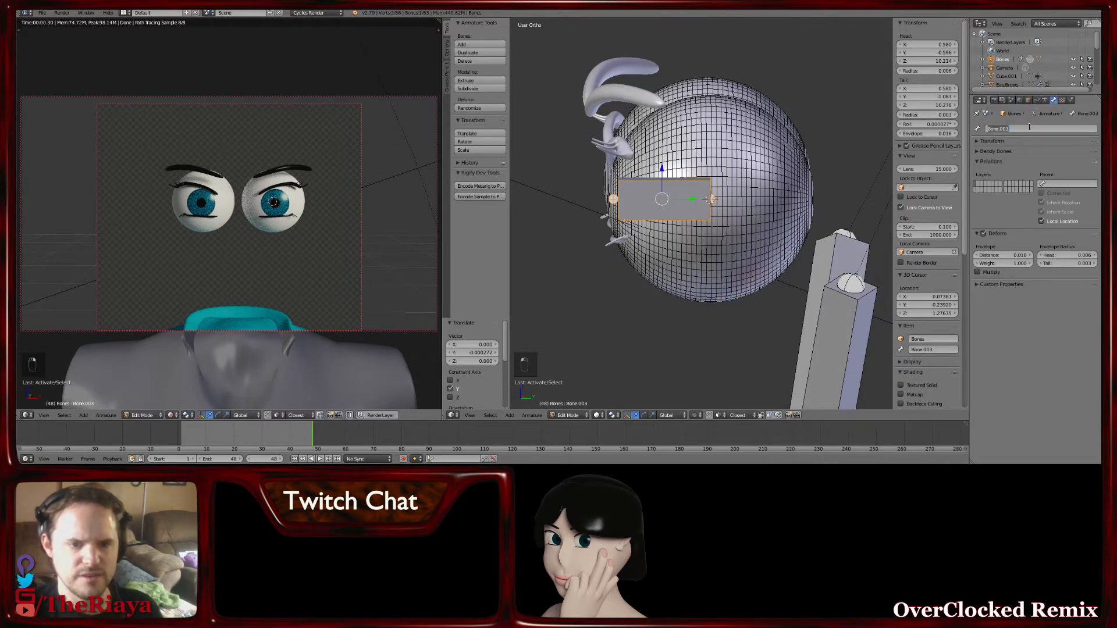
key("BackSpace")
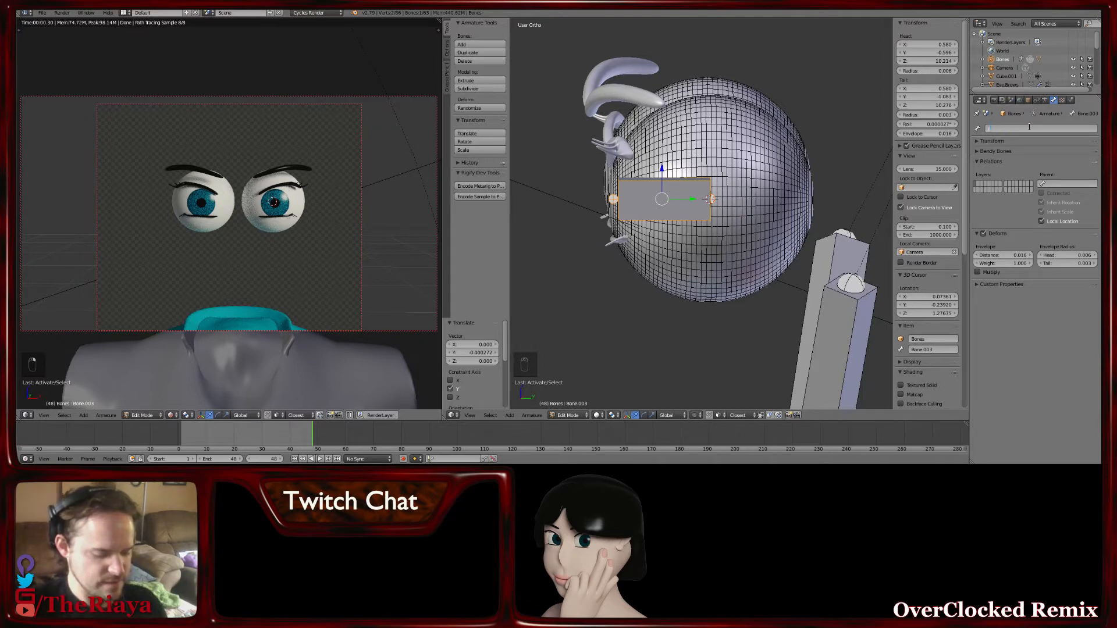
key("Return")
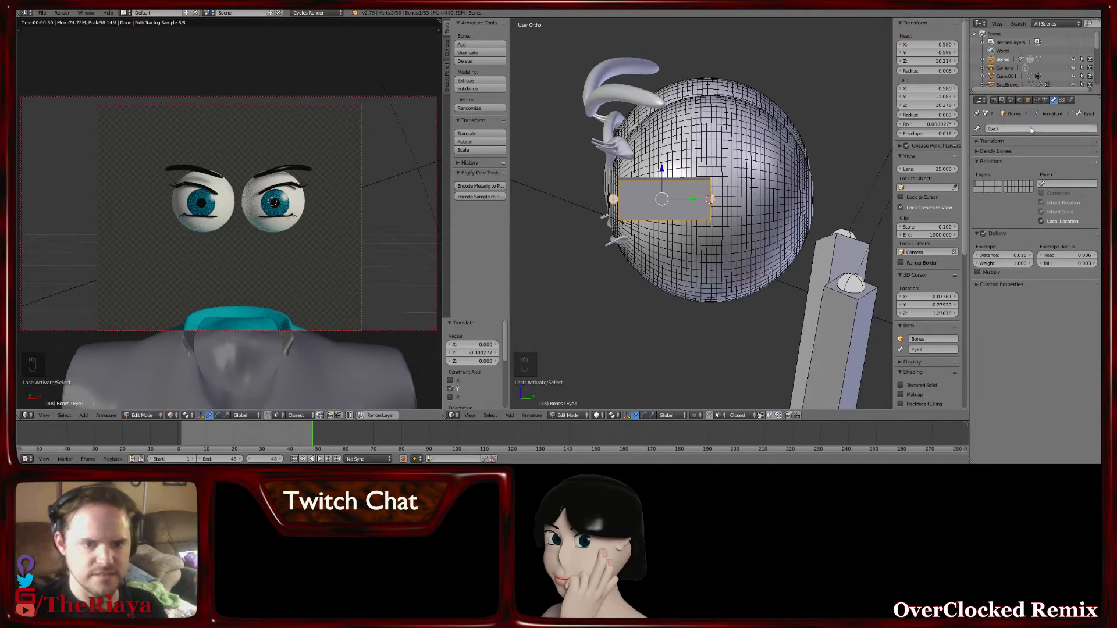
Duplicate the Eye.l bone in place and rename the copy EyeCon.l
scroll(698, 200, "down", 2)
middle_click_drag(698, 200, 824, 184, "shift")
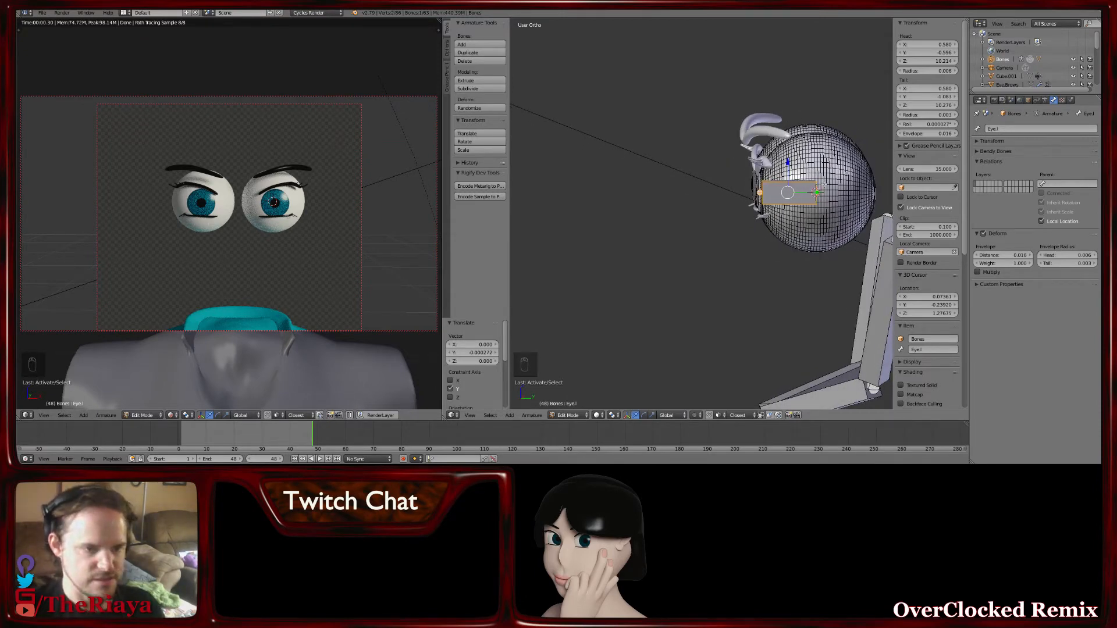
key("shift+d")
right_click(824, 184)
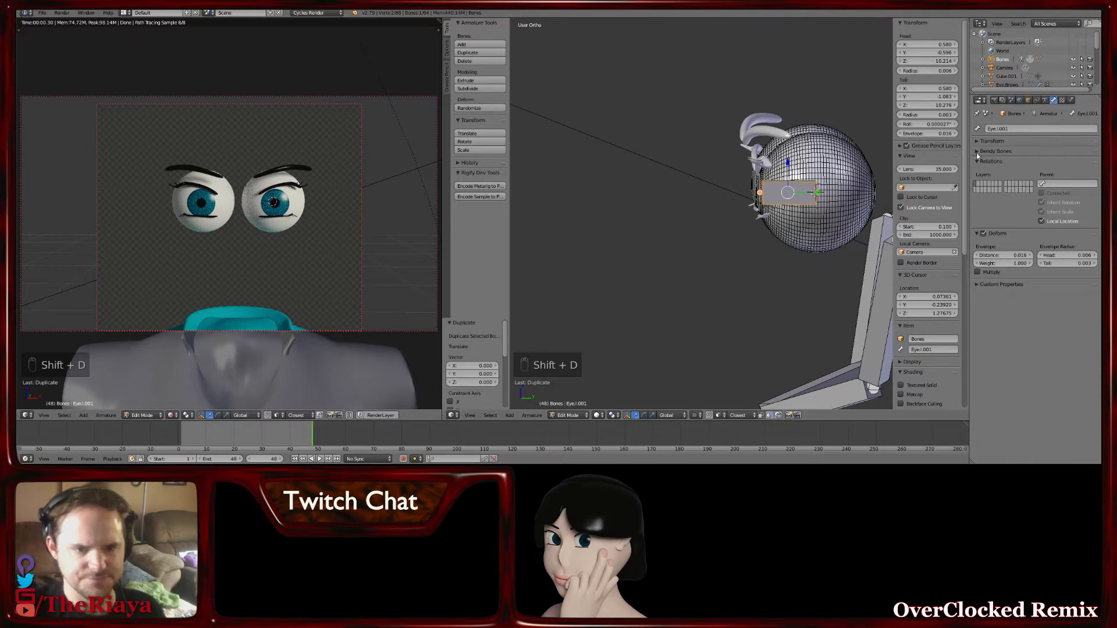
left_click(1012, 128)
type("Eye")
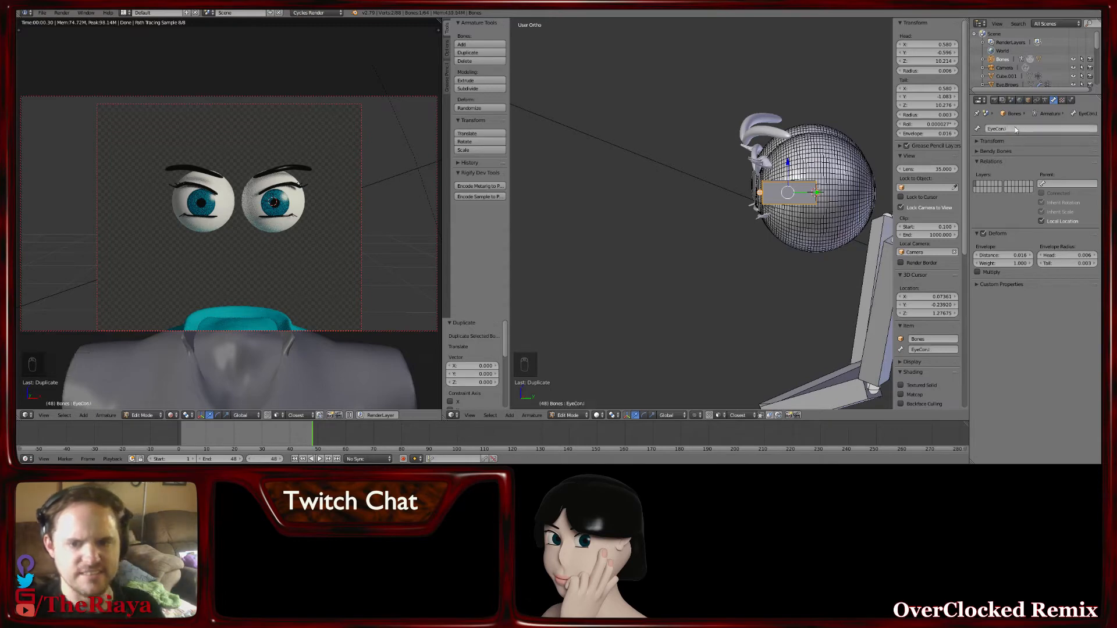
key("Return")
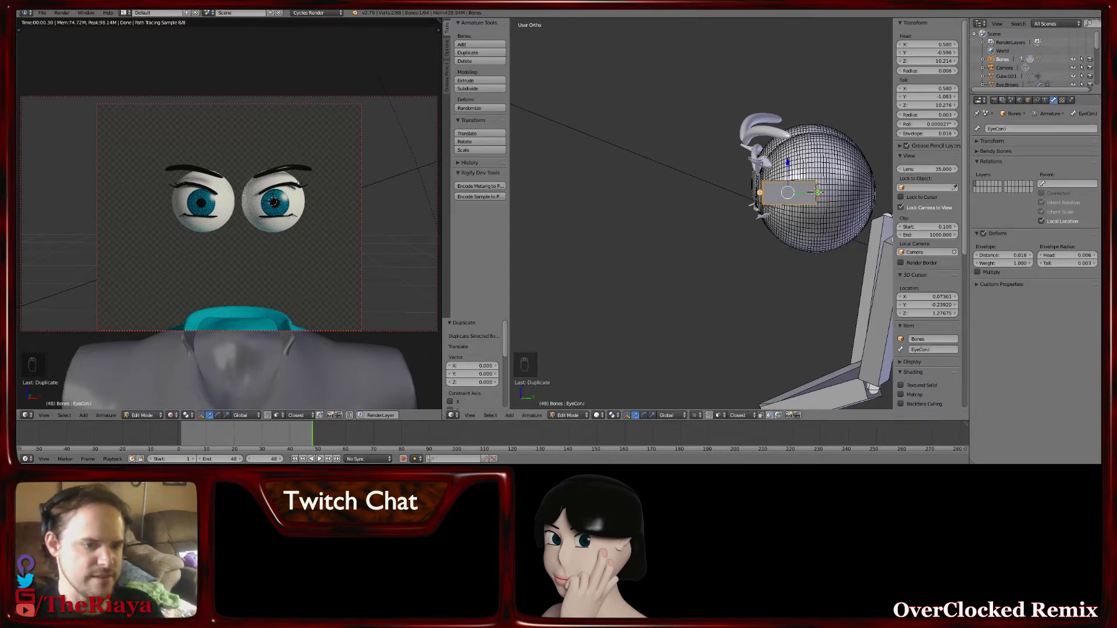
Move the EyeCon.l bone about 0.271 forward along the Y axis, out in front of the eyeball
key("g")
key("y")
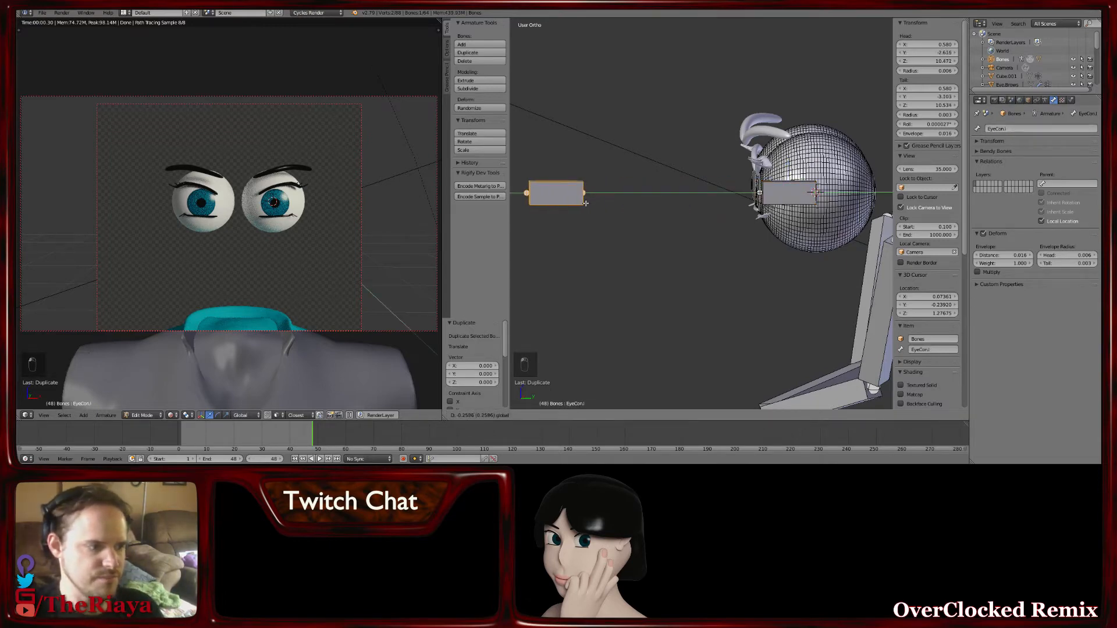
left_click(571, 203)
middle_click_drag(571, 203, 670, 189)
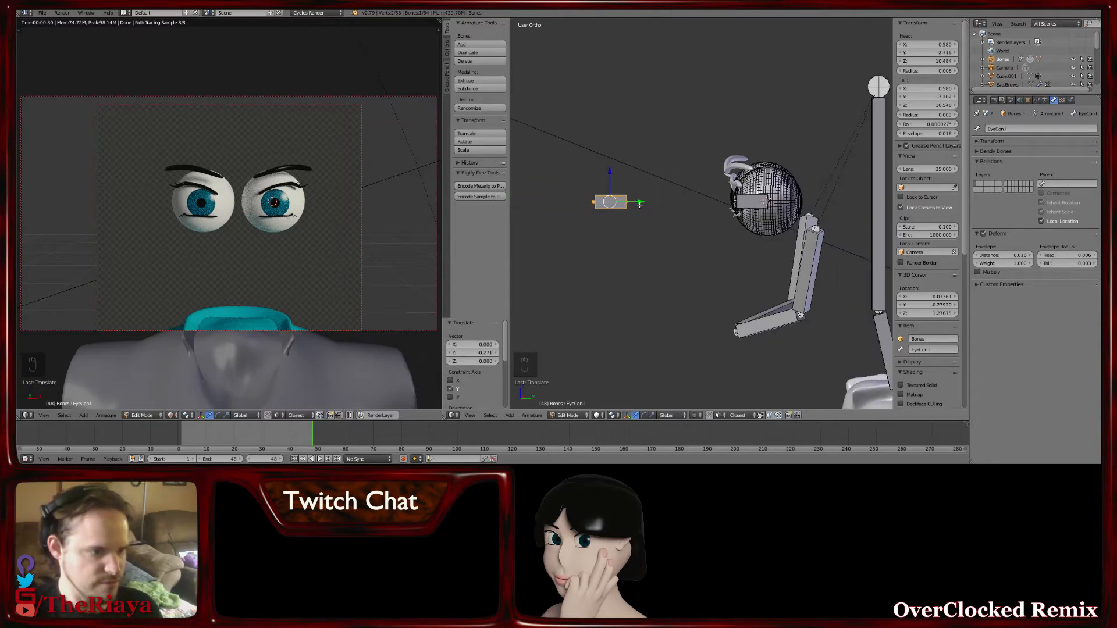
Leave armature editing and unhide all hidden objects so the head surrounds the eye bones
key("Tab")
key("alt+h")
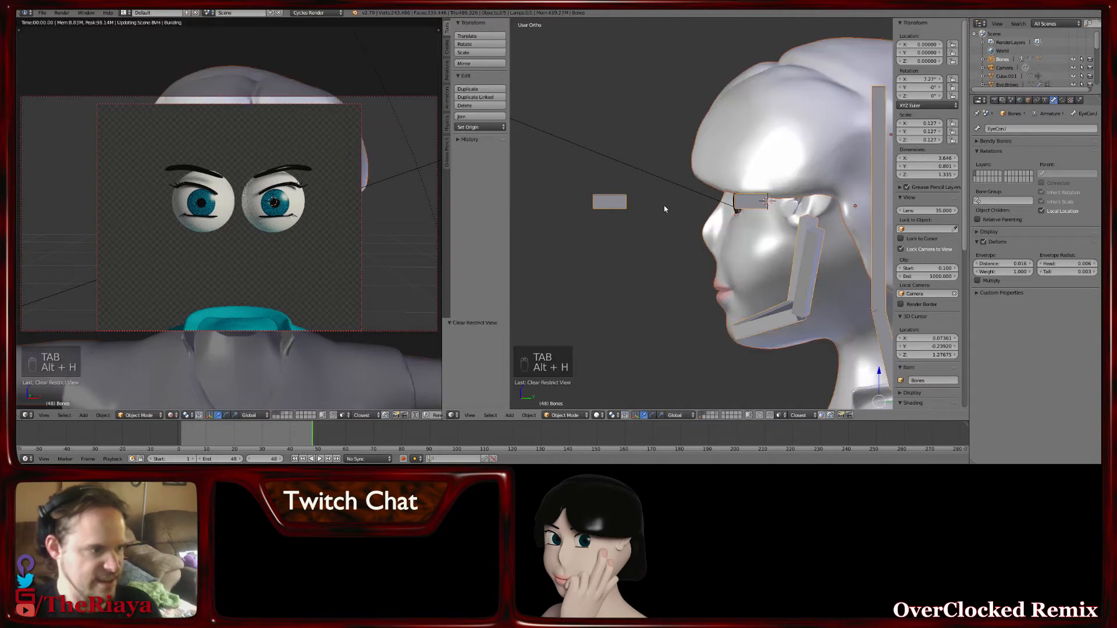
scroll(686, 211, "up", 4)
scroll(663, 218, "down", 2)
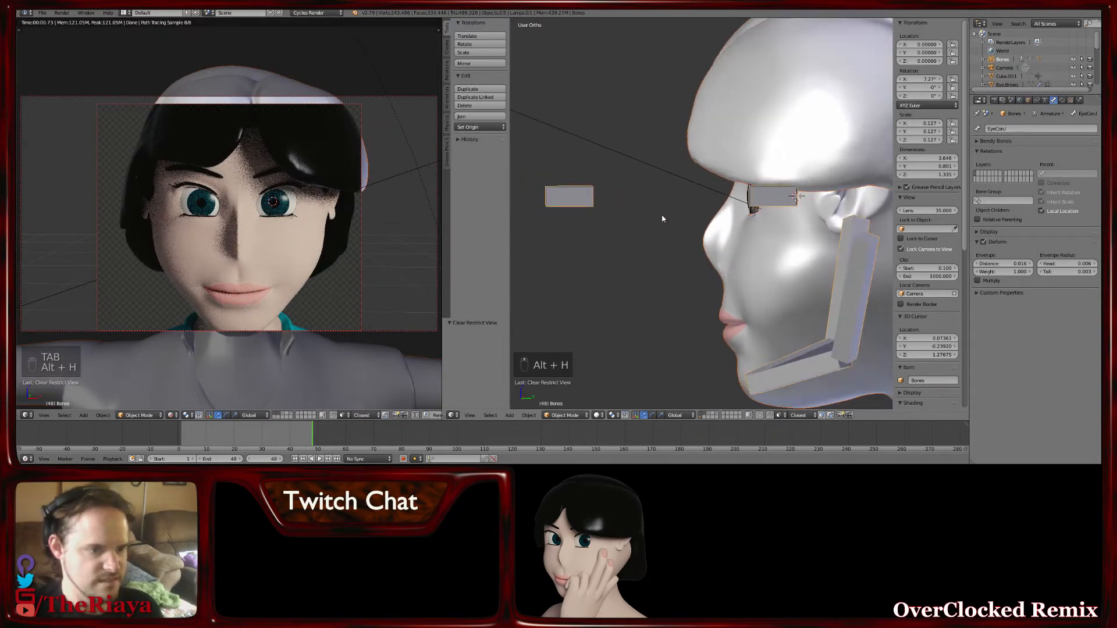
Move the EyeCon.l bone about 0.047 back along Y, closer to the face
key("Tab")
key("g")
key("y")
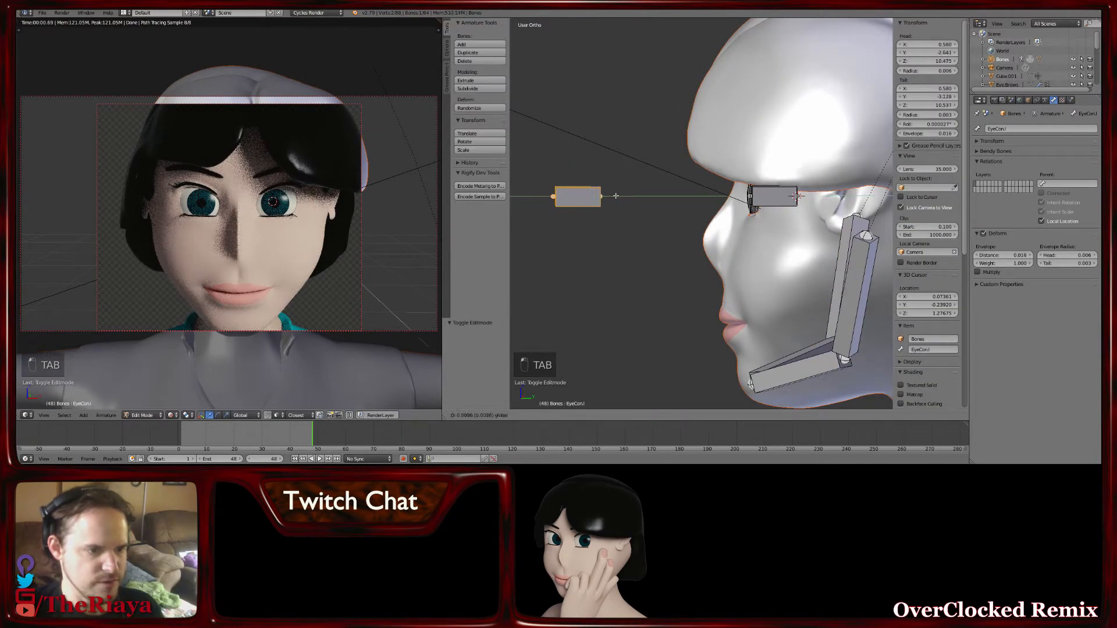
left_click(640, 196)
middle_click_drag(640, 196, 733, 198)
Select the EyeCon.l and Eye.l bones together and symmetrize them to the other side of the armature
right_click(771, 189)
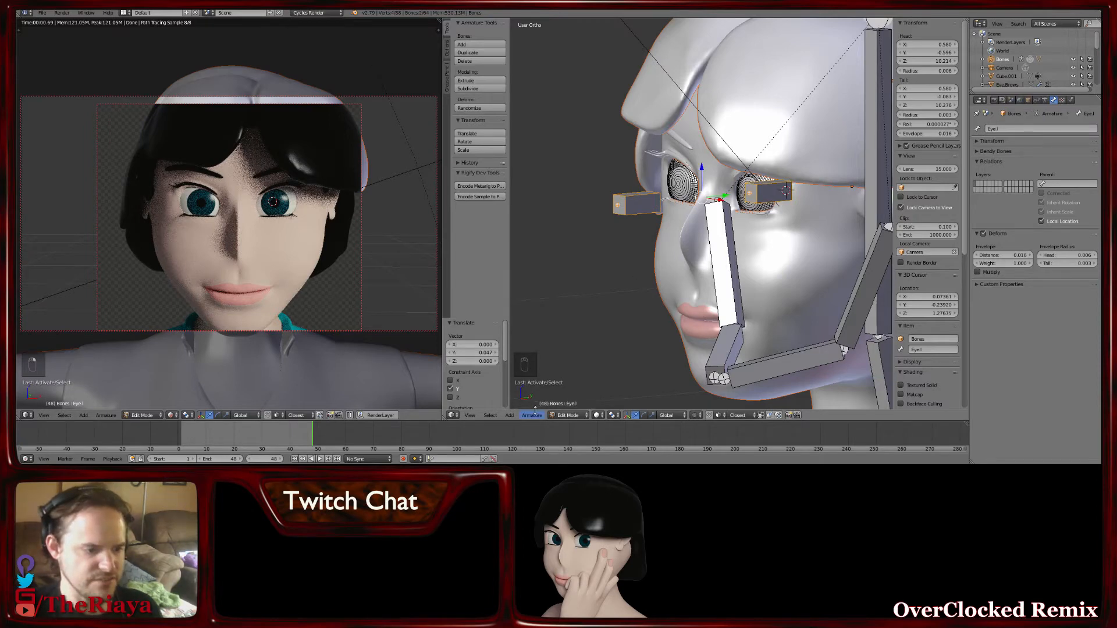
middle_click_drag(770, 192, 587, 262)
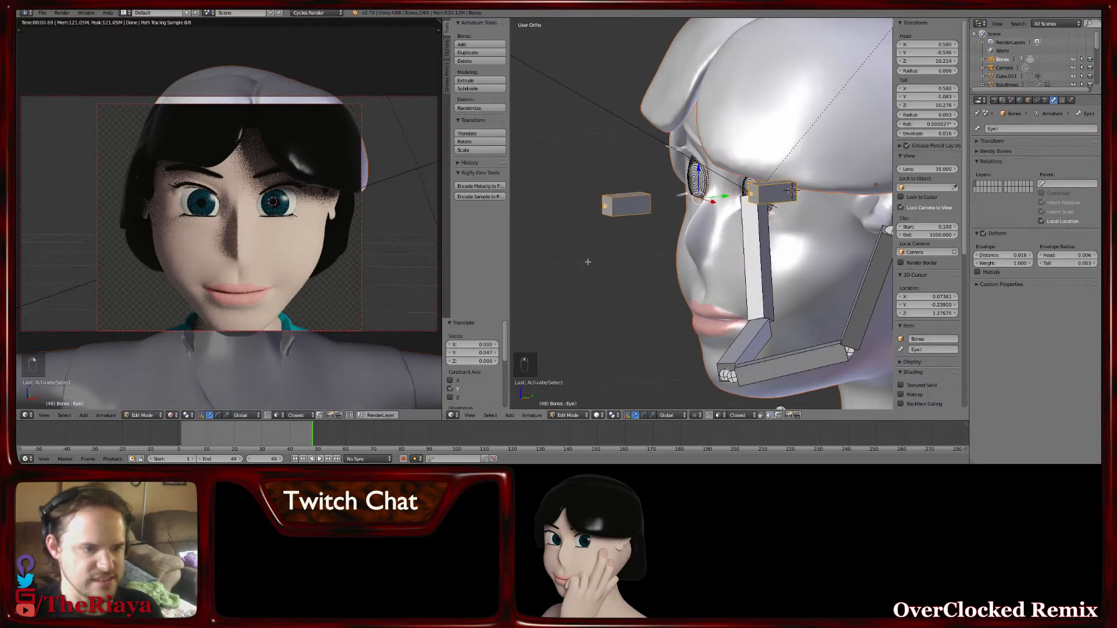
left_click(537, 415)
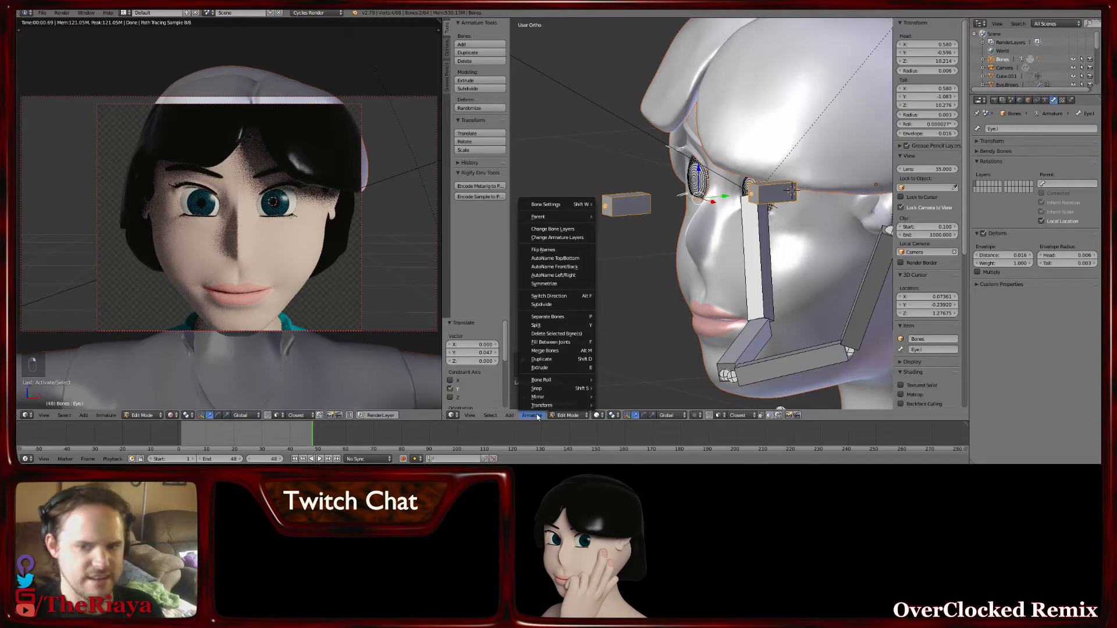
left_click(552, 283)
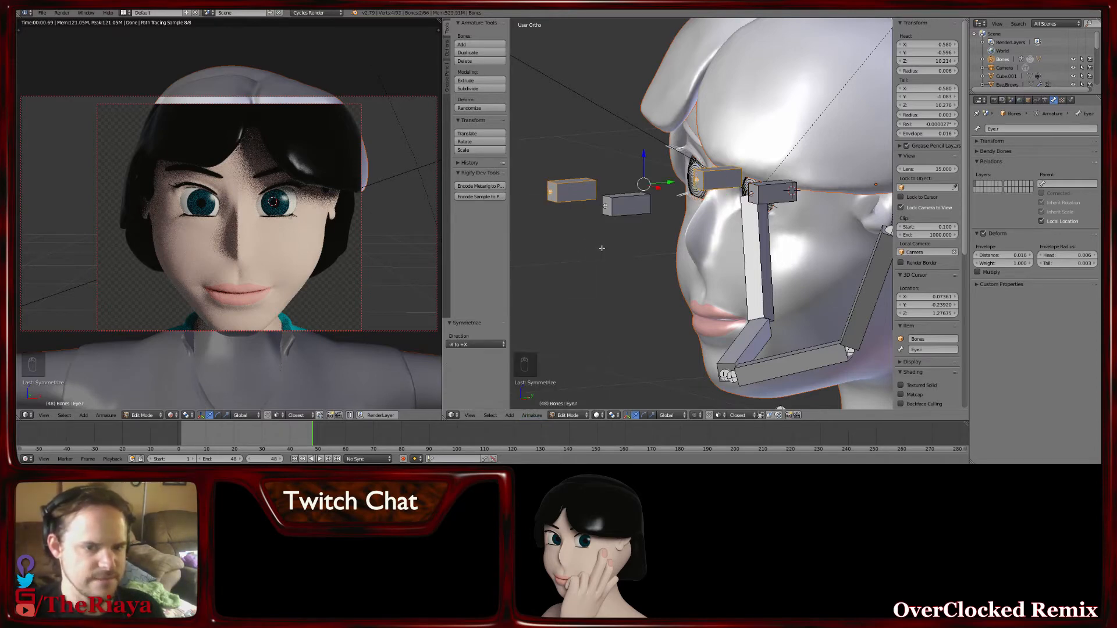
Check the mirrored eye and eye-control bones by selecting each one and viewing the face from the front
middle_click_drag(600, 248, 576, 201)
right_click(573, 196)
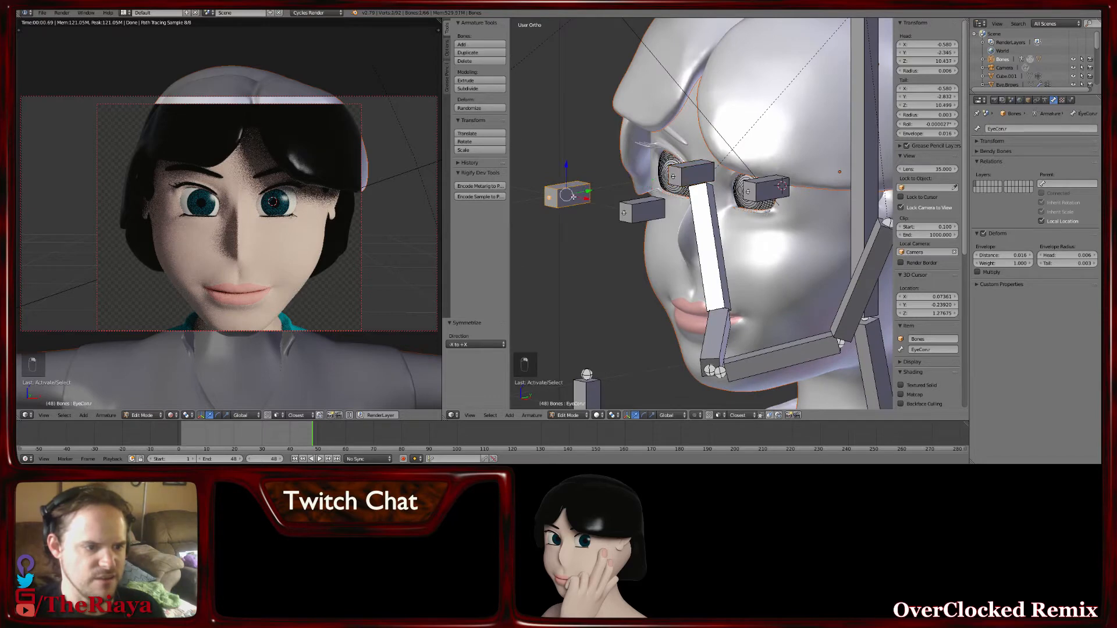
right_click(692, 174)
right_click(589, 197)
middle_click_drag(589, 197, 715, 195)
right_click(666, 179)
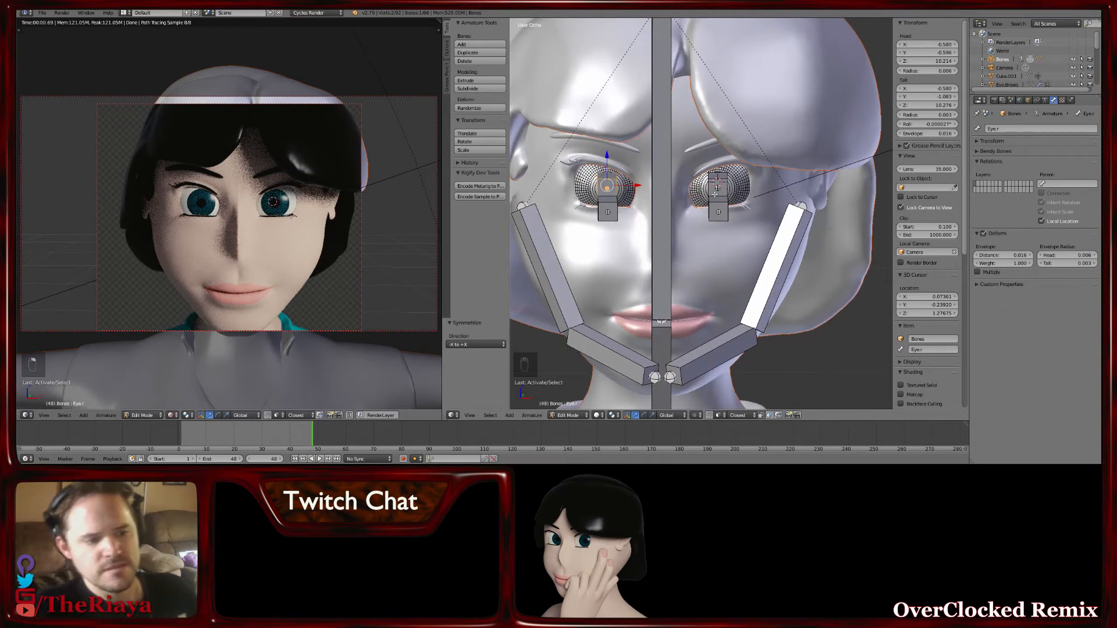
middle_click_drag(714, 196, 710, 196)
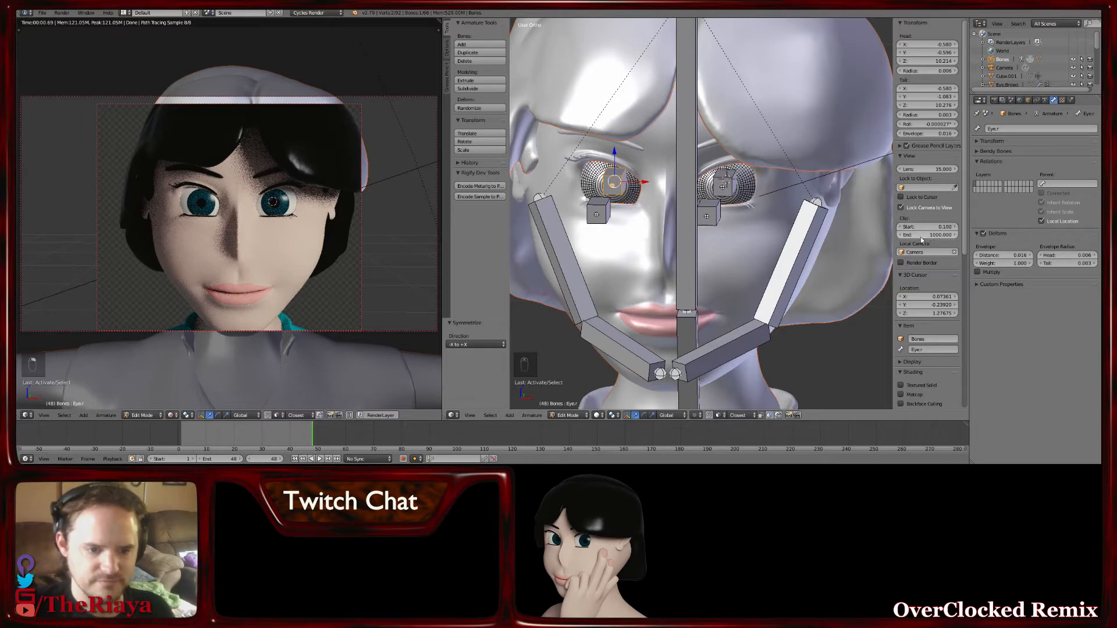
Set the 3D cursor's X location to 0
left_click(923, 298)
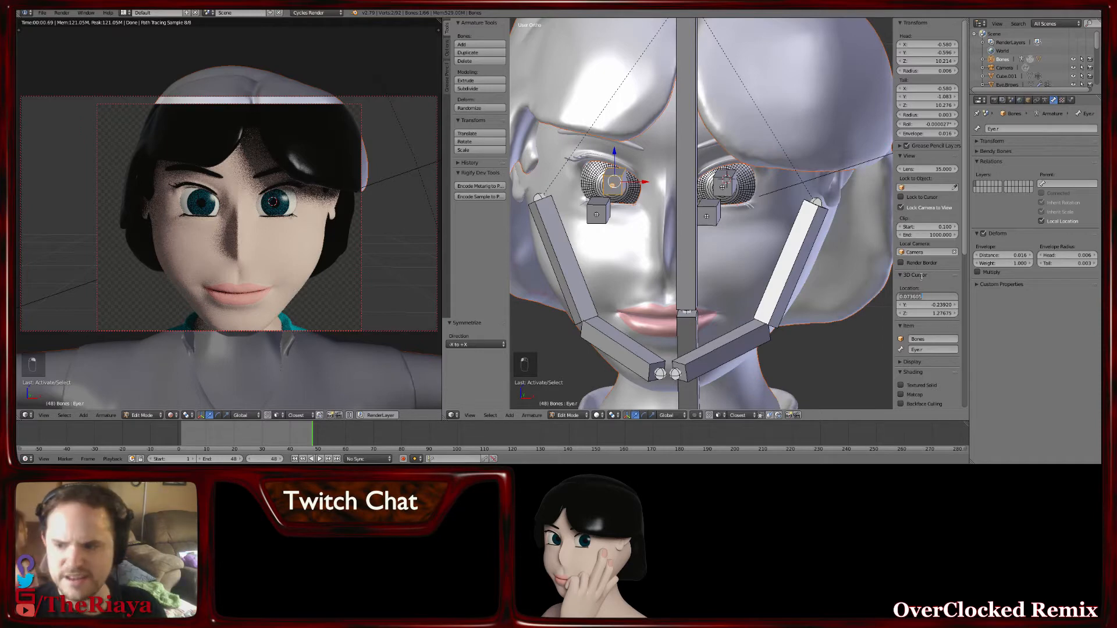
type("0")
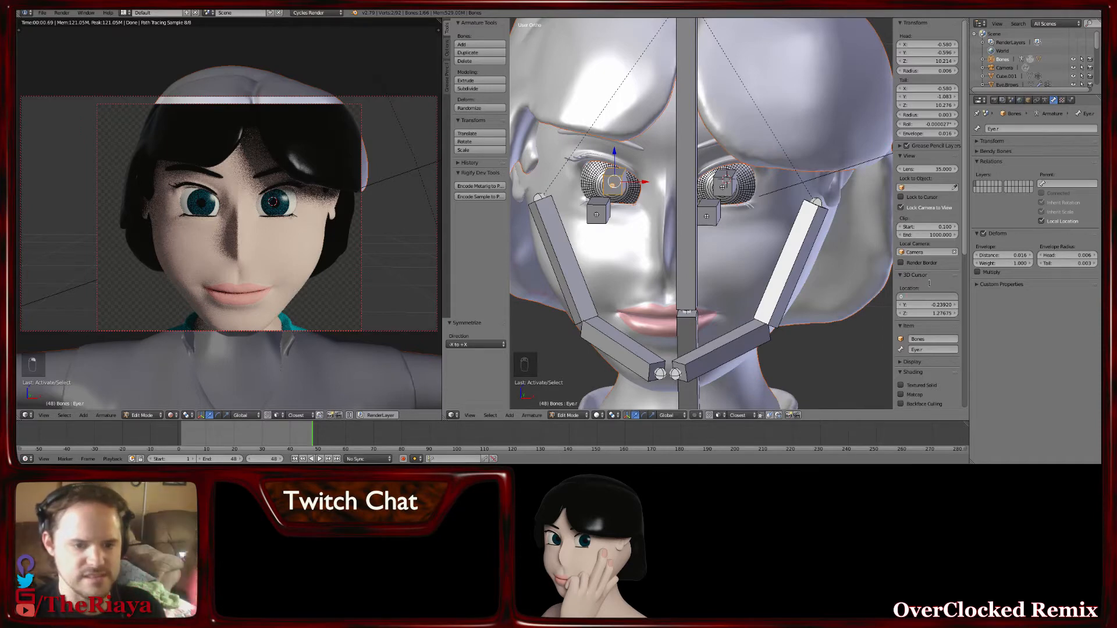
key("Return")
middle_click_drag(727, 233, 634, 233)
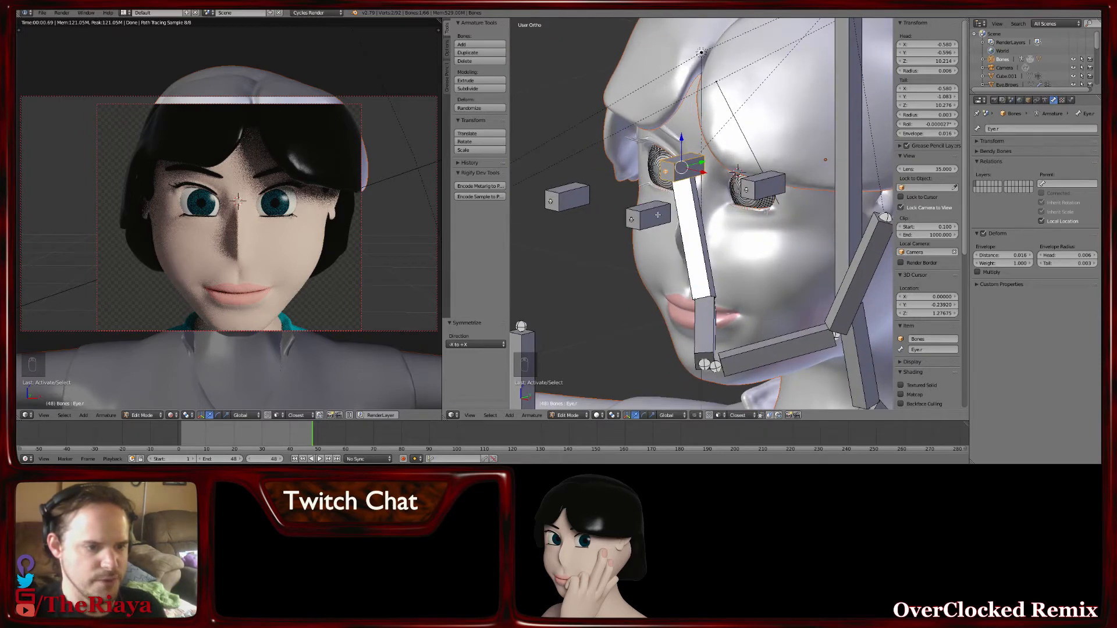
Copy the EyeCon.l bone's tail Y coordinate, -2.83247, into the 3D cursor's Y location
right_click(653, 214)
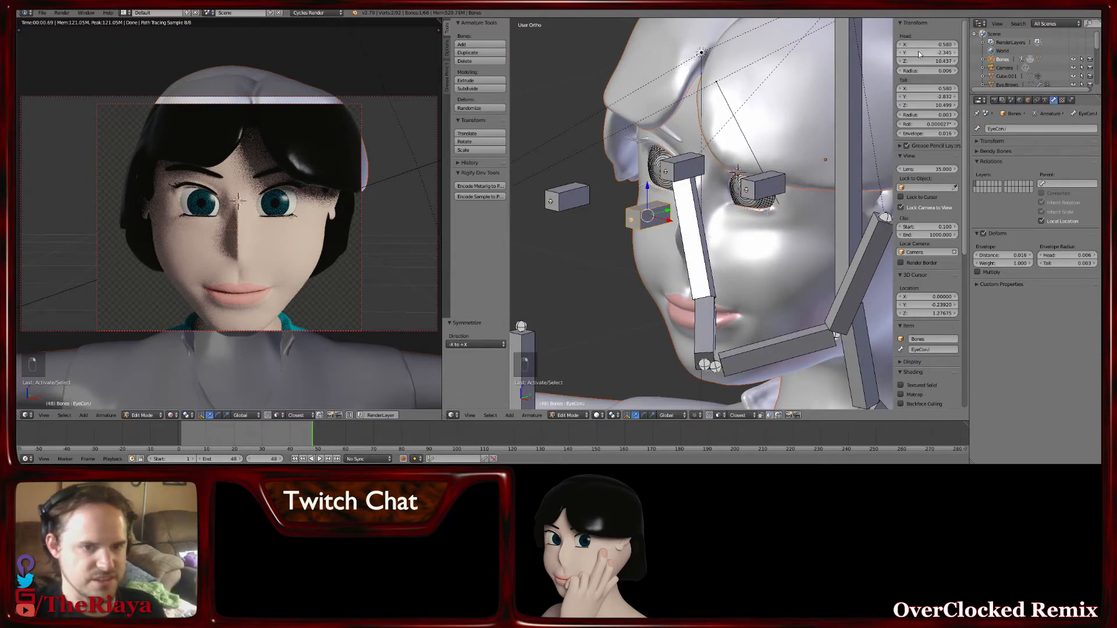
middle_click_drag(662, 194, 621, 210)
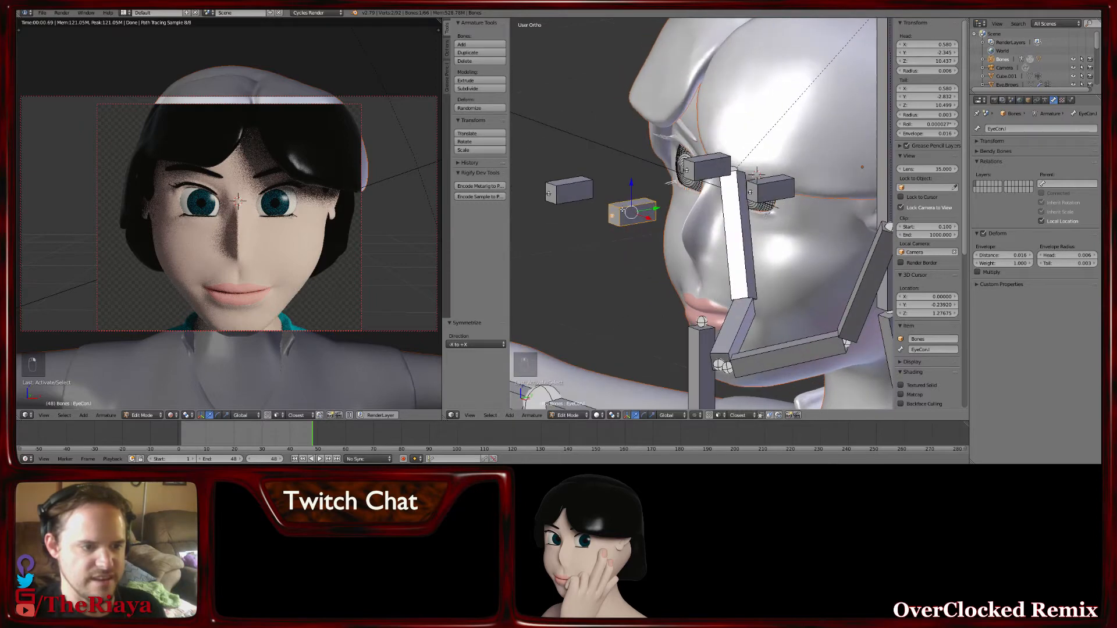
left_click(917, 52)
left_click(921, 96)
key("ctrl+c")
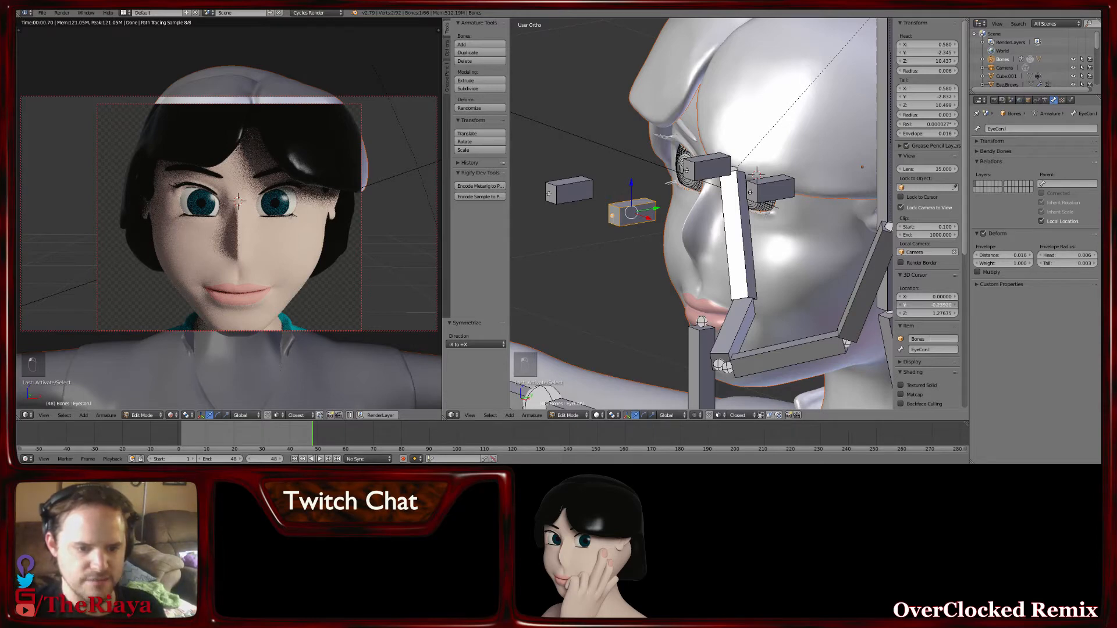
left_click(923, 304)
key("ctrl+v")
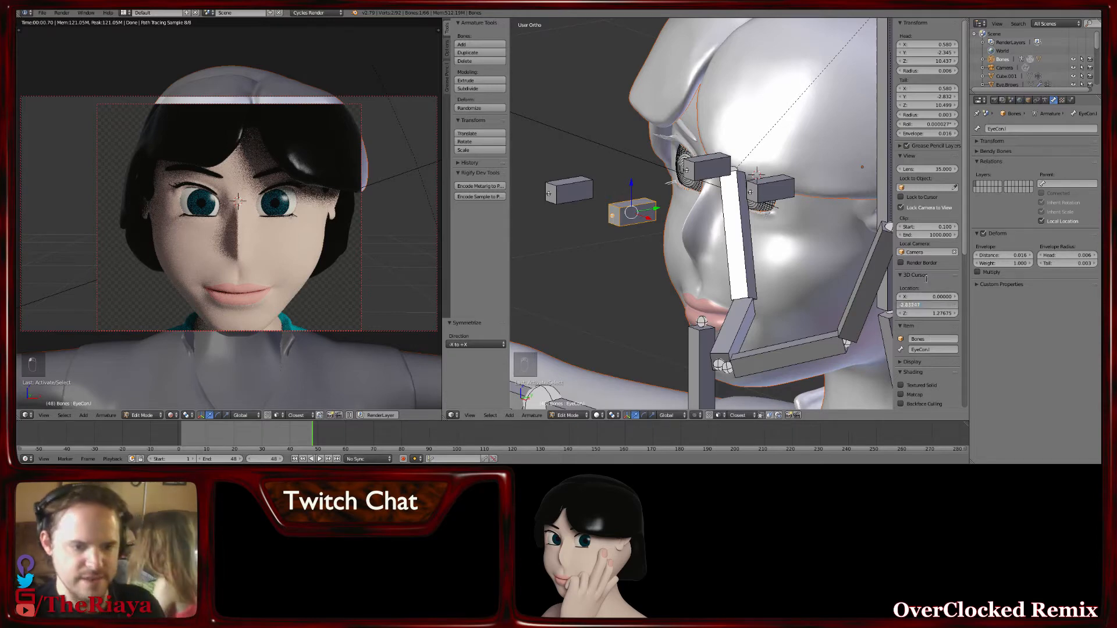
key("Return")
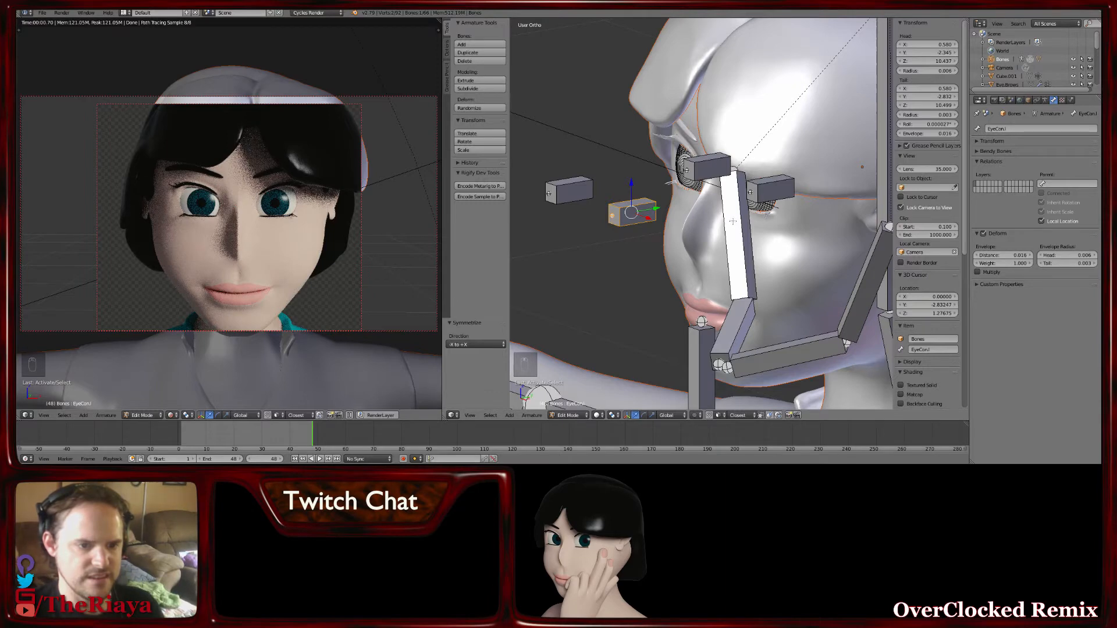
middle_click_drag(734, 222, 643, 201)
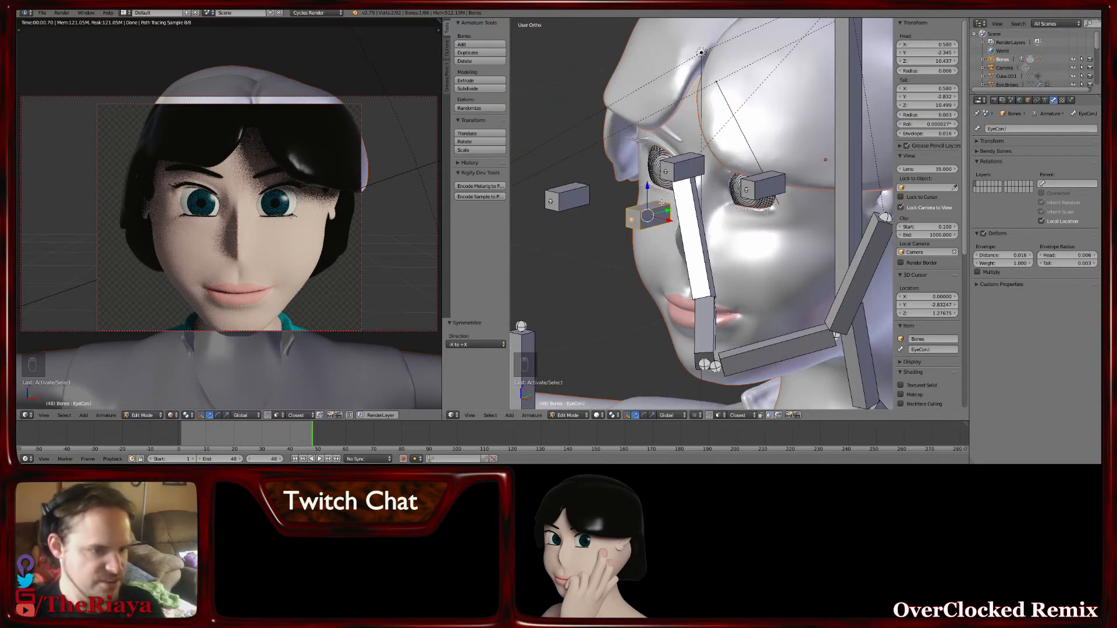
Snap the 3D cursor to the selected EyeCon.l bone, then centre it by setting its X location to 0
key("shift+s")
left_click(631, 203)
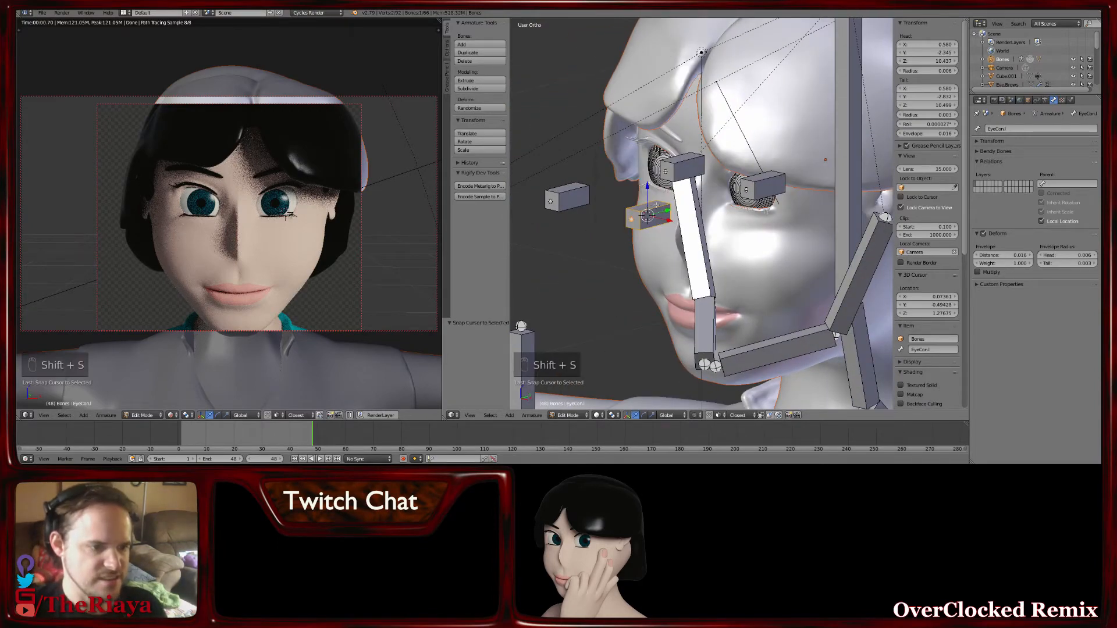
middle_click_drag(631, 203, 762, 191)
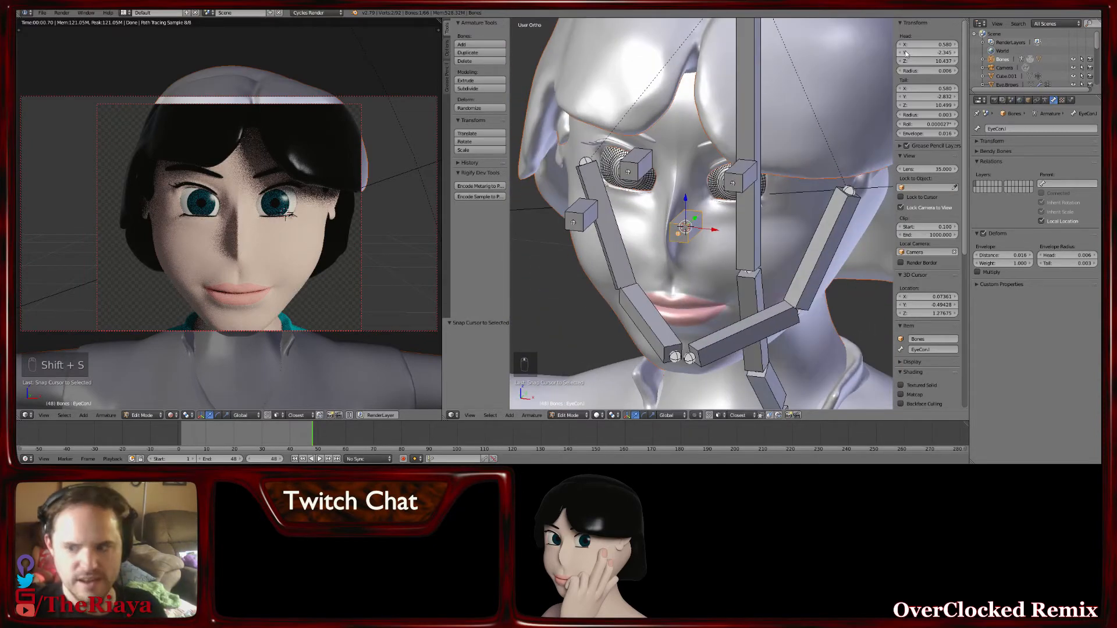
left_click(919, 296)
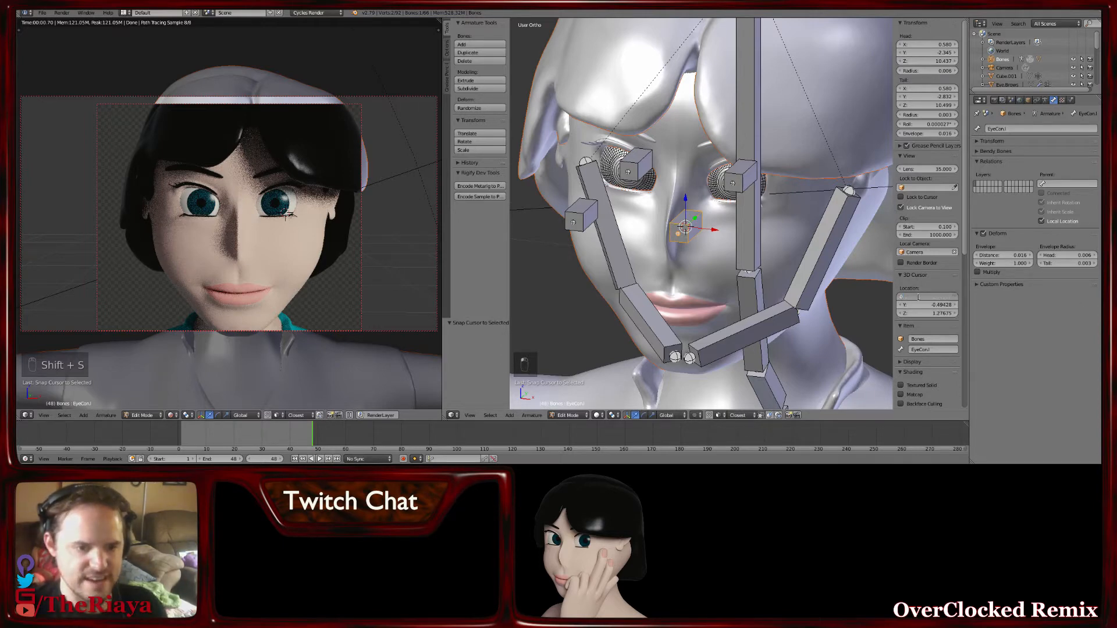
type("0")
key("Return")
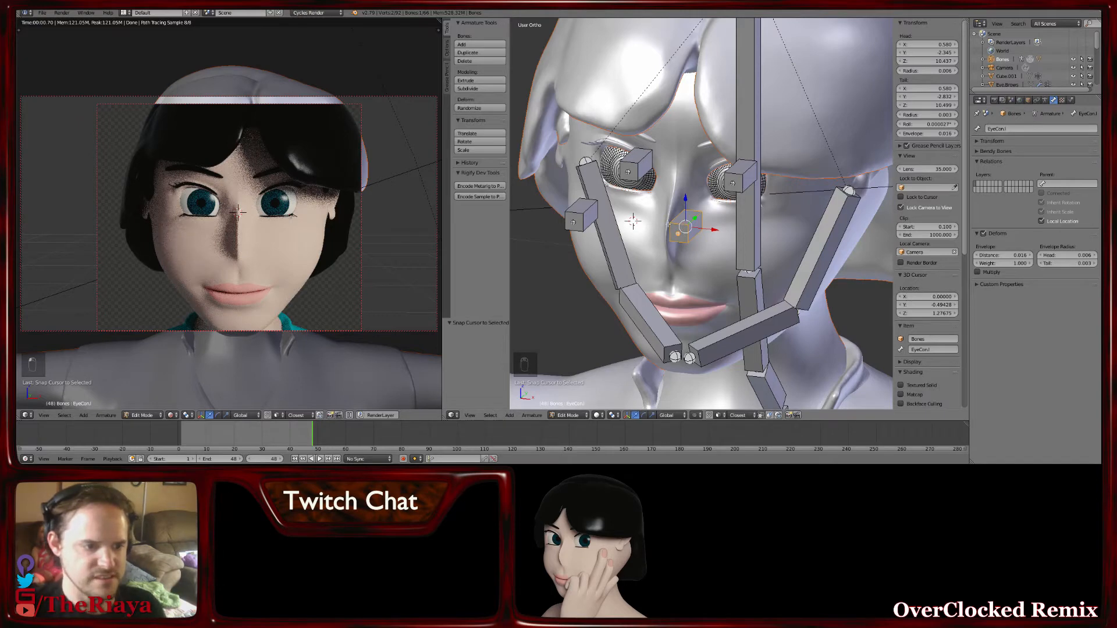
middle_click_drag(668, 222, 693, 242)
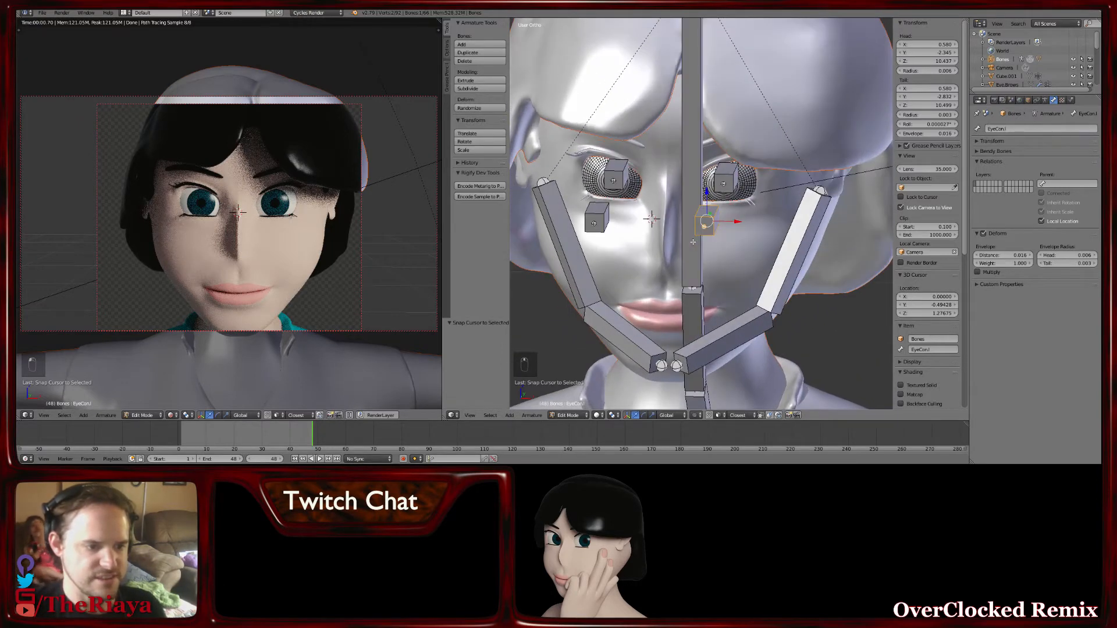
Add a bone at the 3D cursor and shorten it by lowering its tip about 0.847 along Z
key("shift+a")
scroll(693, 242, "down", 5)
middle_click_drag(704, 88, 707, 119, "shift")
right_click(692, 44)
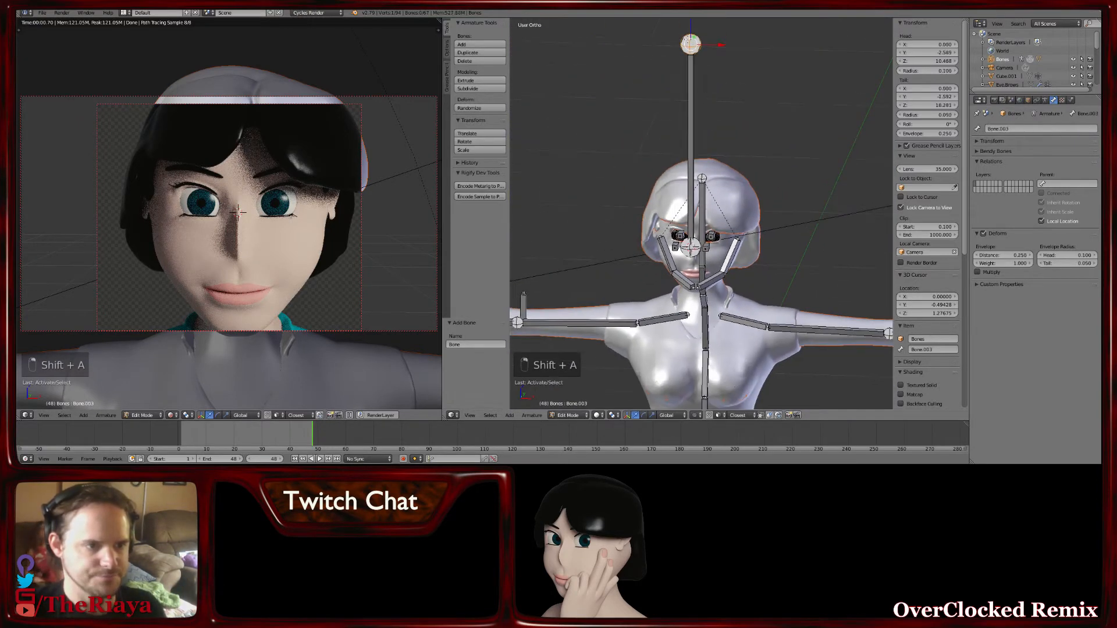
middle_click_drag(692, 44, 694, 81, "shift")
left_click_drag(696, 62, 698, 247)
scroll(692, 232, "up", 5)
scroll(688, 219, "up", 3)
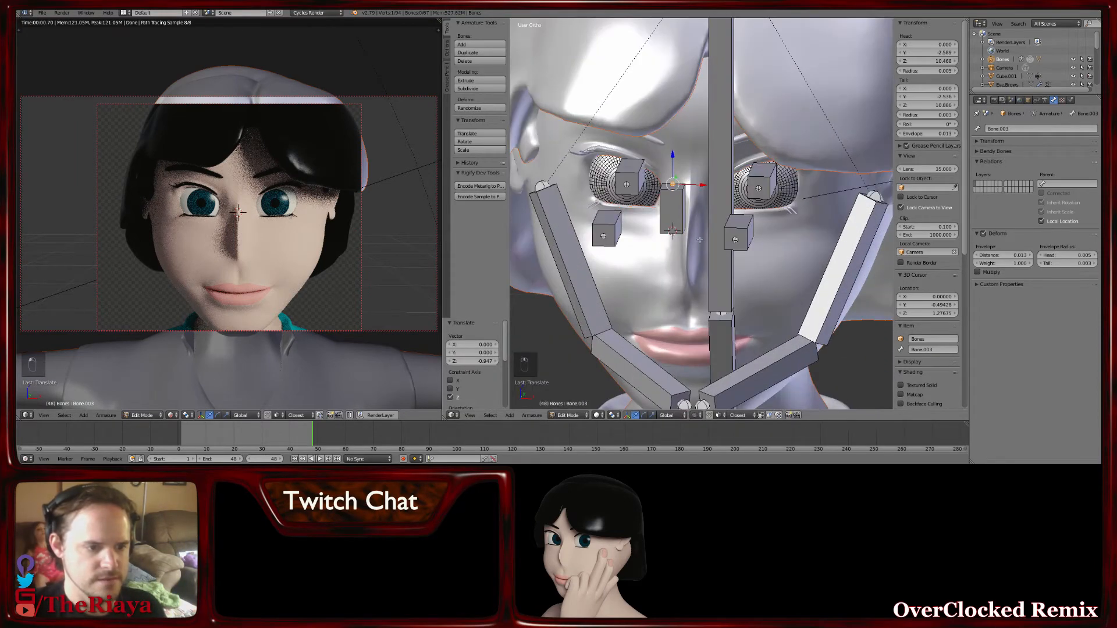
Select the whole new centre bone and lower it about 0.024 along Z, between the two eye-control bones
right_click(675, 233)
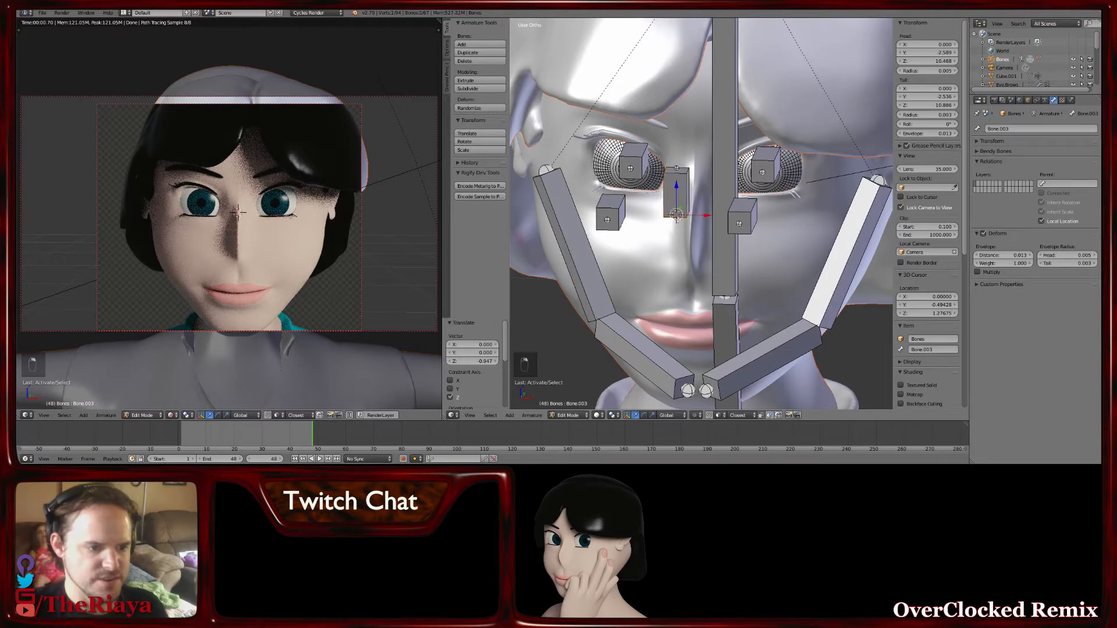
middle_click_drag(677, 215, 623, 174)
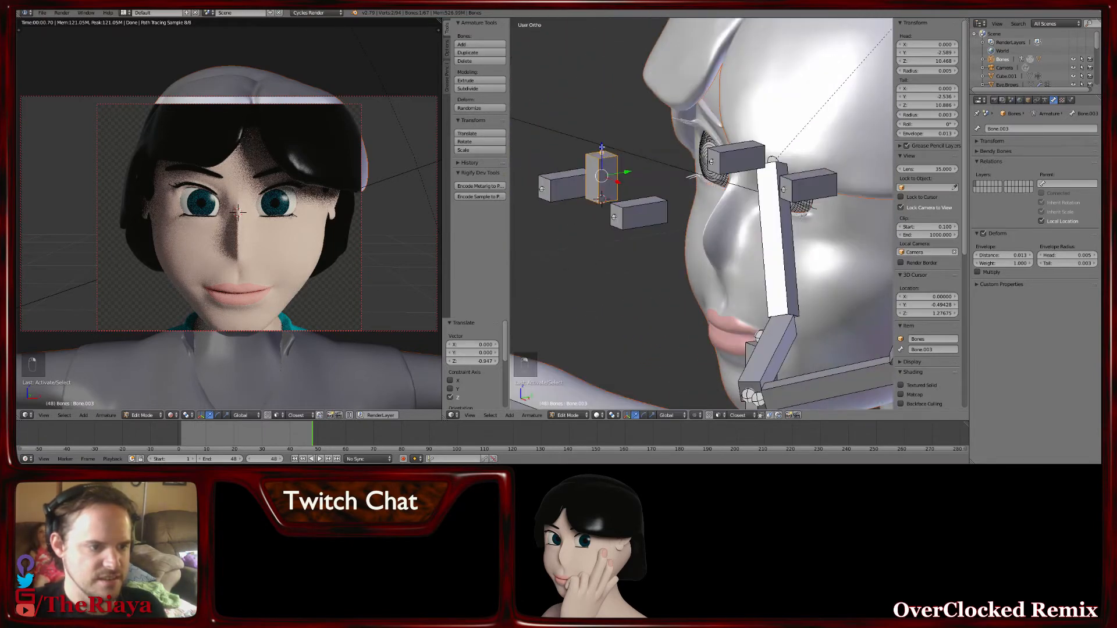
left_click_drag(602, 146, 606, 168)
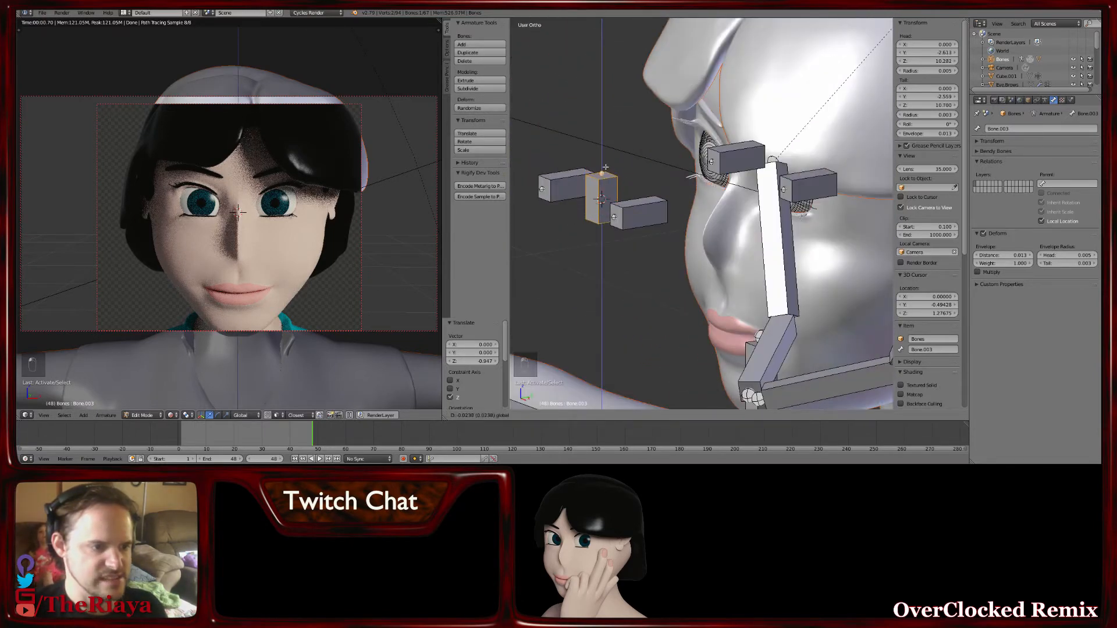
middle_click_drag(605, 168, 695, 189)
scroll(700, 200, "down", 2)
middle_click_drag(716, 200, 756, 201)
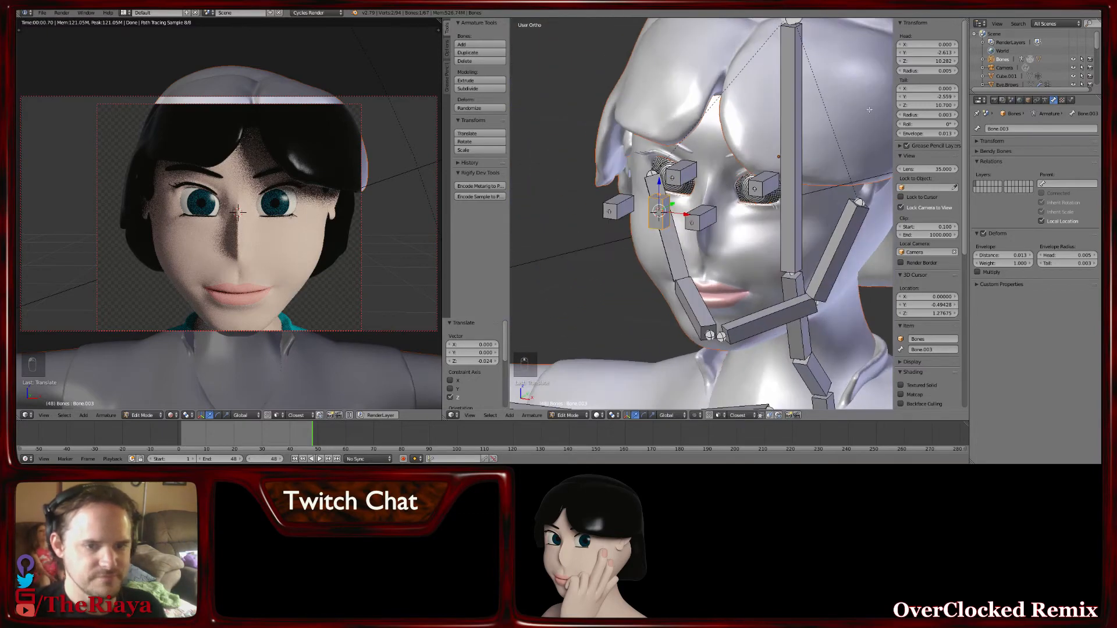
Rename the new centre bone EyeCon.Main
left_click(1023, 129)
key("BackSpace")
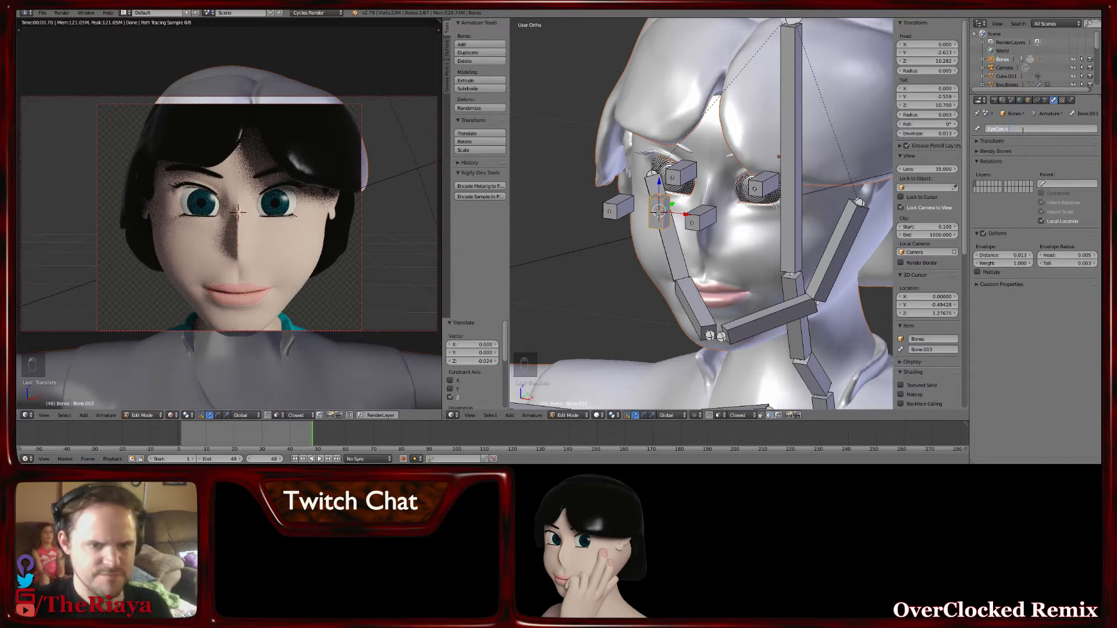
key("Return")
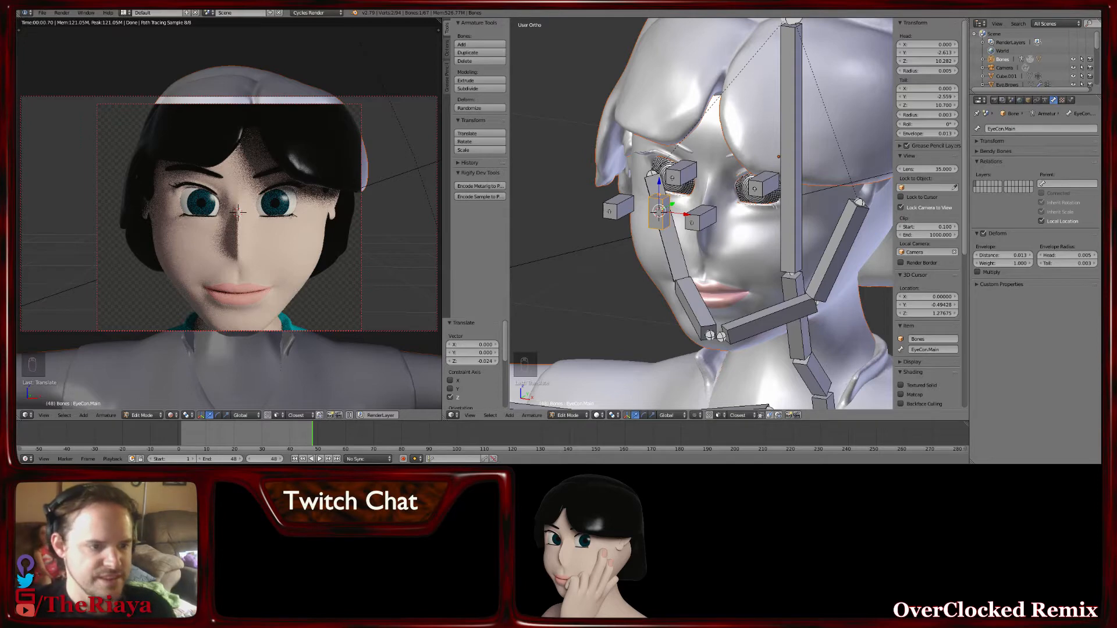
Inspect the eye bones, eye-control bones and head bone from several angles to check their placement
right_click(759, 186)
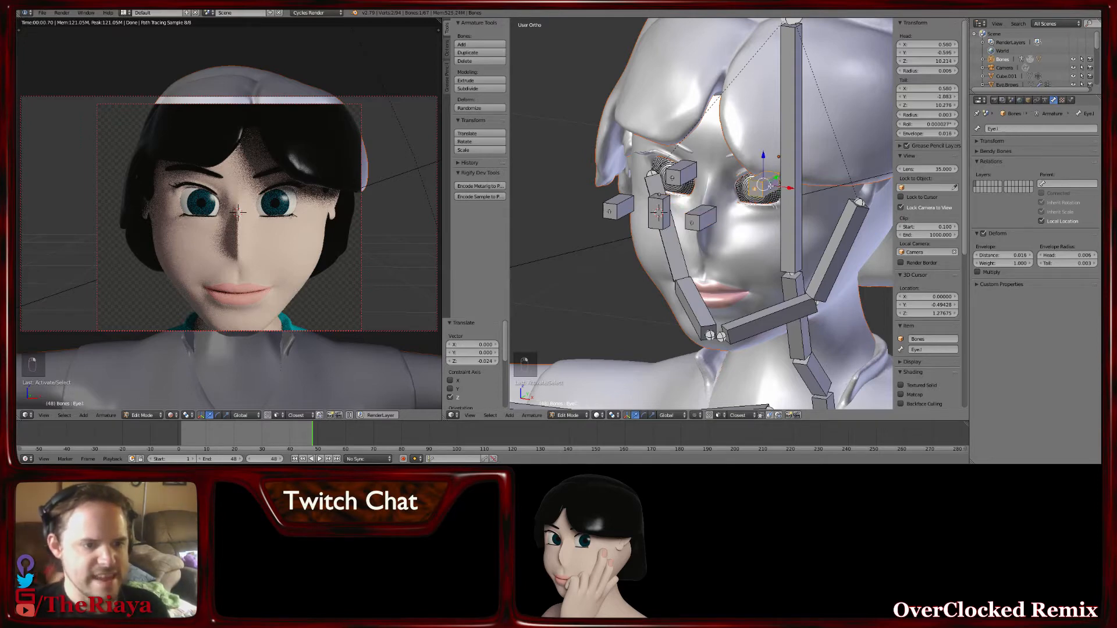
mouse_move(767, 185)
middle_mouse_down()
mouse_move(757, 192)
mouse_move(769, 195)
middle_mouse_up()
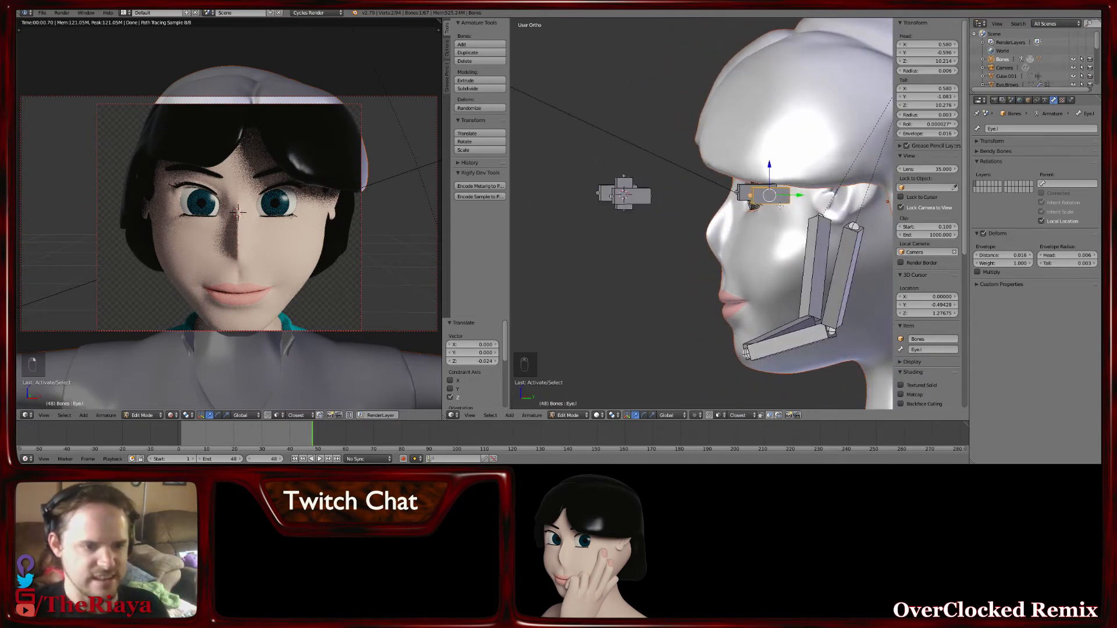
key("shift+s")
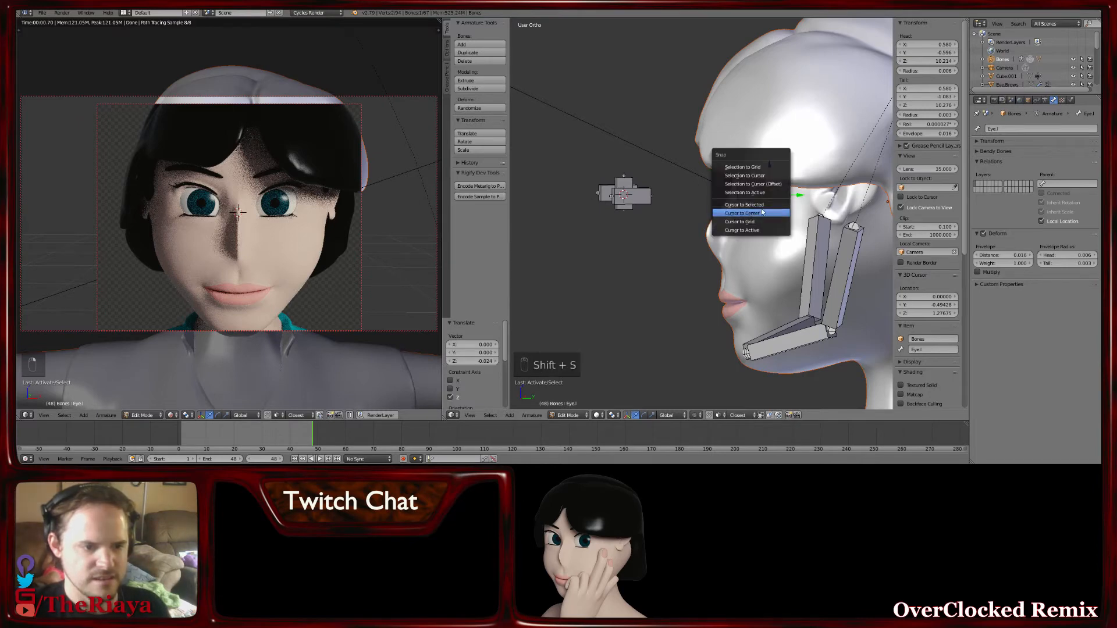
mouse_move(806, 202)
middle_mouse_down()
mouse_move(764, 197)
mouse_move(786, 197)
middle_mouse_up()
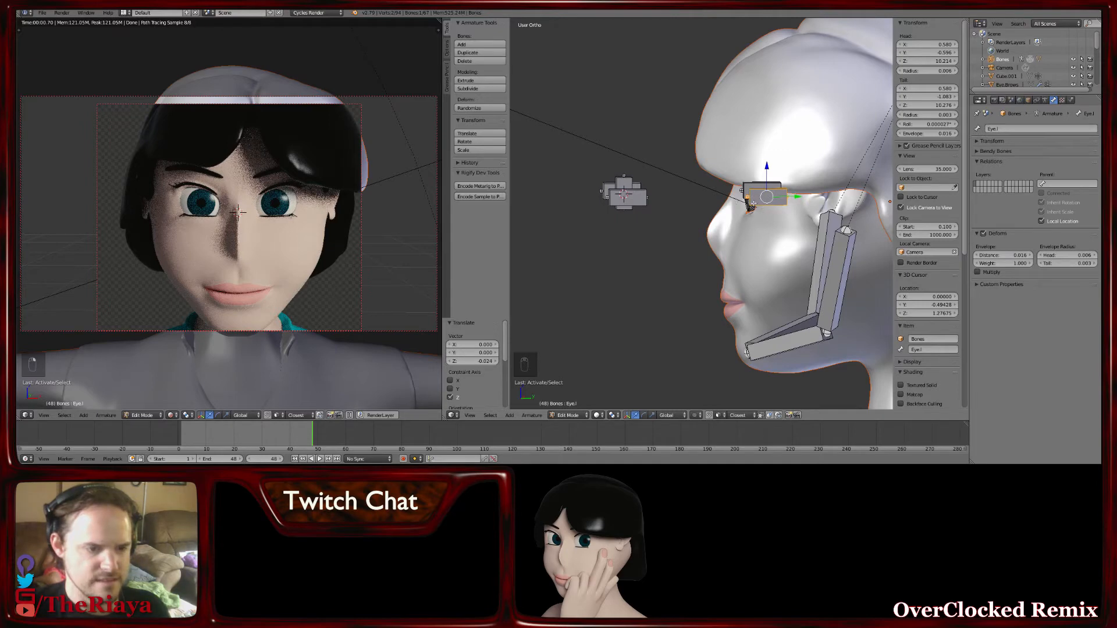
scroll(754, 204, "up", 3)
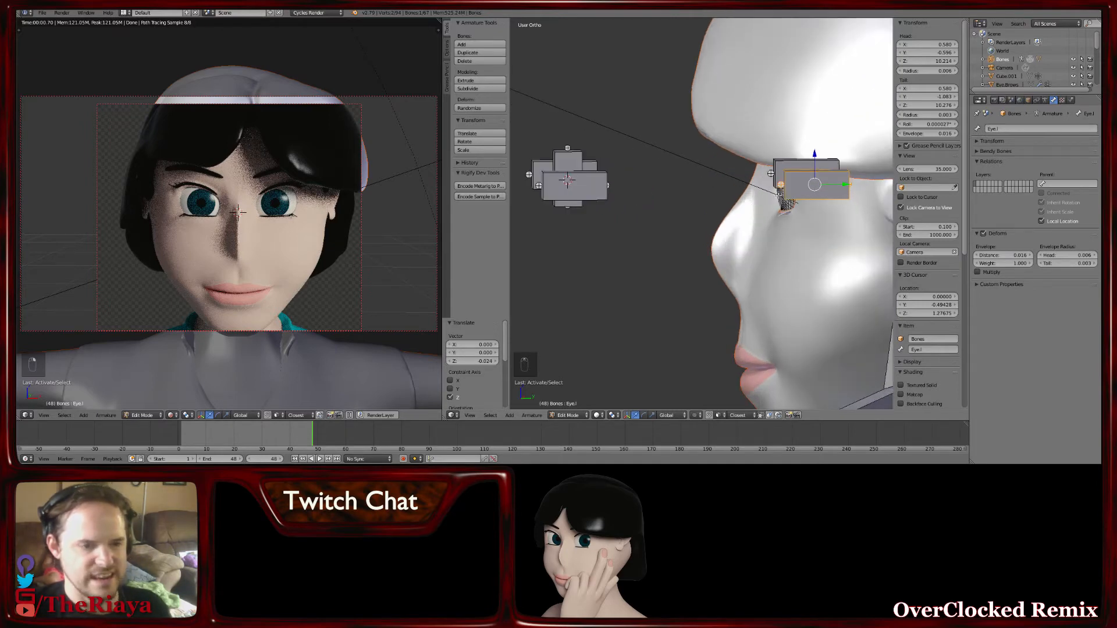
middle_click_drag(780, 185, 714, 180)
middle_click_drag(775, 203, 741, 211)
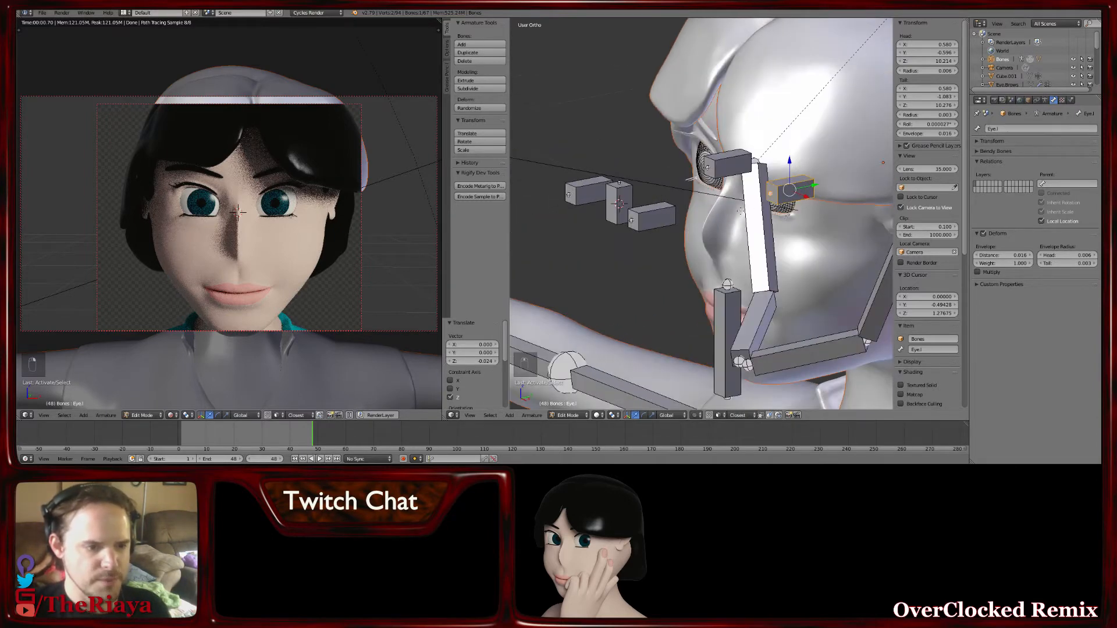
right_click(654, 219)
middle_click_drag(654, 220, 656, 211)
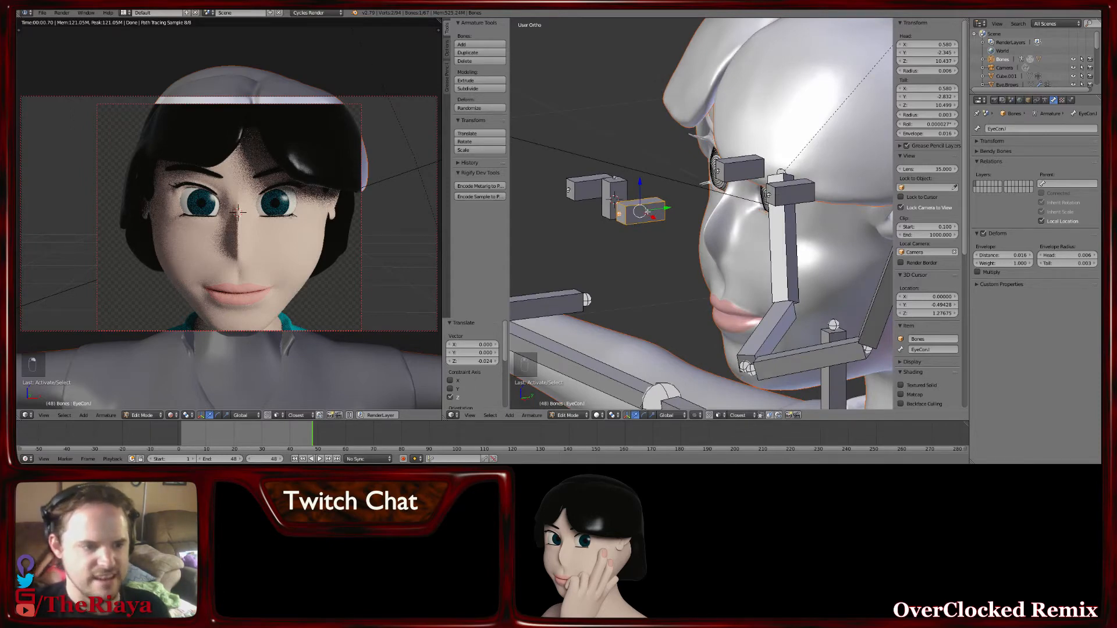
mouse_move(647, 211)
middle_mouse_down()
mouse_move(774, 174)
mouse_move(669, 212)
middle_mouse_up()
right_click(781, 174)
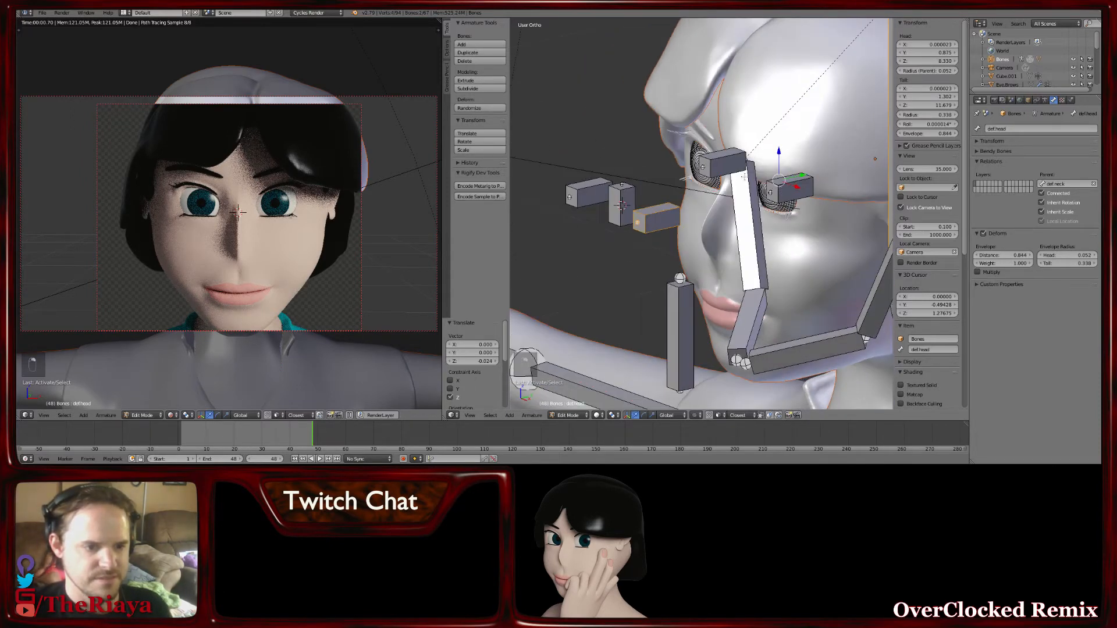
right_click(668, 213)
left_click(532, 416)
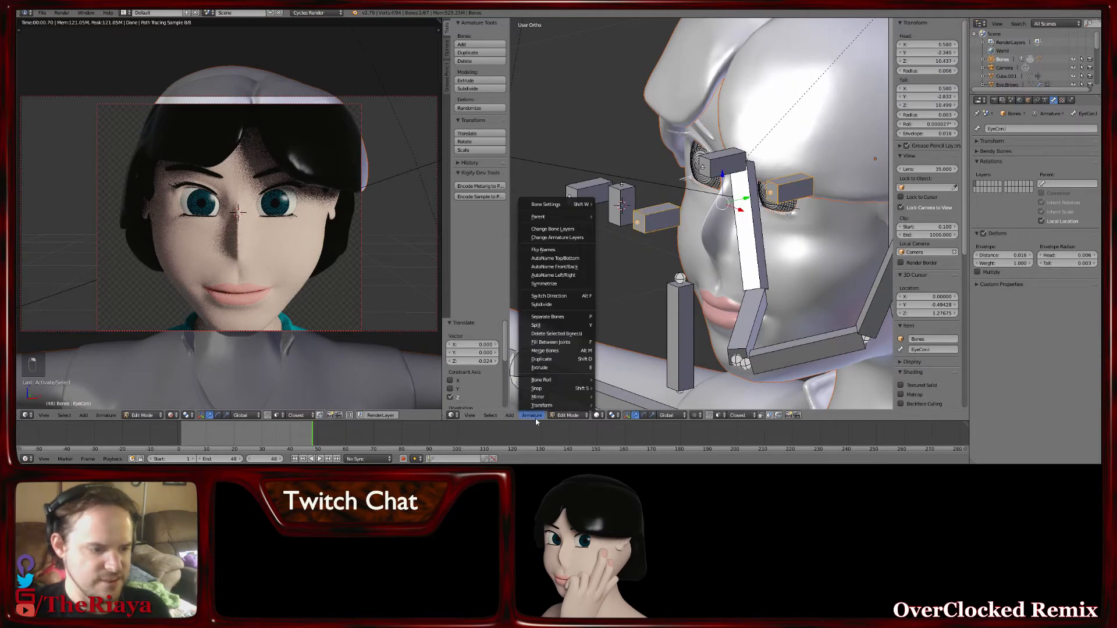
left_click(563, 283)
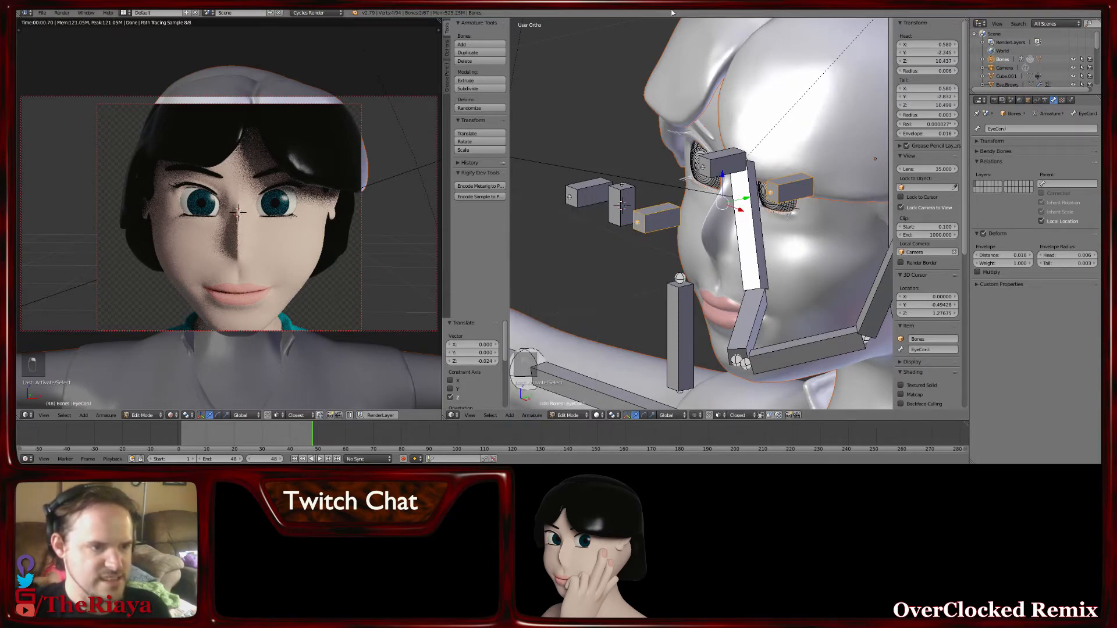
middle_click_drag(669, 232, 702, 211)
right_click(698, 203)
key("shift+s")
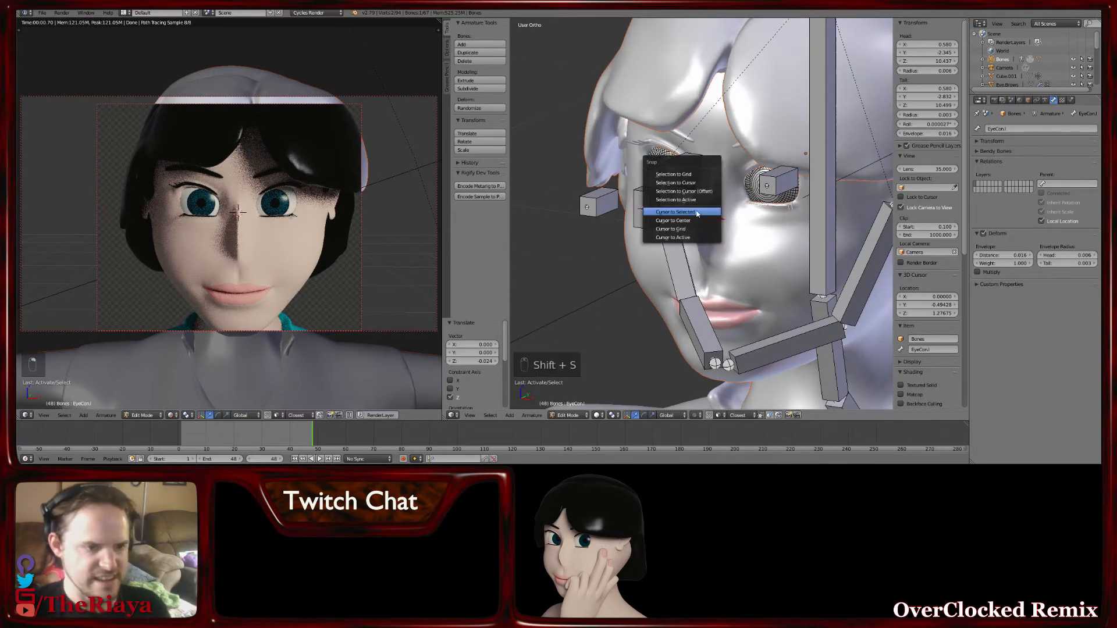
middle_click_drag(731, 220, 855, 151)
Parent the EyeCon.Main bone to the def.head bone with Keep Offset
right_click(677, 214)
right_click(860, 147)
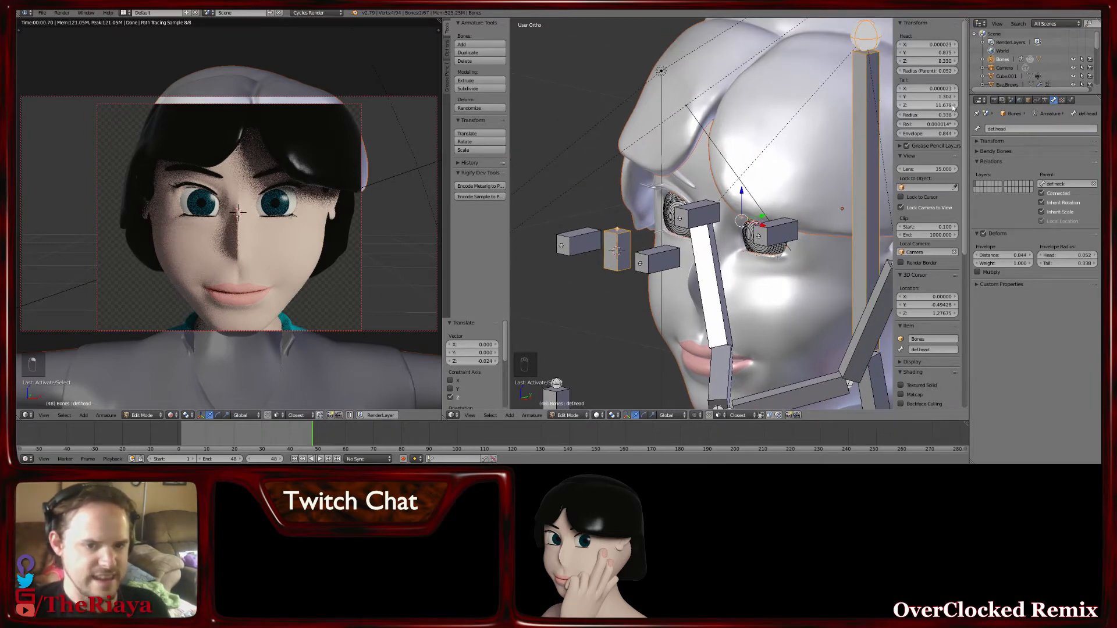
right_click(618, 249)
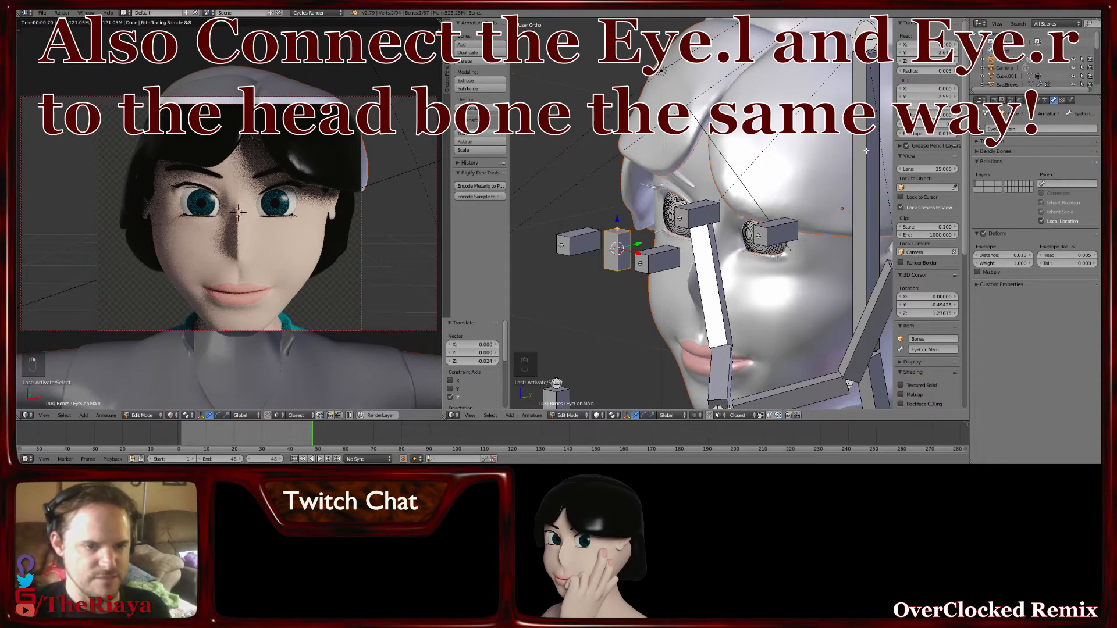
right_click(866, 150, "shift")
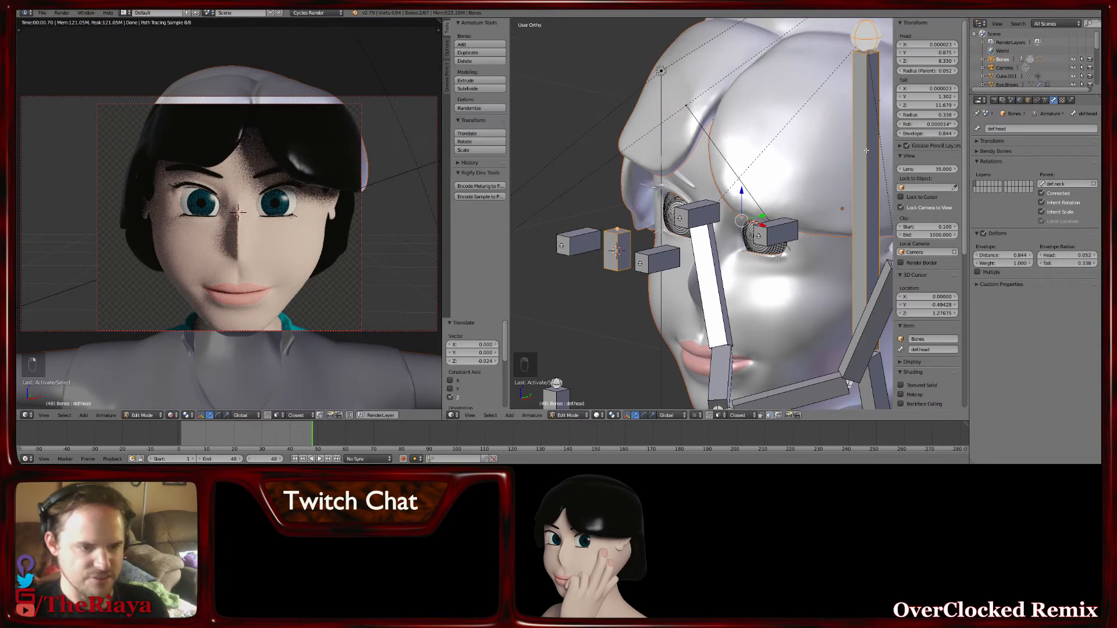
key("ctrl+p")
left_click(853, 151)
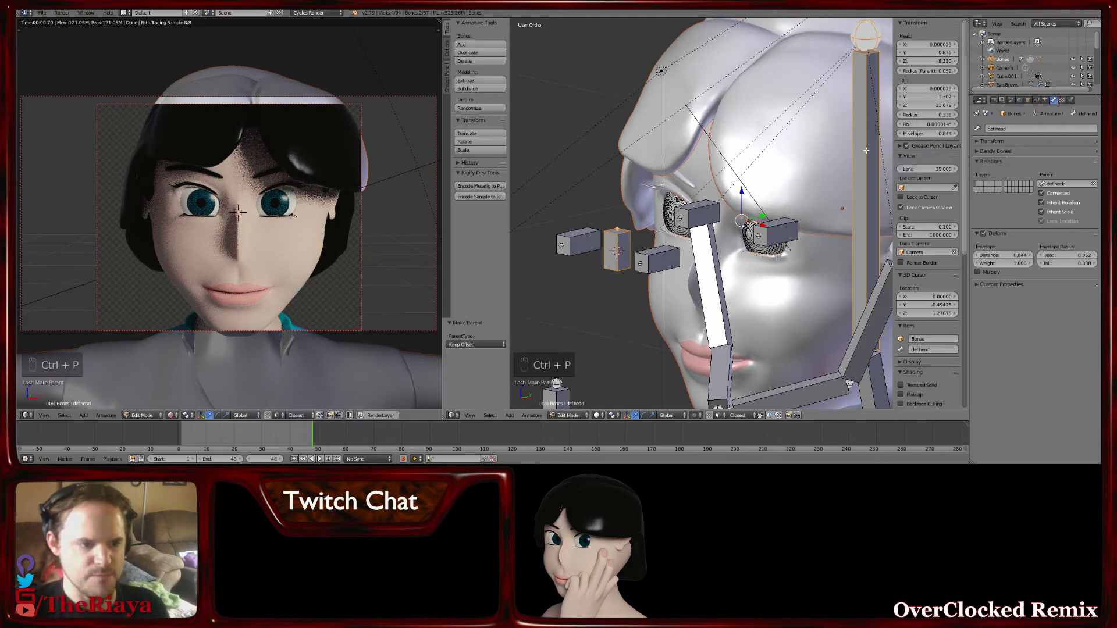
Parent the EyeCon.l and EyeCon.r bones to EyeCon.Main with Keep Offset
middle_click_drag(785, 176, 833, 198)
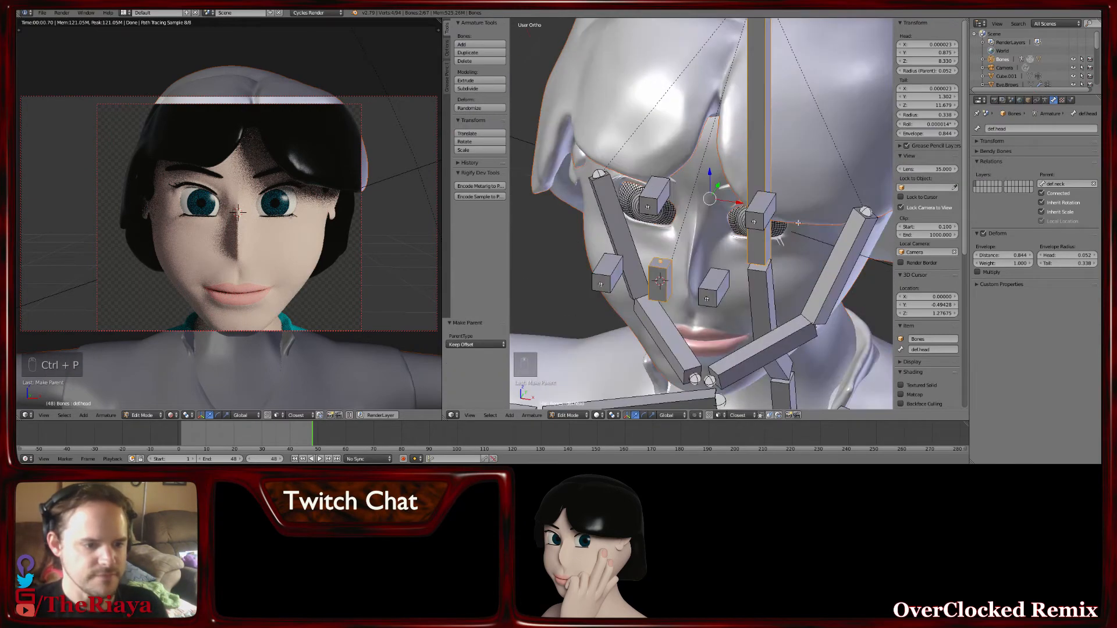
right_click(714, 286)
right_click(614, 271, "shift")
mouse_move(613, 271)
middle_mouse_down()
mouse_move(687, 251)
mouse_move(623, 256)
middle_mouse_up()
right_click(621, 256, "shift")
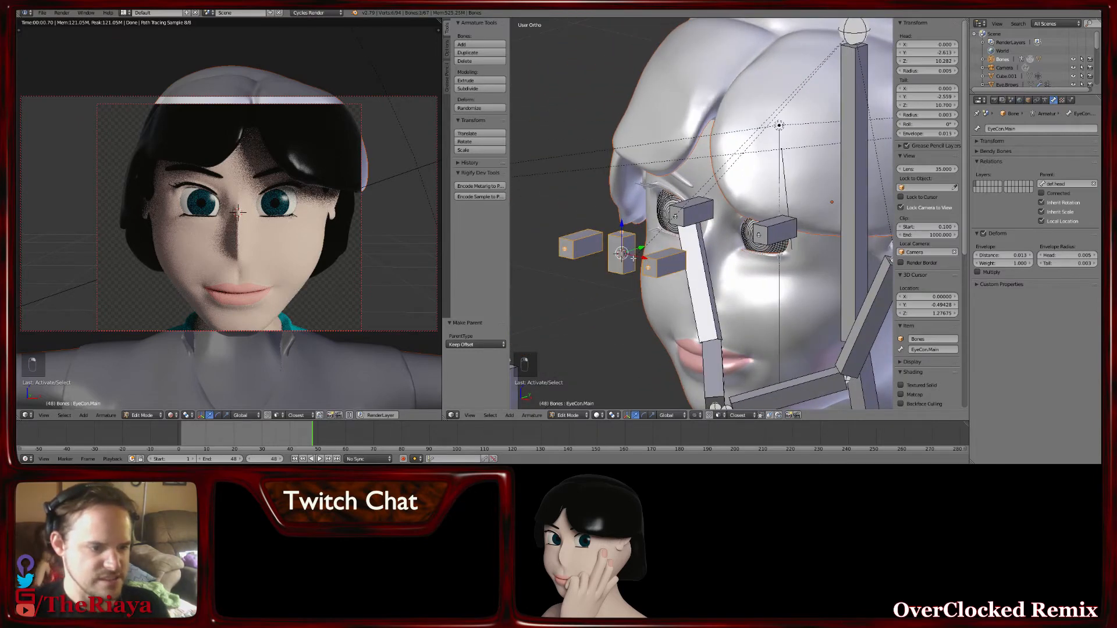
right_click(661, 264)
right_click(584, 247, "shift")
right_click(621, 254, "shift")
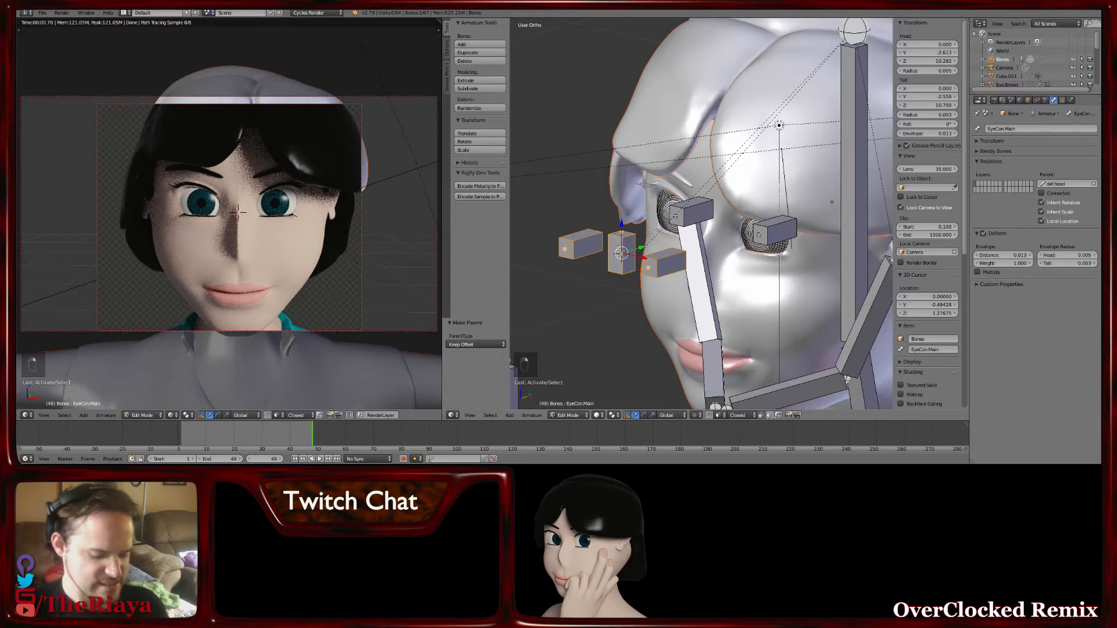
key("ctrl+p")
left_click(619, 251)
Select the Eye.l bone and switch the armature to Pose Mode
middle_click_drag(621, 251, 660, 240)
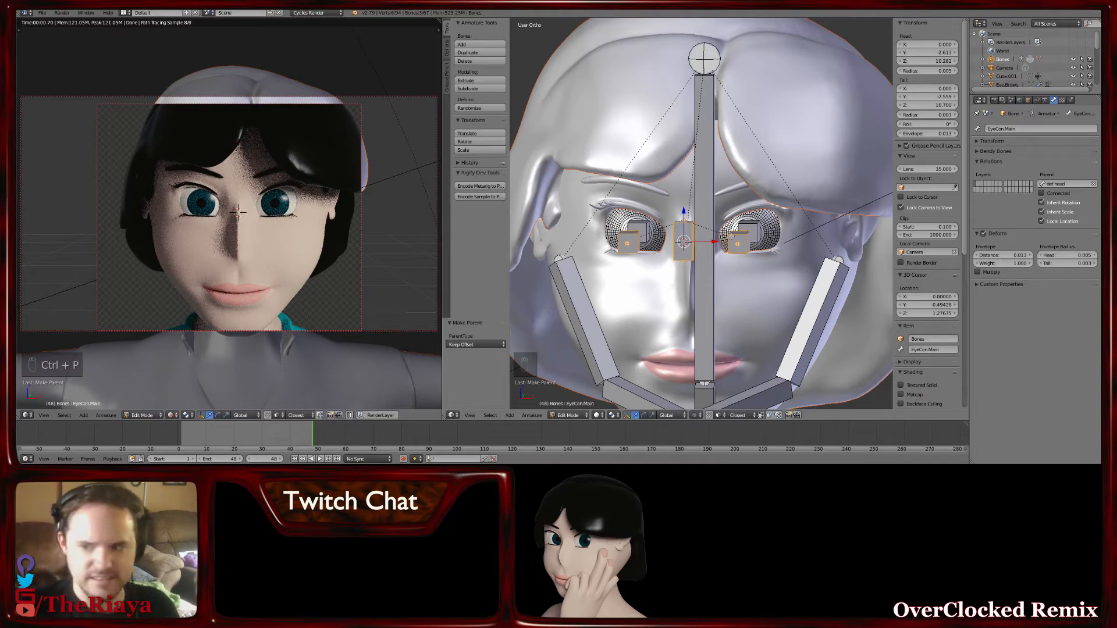
middle_click_drag(710, 250, 738, 252)
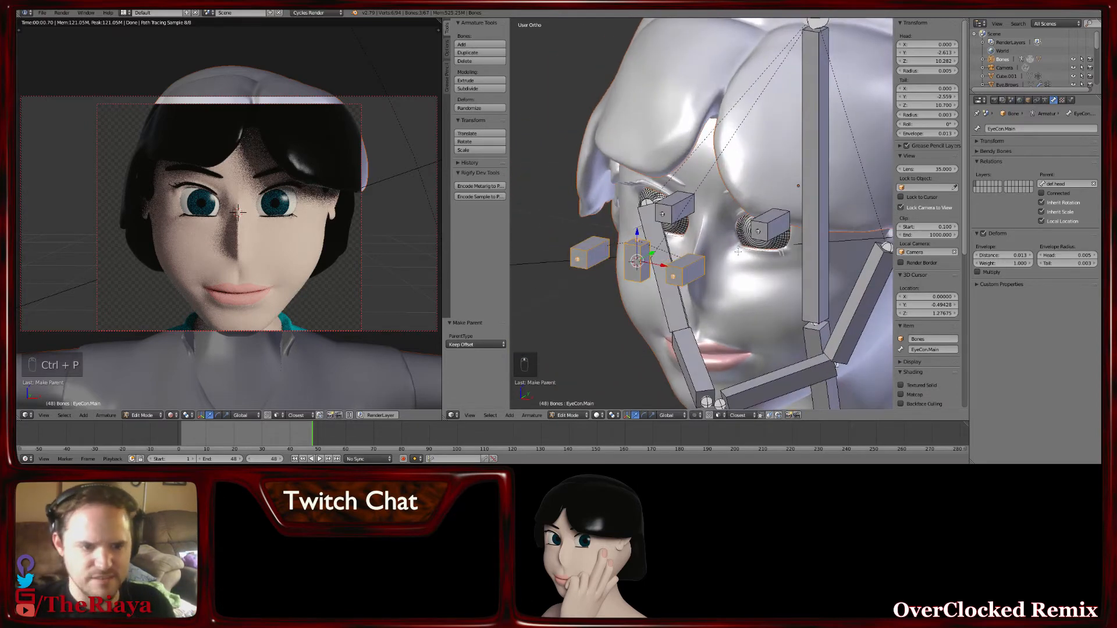
right_click(772, 224)
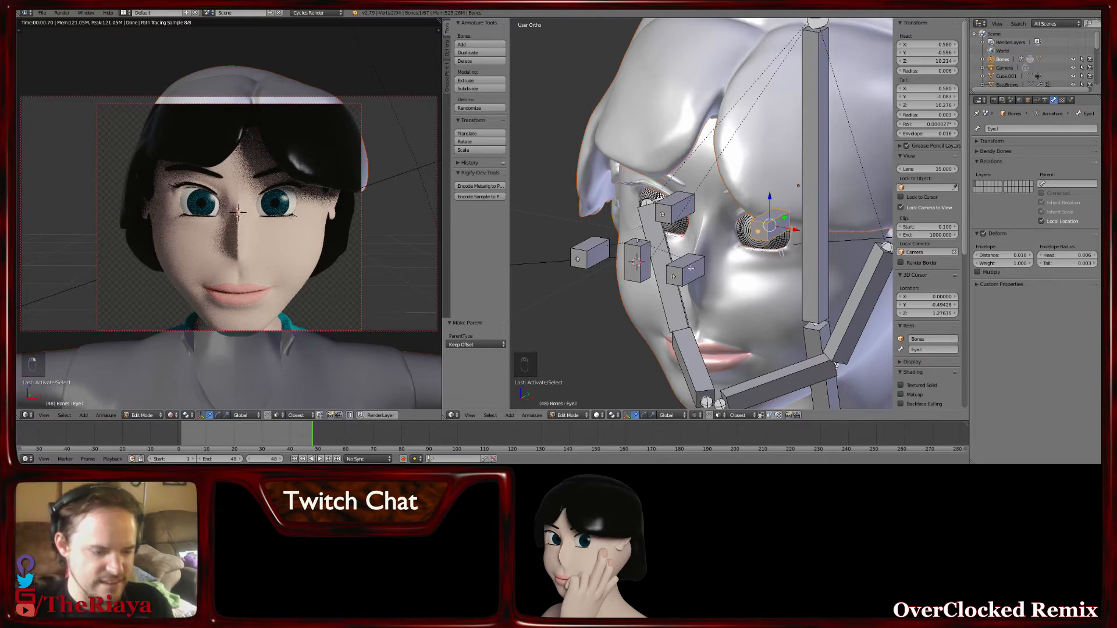
middle_click_drag(691, 268, 784, 240)
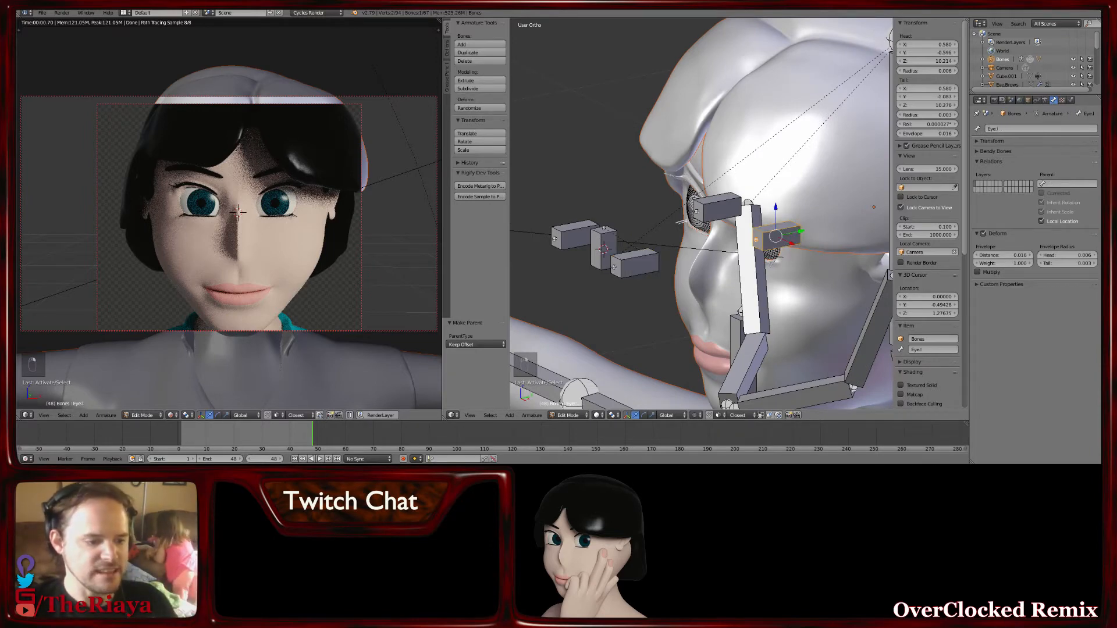
left_click(569, 415)
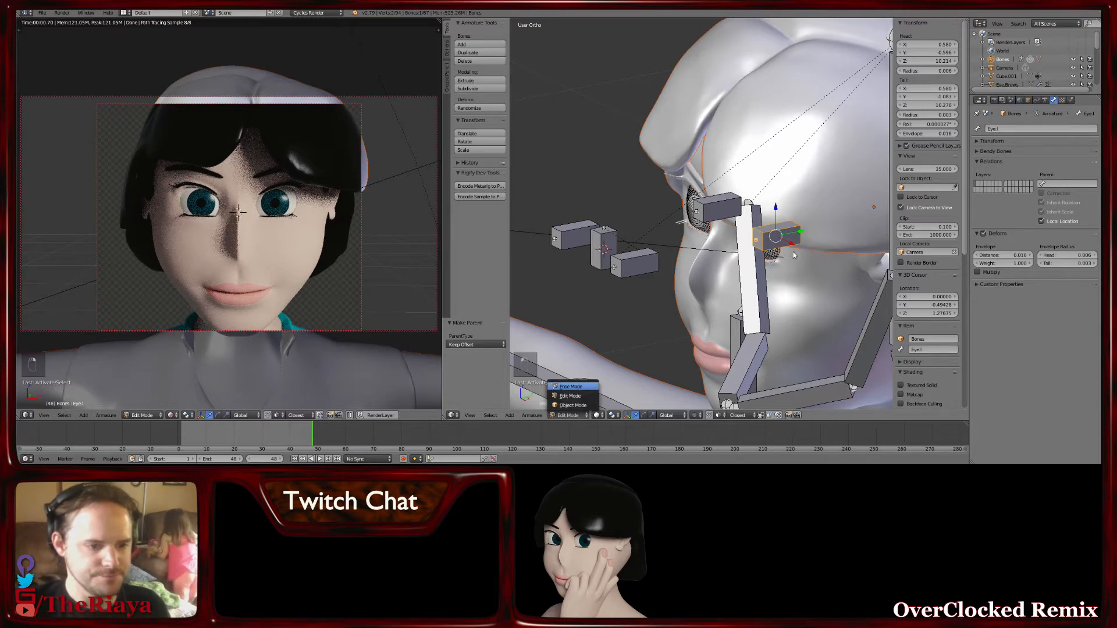
middle_click_drag(795, 254, 812, 198)
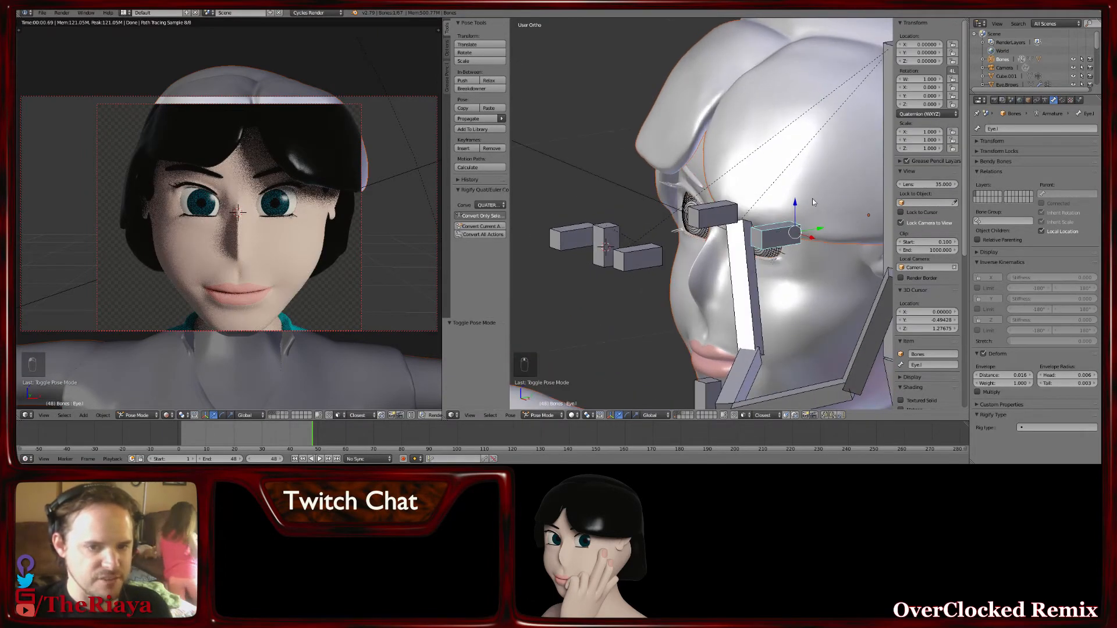
Add a Damped Track bone constraint to both the Eye.l and Eye.r bones
left_click(1063, 100)
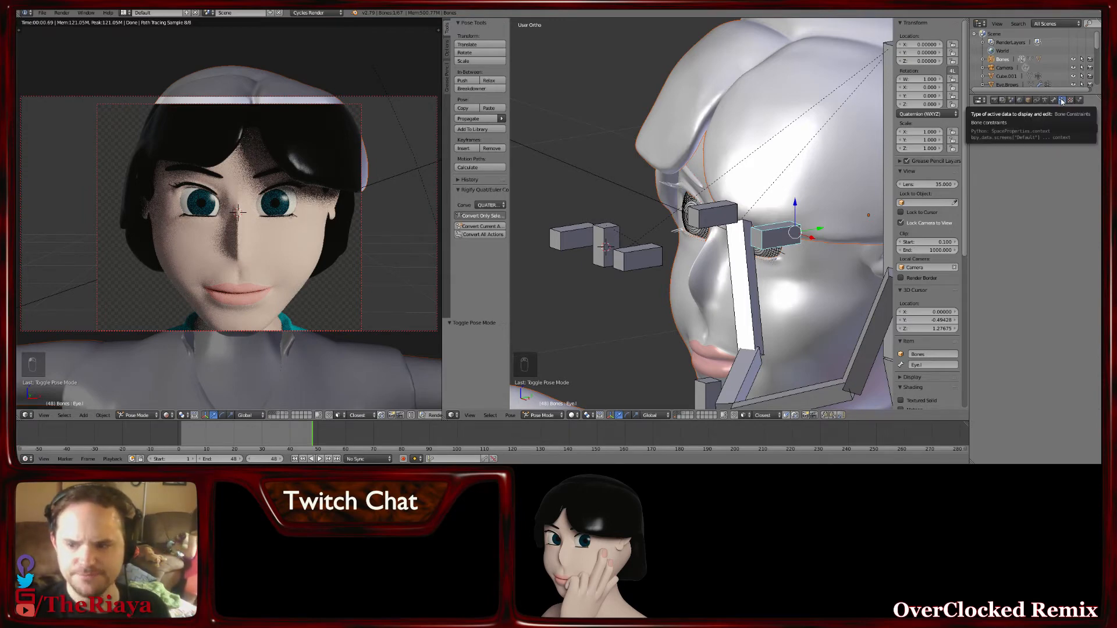
left_click(1001, 129)
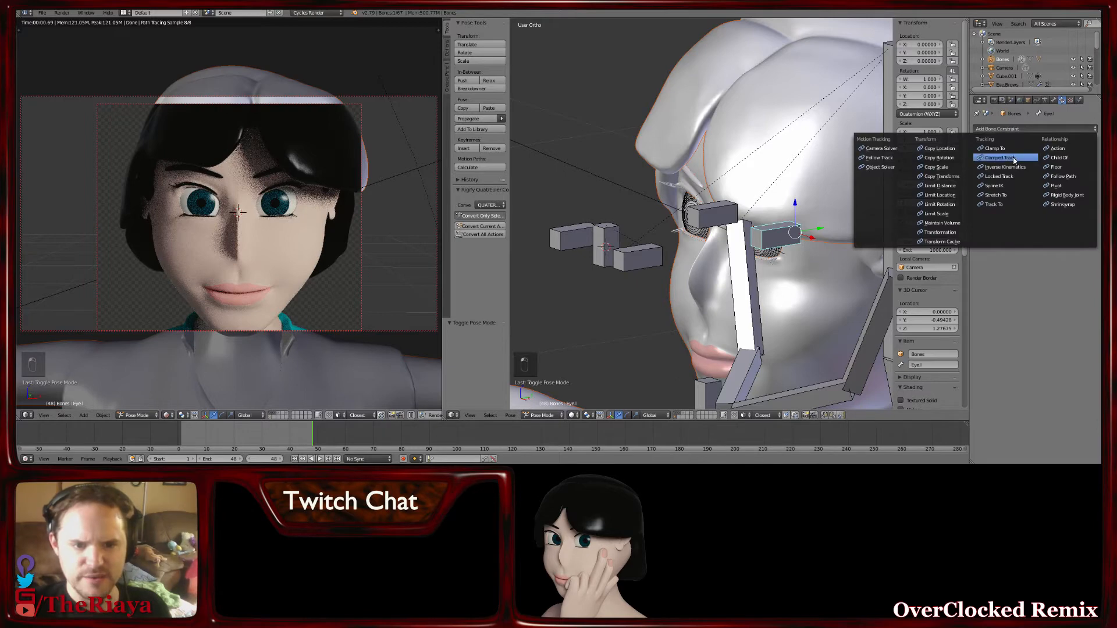
left_click(1013, 159)
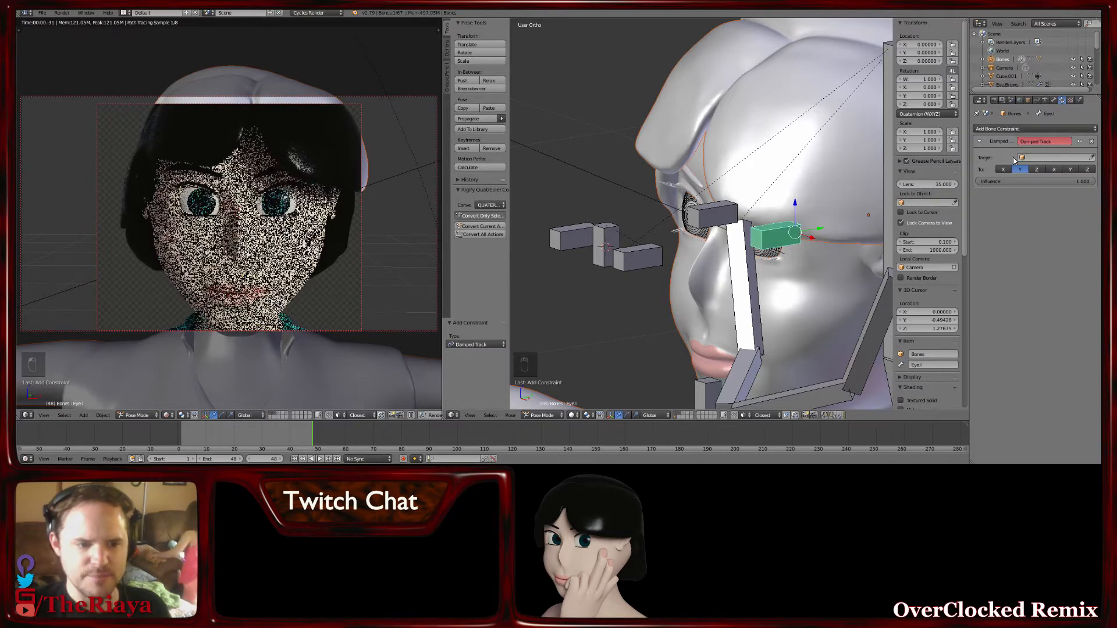
right_click(714, 215)
left_click(1002, 130)
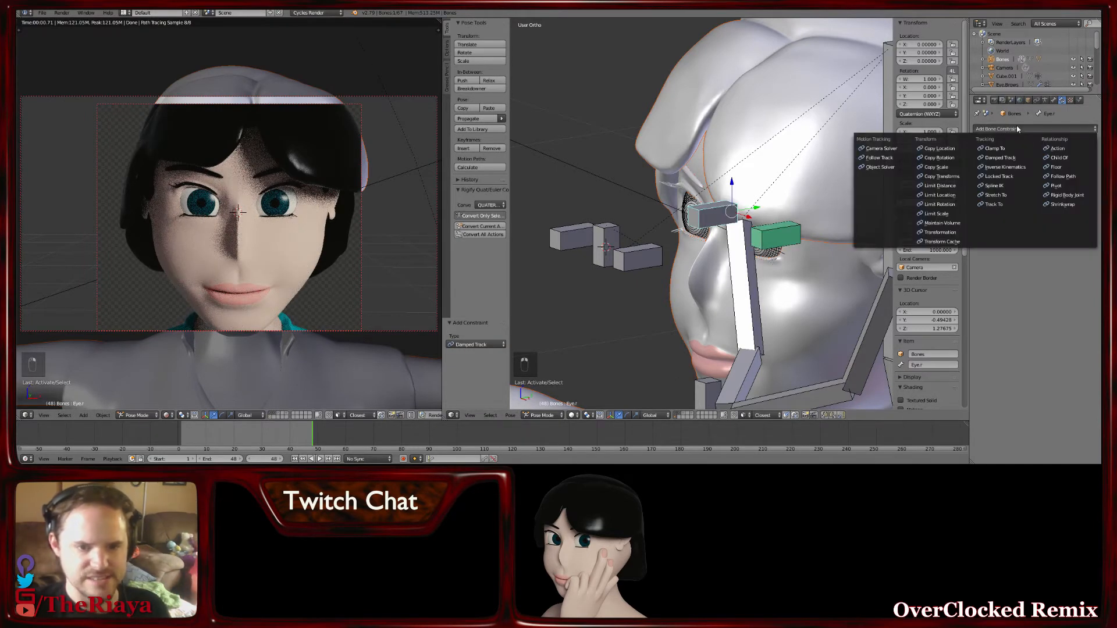
left_click(1007, 158)
Set the Eye.l bone's Damped Track target to the Bones armature and its target bone to EyeCon.l
right_click(776, 235)
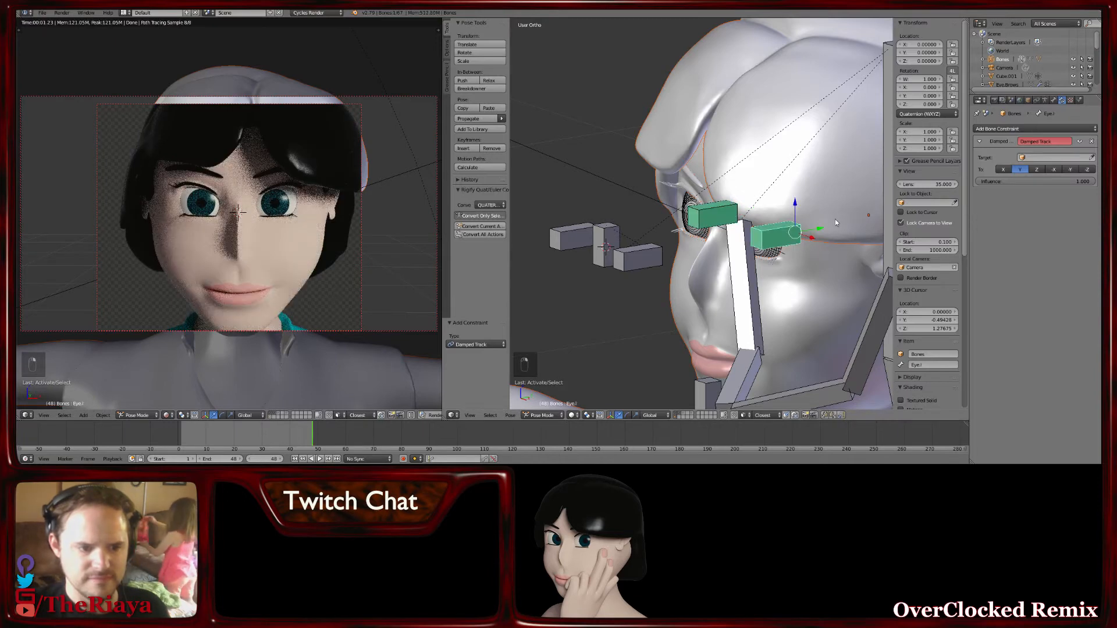
left_click(1041, 157)
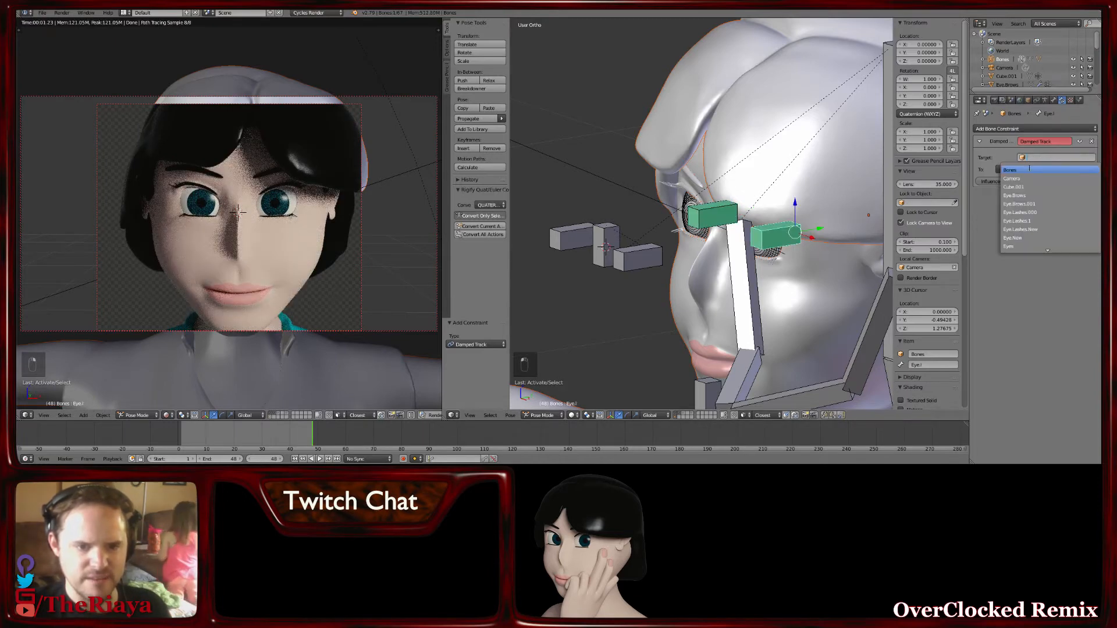
left_click(1030, 169)
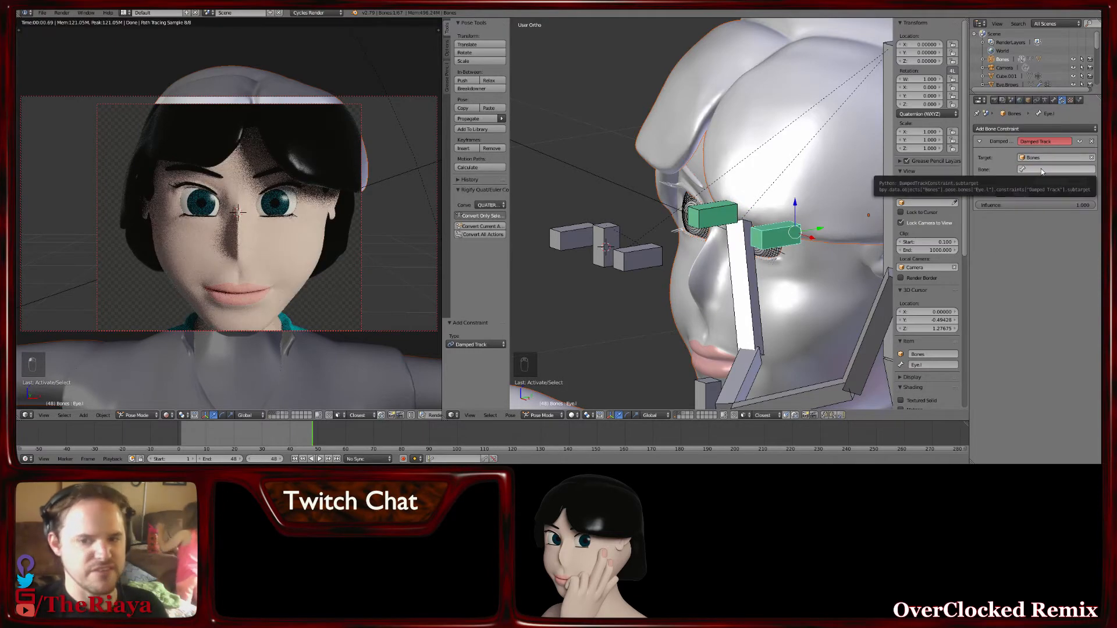
left_click(1049, 170)
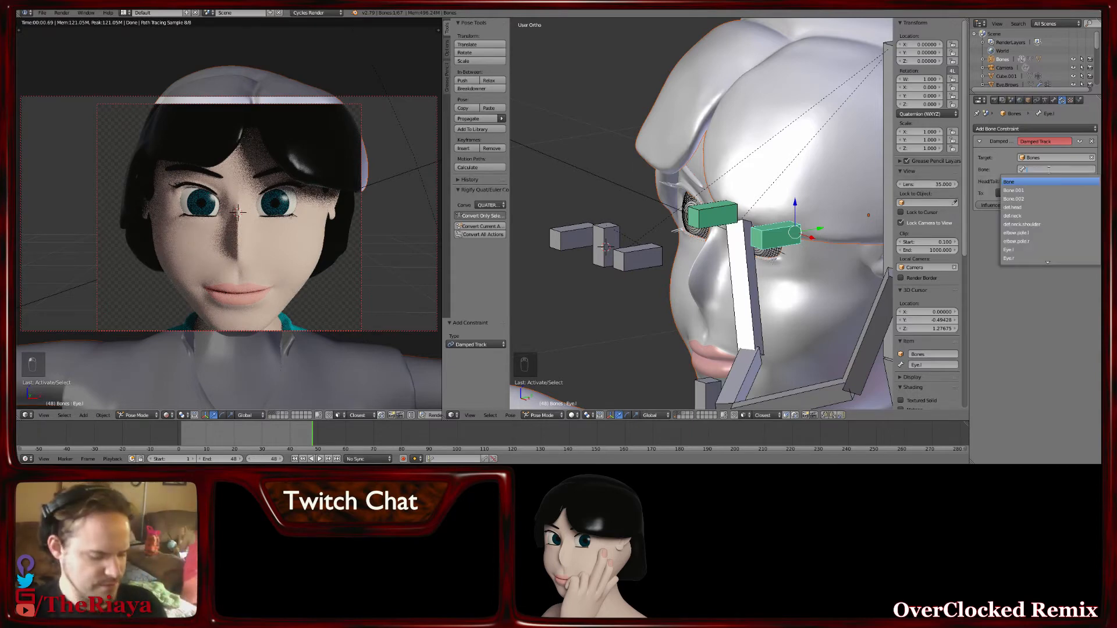
type("eye")
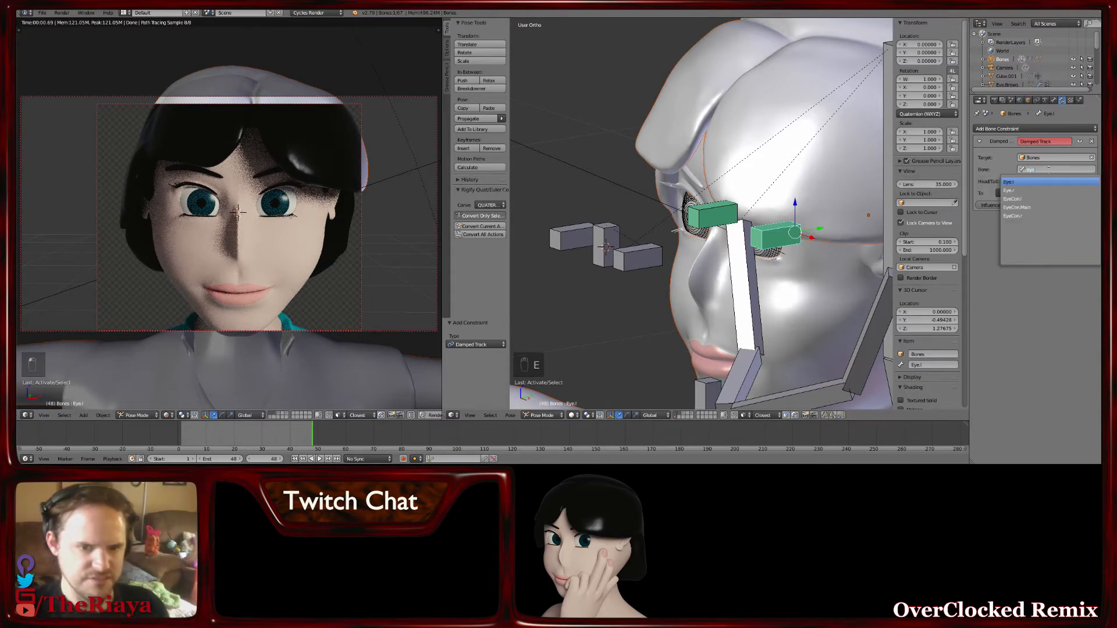
left_click(1037, 199)
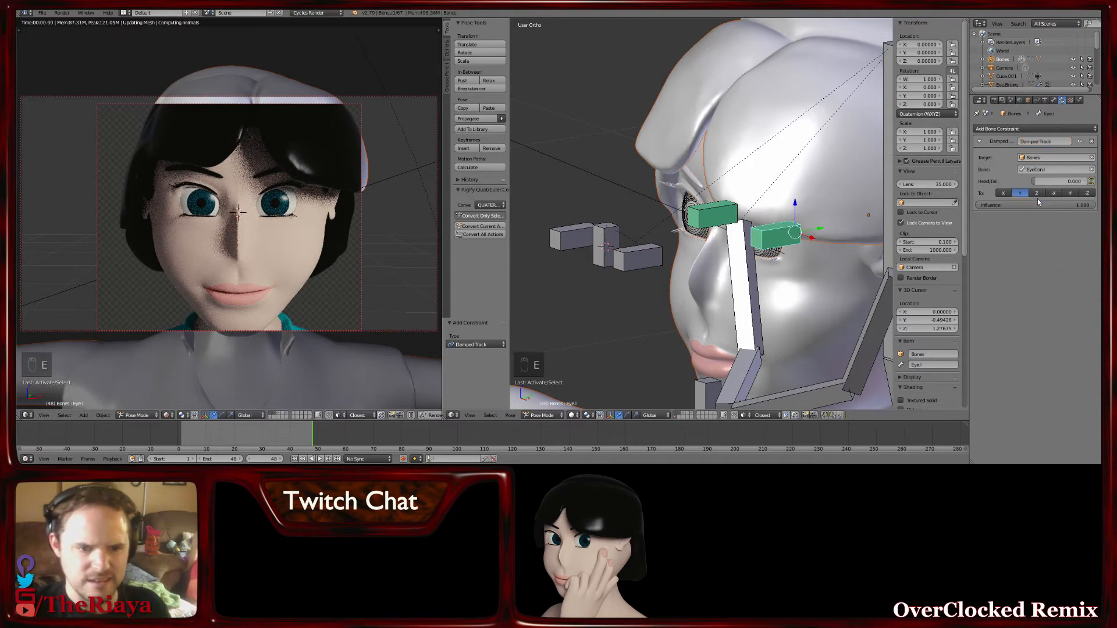
Set the Eye.r bone's Damped Track target to the Bones armature and its target bone to EyeCon.r
right_click(724, 218)
left_click(1035, 158)
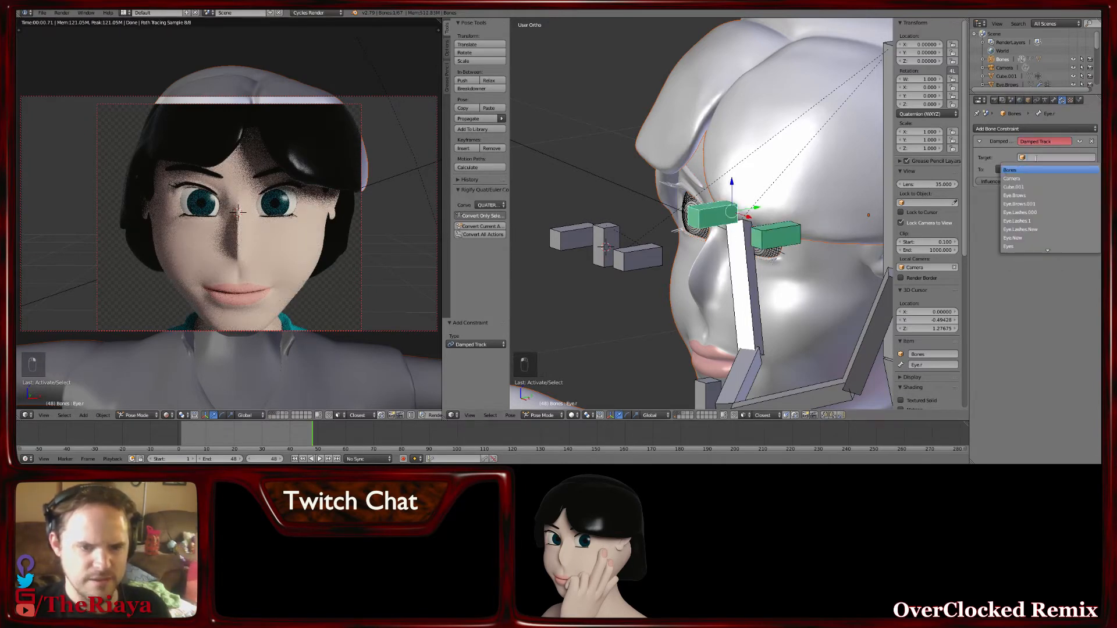
type("eye")
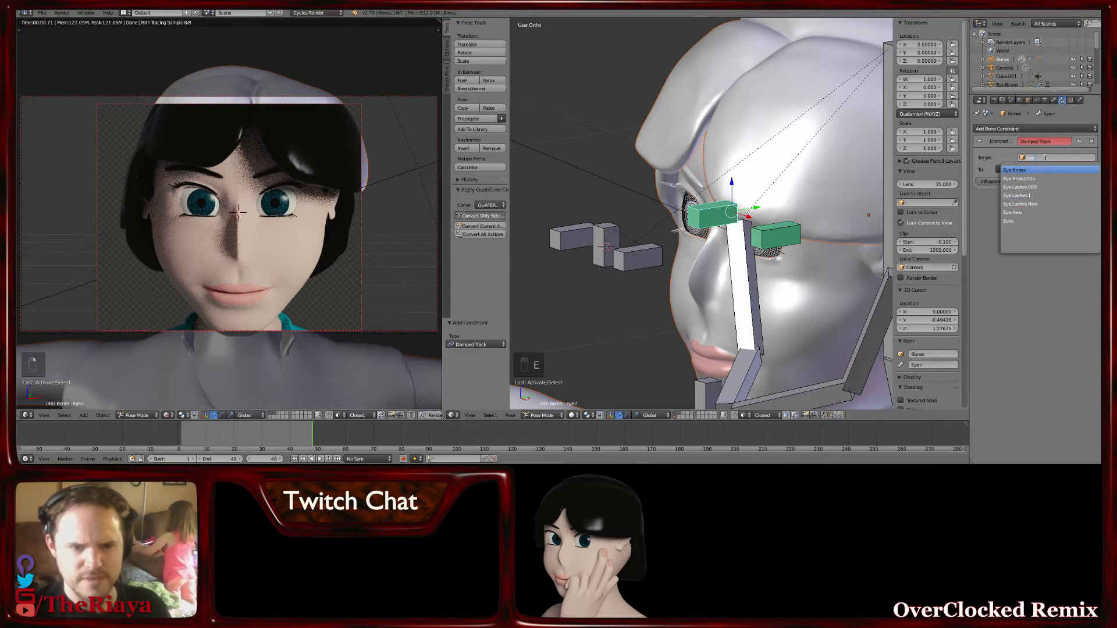
key("BackSpace")
key("BackSpace")
key("BackSpace")
left_click(1029, 171)
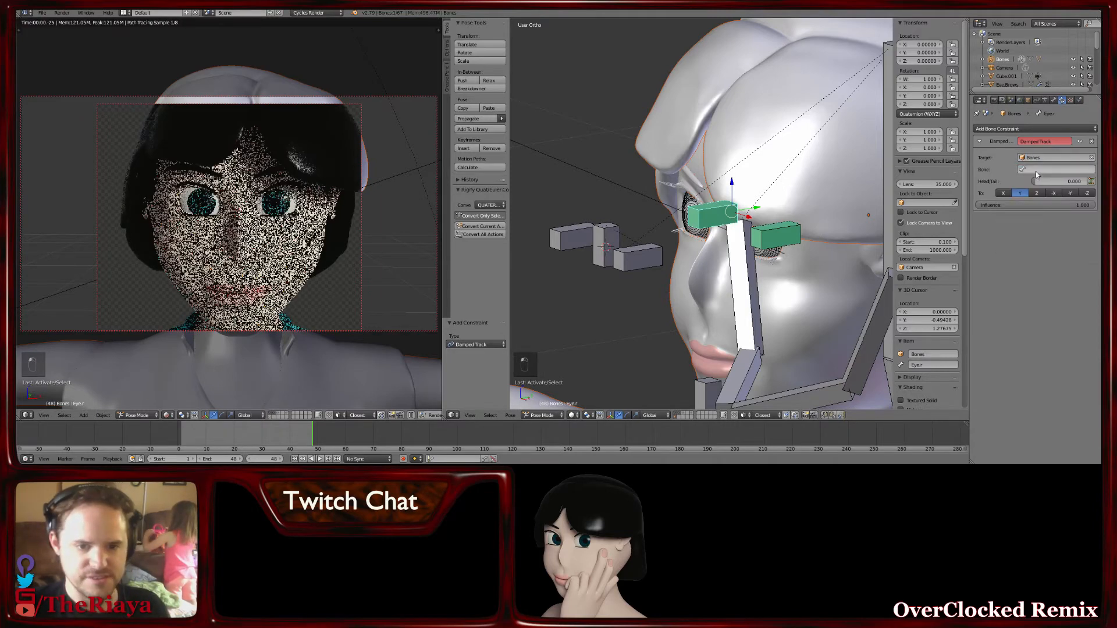
left_click(1037, 168)
type("eye")
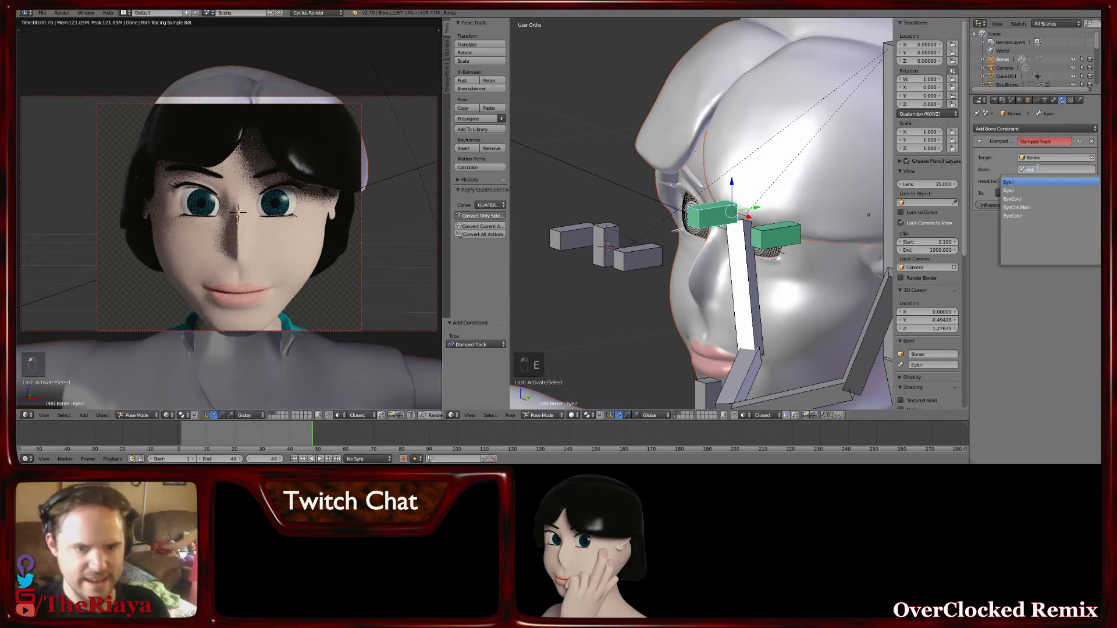
left_click(1027, 216)
Test the left eye bone's tracking by moving the EyeCon.l bone around, and cancel the move
middle_click_drag(711, 294, 660, 342)
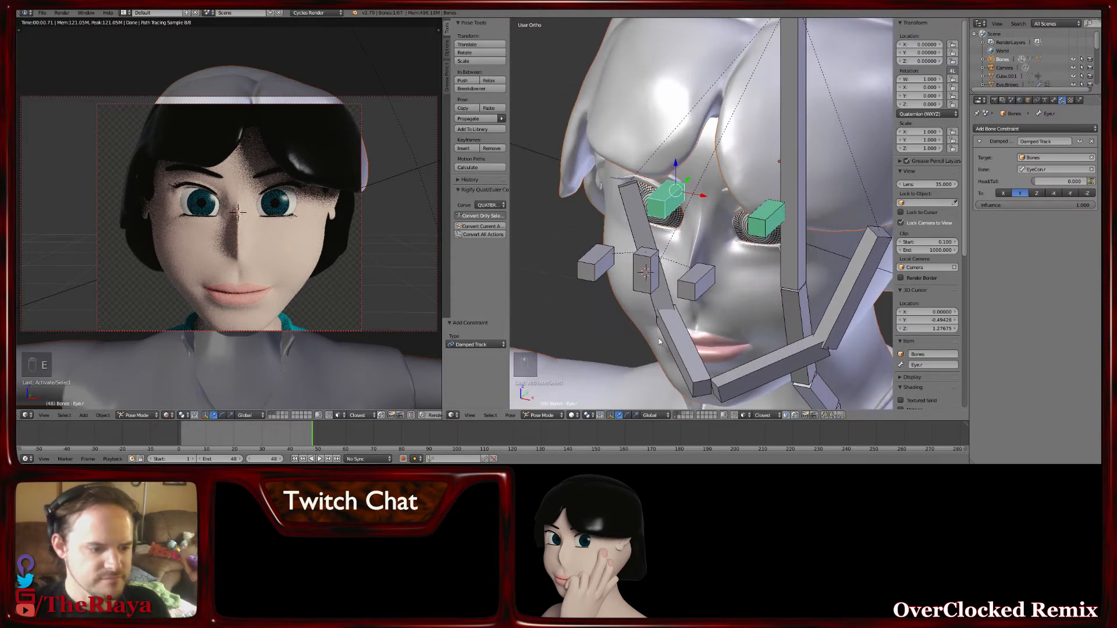
right_click(722, 272)
middle_click_drag(721, 273, 823, 238)
key("g")
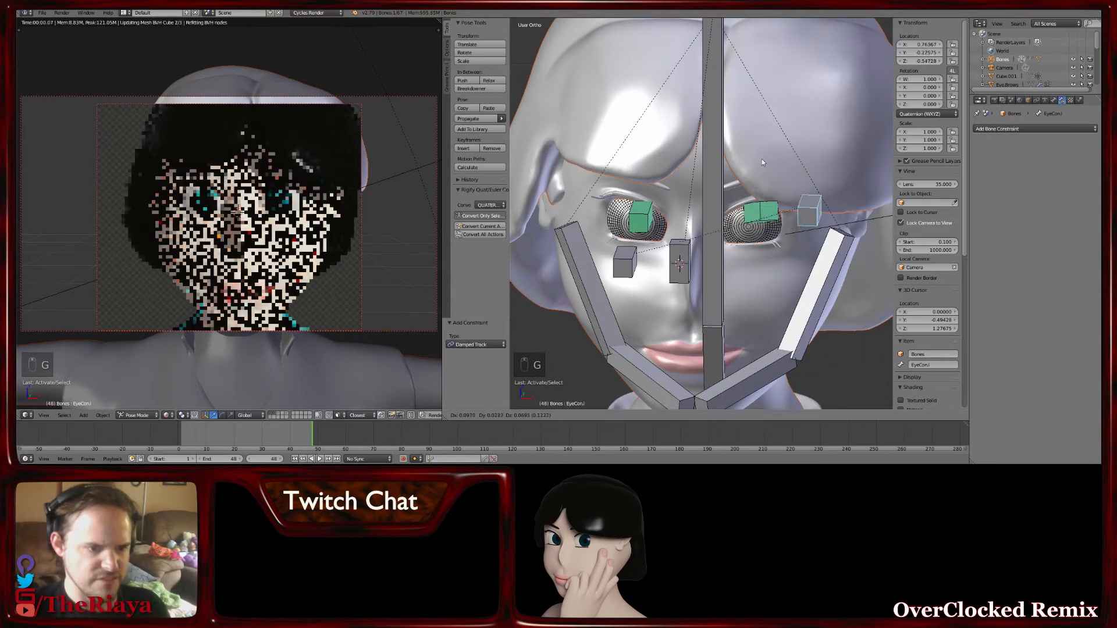
right_click(787, 176)
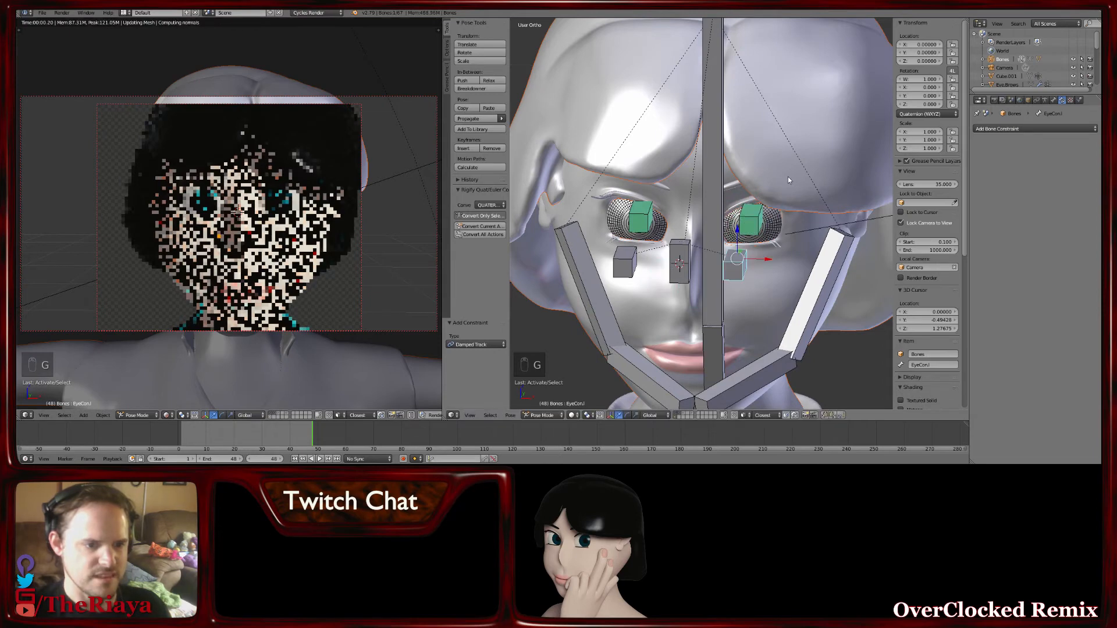
Test both eye bones' tracking by moving the EyeCon.Main bone in different directions, cancelling each move
right_click(683, 259)
middle_click_drag(684, 259, 684, 259)
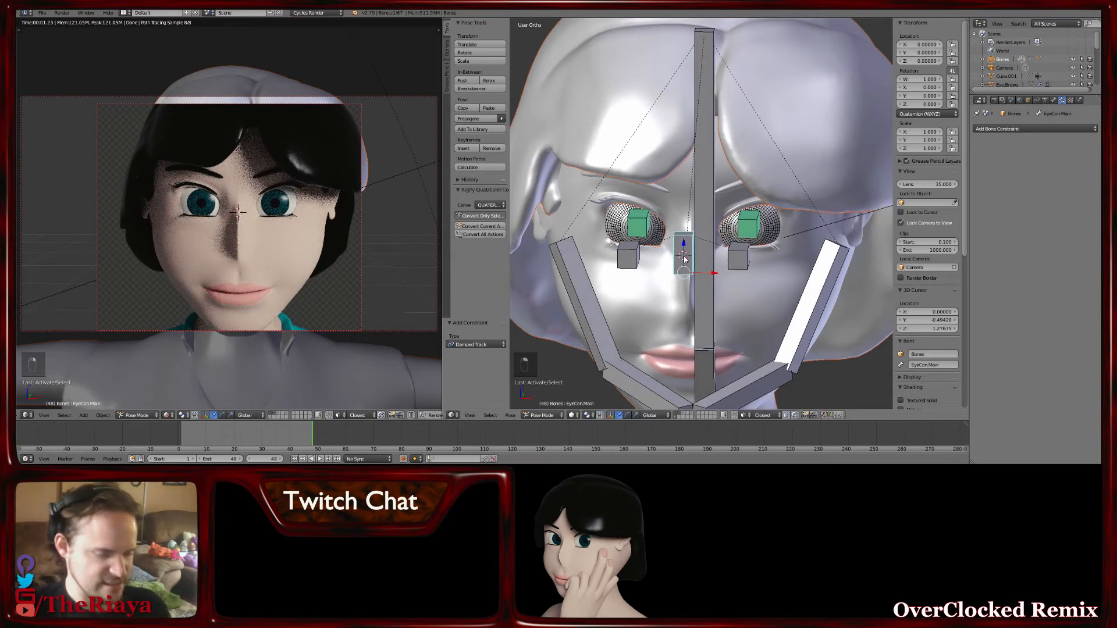
key("g")
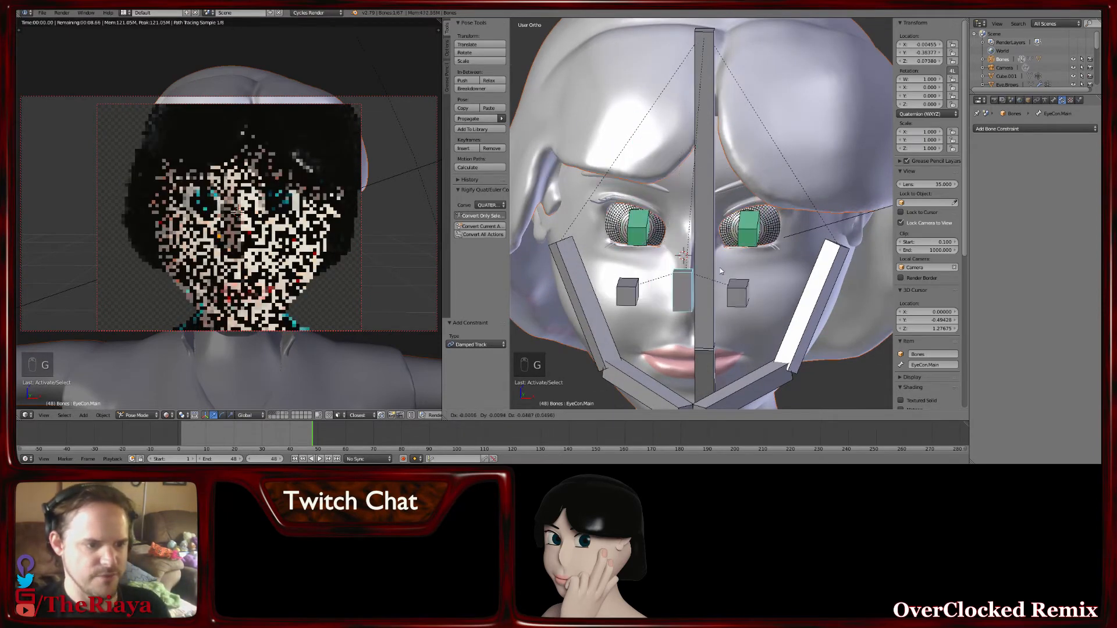
right_click(720, 271)
mouse_move(731, 242)
middle_mouse_down()
mouse_move(669, 248)
mouse_move(736, 247)
middle_mouse_up()
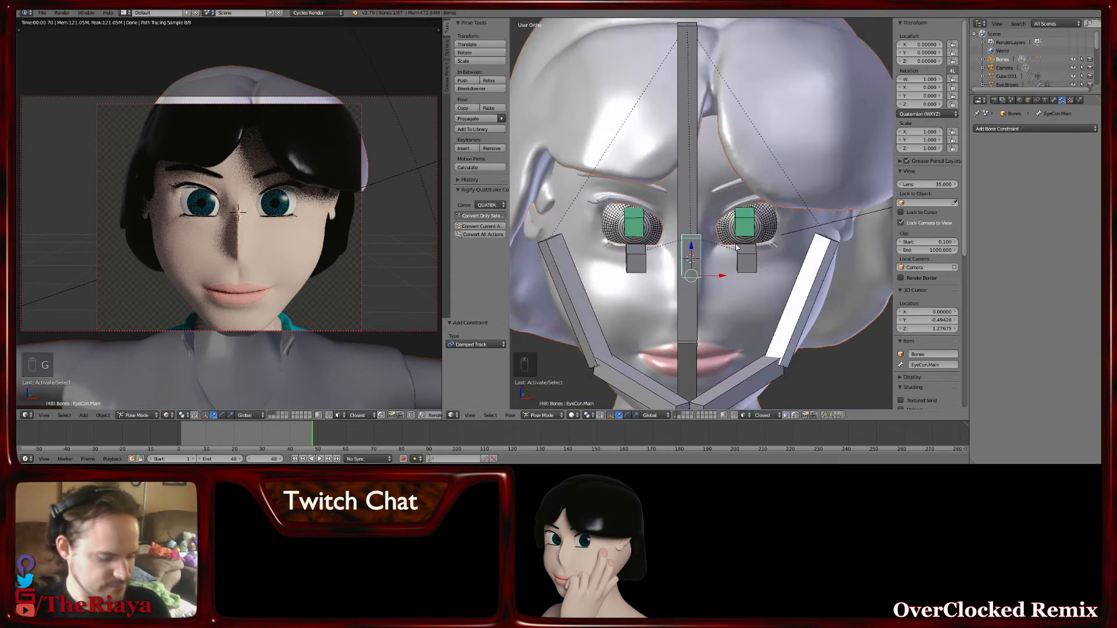
key("g")
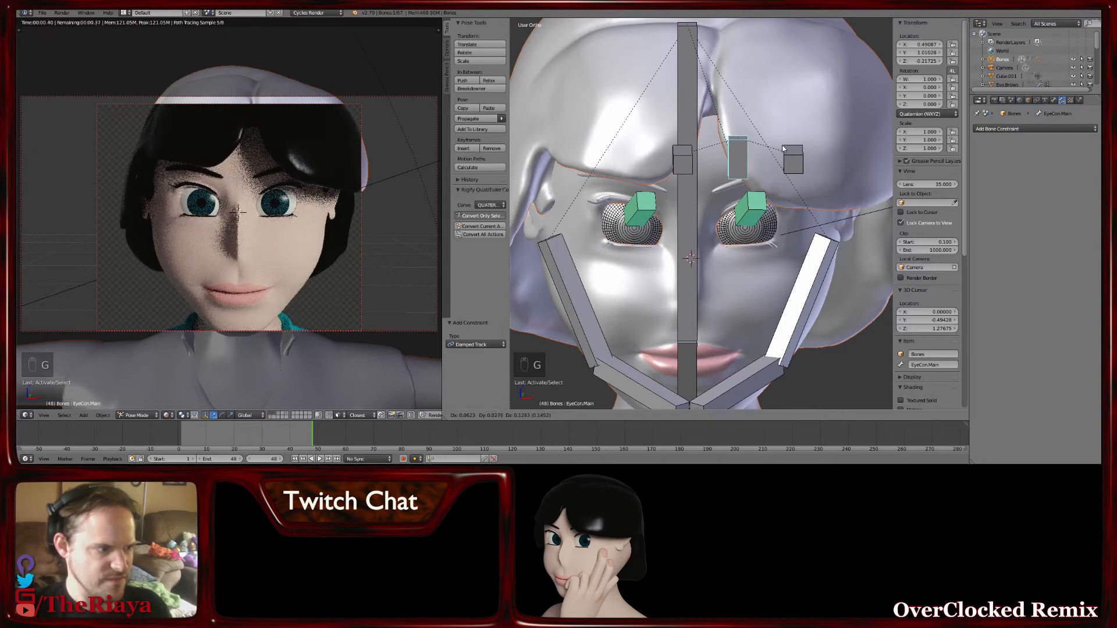
right_click(783, 150)
Leave Pose Mode and parent the Eye.New mesh to the Bones armature with Automatic Weights
middle_click_drag(780, 175, 743, 233)
left_click(553, 414)
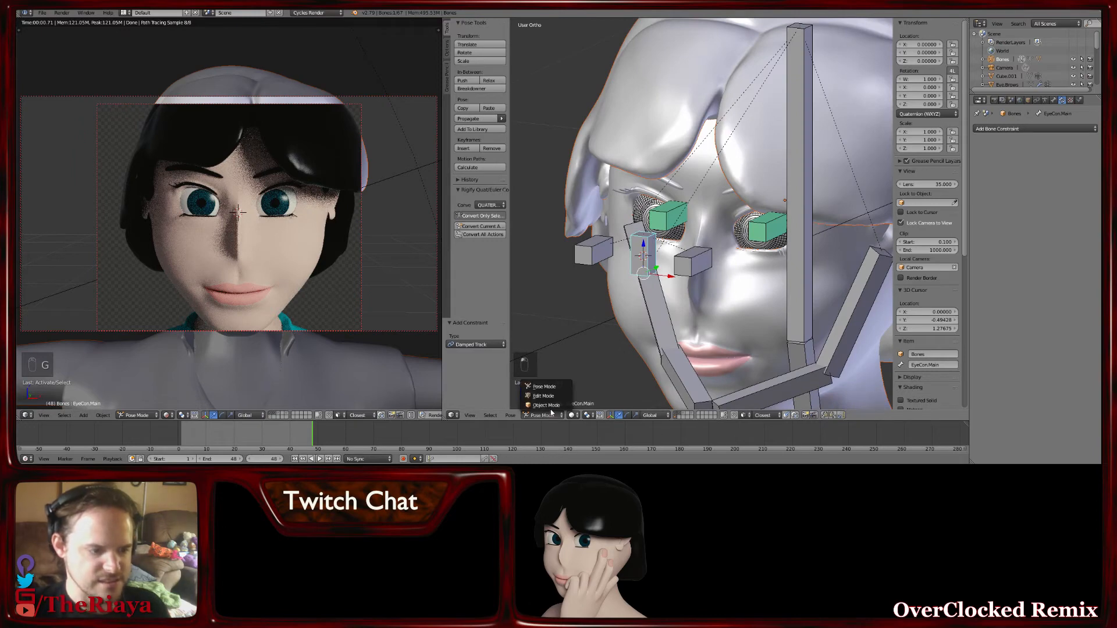
left_click(547, 385)
middle_click_drag(777, 251, 662, 275)
right_click(729, 231)
scroll(729, 231, "up", 3)
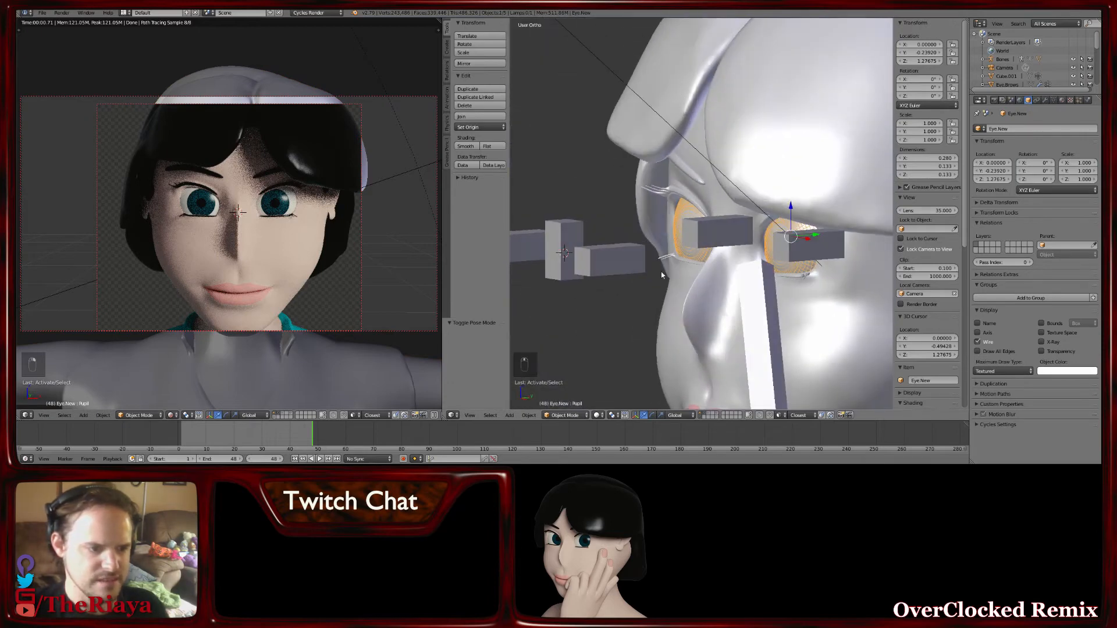
right_click(619, 260)
middle_click_drag(618, 194, 628, 198)
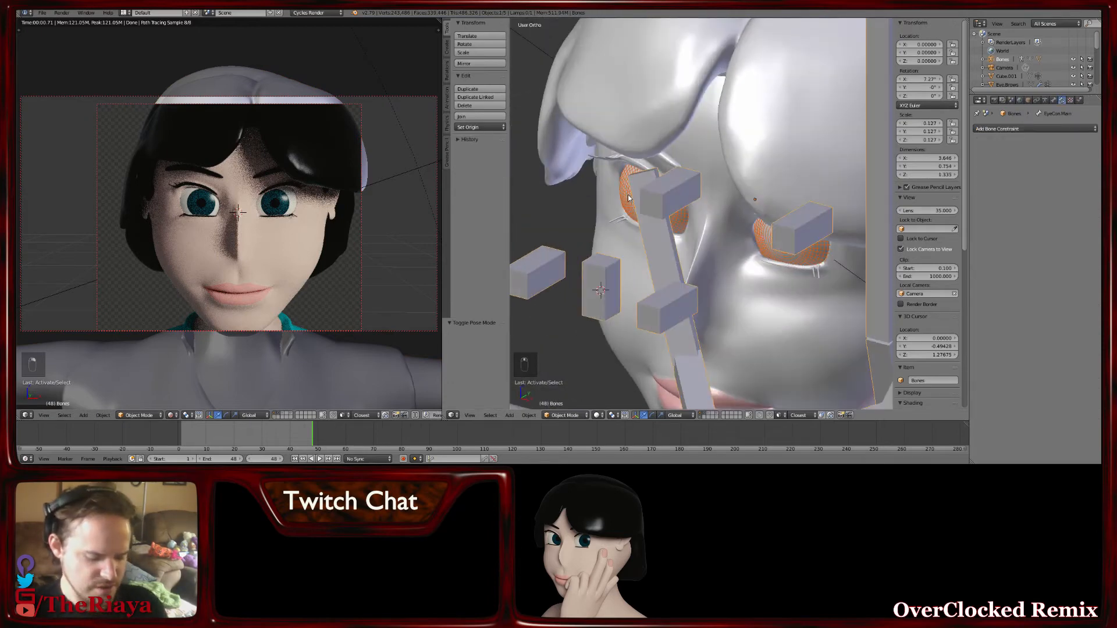
key("ctrl+p")
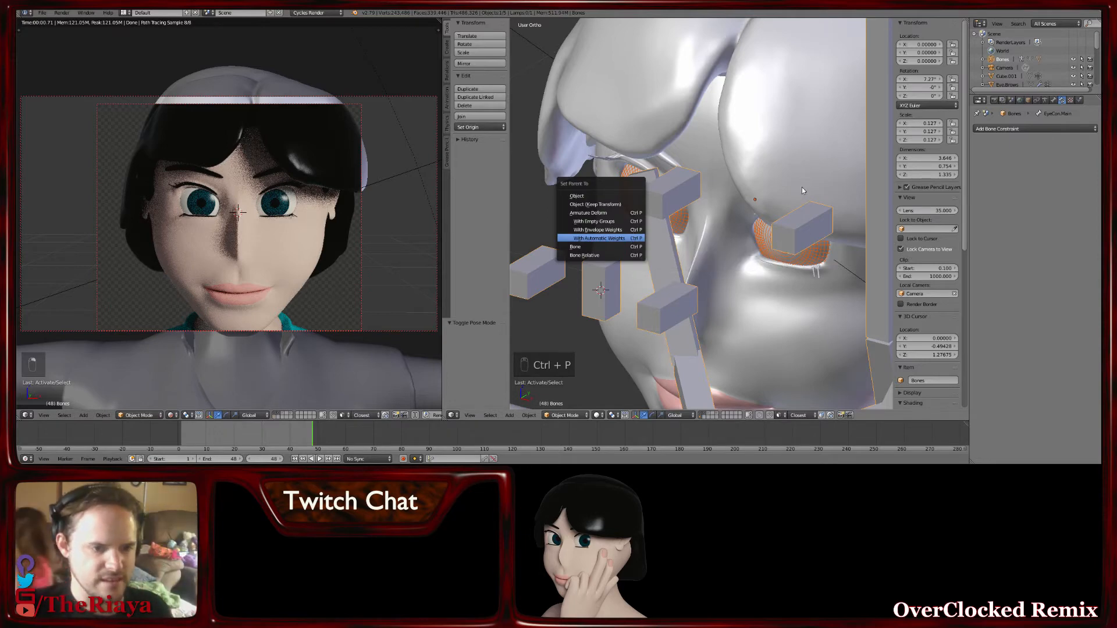
key("Return")
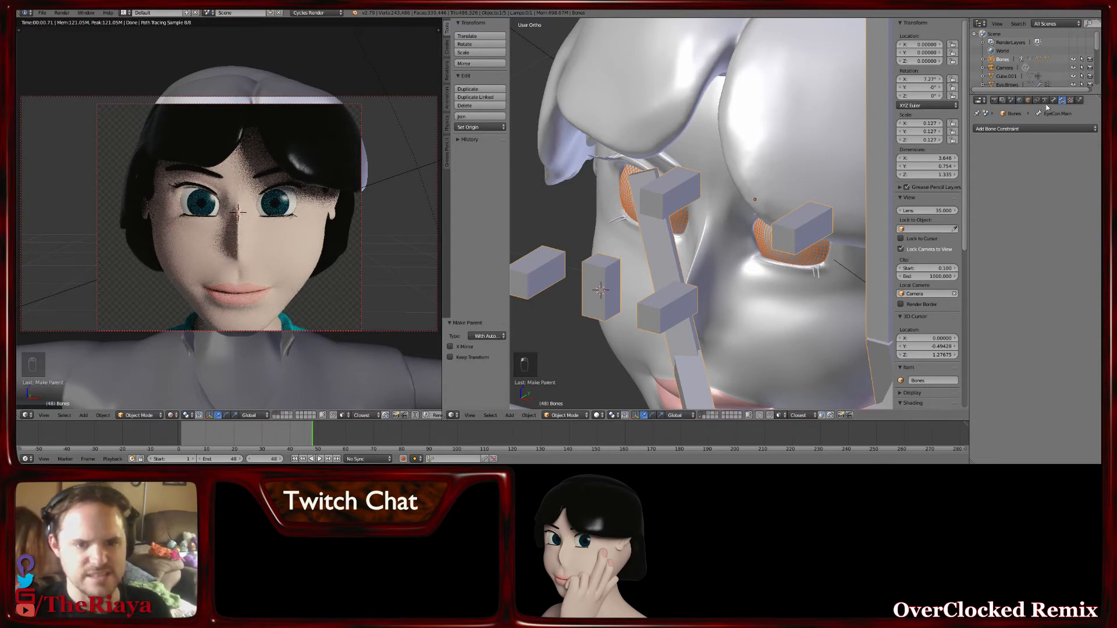
Check the Eye.New mesh's vertex groups and its Armature modifier settings
left_click(1053, 100)
right_click(774, 241)
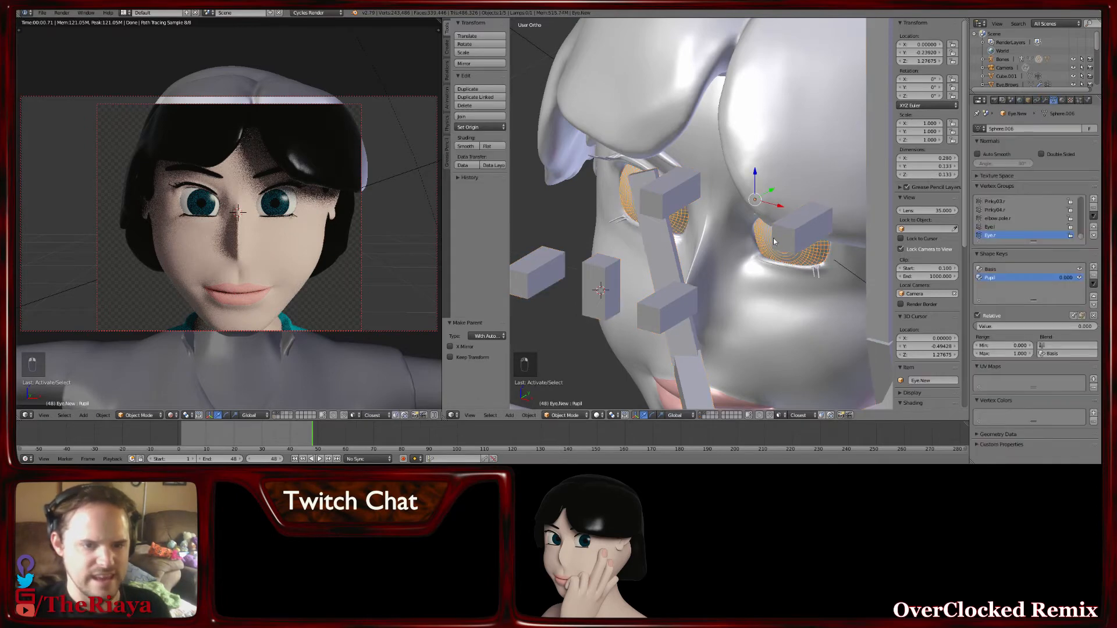
left_click(1062, 100)
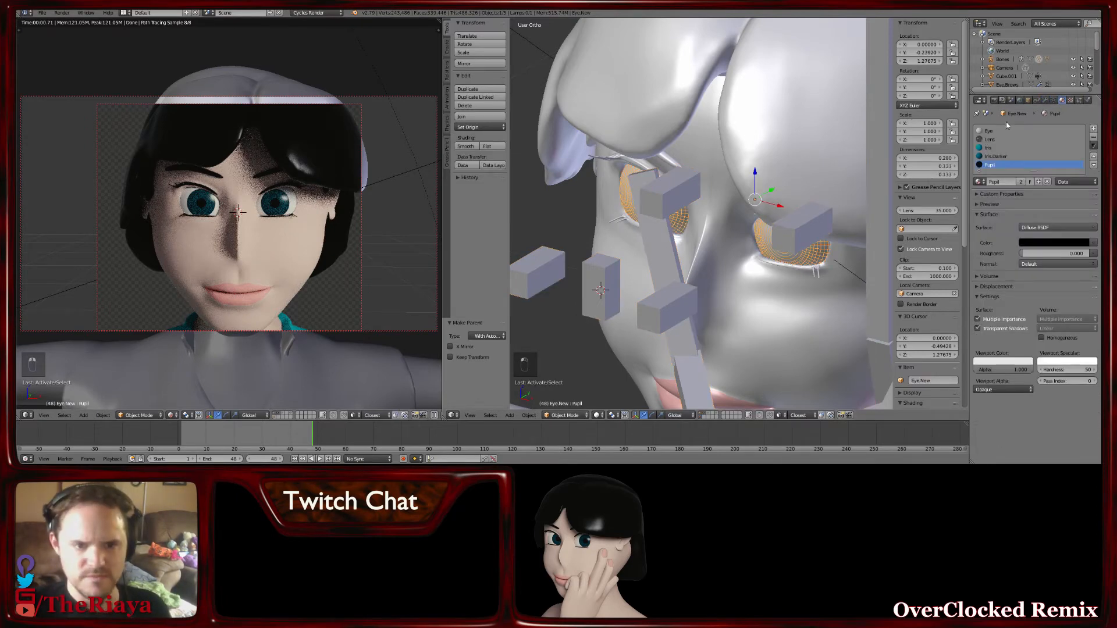
left_click(1053, 100)
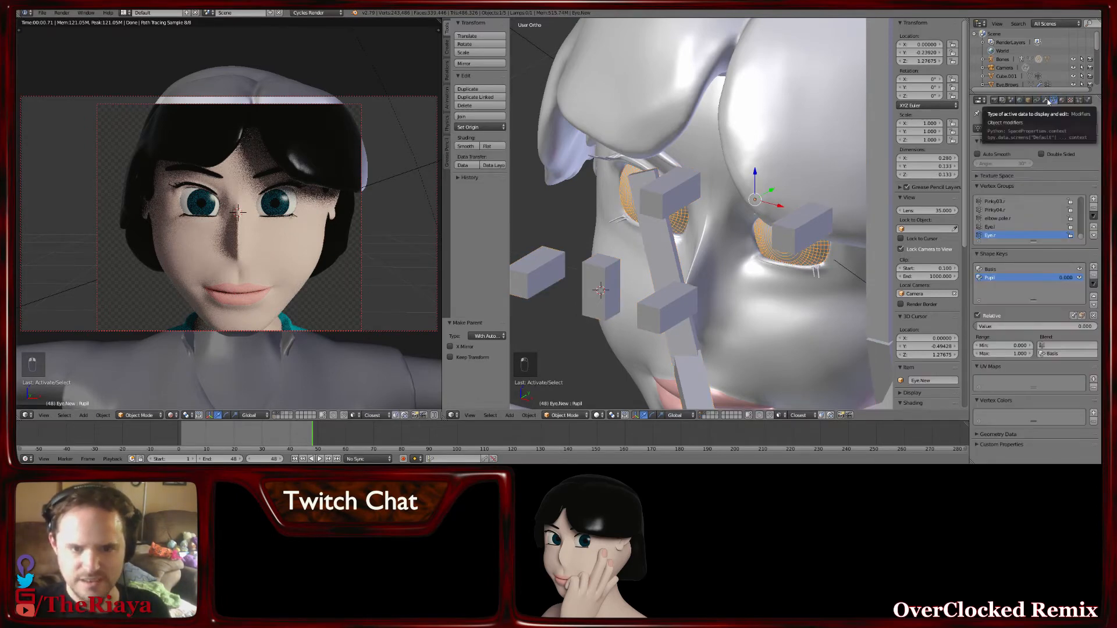
left_click(1047, 100)
left_click(1053, 100)
left_click(1046, 100)
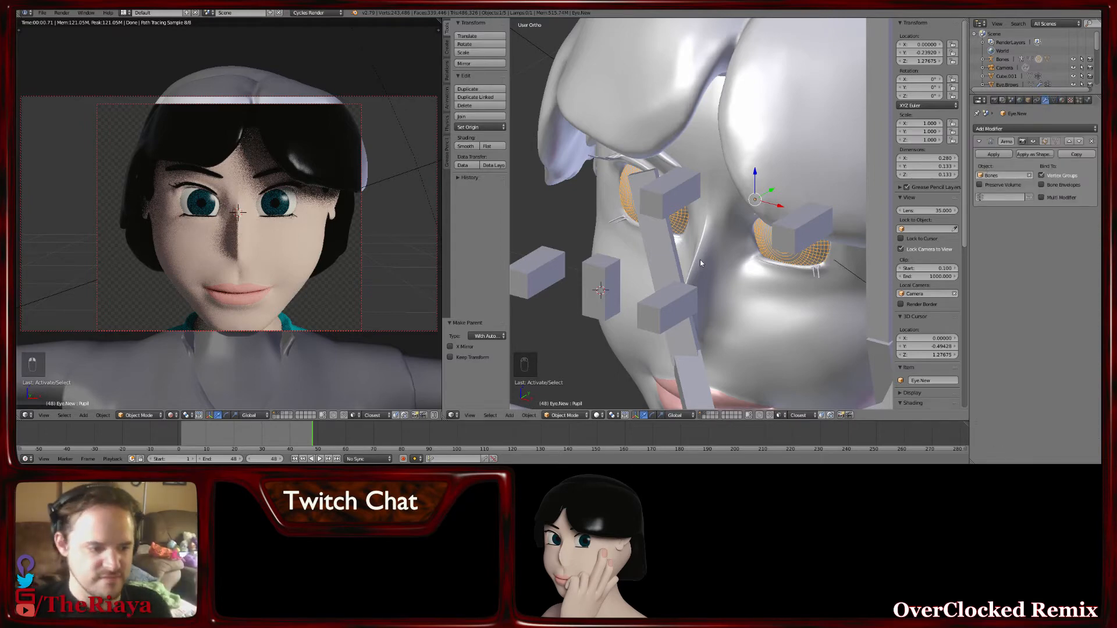
middle_click_drag(700, 263, 780, 249)
right_click(747, 231)
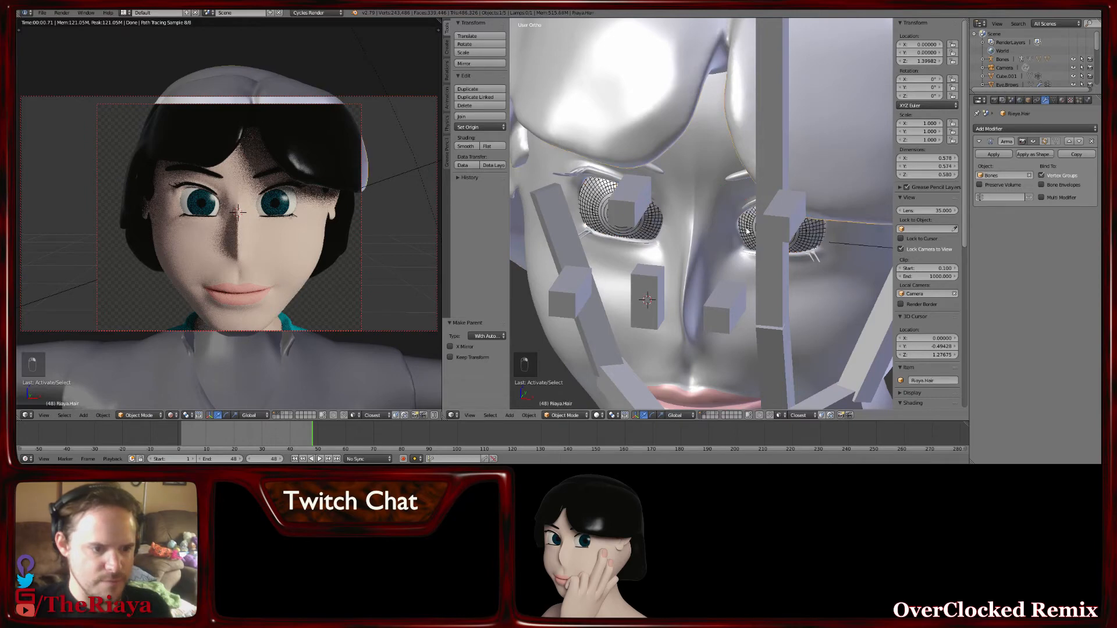
left_click(564, 415)
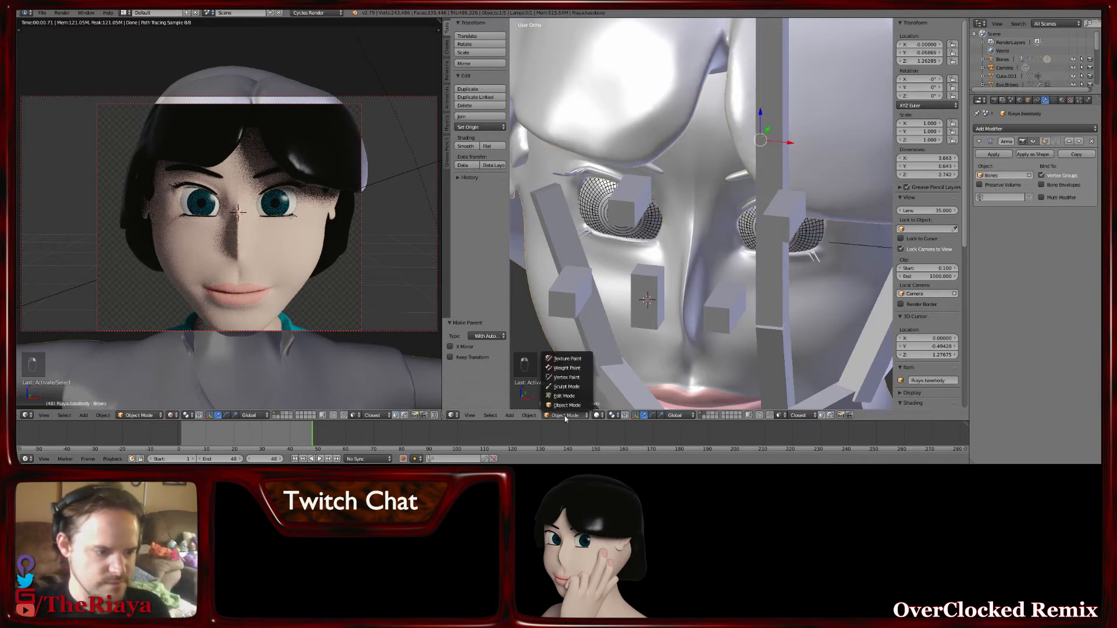
left_click(567, 368)
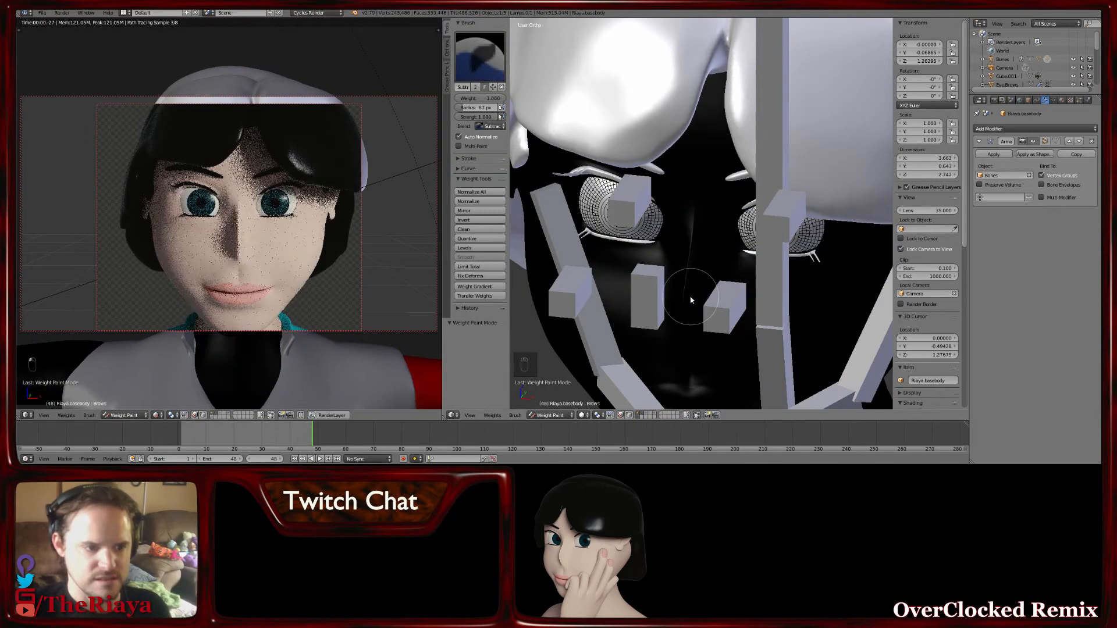
left_click(549, 416)
left_click(547, 401)
Inspect the Eye.New mesh's bone weights in Weight Paint mode, and return to Object Mode
right_click(750, 234)
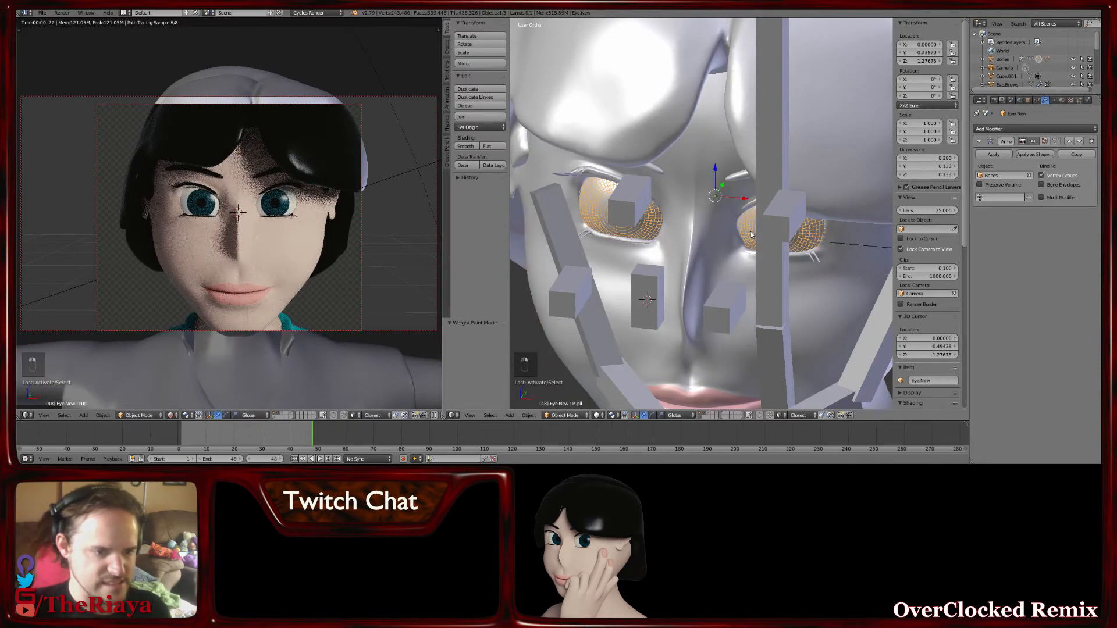
left_click(577, 416)
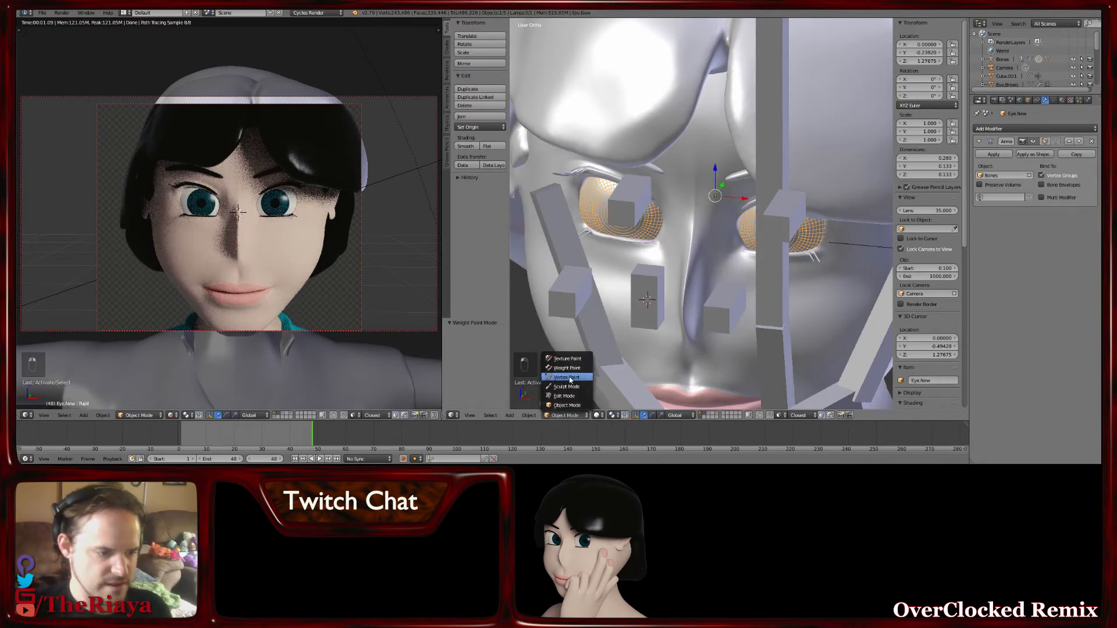
left_click(567, 368)
middle_click_drag(716, 245, 762, 235)
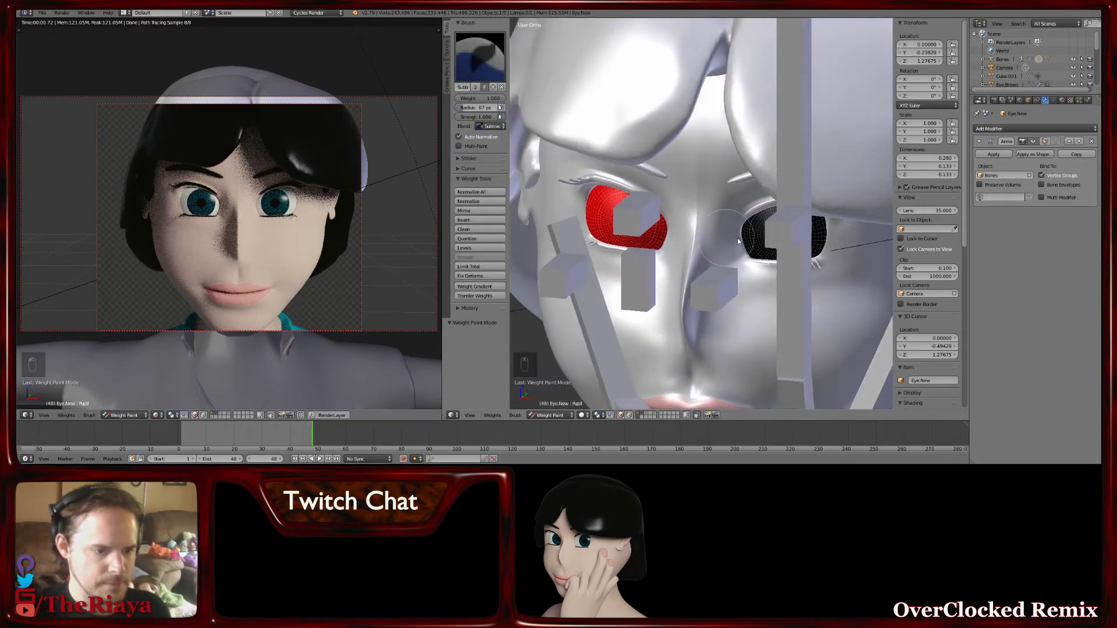
key("ctrl+Tab")
Put the Bones armature in Pose Mode, and select the Eye.New mesh in Weight Paint mode
right_click(769, 233)
key("KP_Decimal")
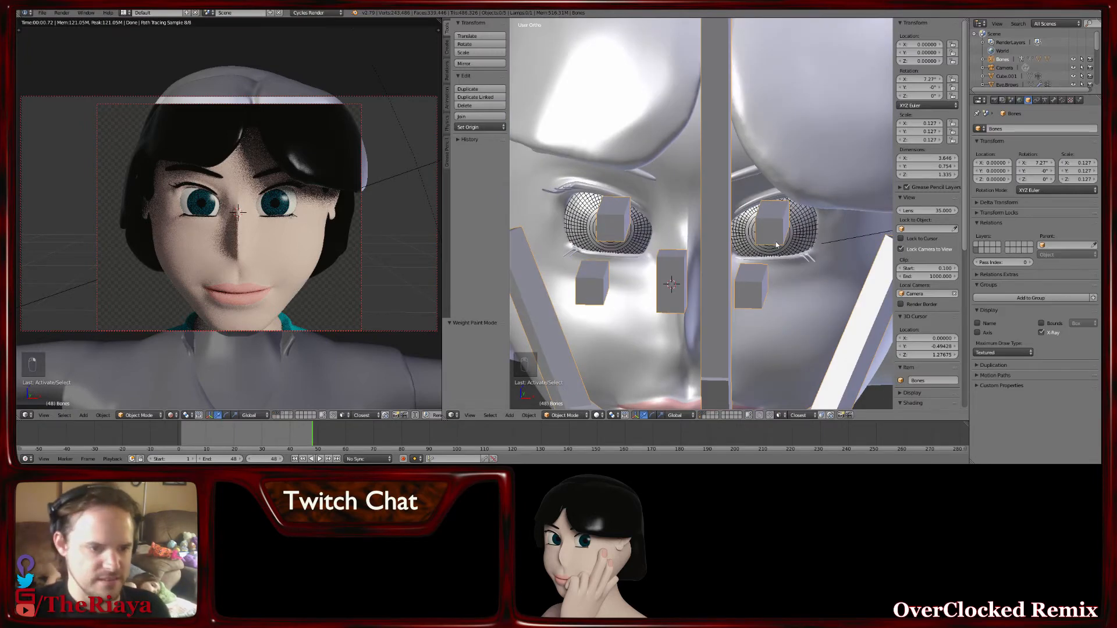
middle_click_drag(777, 245, 752, 250)
middle_click_drag(611, 287, 564, 291)
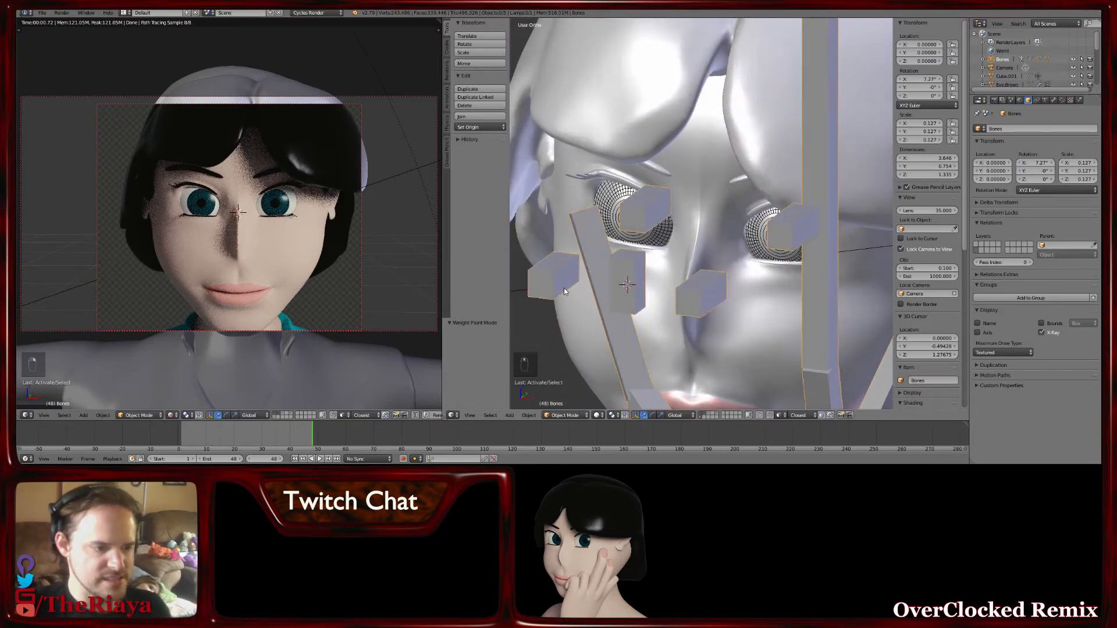
left_click(595, 416)
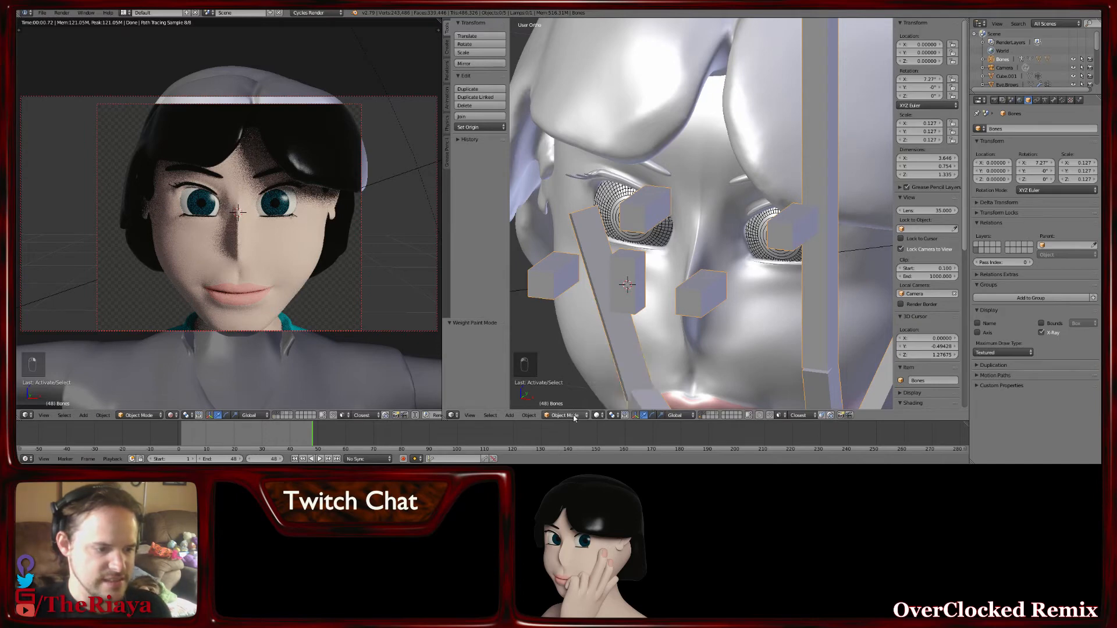
left_click(573, 418)
left_click(565, 386)
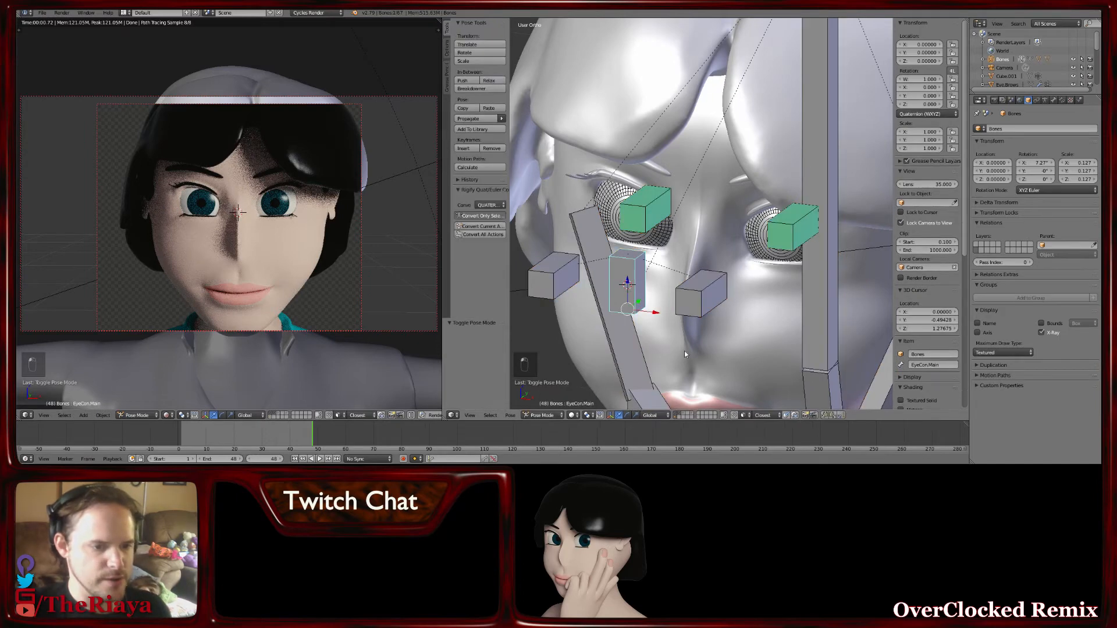
right_click(758, 245)
middle_click_drag(734, 265, 769, 258)
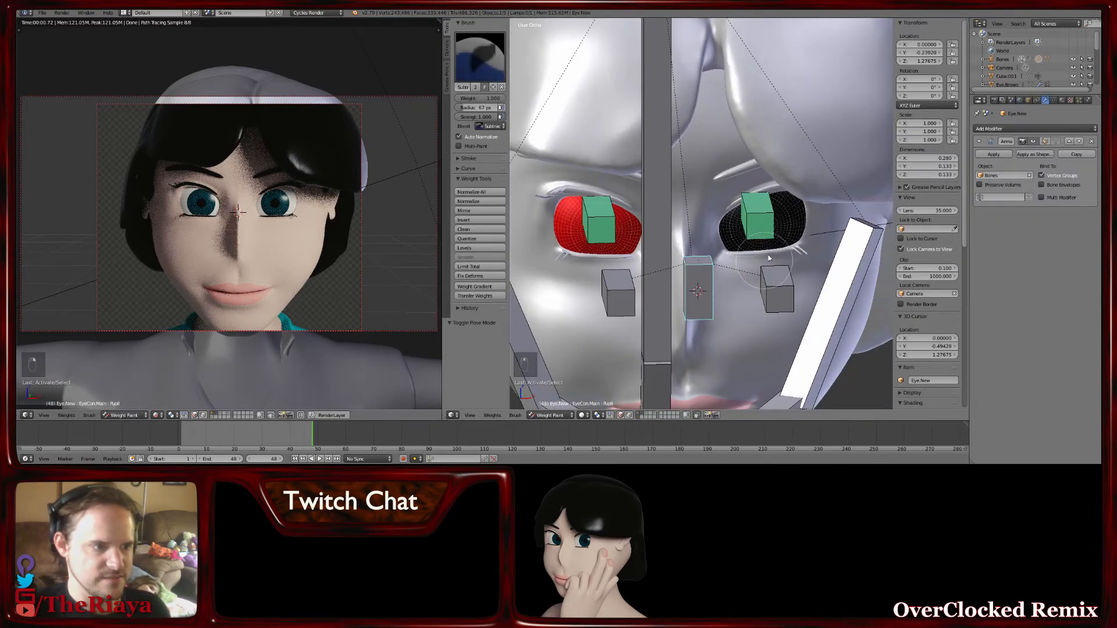
Examine the Eye.l and Eye.r bone weights on the Eye.New mesh, using wireframe shading
right_click(757, 218)
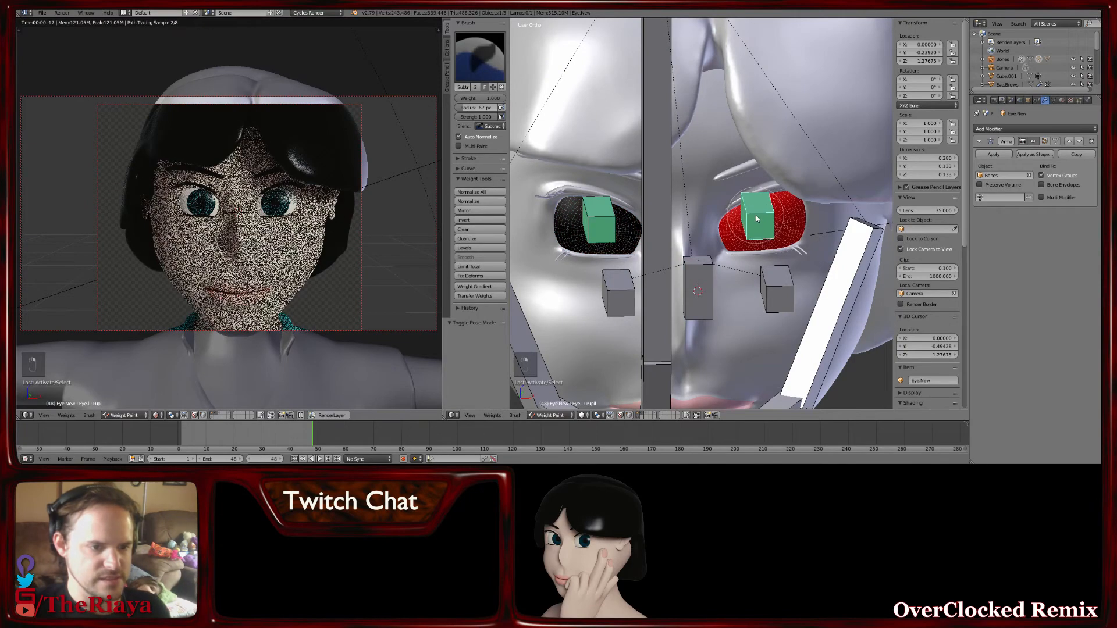
mouse_move(763, 224)
middle_mouse_down("shift")
mouse_move(738, 251)
mouse_move(731, 237)
middle_mouse_up("shift")
key("z")
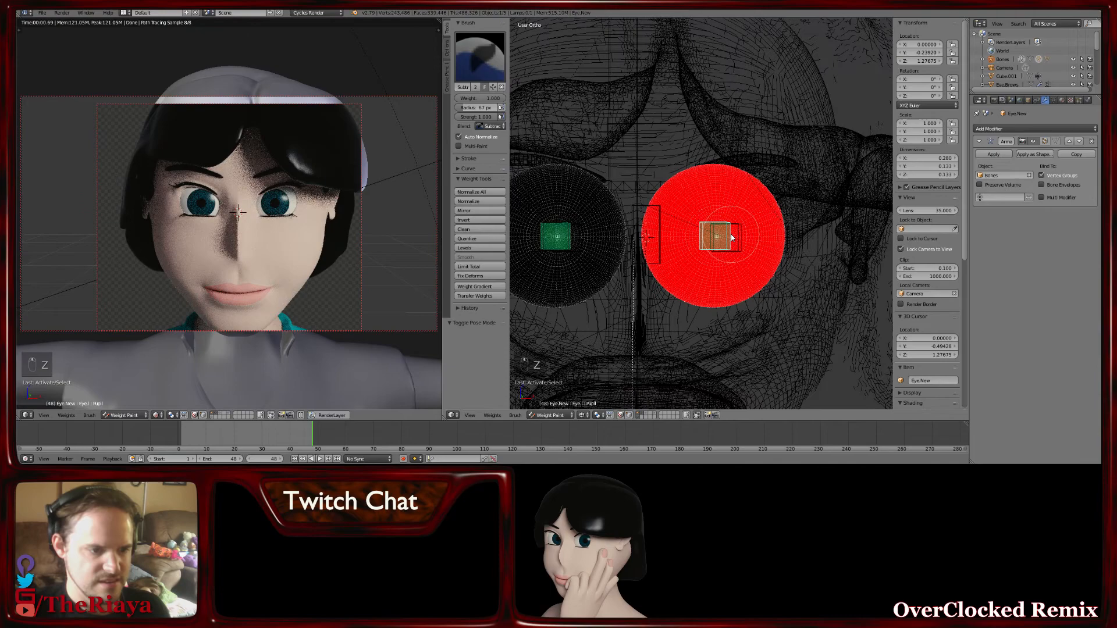
middle_click_drag(555, 236, 607, 230, "shift")
right_click(620, 230)
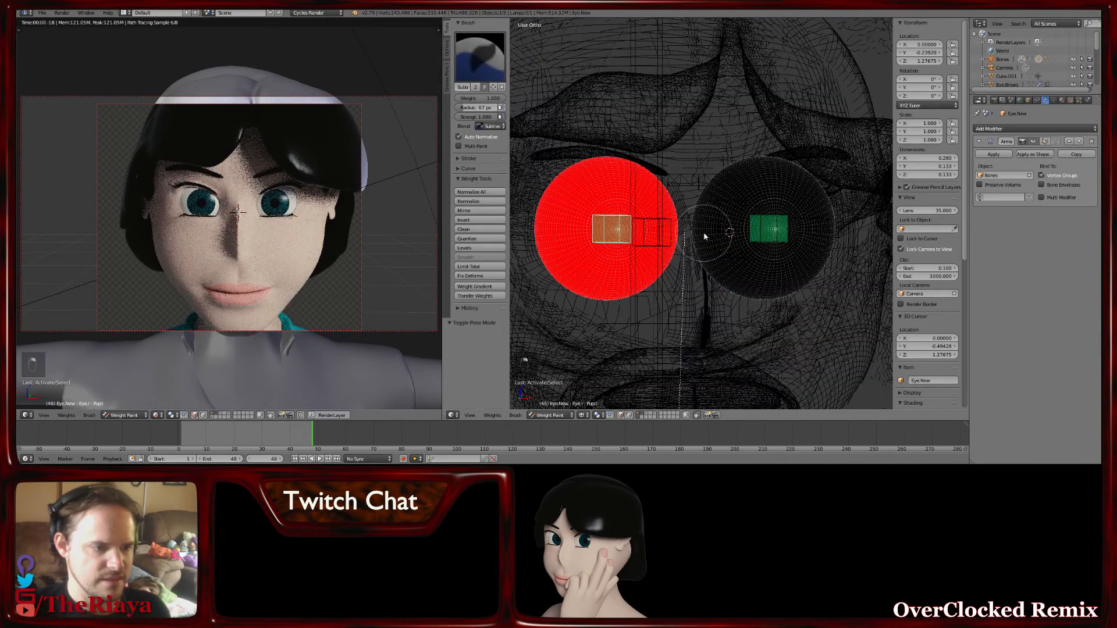
mouse_move(704, 236)
middle_mouse_down()
mouse_move(644, 235)
mouse_move(700, 244)
middle_mouse_up()
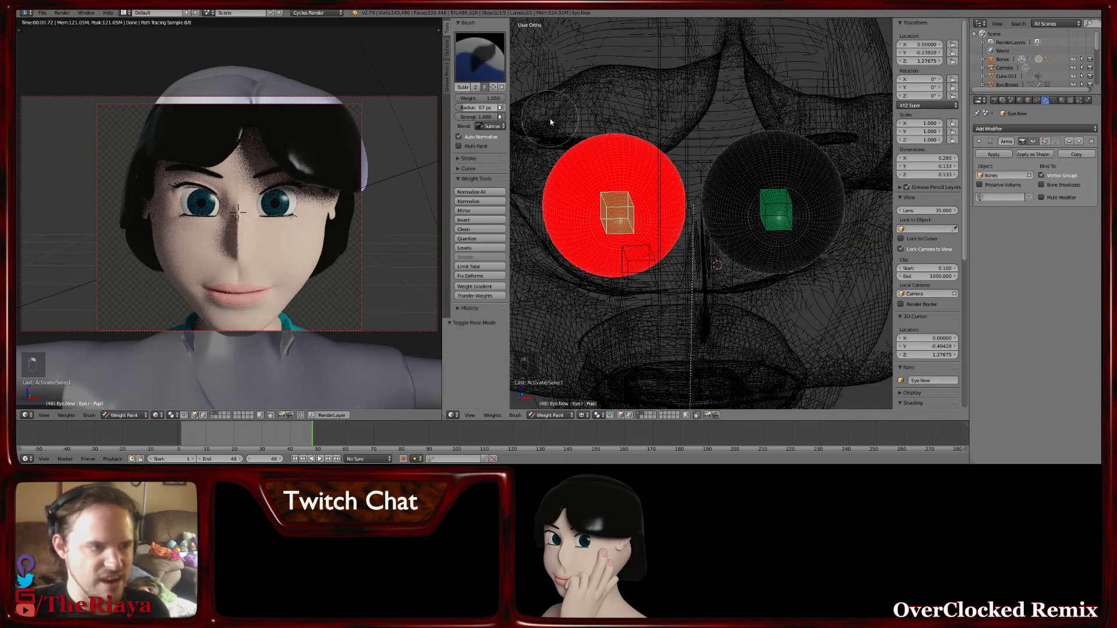
Paint full Eye.r weight over that eye of the Eye.New mesh with an enlarged Add brush
left_click(481, 57)
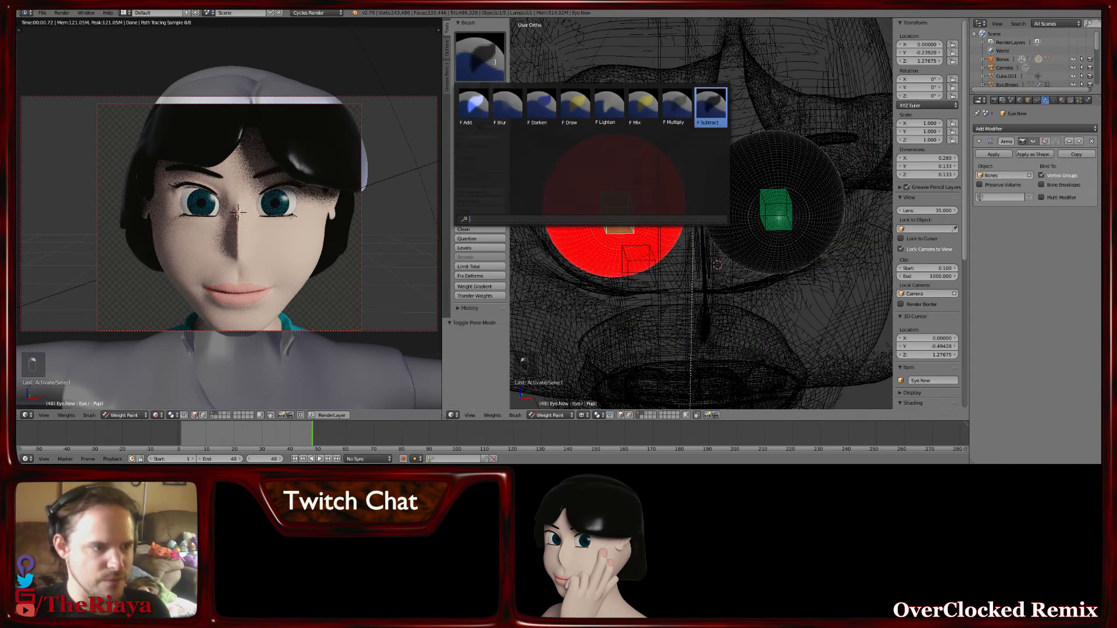
left_click(488, 112)
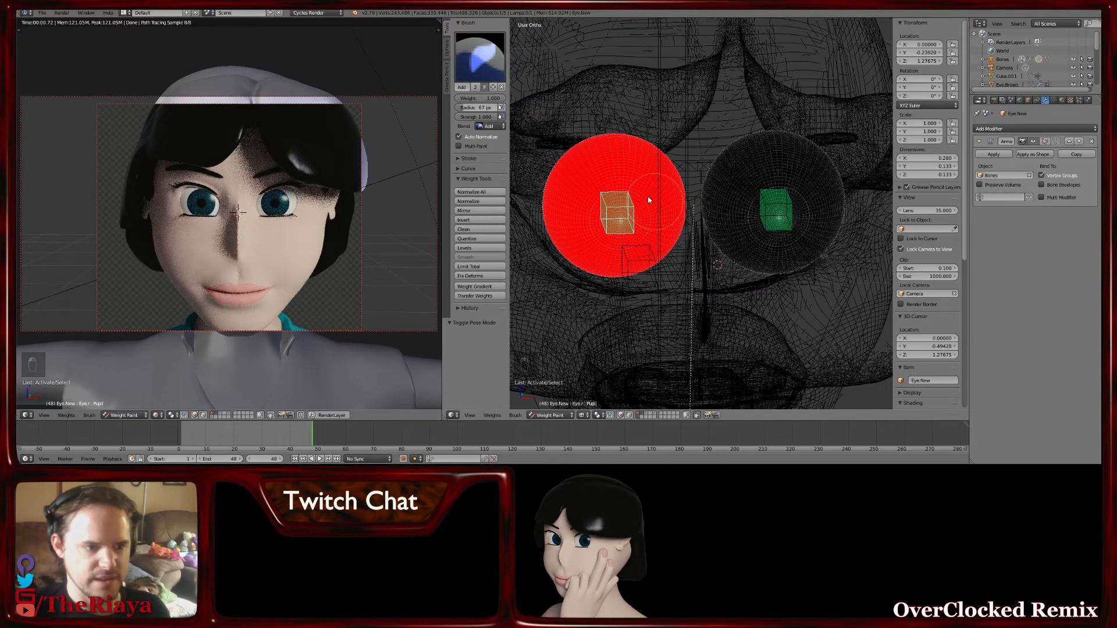
middle_click_drag(649, 200, 639, 180)
key("f")
left_click(616, 166)
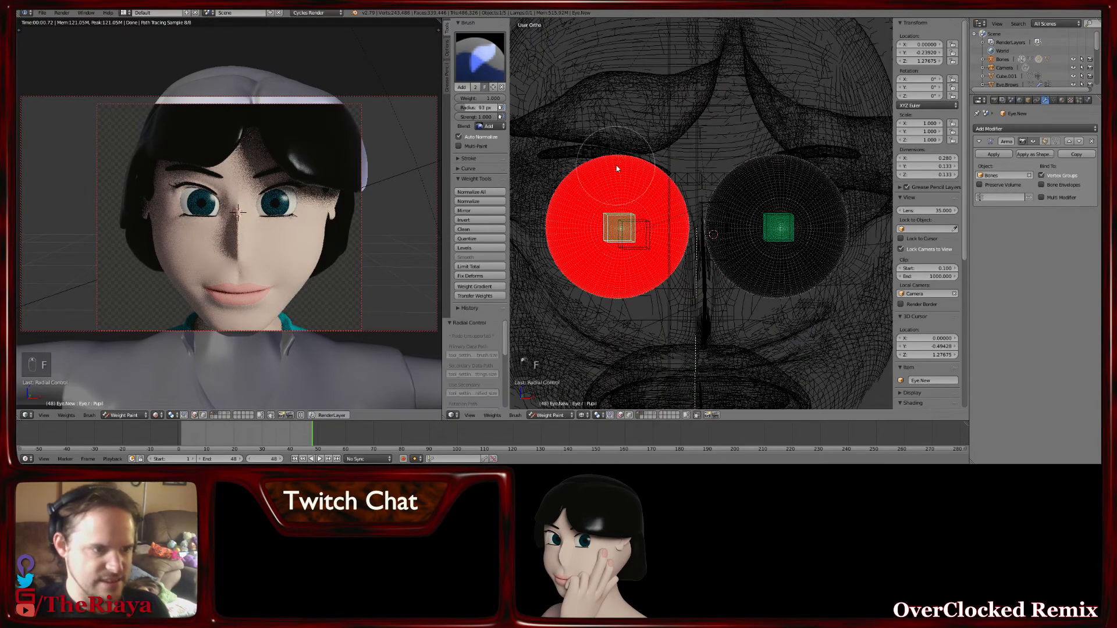
mouse_move(572, 240)
left_mouse_down()
mouse_move(622, 277)
mouse_move(652, 252)
mouse_move(654, 212)
mouse_move(586, 258)
mouse_move(620, 239)
mouse_move(572, 238)
mouse_move(644, 229)
mouse_move(633, 211)
left_mouse_up()
mouse_move(633, 211)
middle_mouse_down()
mouse_move(634, 243)
mouse_move(790, 205)
mouse_move(792, 233)
middle_mouse_up()
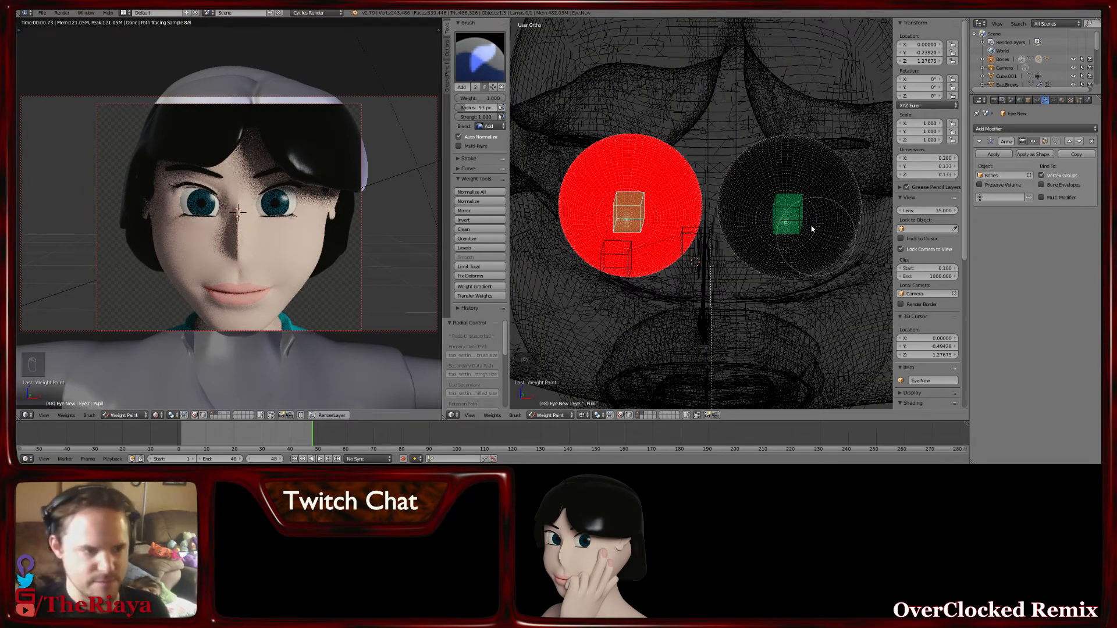
Restore solid shading, take the Eye.New mesh out of Weight Paint mode, and select the EyeCon.Main bone for posing
left_click(551, 415)
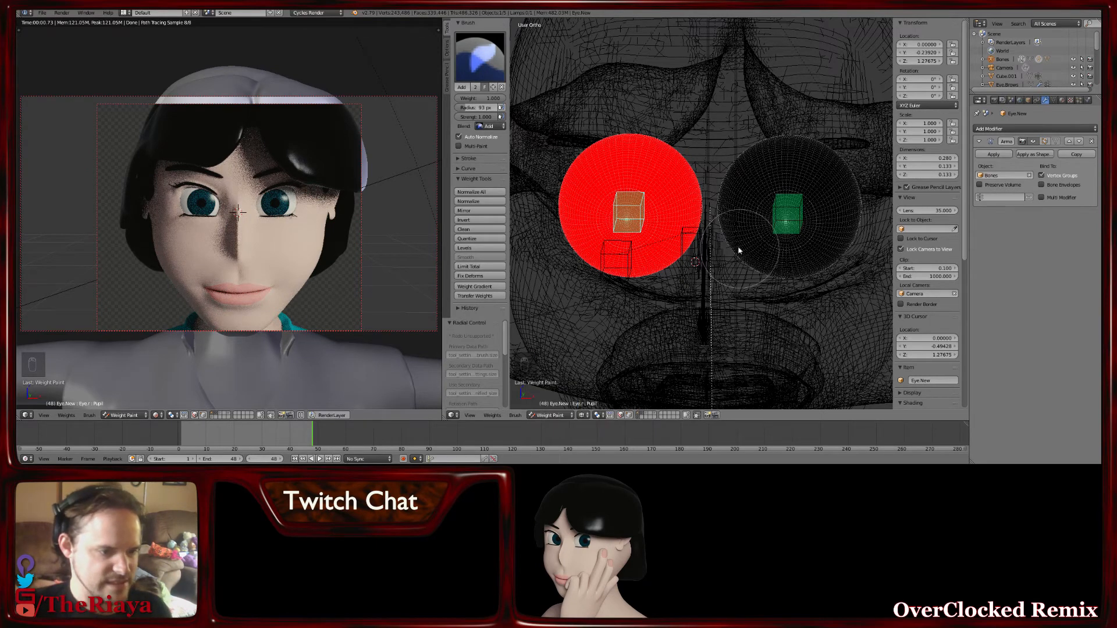
key("z")
left_click(562, 415)
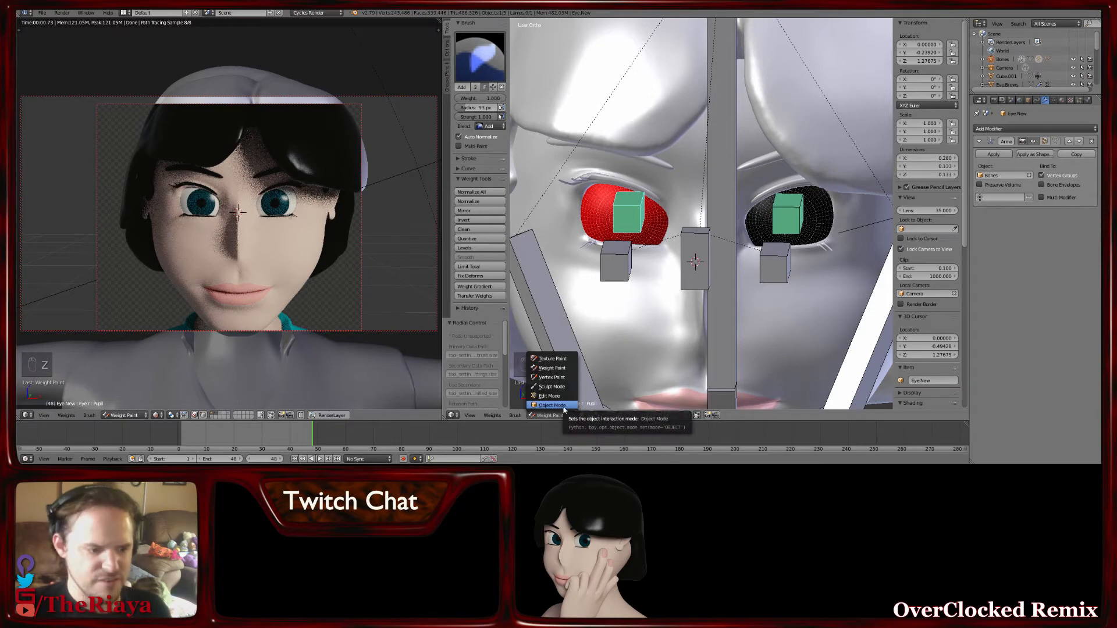
right_click(689, 263)
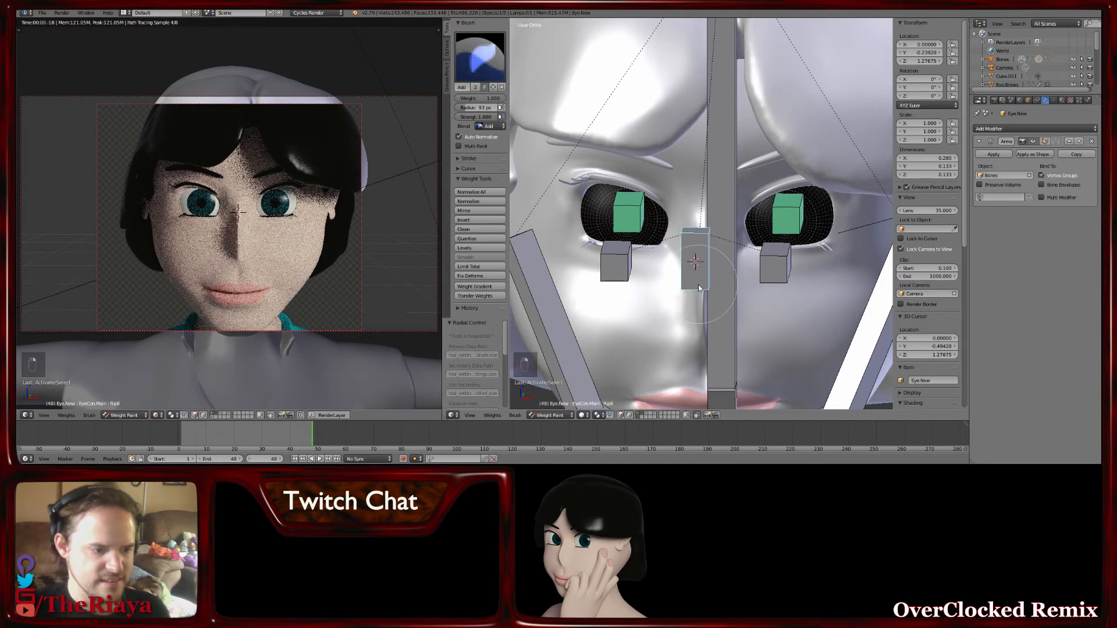
scroll(698, 284, "down", 2)
left_click(558, 415)
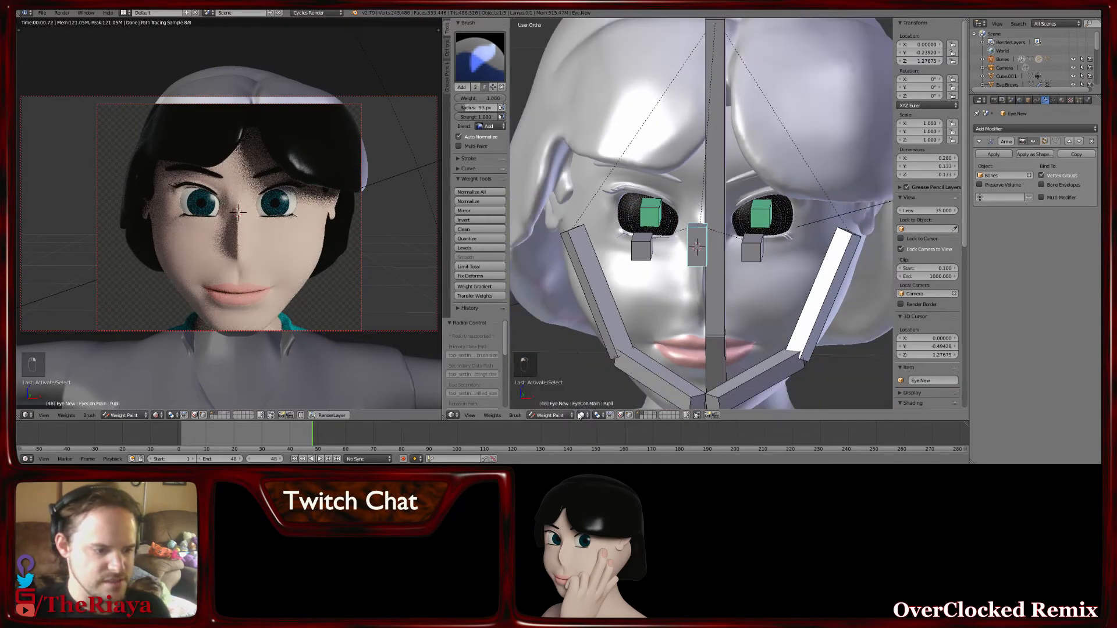
left_click(582, 414)
left_click(545, 416)
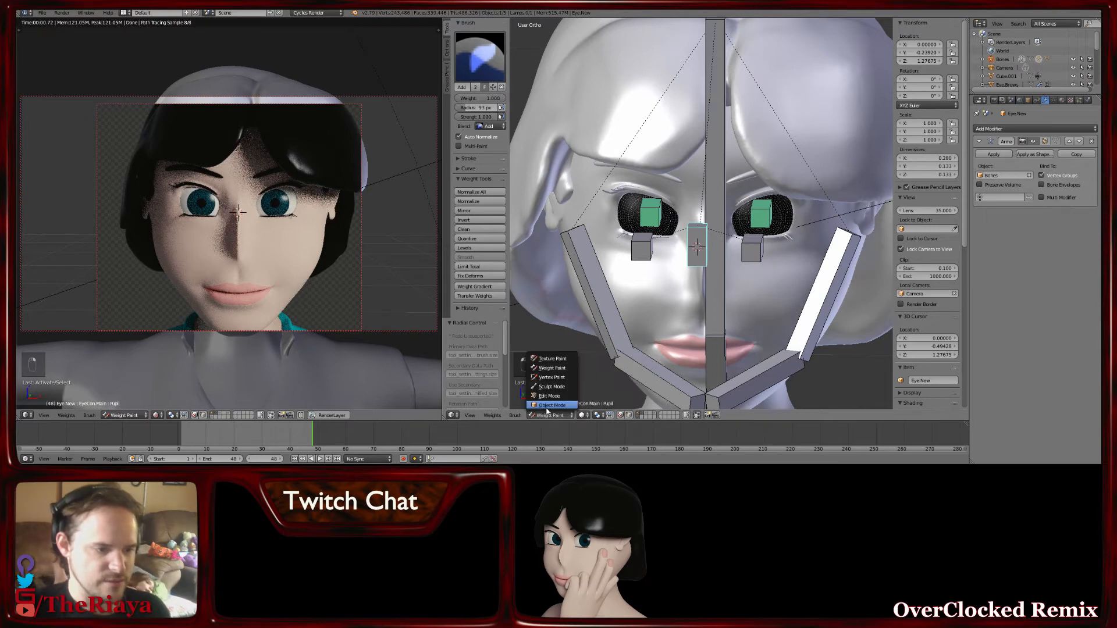
left_click(548, 407)
right_click(695, 248)
middle_click_drag(696, 248, 680, 244)
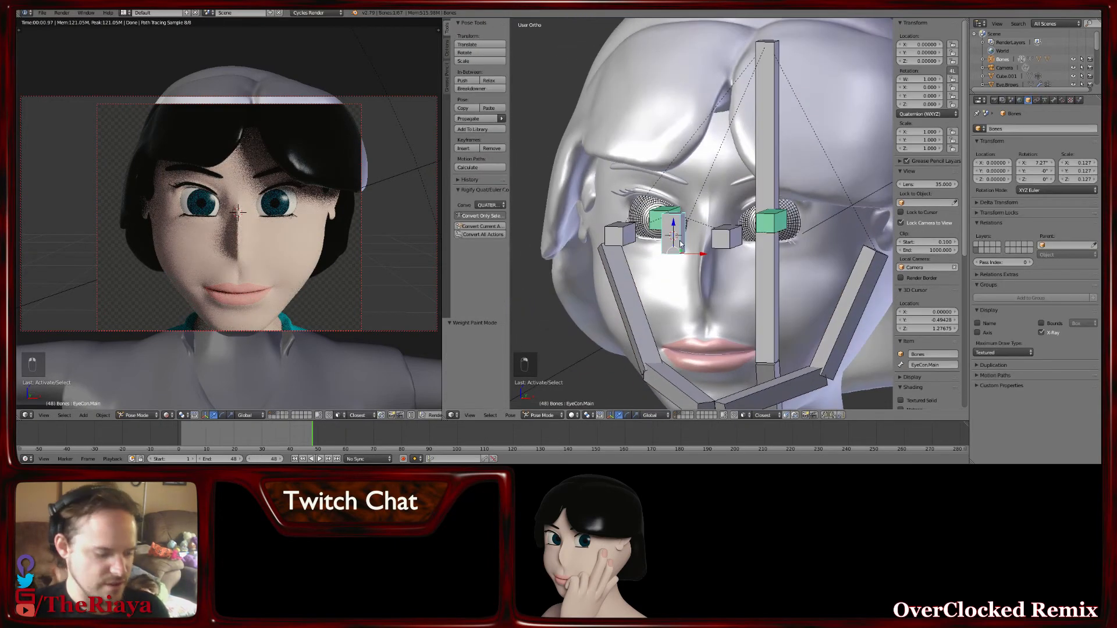
Test the eye tracking by moving the EyeCon.Main bone slightly downward, and undo the move
key("g")
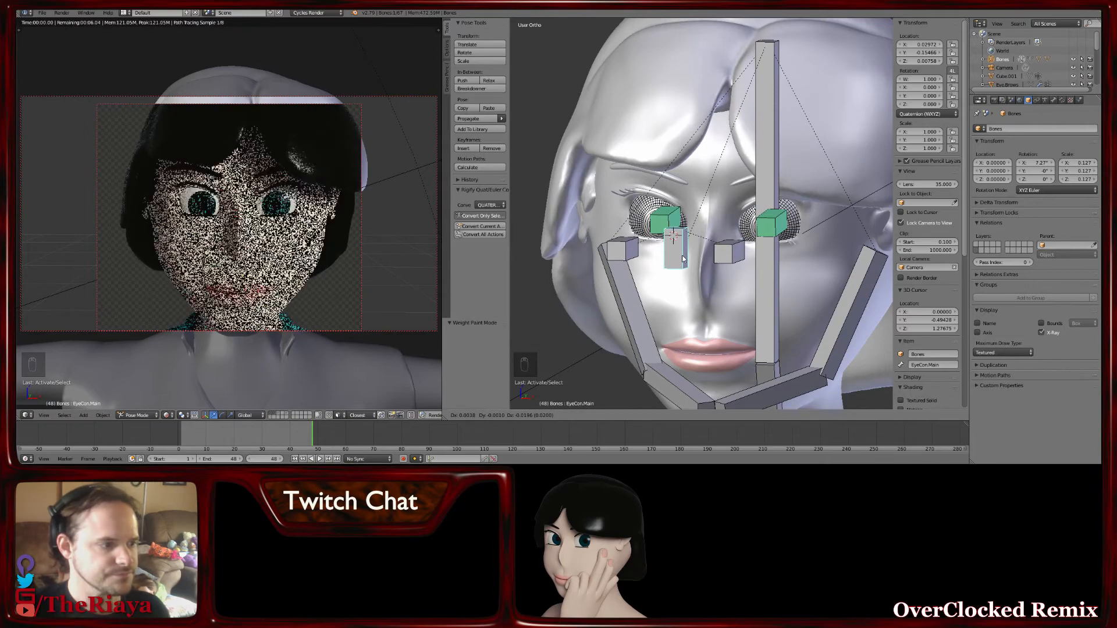
left_click(684, 259)
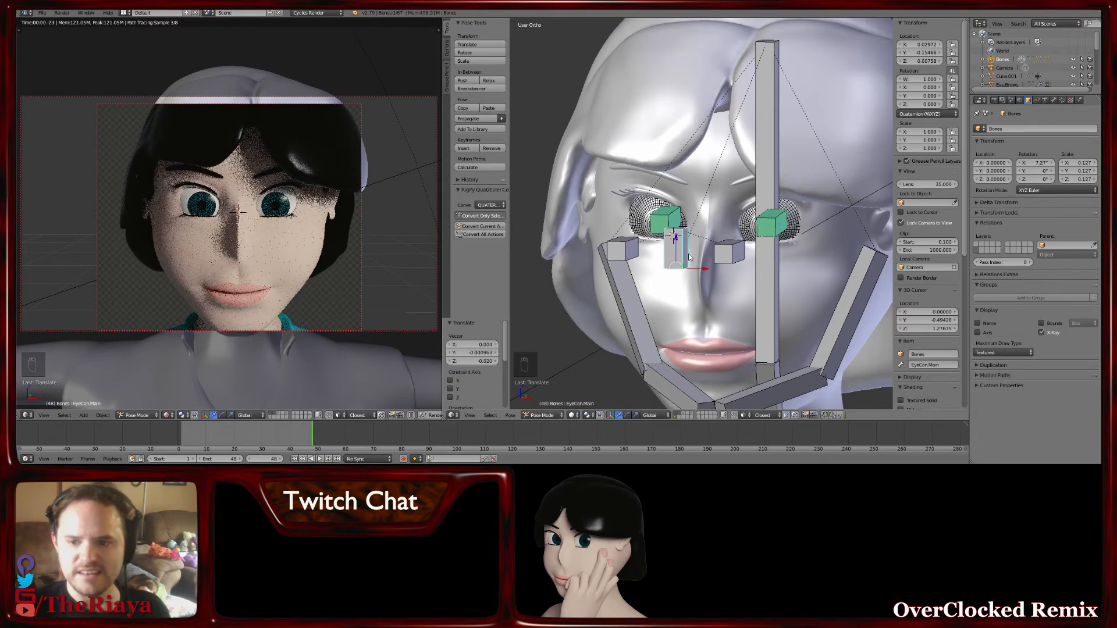
middle_click_drag(684, 258, 715, 246)
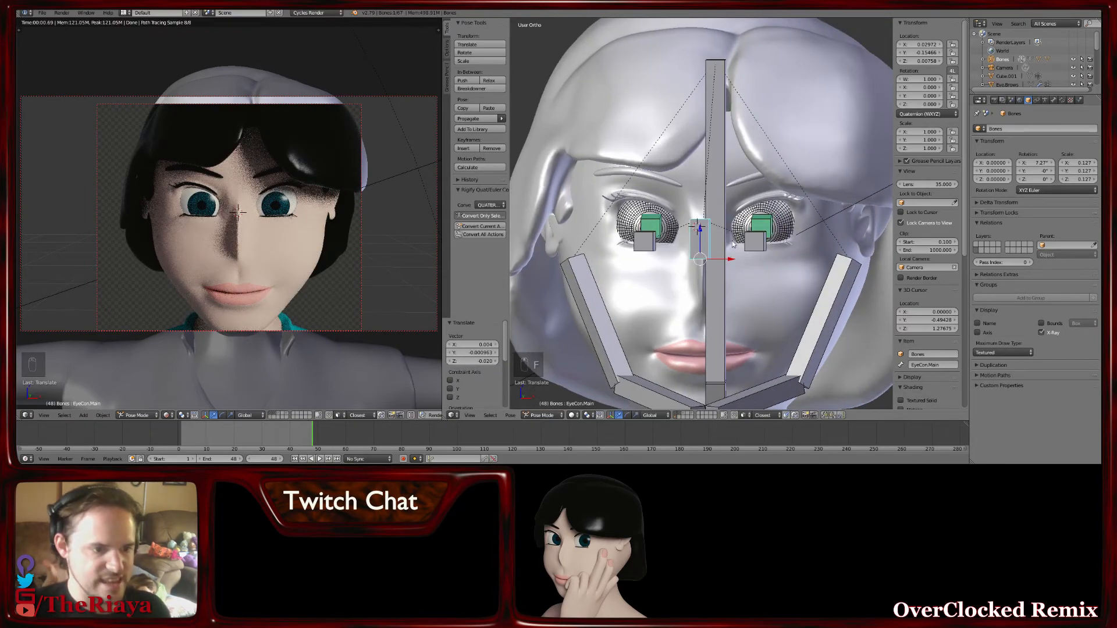
key("ctrl+alt+z")
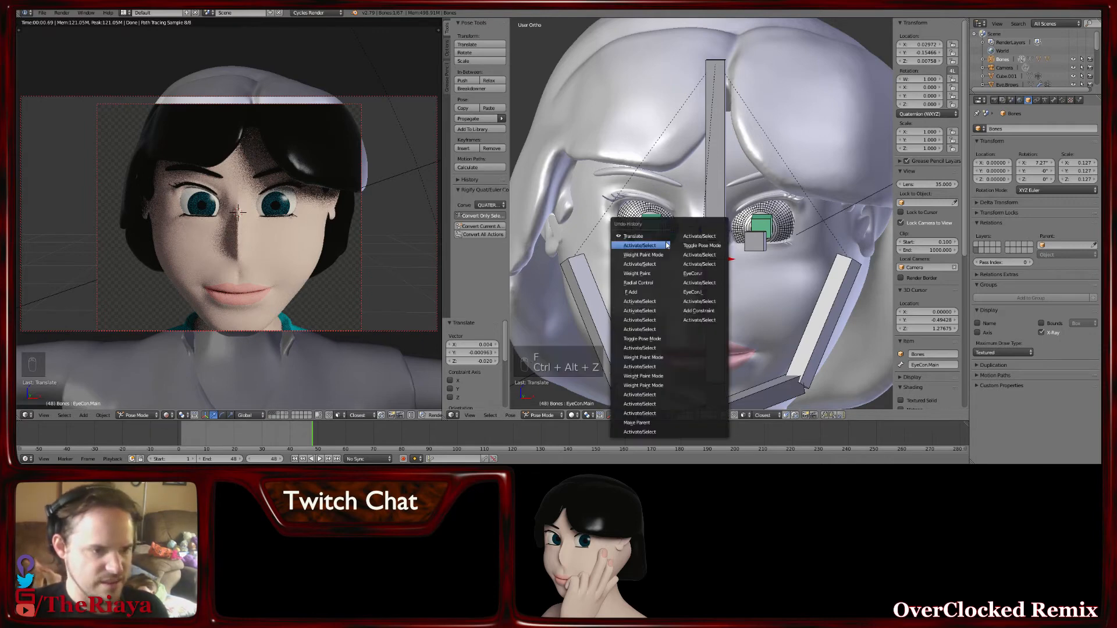
left_click(639, 245)
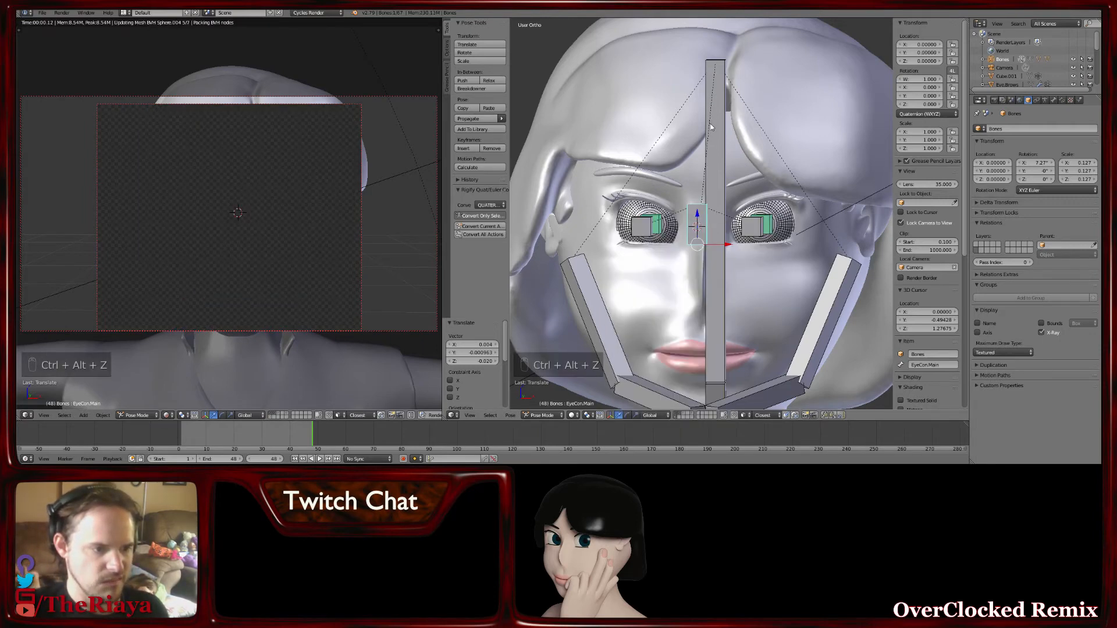
Move the EyeCon.Main bone sideways to about X 0.482, Y 0.013, Z 0.040 so the eyes look toward the character's left
middle_click_drag(711, 180, 739, 223)
key("g")
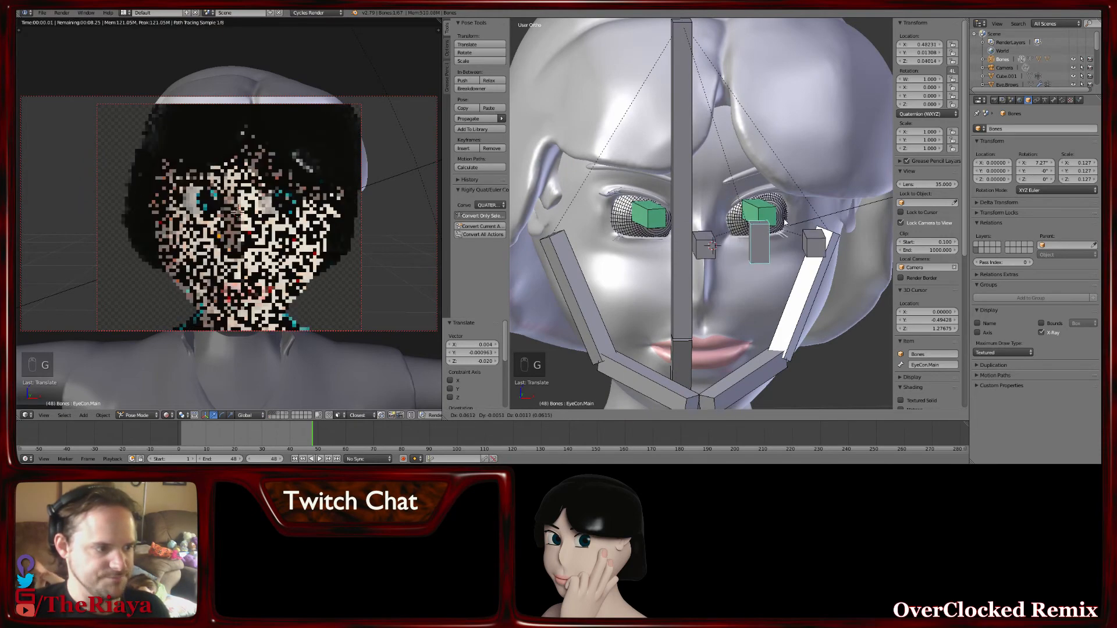
left_click(784, 222)
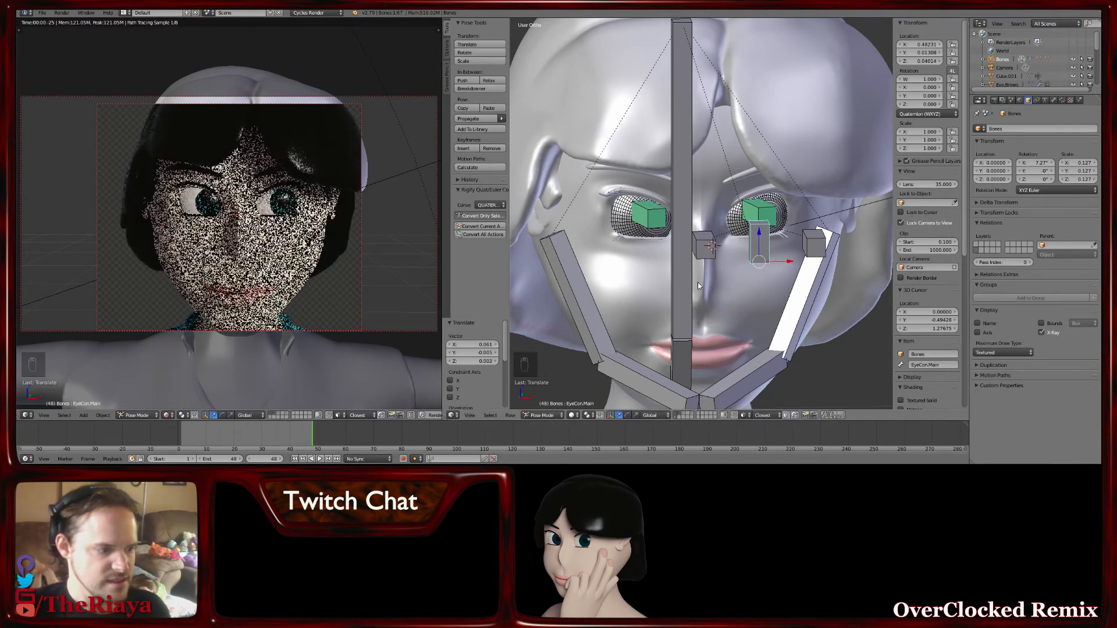
mouse_move(732, 280)
middle_mouse_down()
mouse_move(716, 269)
mouse_move(722, 281)
middle_mouse_up()
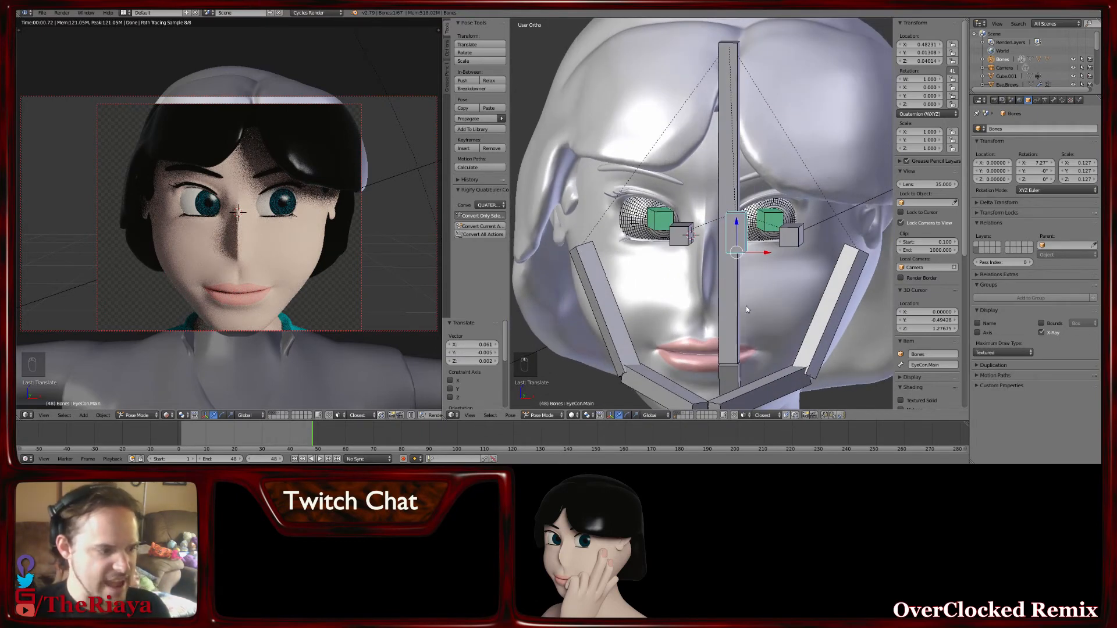
Insert a LocRotScale keyframe for the EyeCon.Main bone at frame 1
left_click(184, 438)
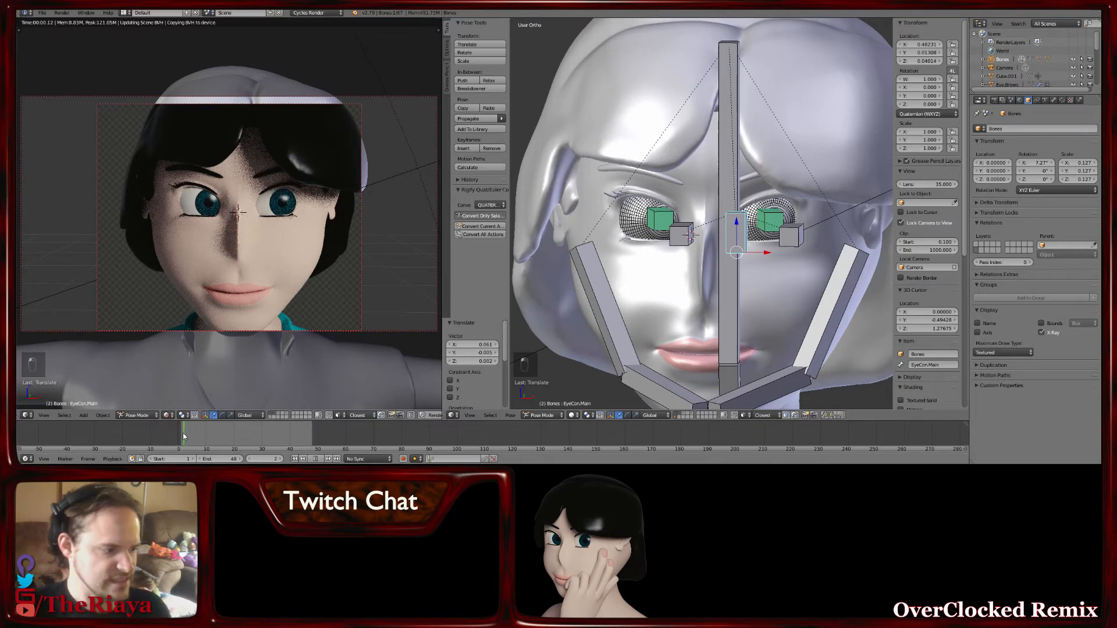
left_click_drag(184, 438, 181, 438)
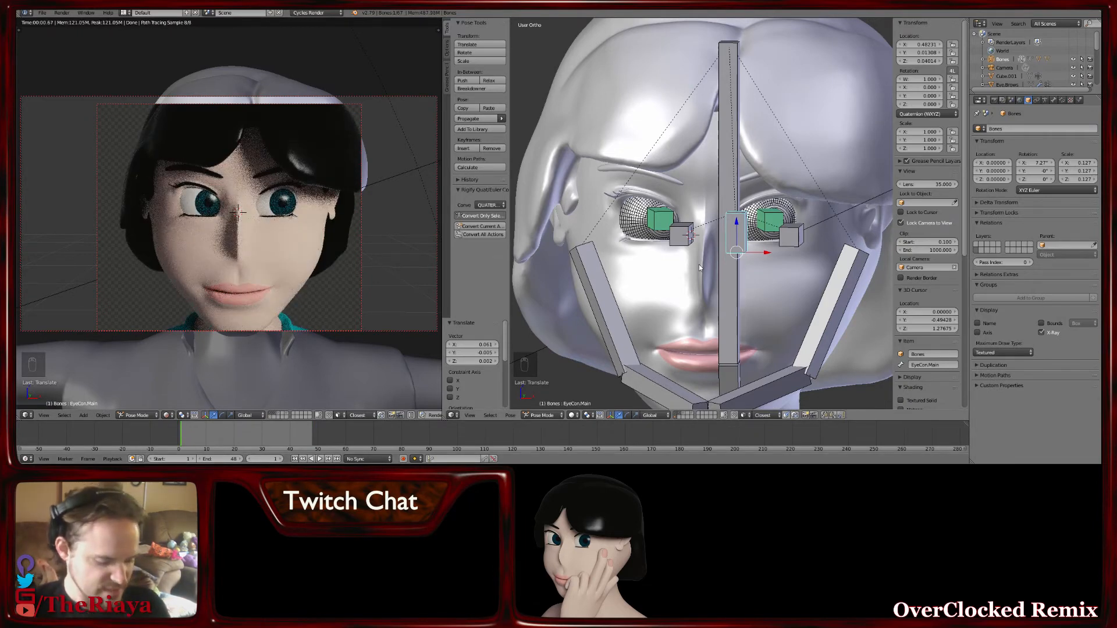
key("i")
left_click(657, 303)
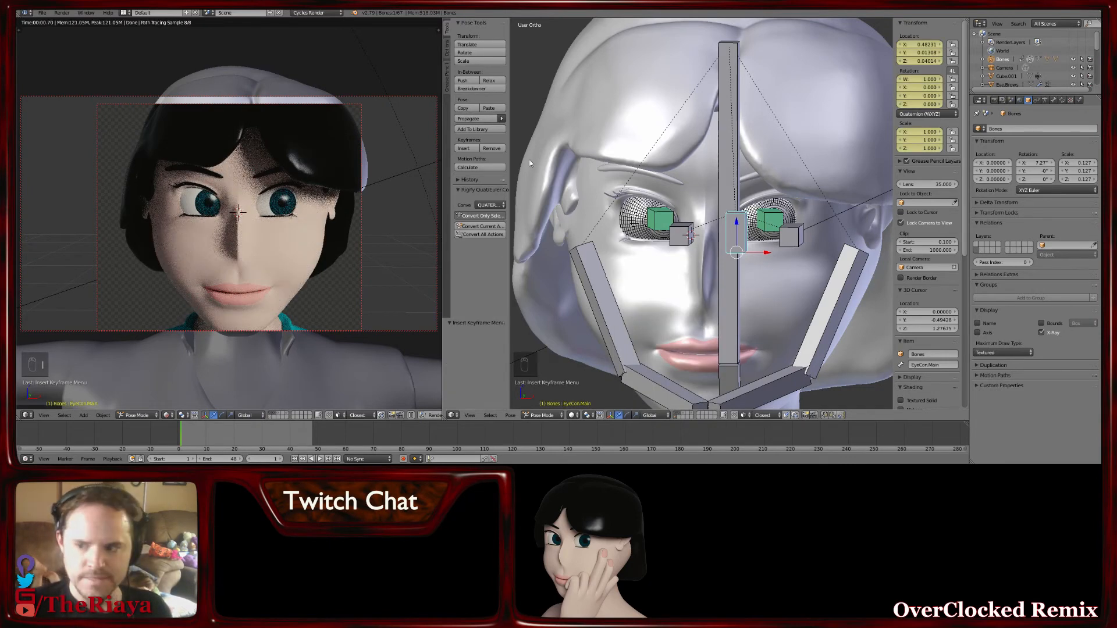
At frame 24, set the EyeCon.Main bone's X location to -0.48231 and insert a LocRotScale keyframe
left_click(247, 437)
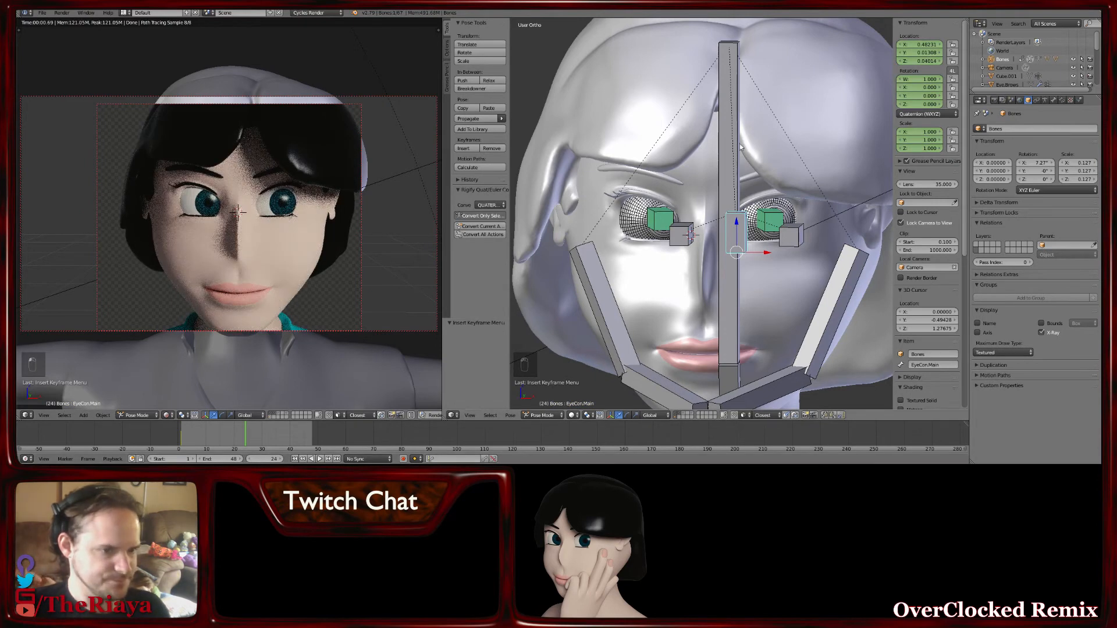
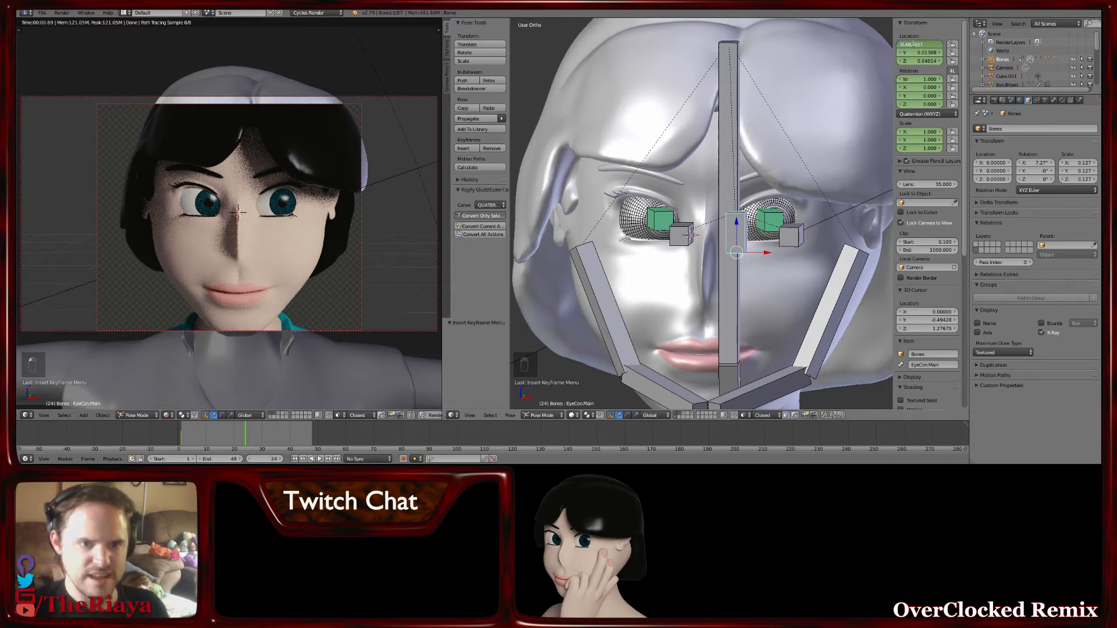
key("Return")
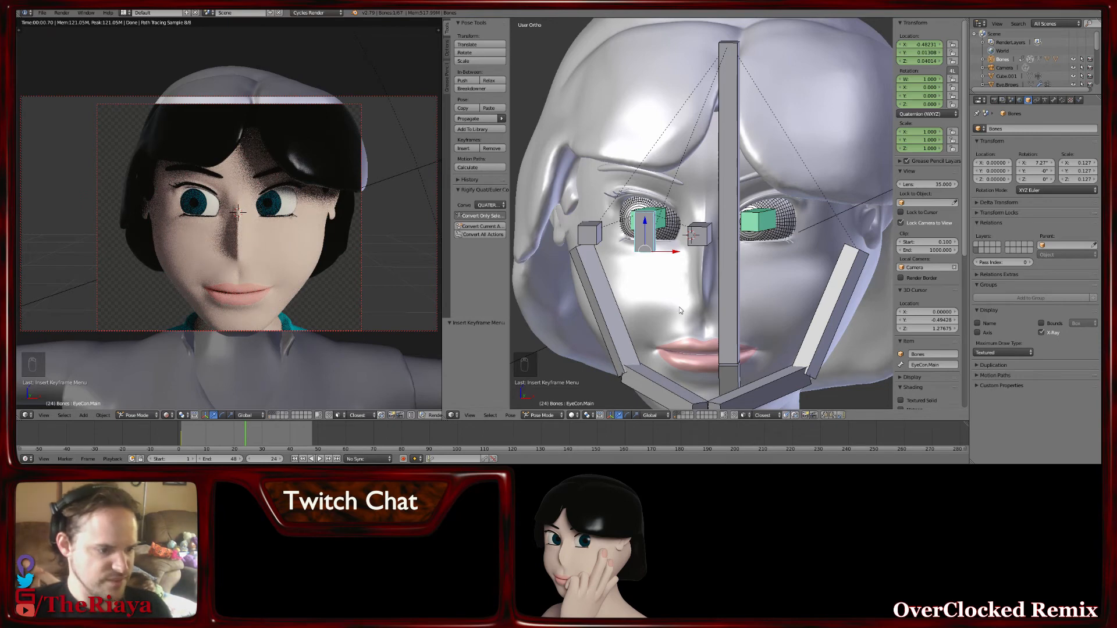
key("i")
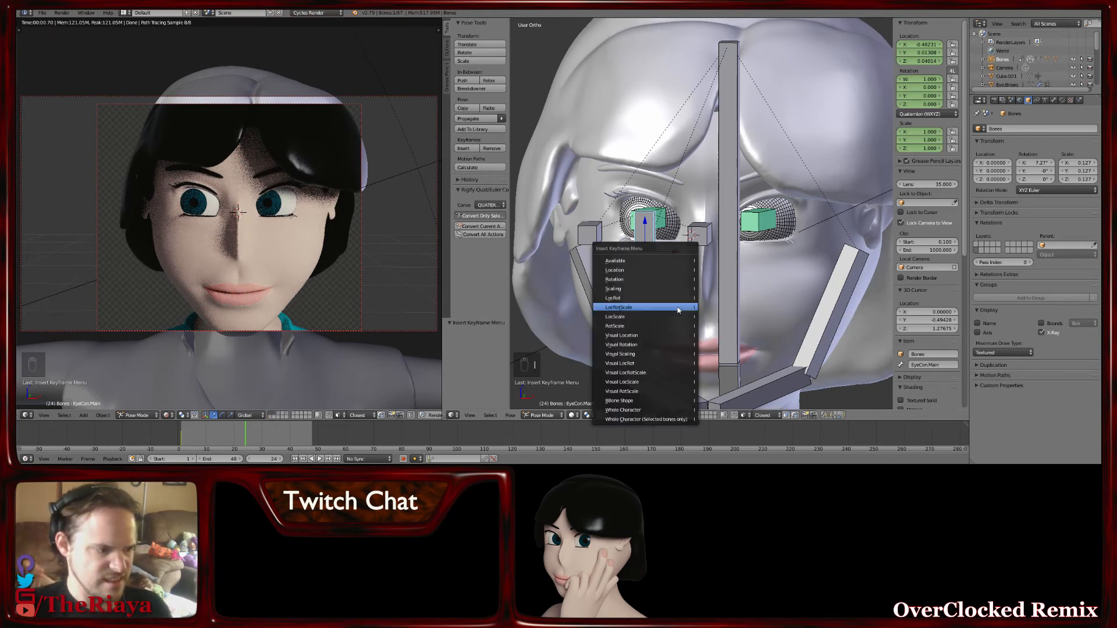
left_click(677, 306)
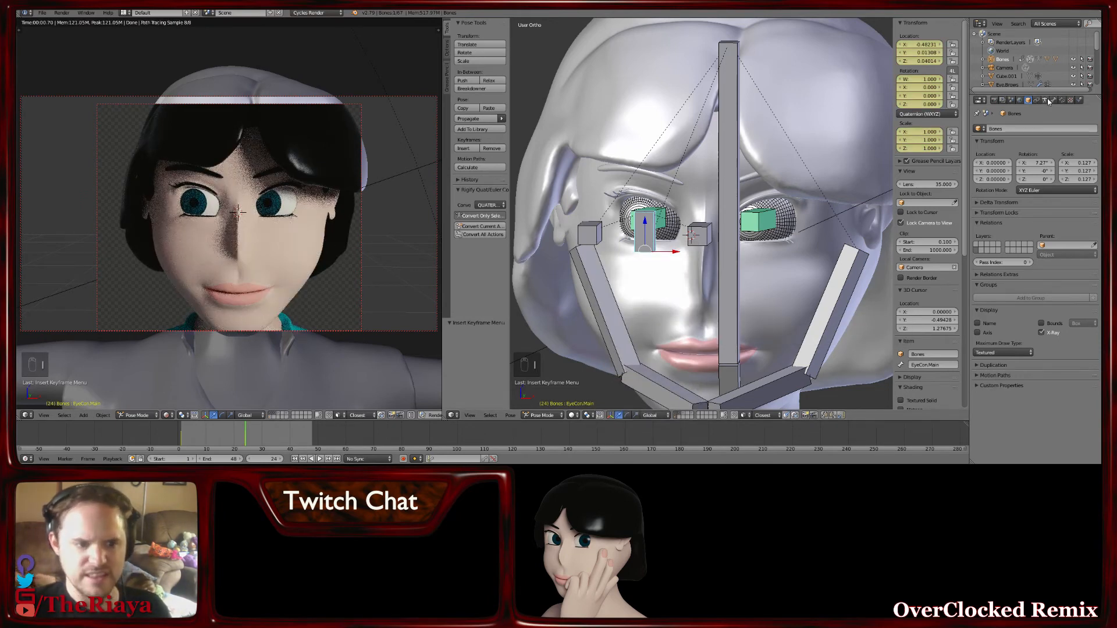
Set the Eye.New mesh's Pupil shape key to about 0.228 and keyframe its value at frame 24
right_click(787, 226)
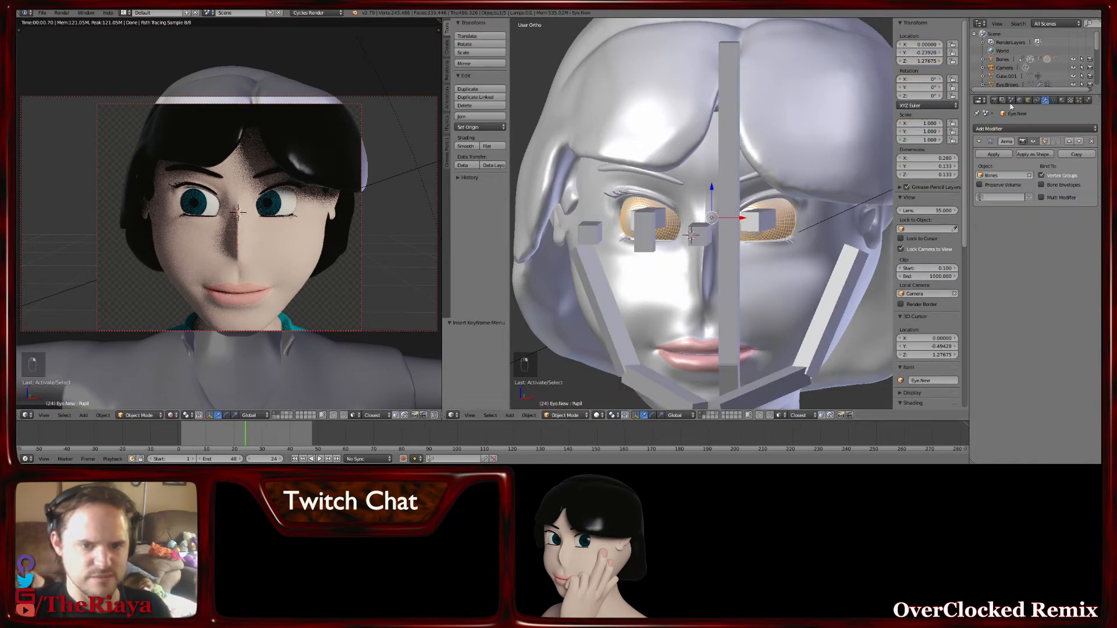
left_click(1054, 101)
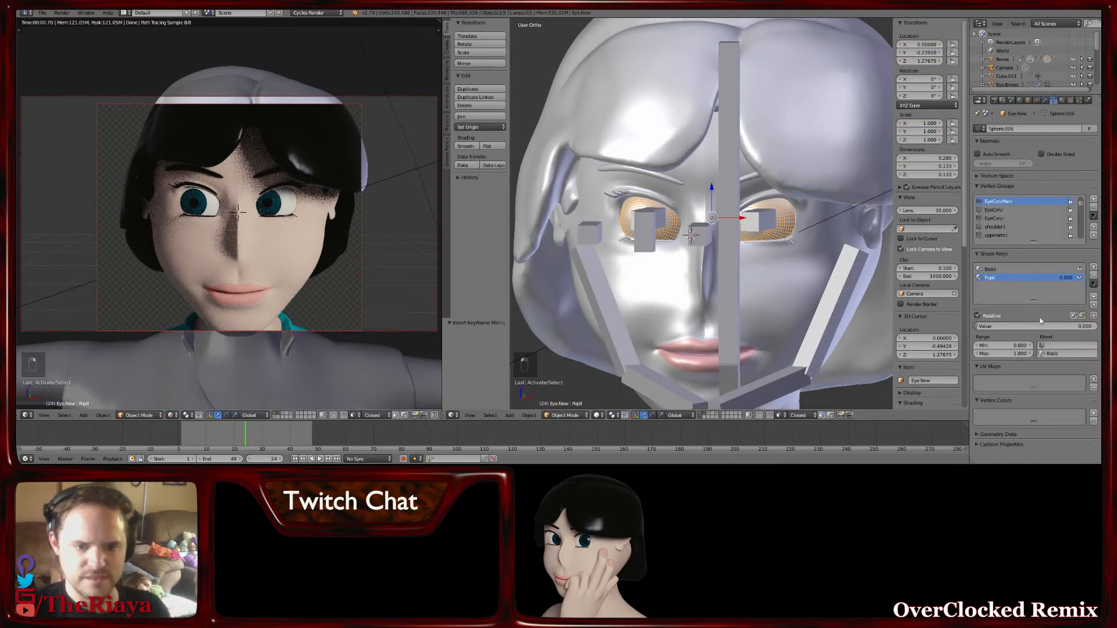
mouse_move(1024, 326)
left_mouse_down()
mouse_move(1072, 327)
mouse_move(1006, 328)
left_mouse_up()
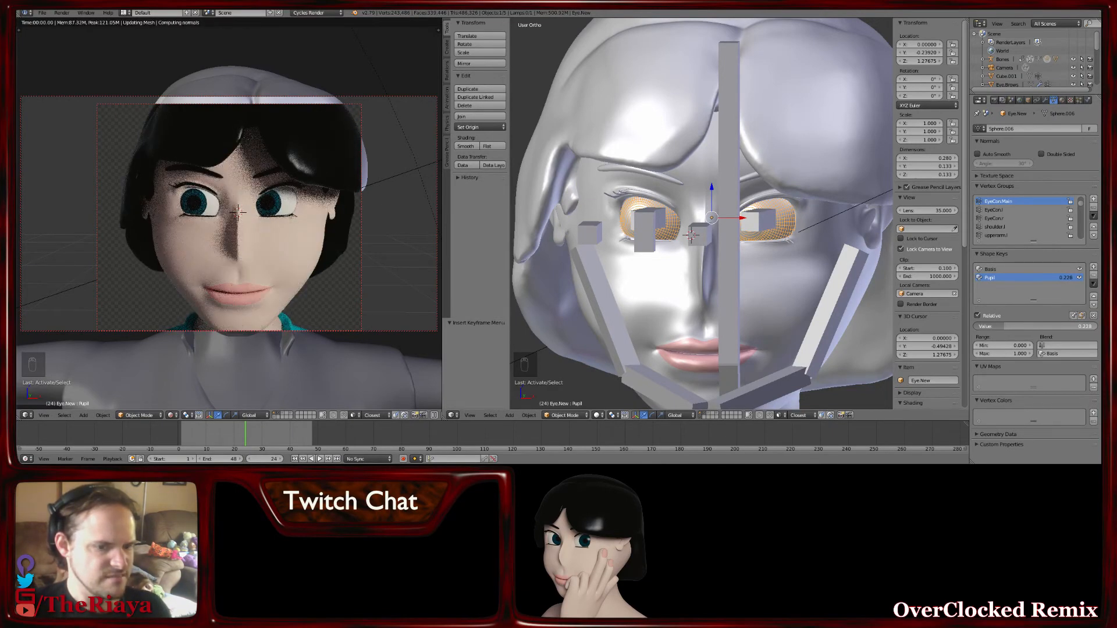
key("i")
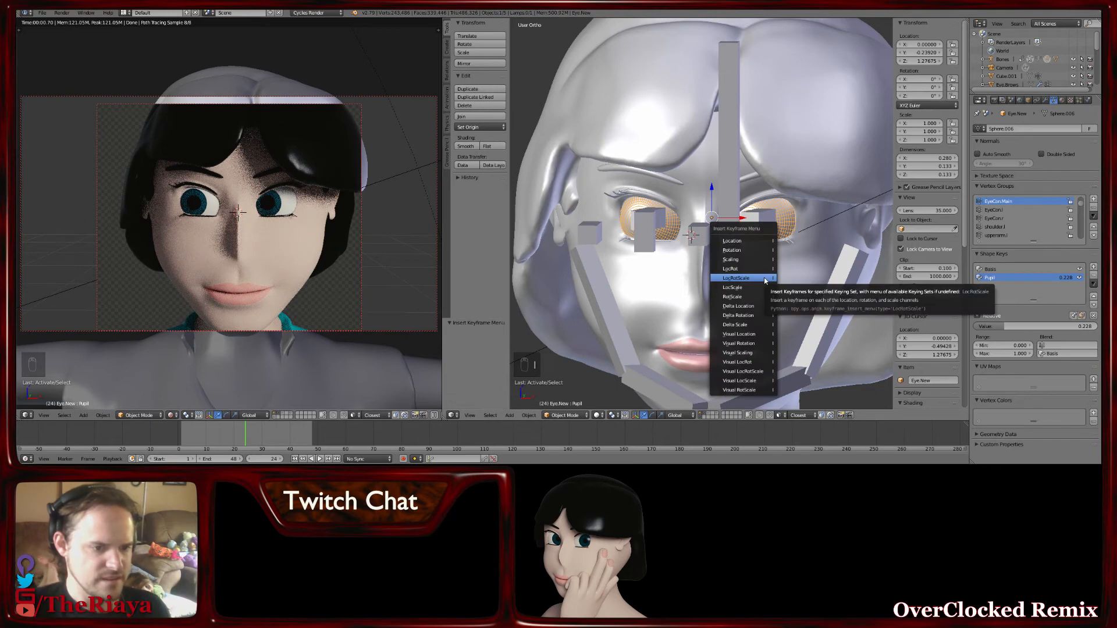
key("i")
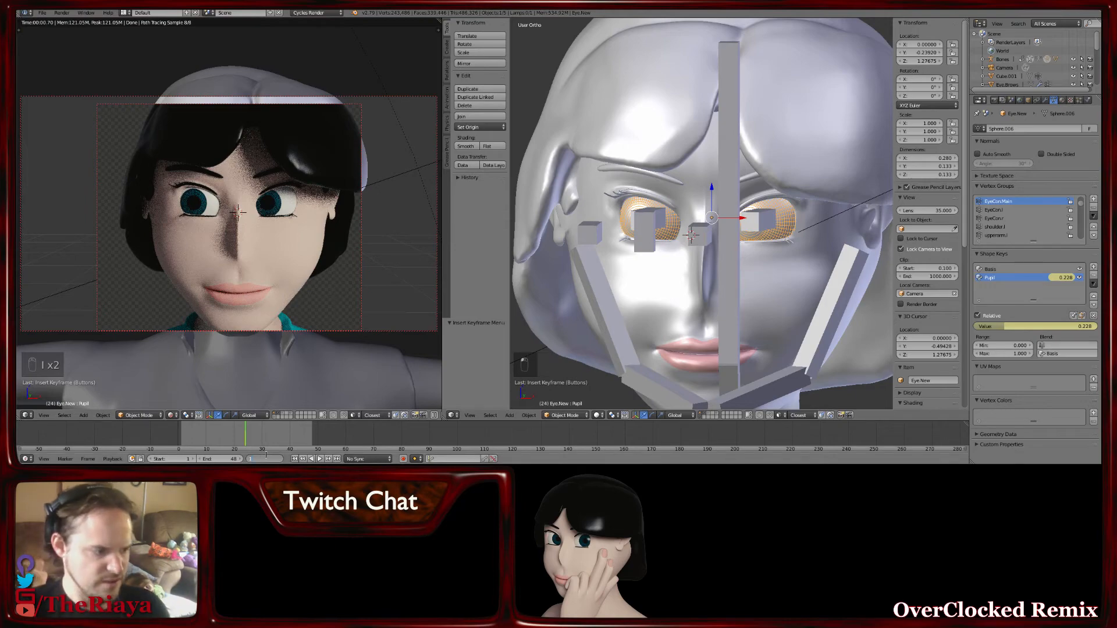
Keyframe the Pupil shape key at 0.000 on frame 1, and preview the eye animation at frames 7 and 16
key("Return")
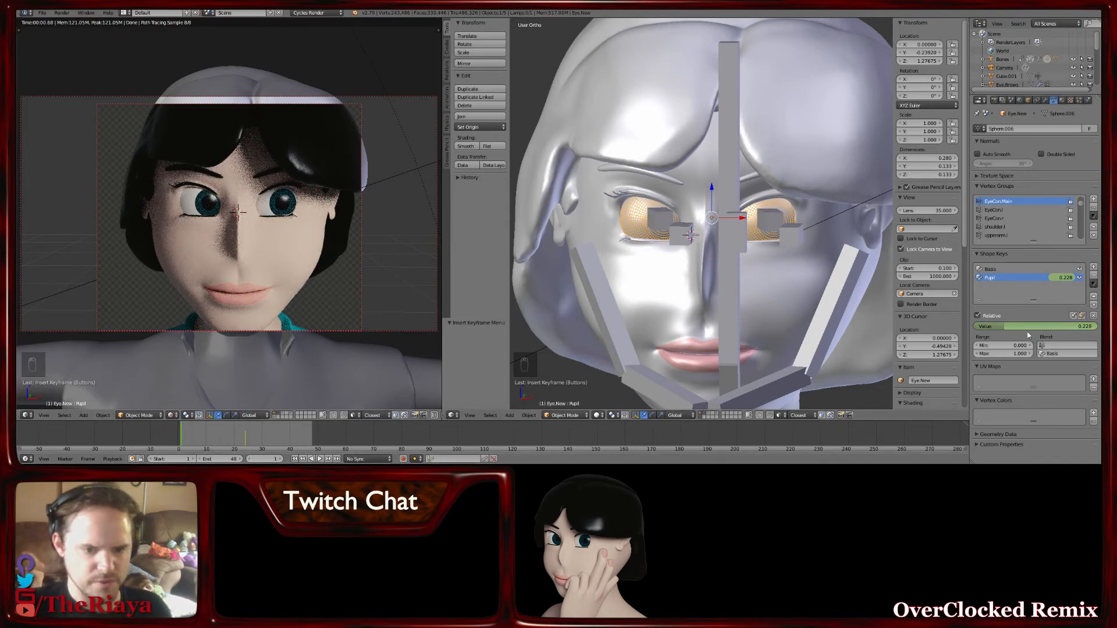
key("i")
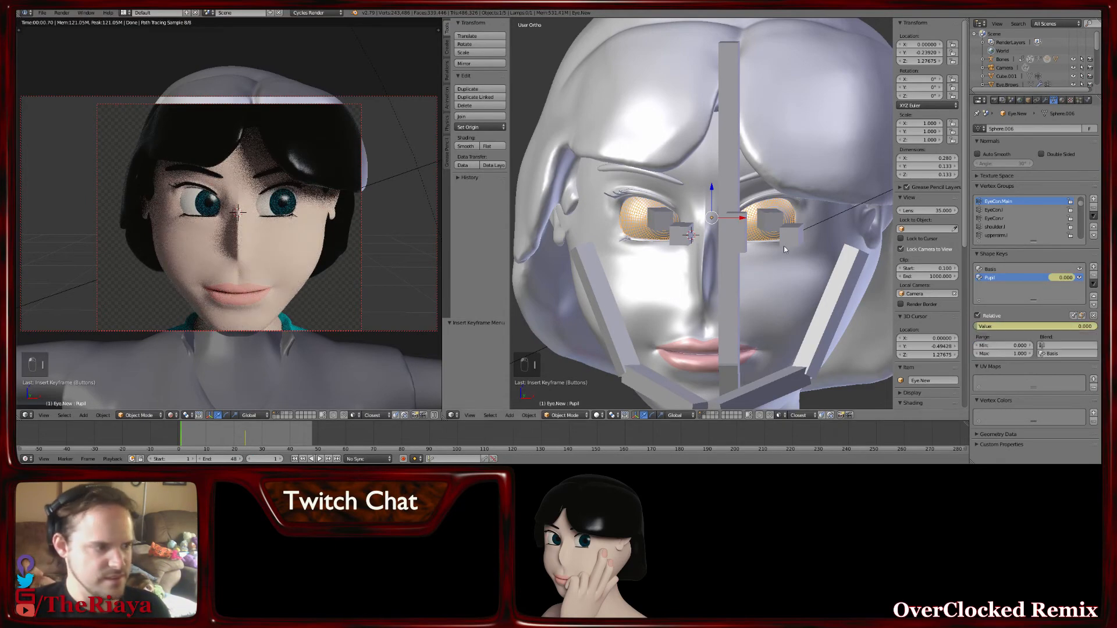
left_click(197, 435)
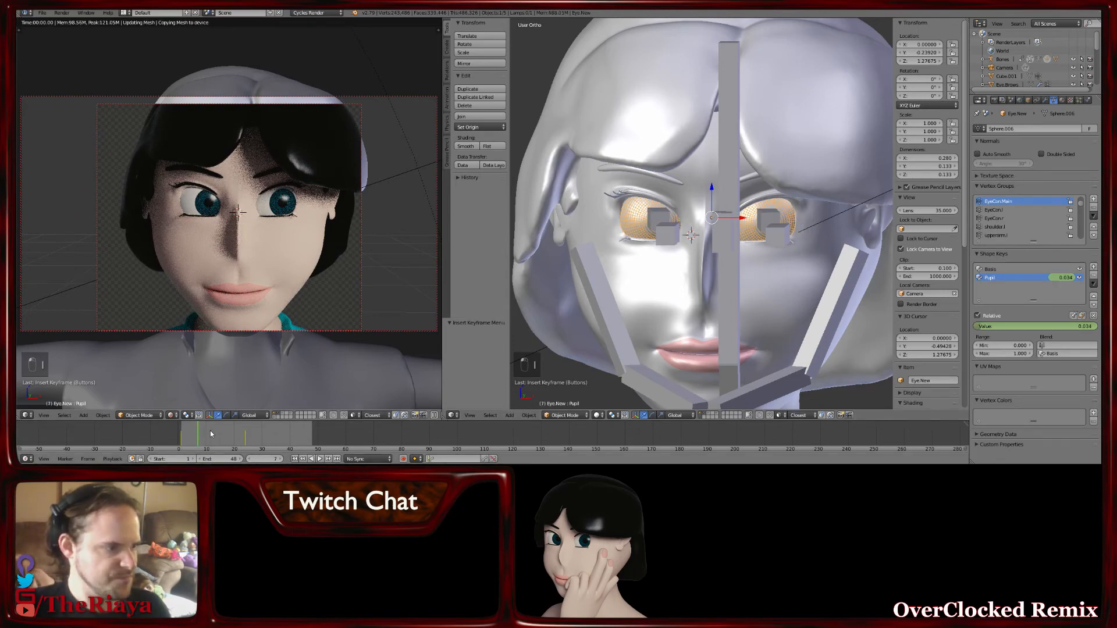
left_click(224, 431)
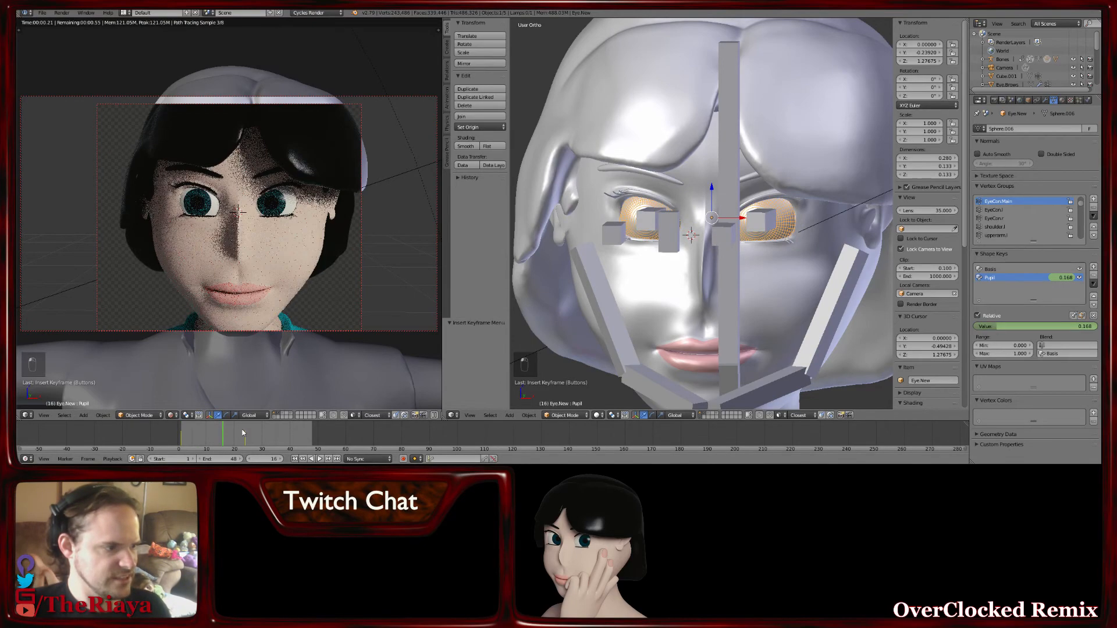
Go to frame 24 and save over the existing blend file
left_click(246, 430)
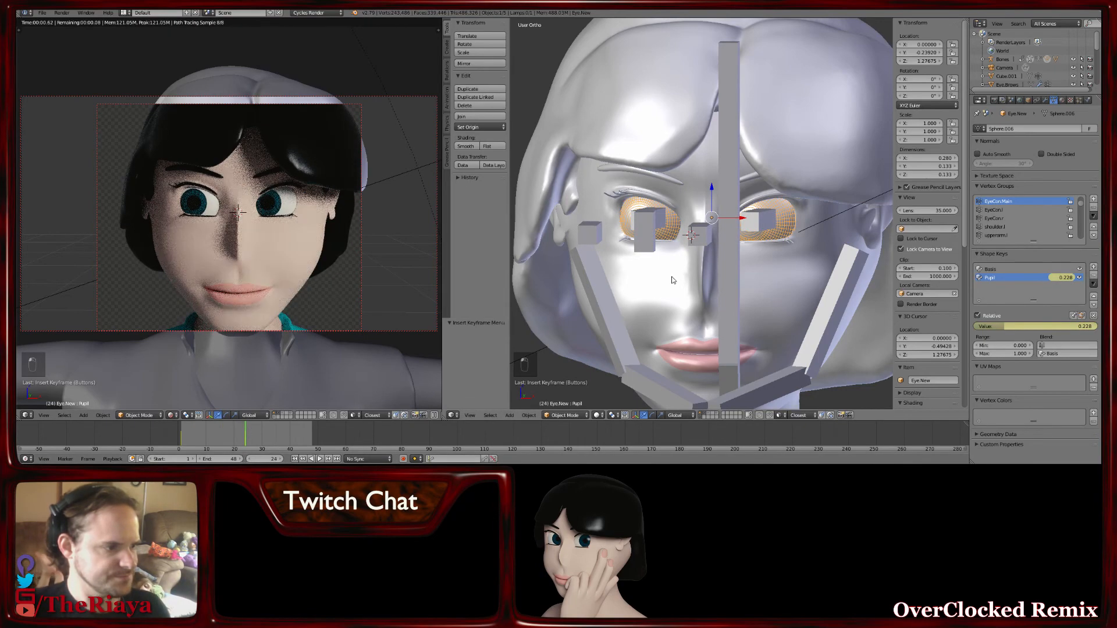
key("ctrl+s")
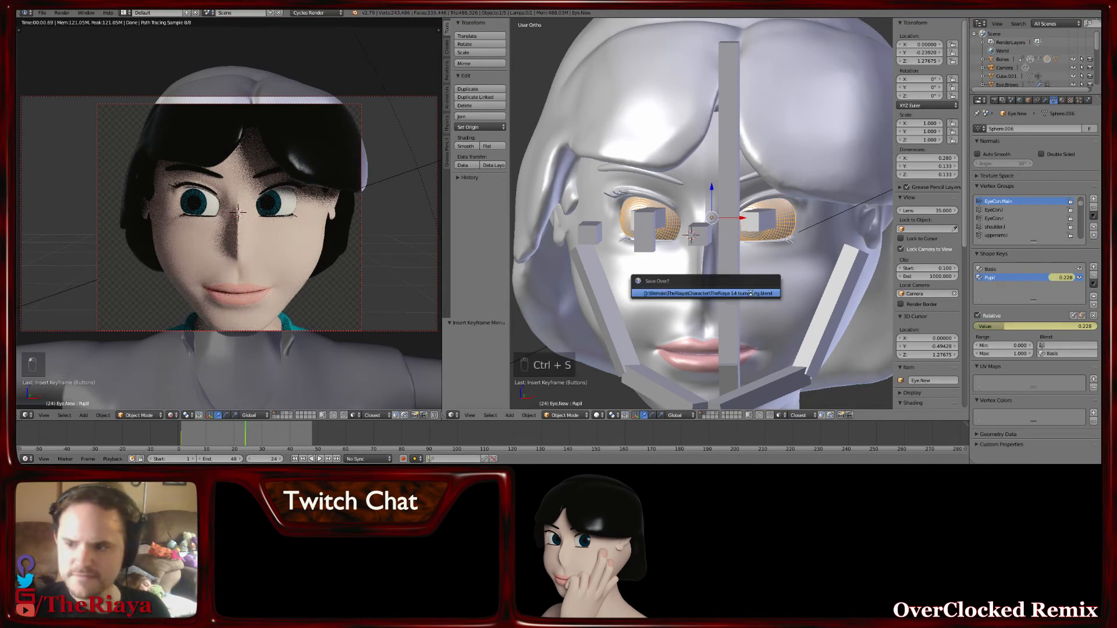
Examine the face, the Eye.New mesh and the EyeCon controls from several angles
mouse_move(755, 270)
middle_mouse_down()
mouse_move(686, 269)
mouse_move(685, 284)
mouse_move(771, 267)
middle_mouse_up()
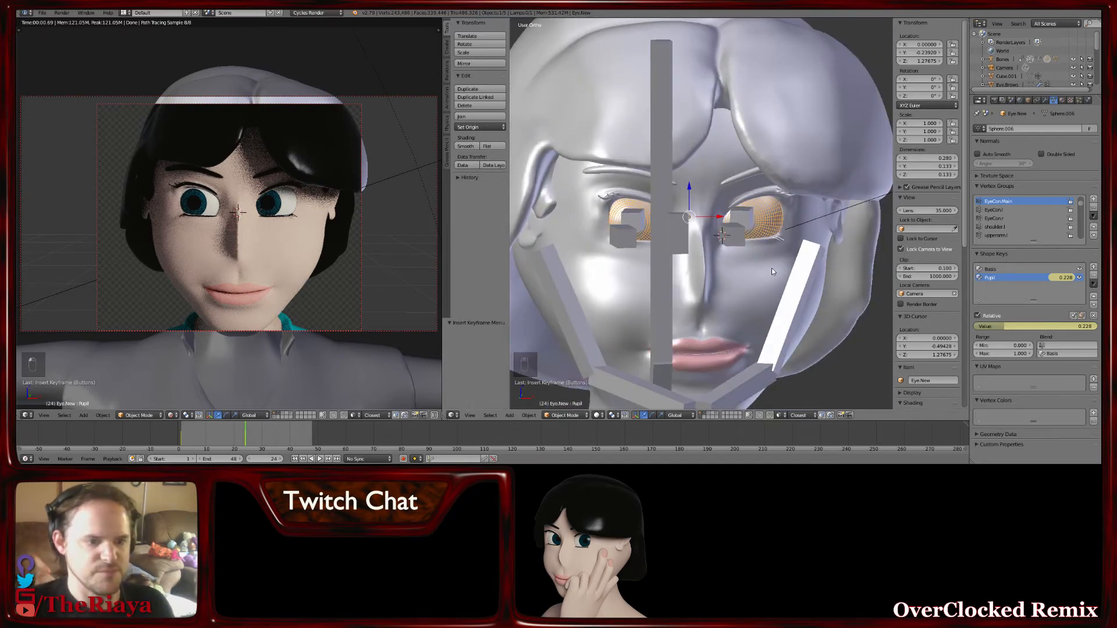
middle_click_drag(772, 263, 824, 145)
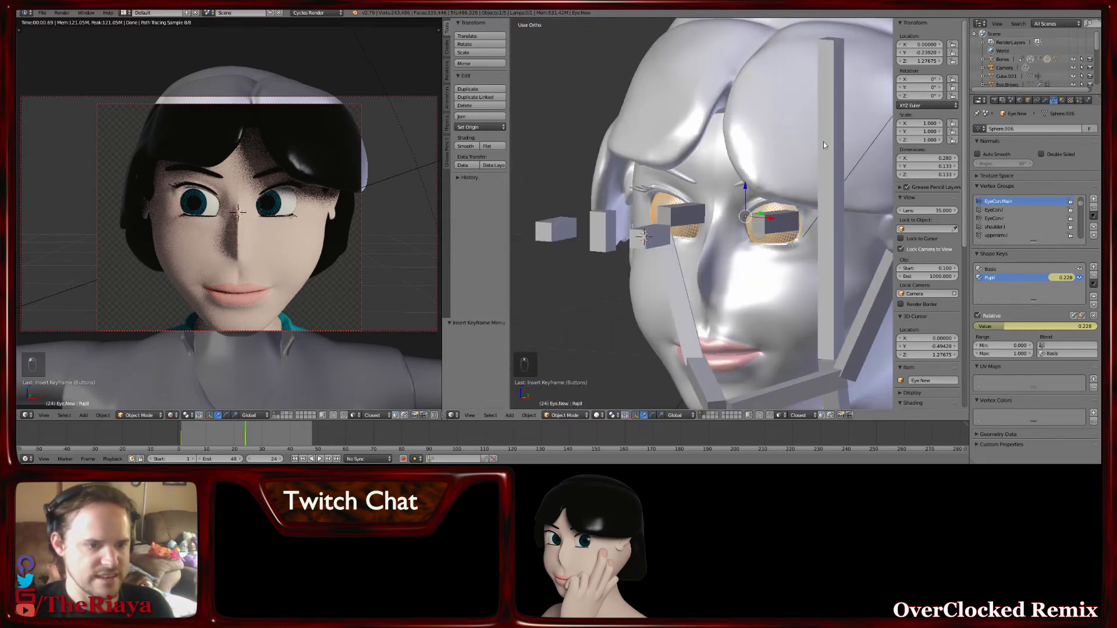
middle_click_drag(633, 158, 744, 189)
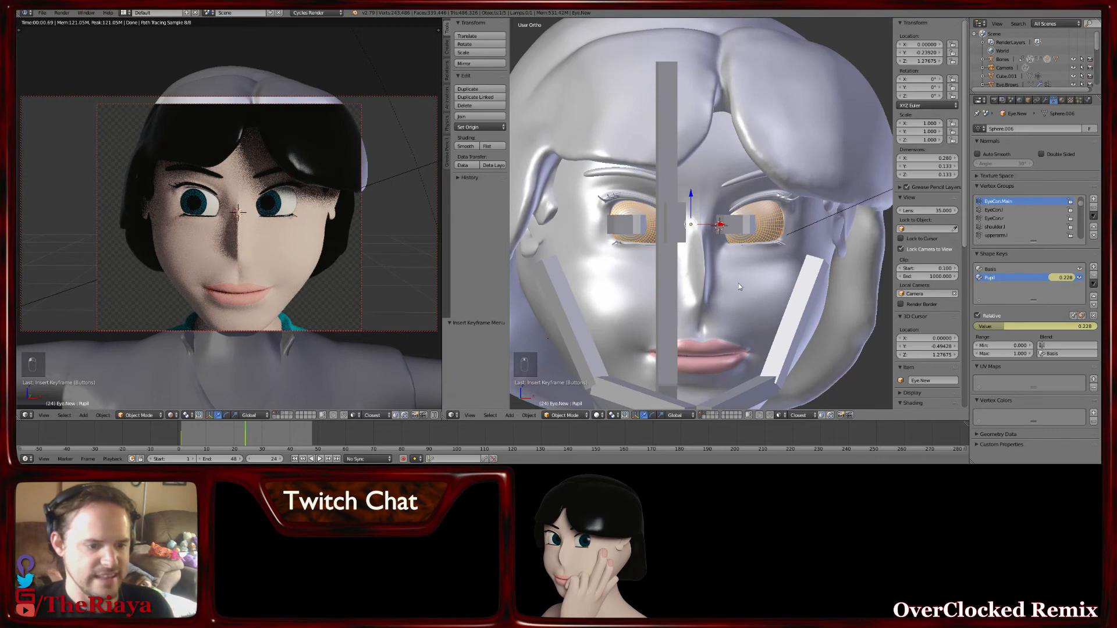
middle_click_drag(739, 286, 715, 320)
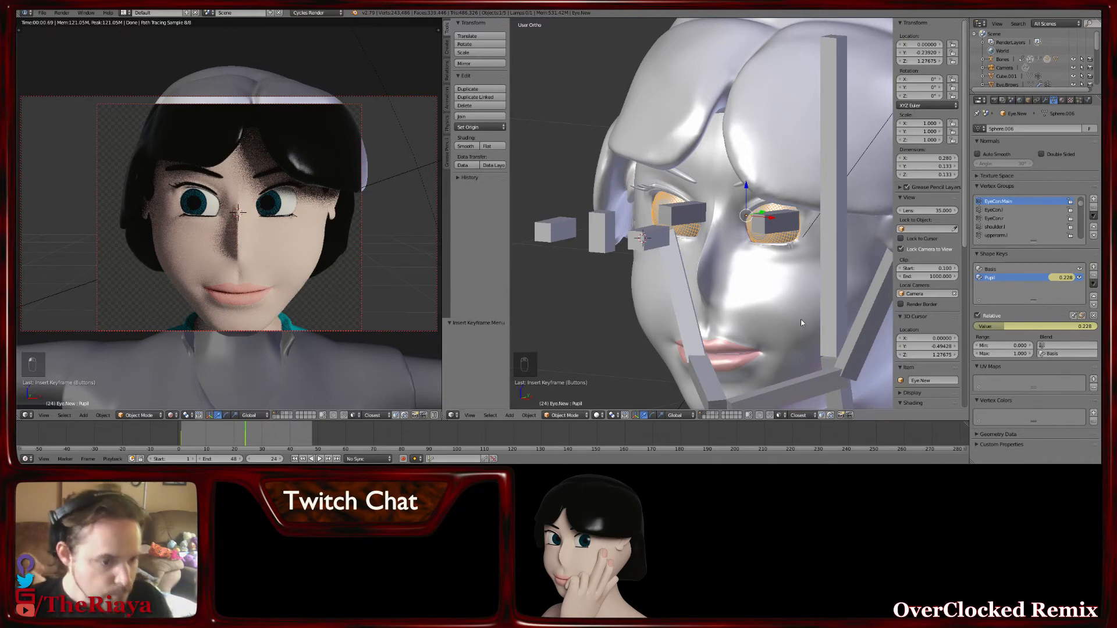
middle_click_drag(801, 323, 761, 278)
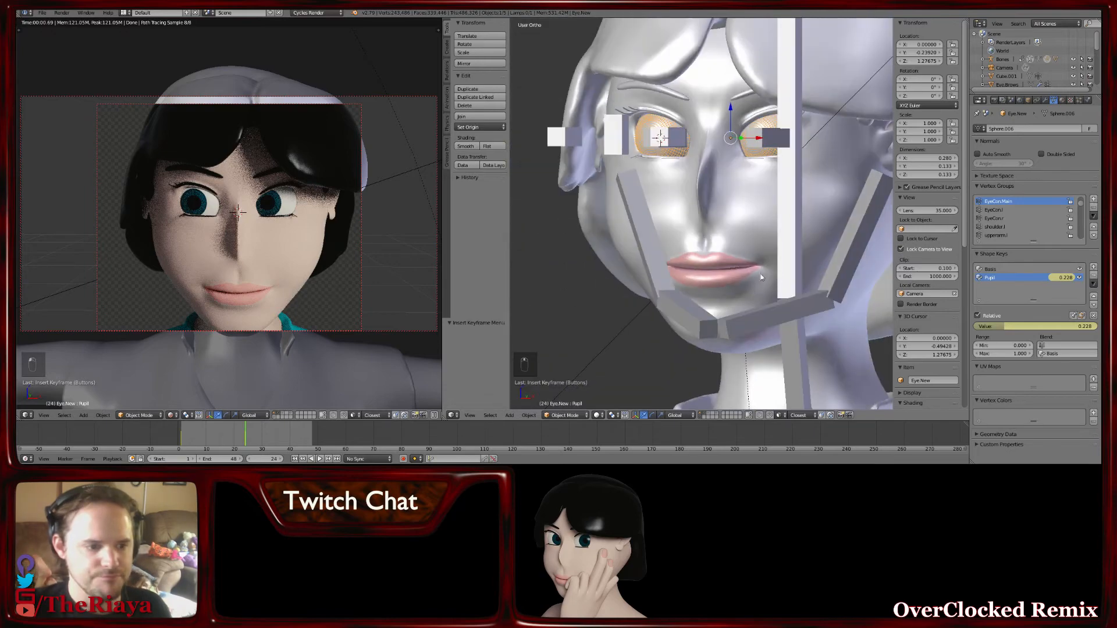
middle_click_drag(697, 256, 652, 189)
scroll(753, 246, "down", 6)
middle_click_drag(753, 246, 777, 288)
Try moving the left elbow pole bone along the Z axis
right_click(769, 276)
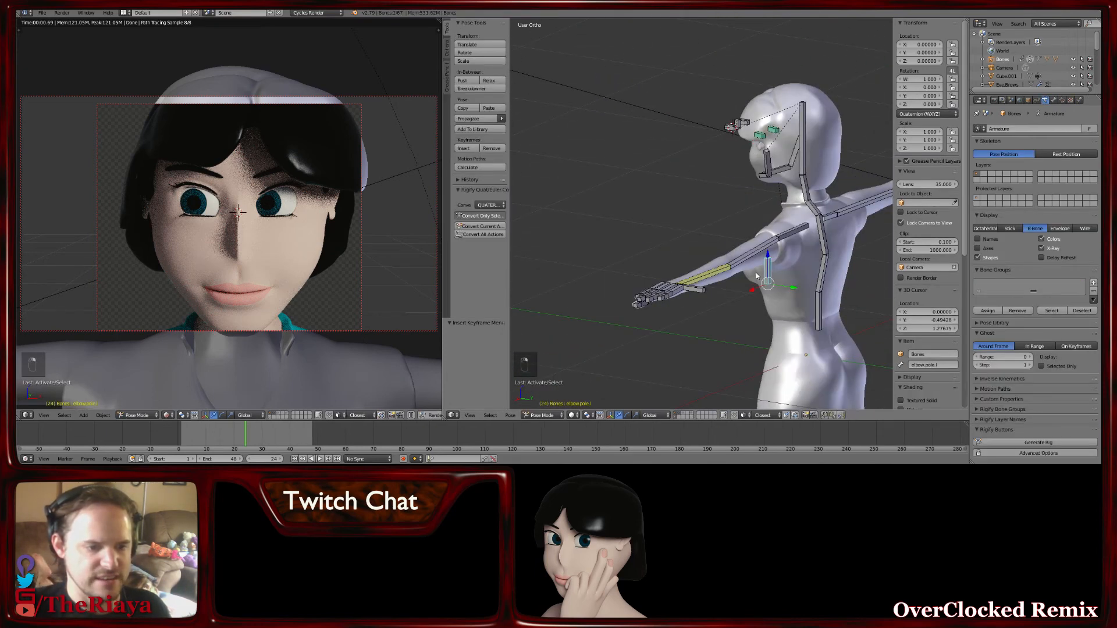
middle_click_drag(769, 275, 785, 283)
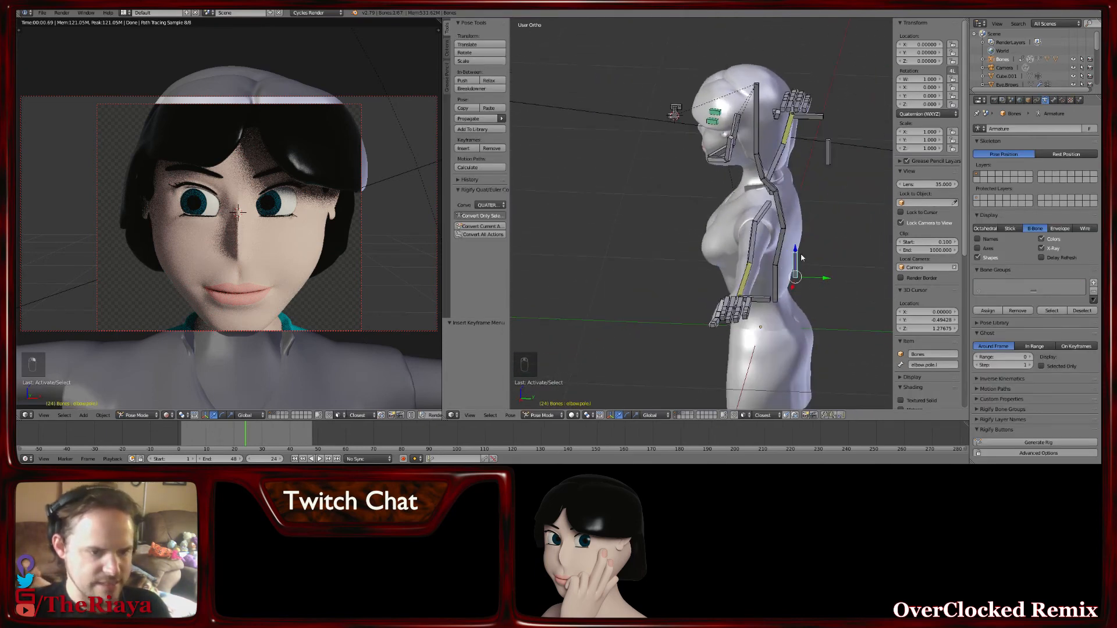
key("g")
key("z")
key("Escape")
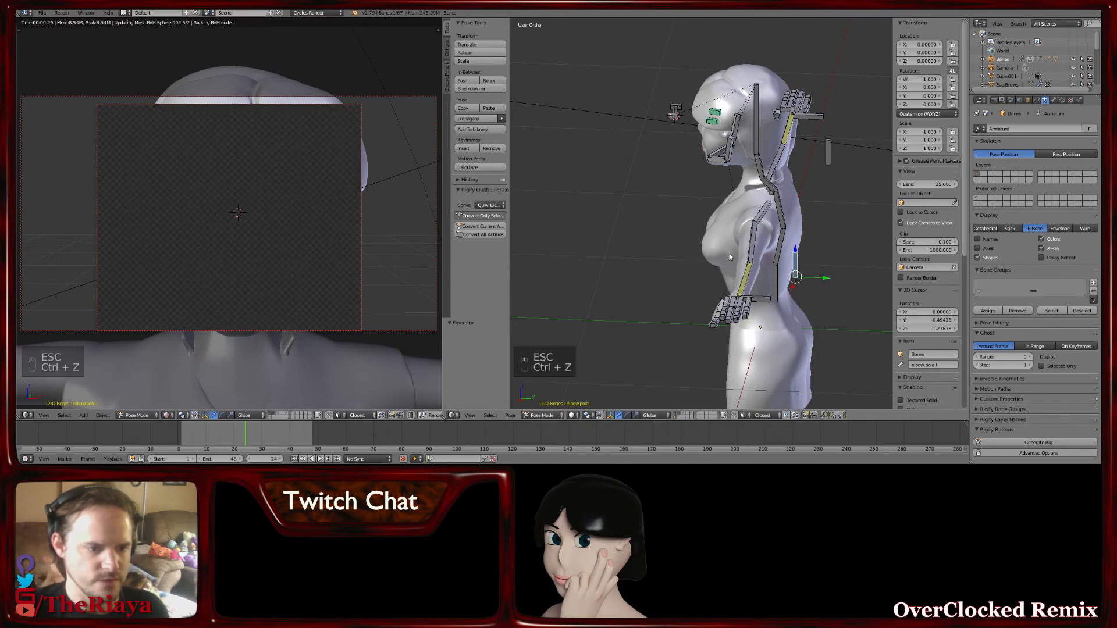
key("ctrl+z")
Try moving the left hand's IK bone in toward the body so that the elbow bends
right_click(844, 262)
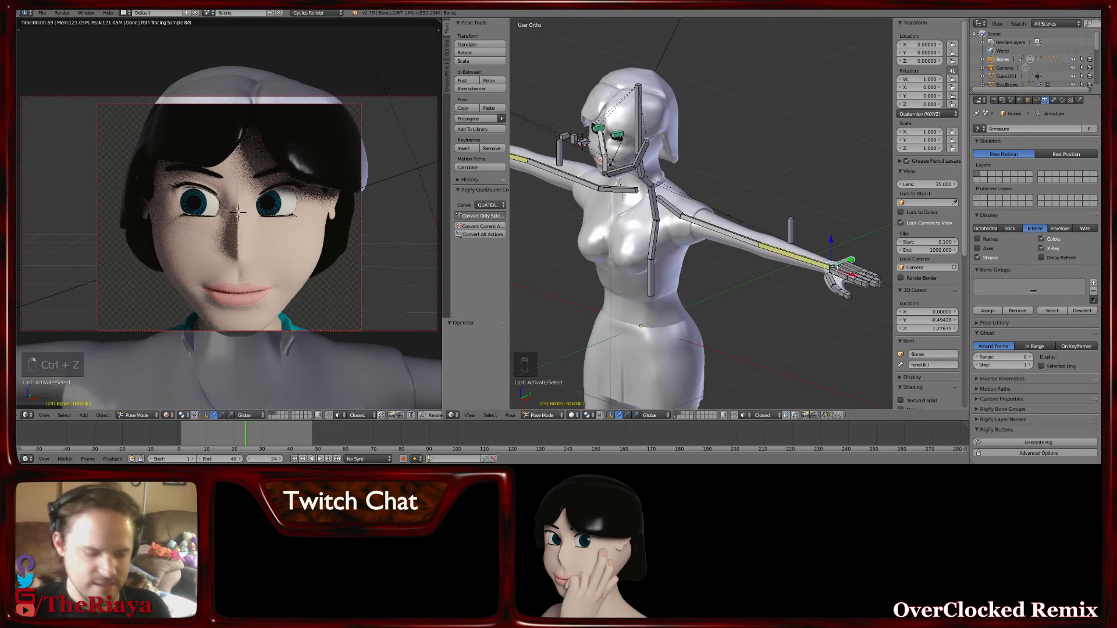
middle_click_drag(828, 190, 848, 232)
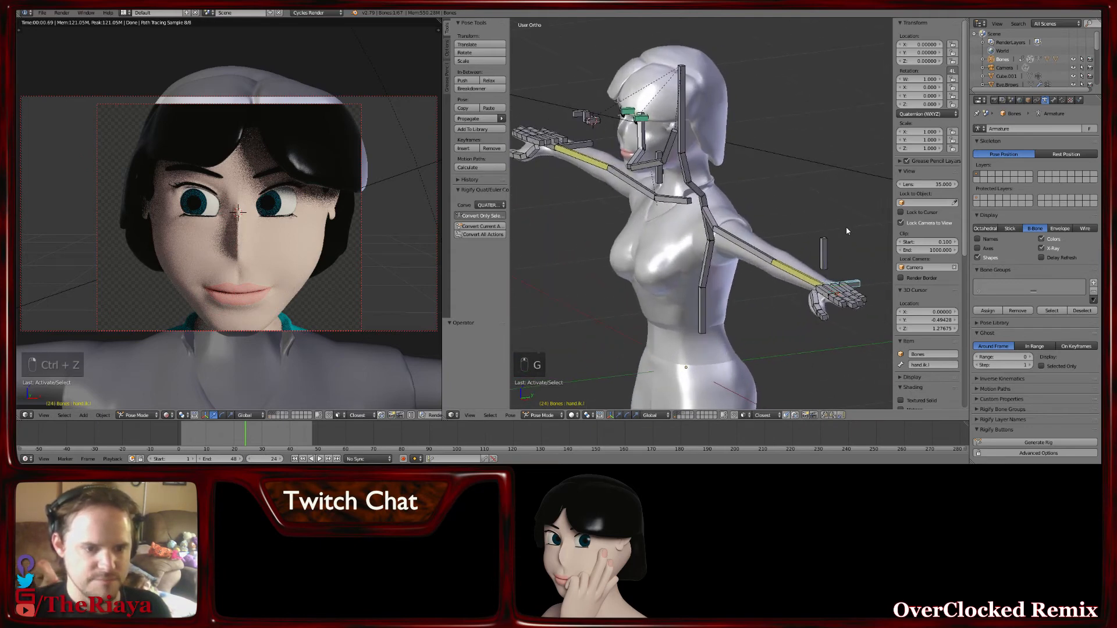
key("g")
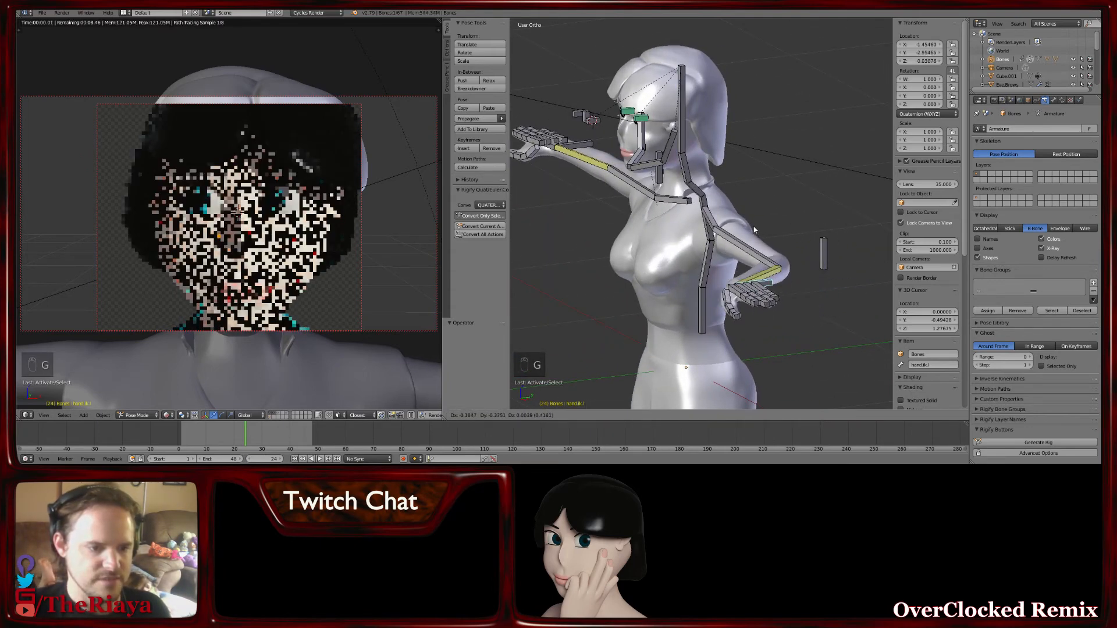
left_click(754, 230)
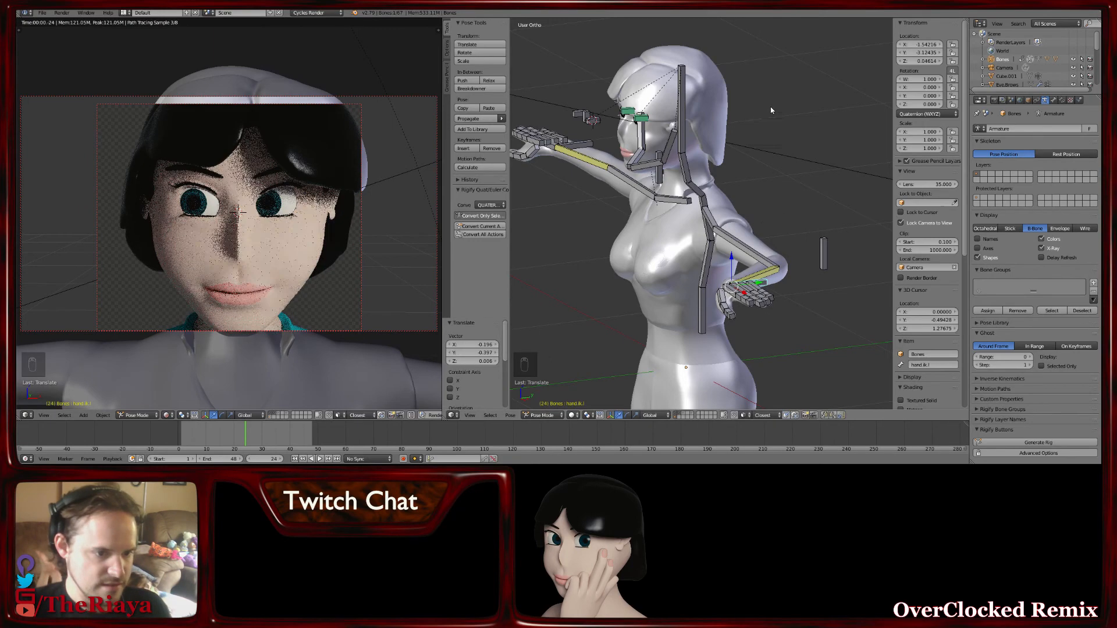
Try rotating the left hand's IK bone about -105° around the Z axis
key("r")
key("z")
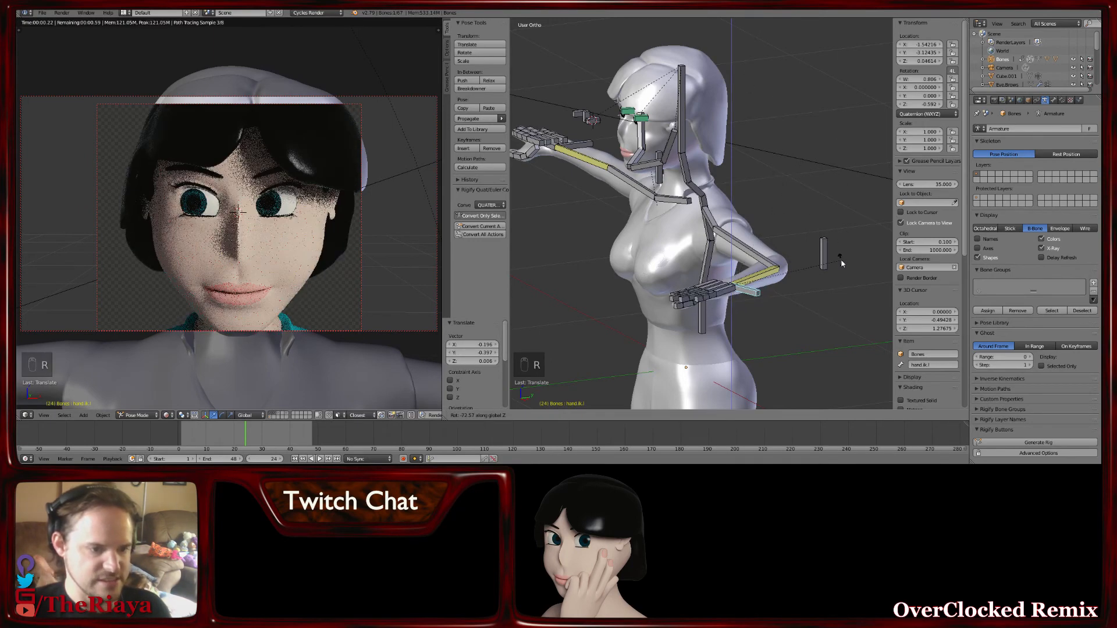
key("Escape")
middle_click_drag(838, 256, 584, 309)
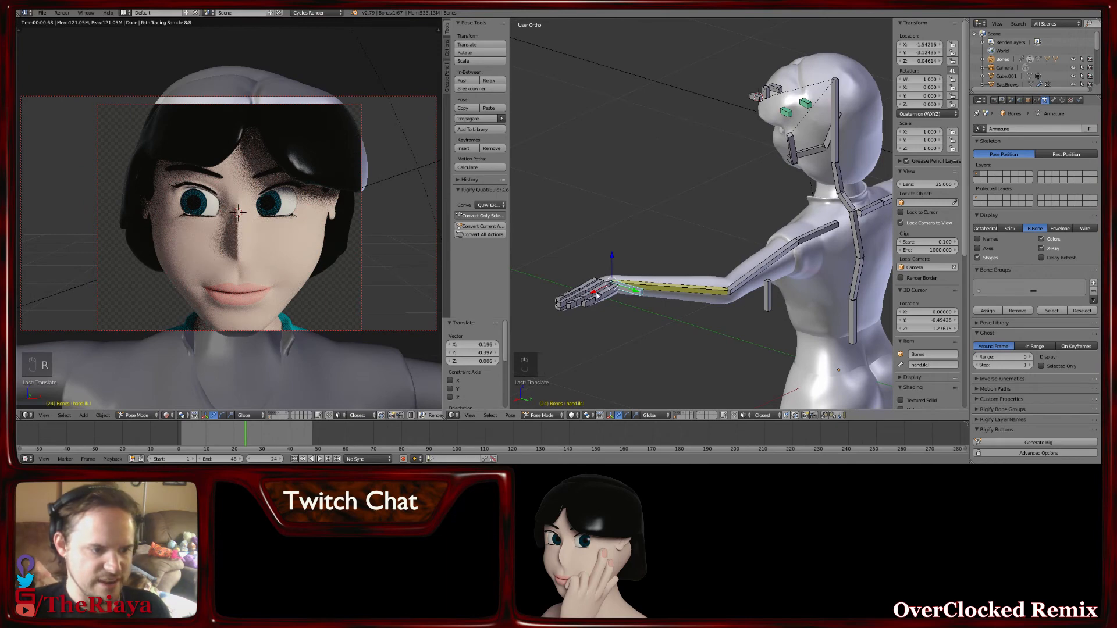
middle_click_drag(713, 221, 721, 253)
key("r")
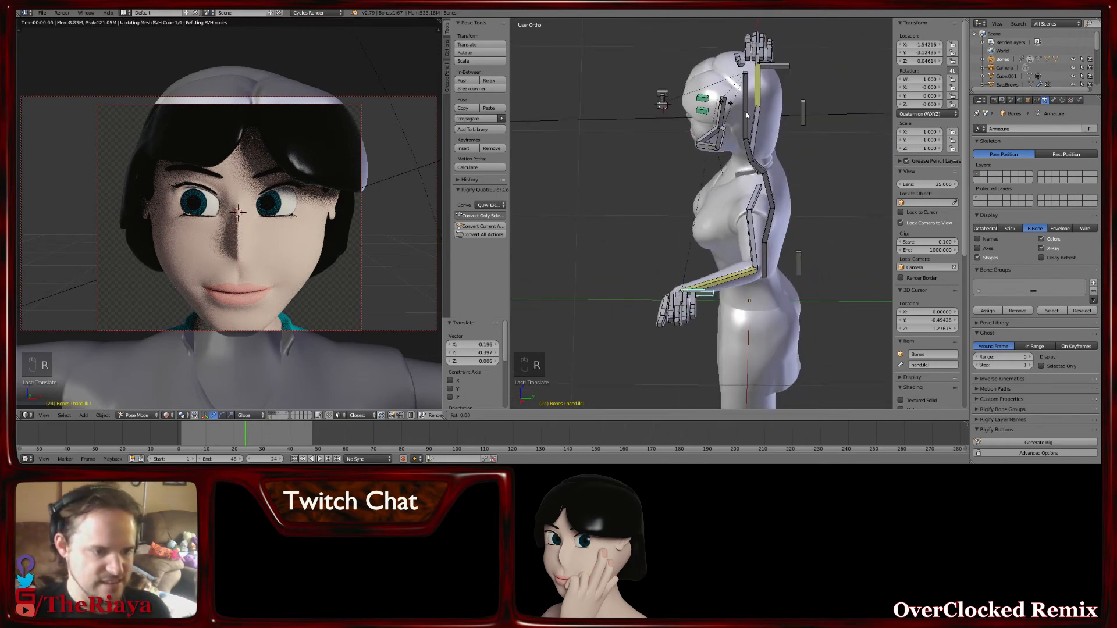
left_click(686, 309)
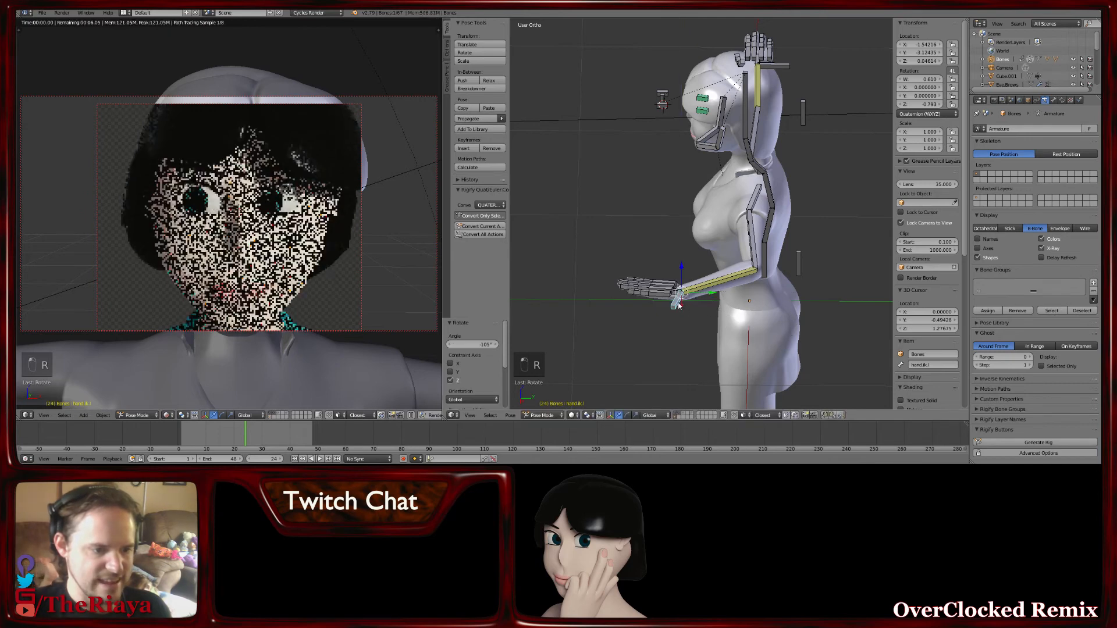
Try pulling the left hand's IK bone forward to stretch the arm out in front of the body
key("g")
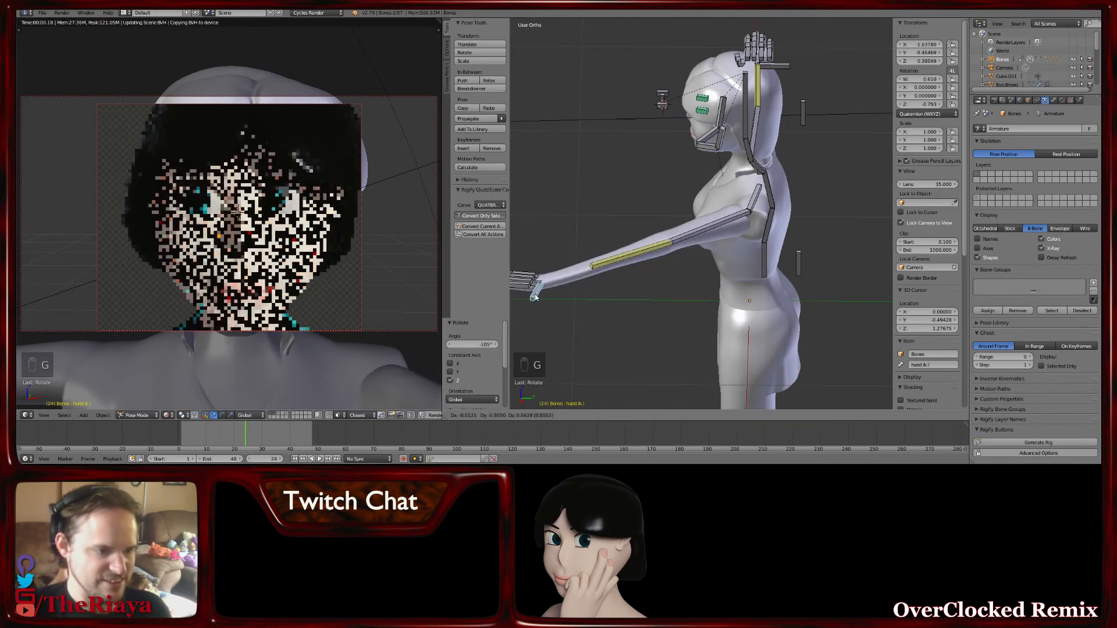
left_click(584, 267)
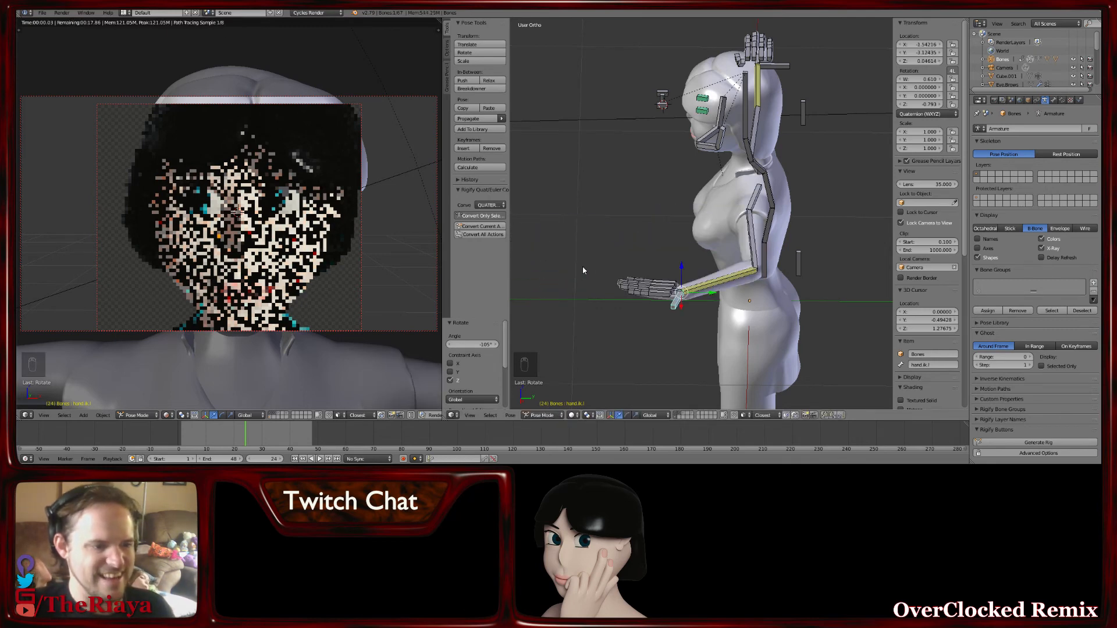
middle_click_drag(716, 301, 699, 220)
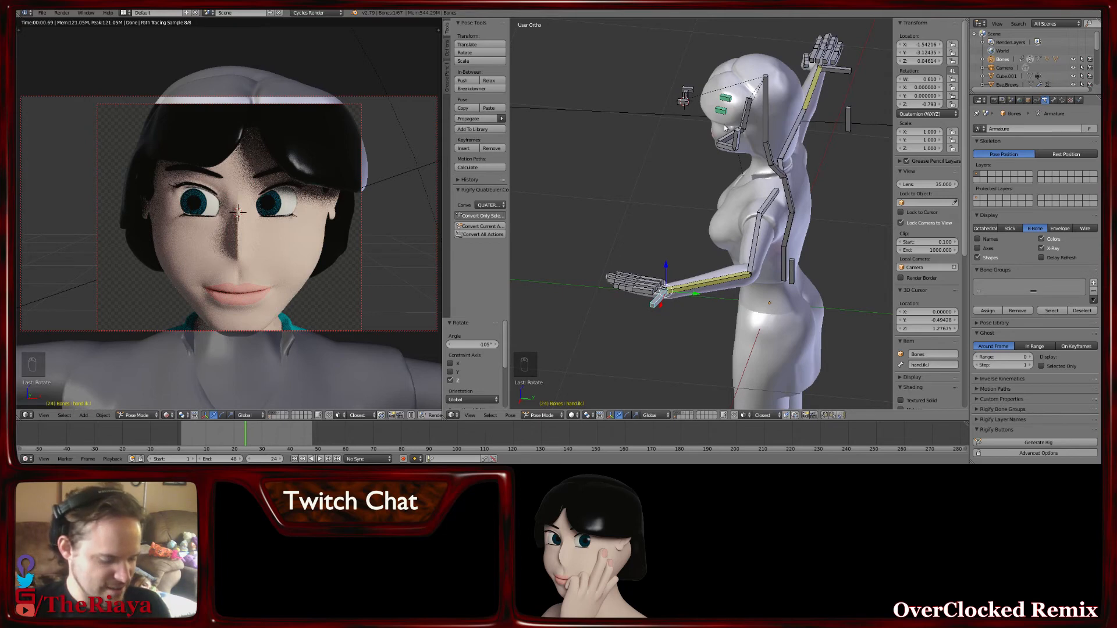
Try rotating the left hand's IK bone around the X axis and around the Y axis
key("r")
key("x")
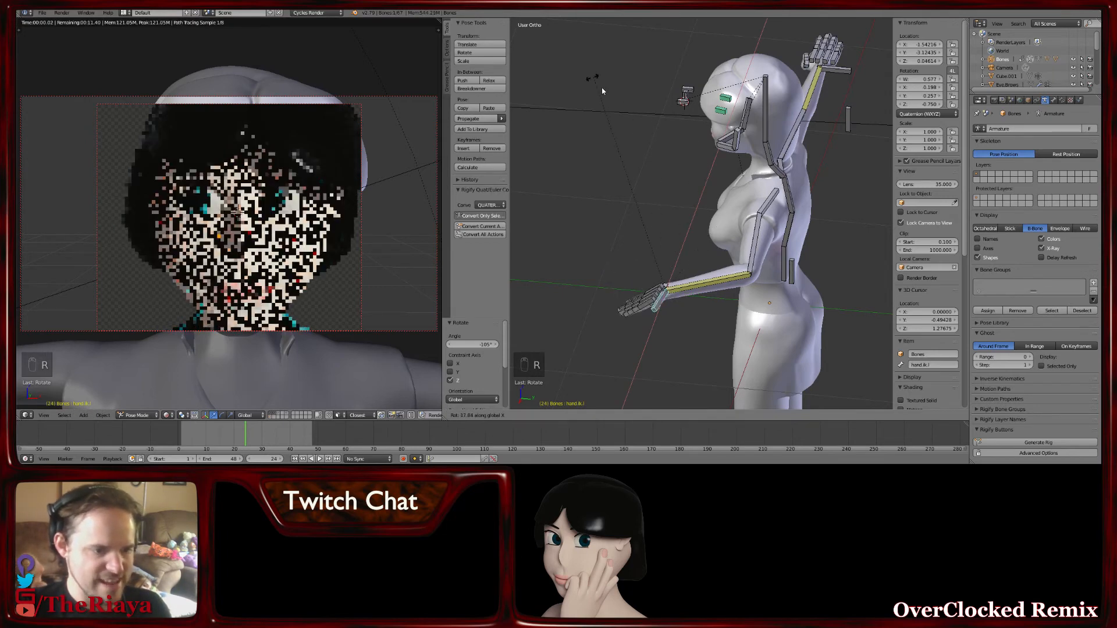
right_click(717, 145)
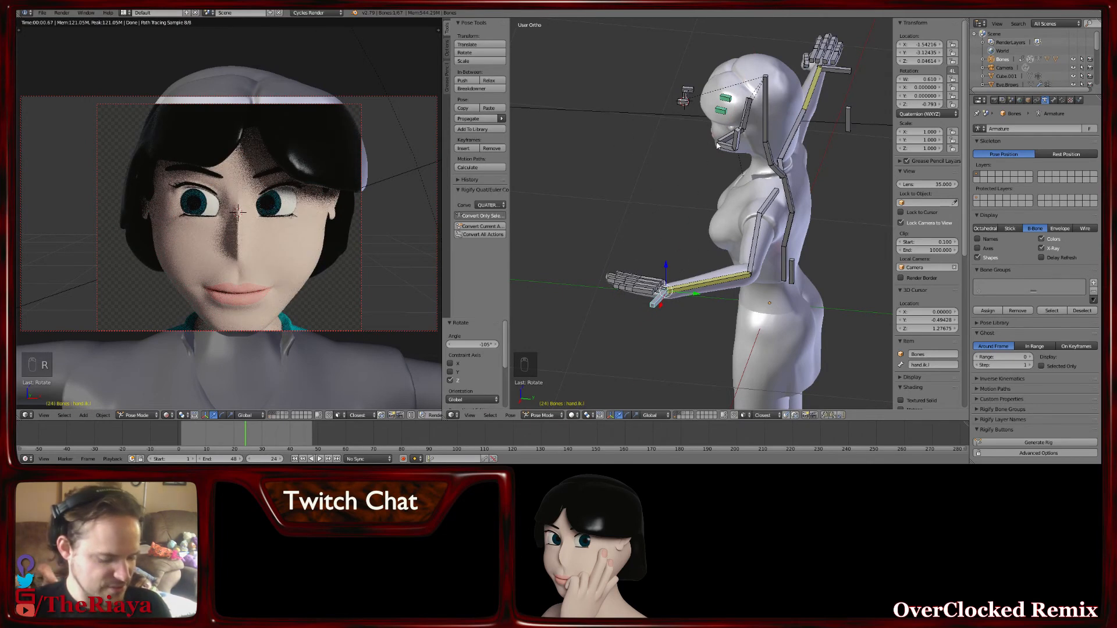
key("r")
key("y")
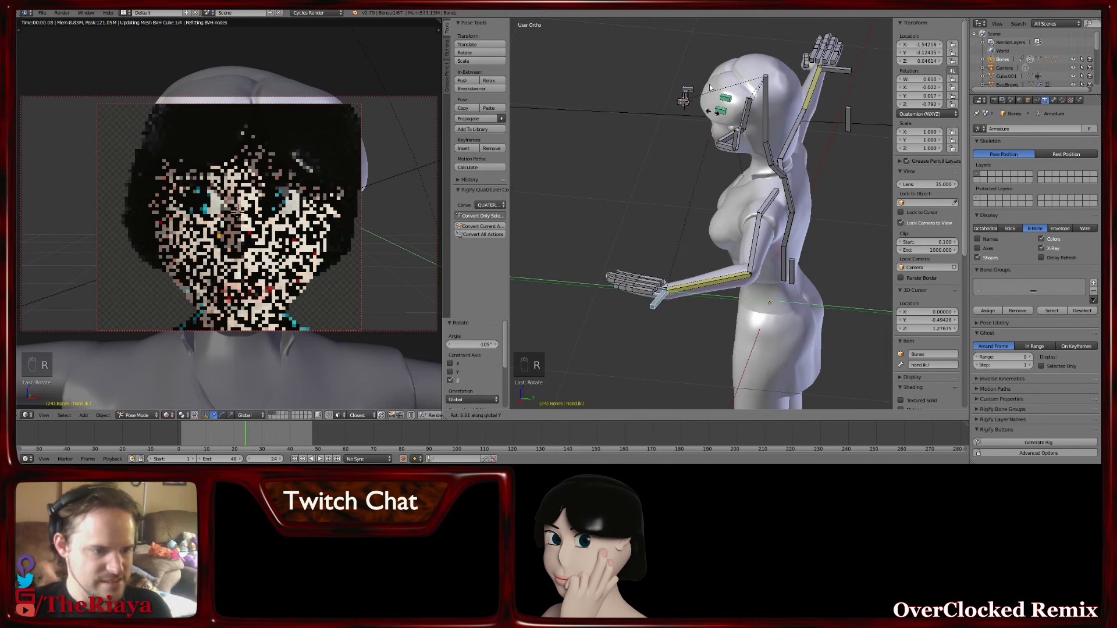
right_click(686, 30)
Reselect the left hand's IK bone and undo its test rotation and movement
middle_click_drag(665, 237, 688, 230)
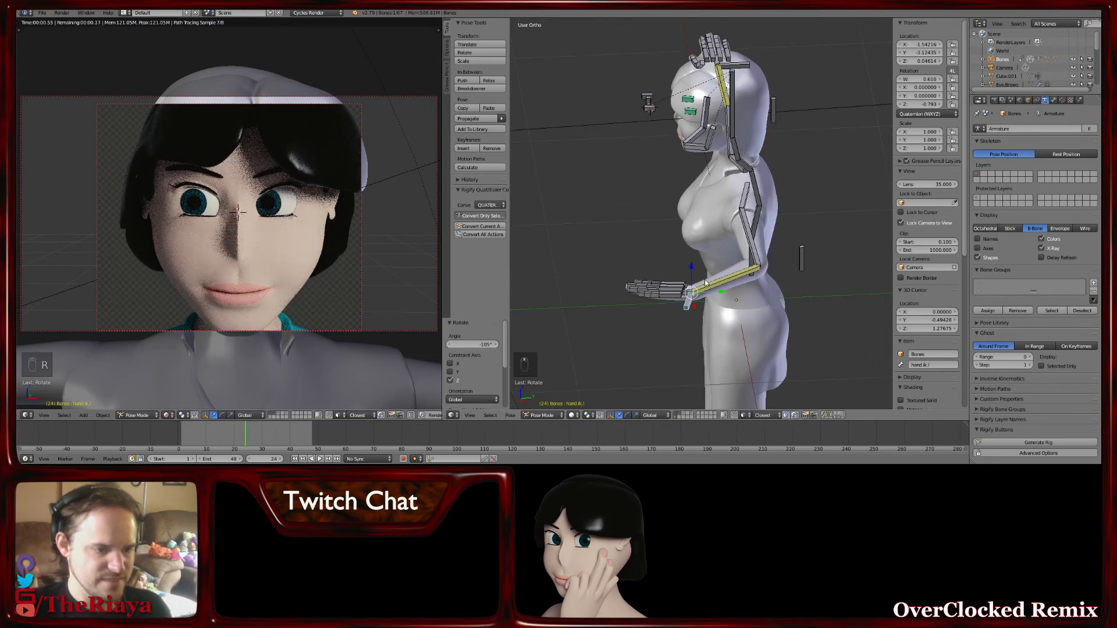
right_click(703, 284)
right_click(689, 303)
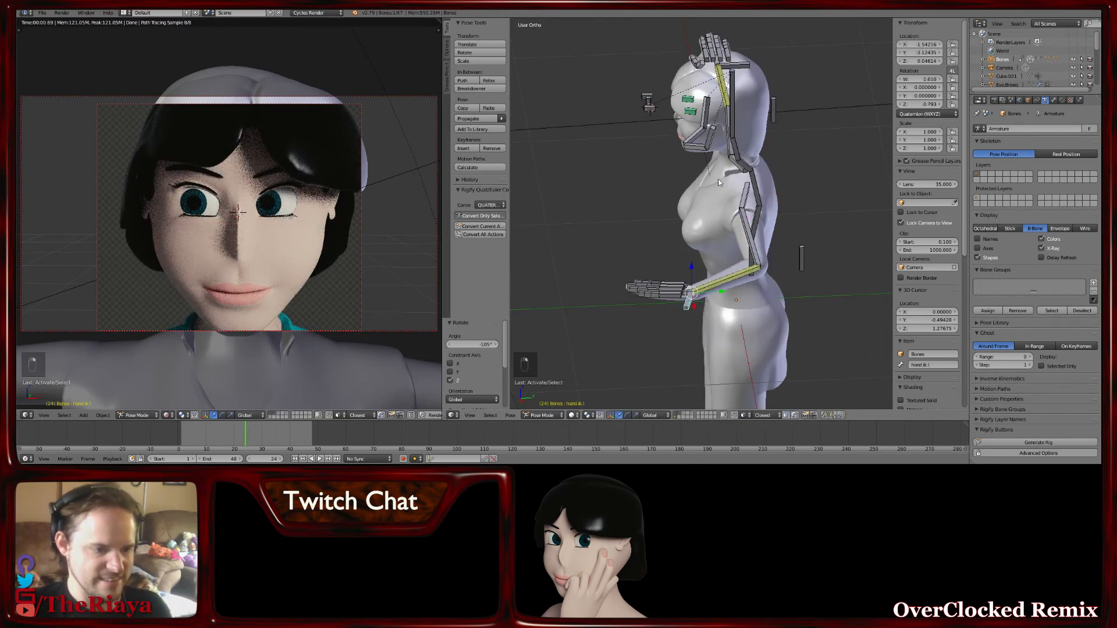
middle_click_drag(719, 182, 679, 179)
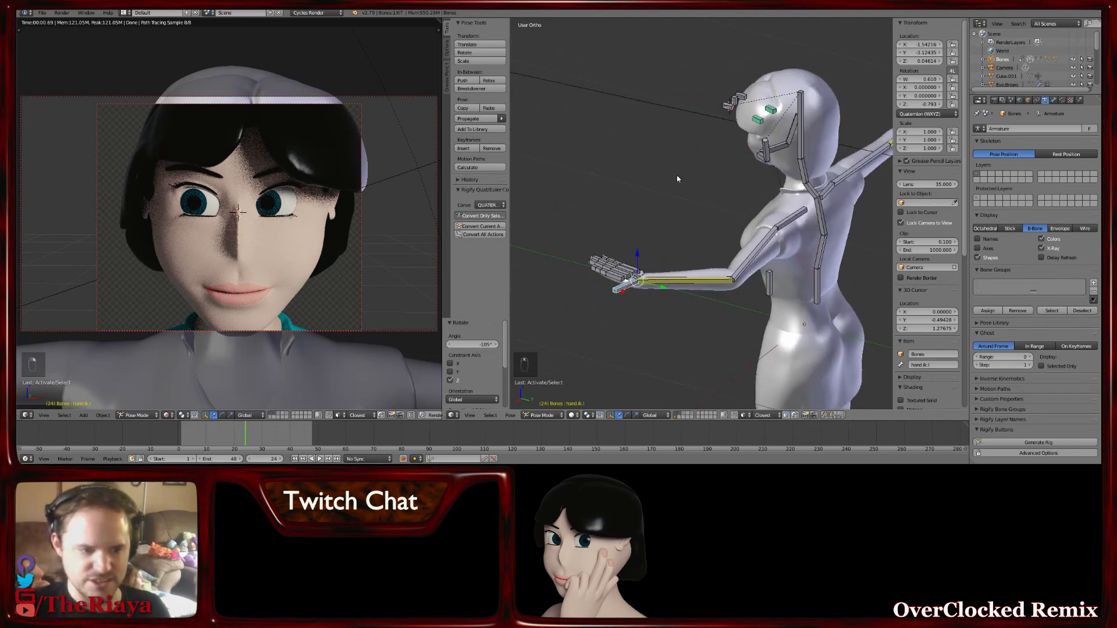
key("ctrl+z")
key("ctrl+z")
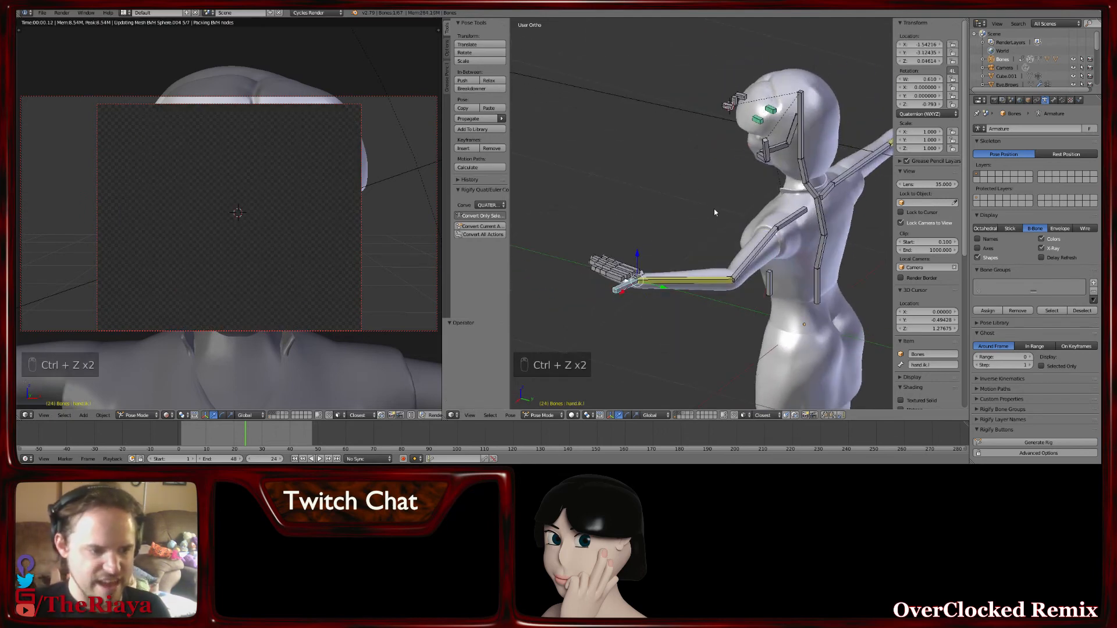
key("ctrl+z")
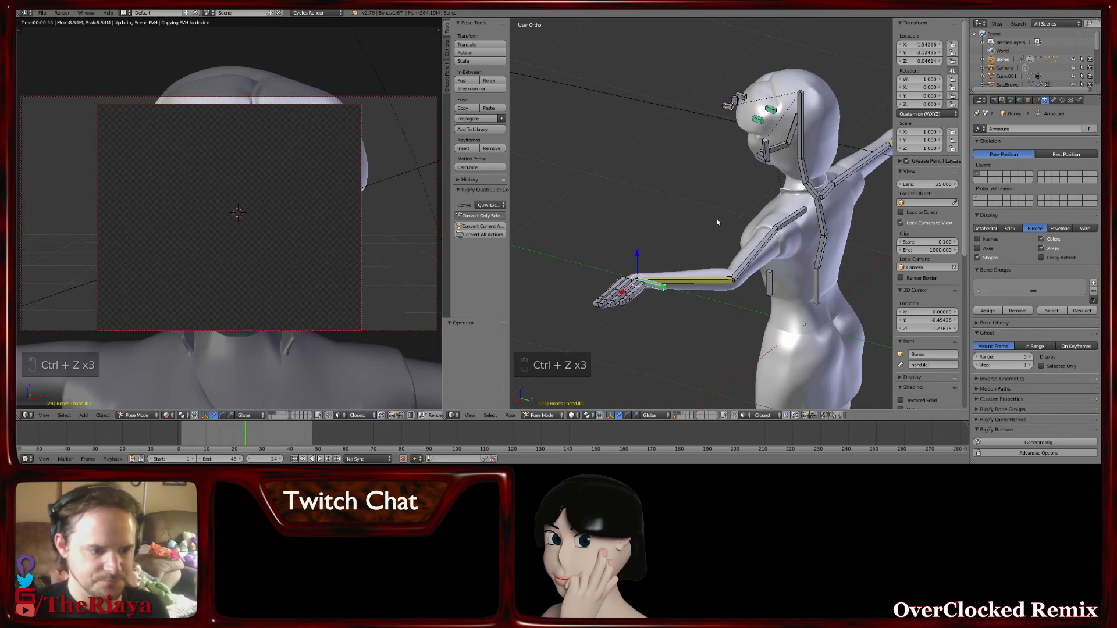
key("ctrl+z")
Bring the face and eye bones back into close view and save over the existing blend file
middle_click_drag(712, 225, 826, 196)
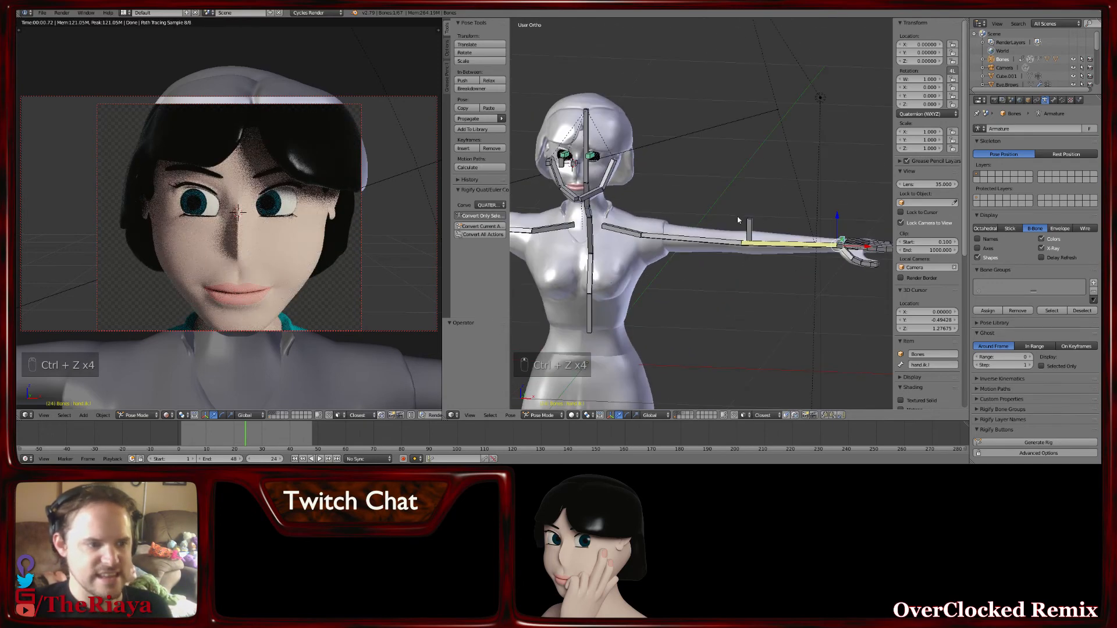
scroll(738, 217, "up", 5)
middle_click_drag(575, 169, 799, 268, "shift")
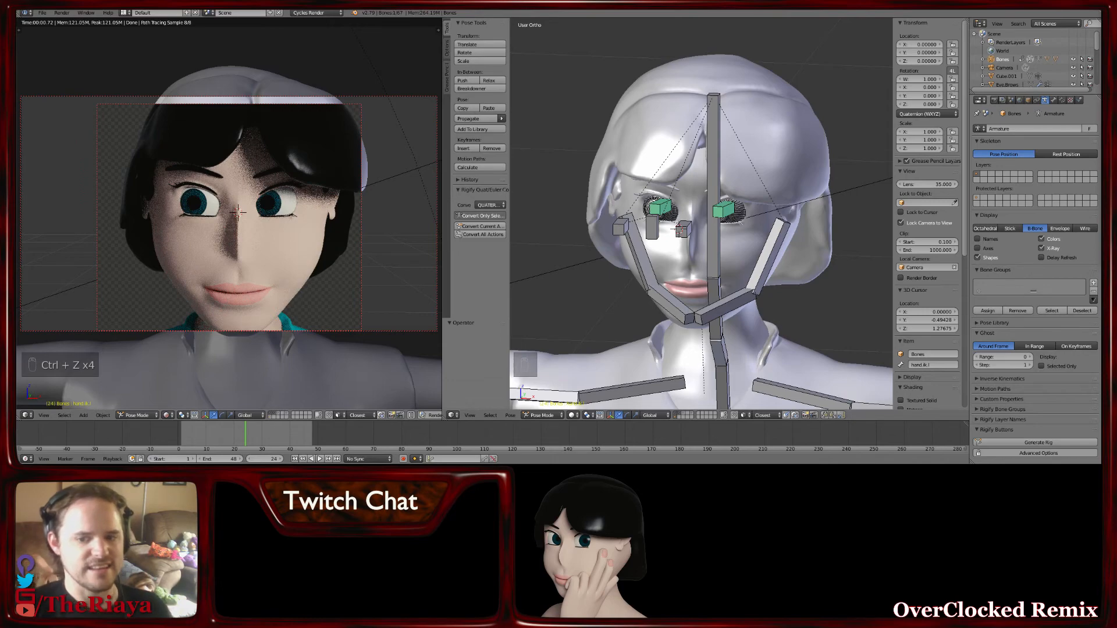
scroll(709, 197, "up", 10)
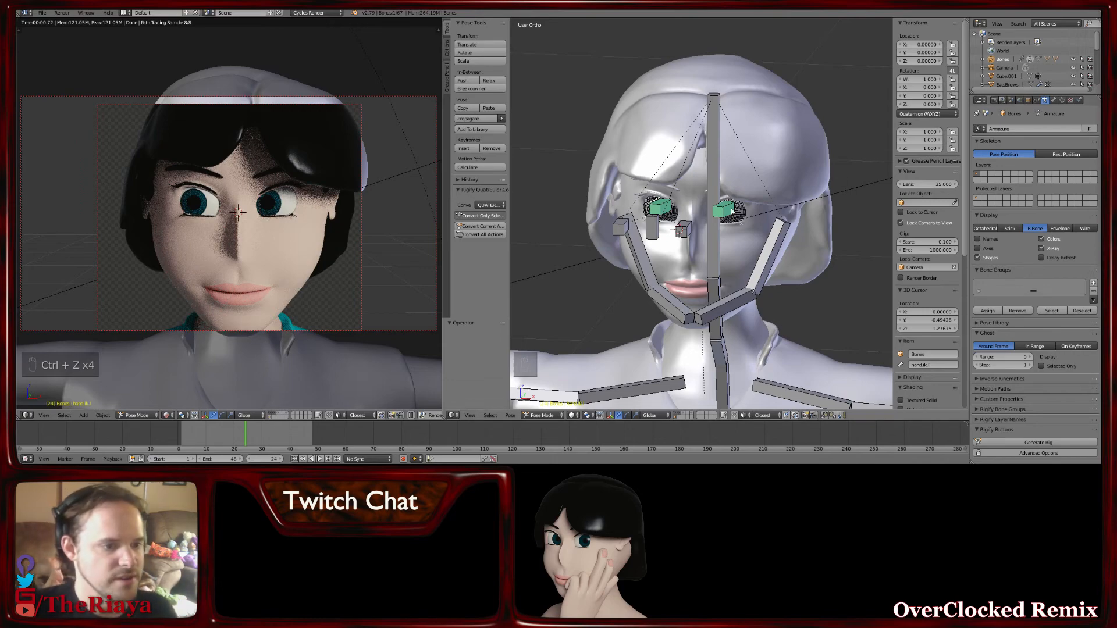
scroll(669, 209, "down", 3)
middle_click_drag(709, 197, 744, 216)
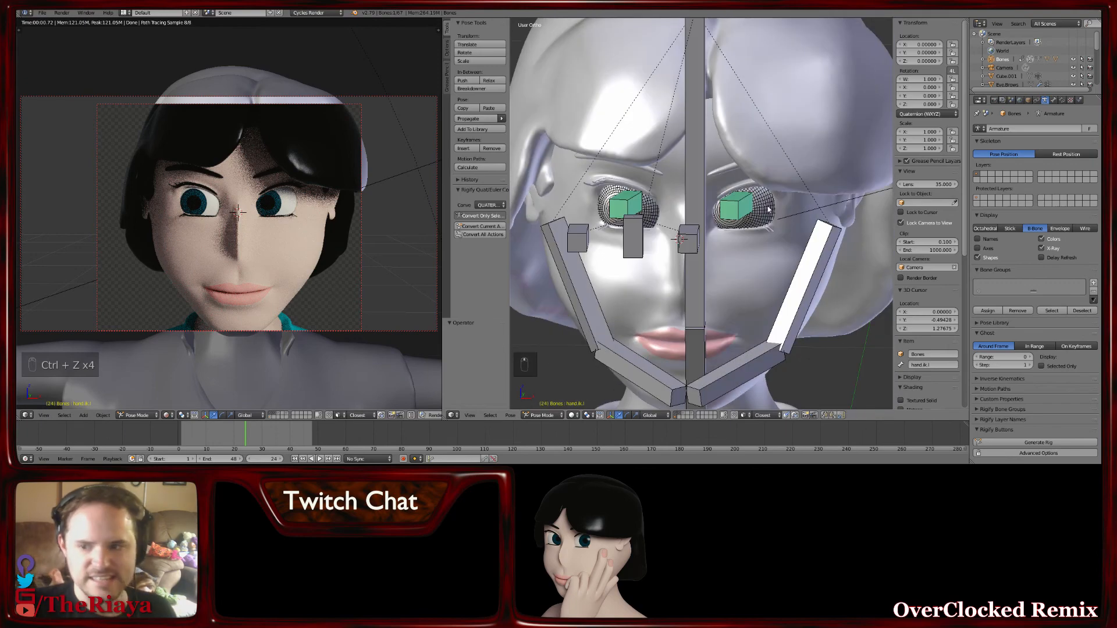
key("ctrl+s")
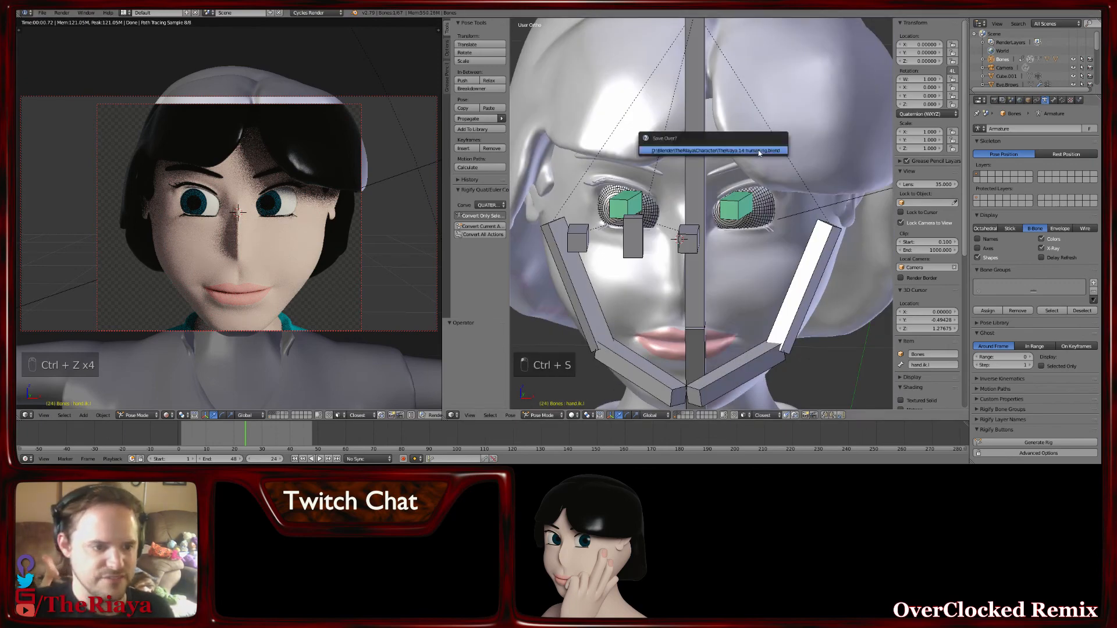
Select the bone of the character's left eye and examine it from the side
right_click(738, 215)
middle_click_drag(738, 216, 788, 214)
middle_click_drag(679, 238, 704, 240)
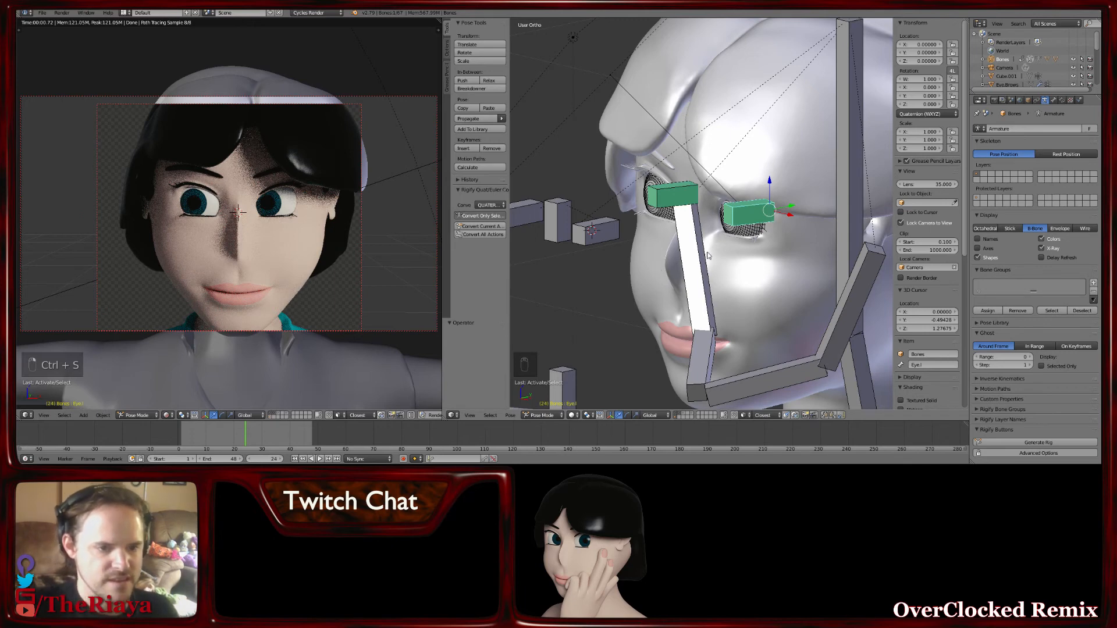
Examine the Damped Track constraint settings of the selected left eye bone, then view the face from the front
middle_click_drag(708, 254, 727, 214)
left_click(1054, 100)
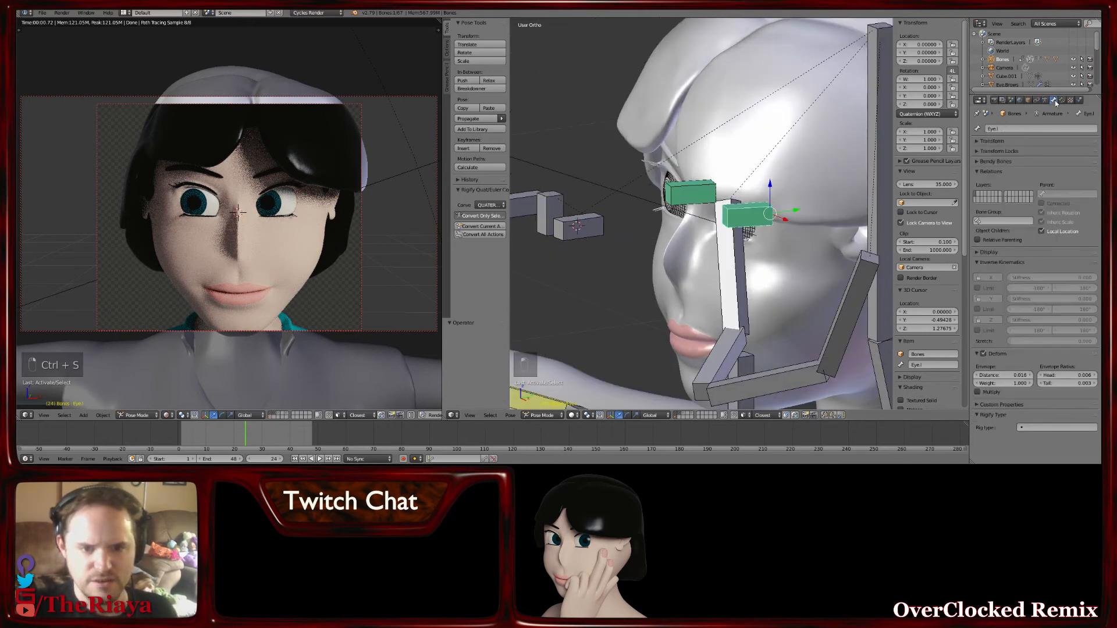
left_click(1062, 100)
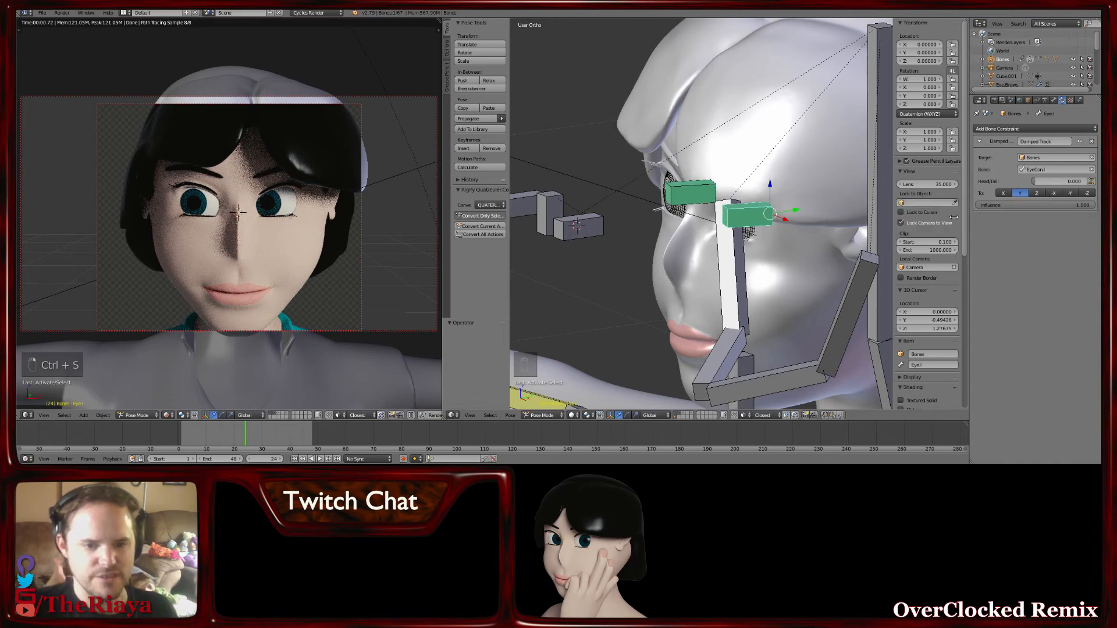
middle_click_drag(789, 137, 781, 175)
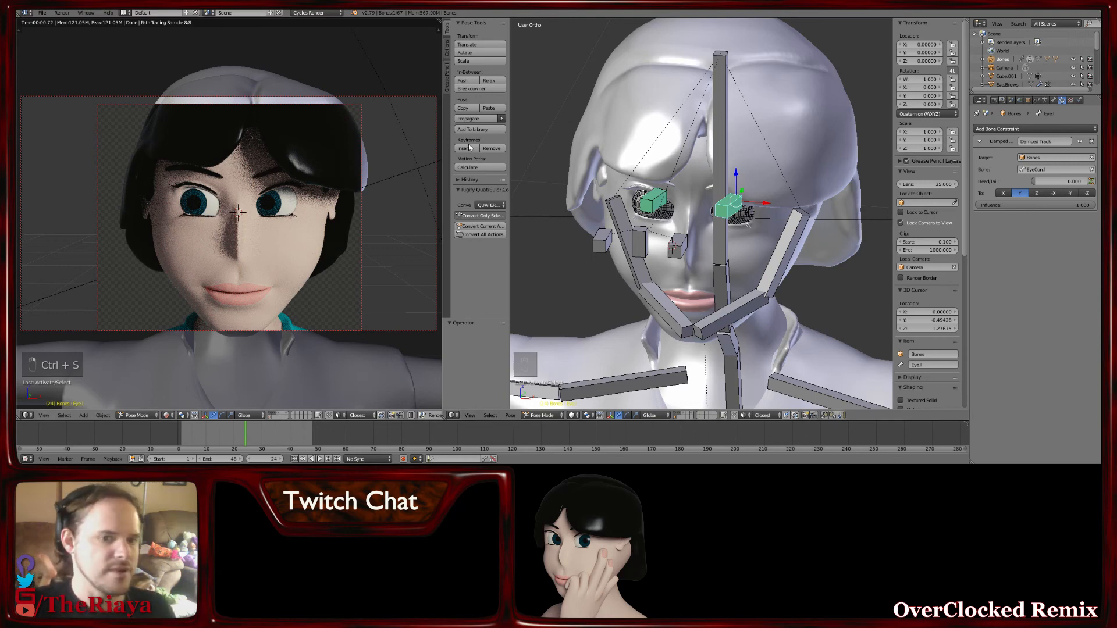
Switch the Cycles render device to CPU in the scene's render settings
left_click(995, 100)
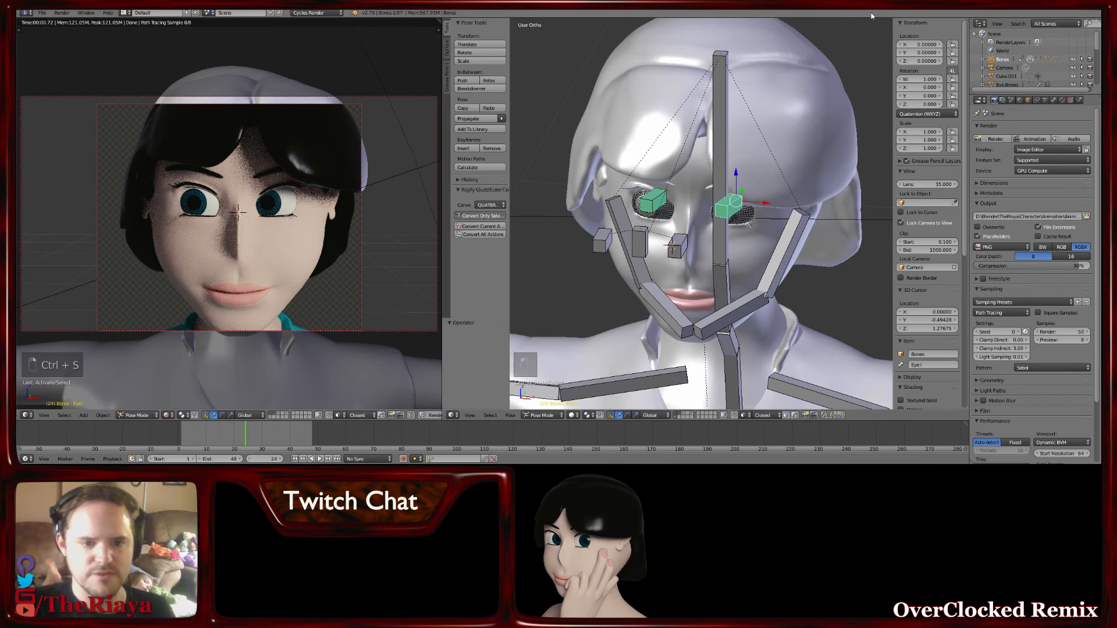
left_click(1043, 171)
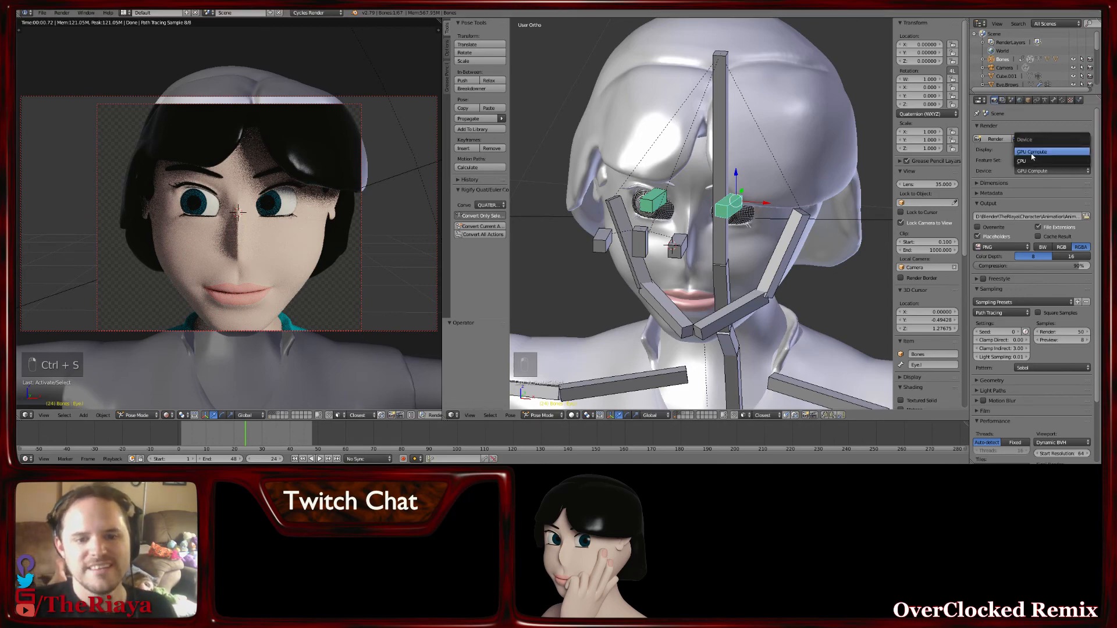
left_click(1039, 161)
Fix the render thread count at 8 and save over the existing blend file
scroll(989, 233, "down", 4)
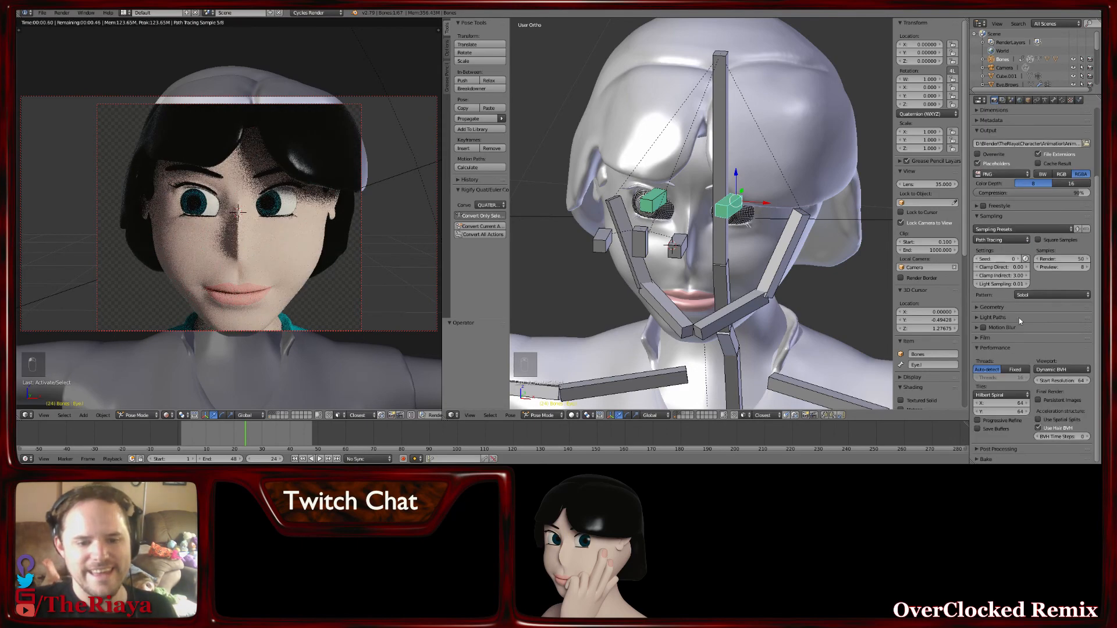
left_click(1015, 369)
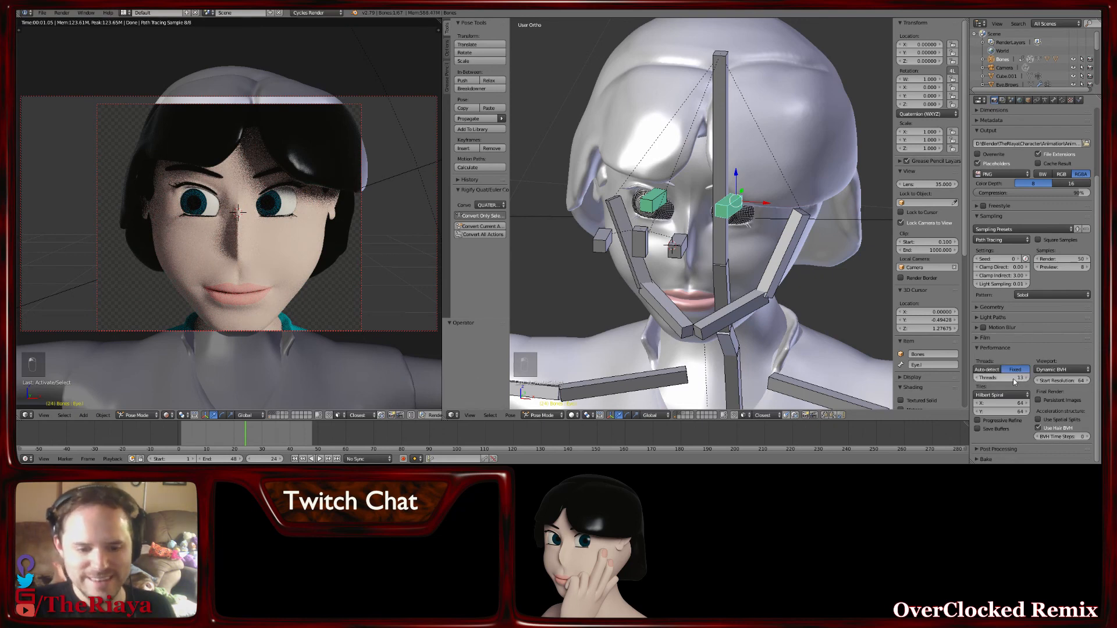
left_click(1013, 378)
type("8")
key("Return")
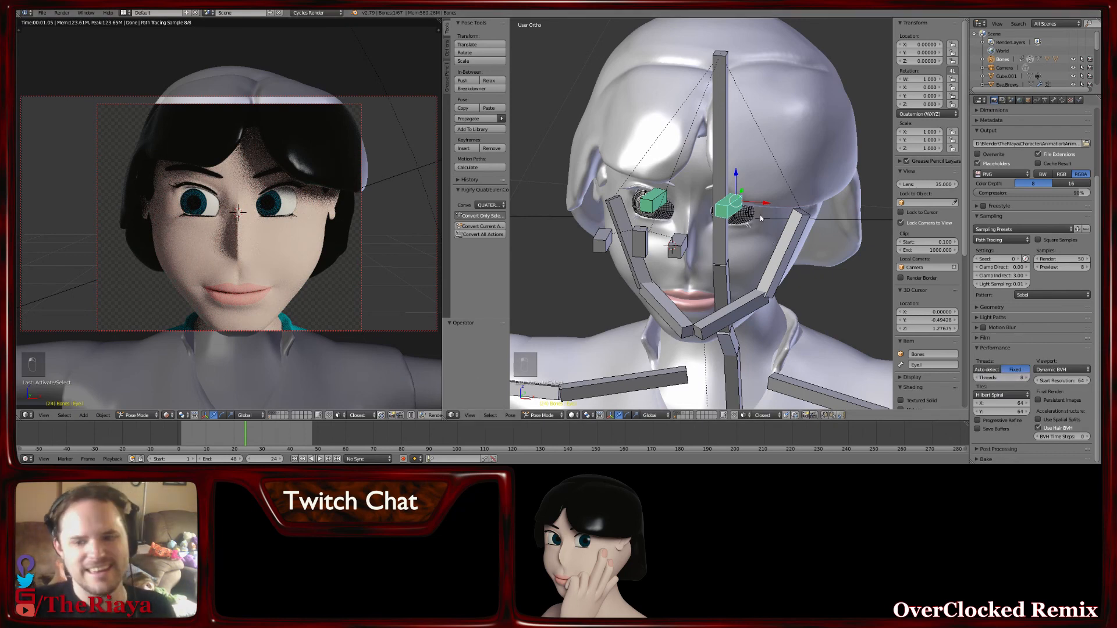
key("ctrl+s")
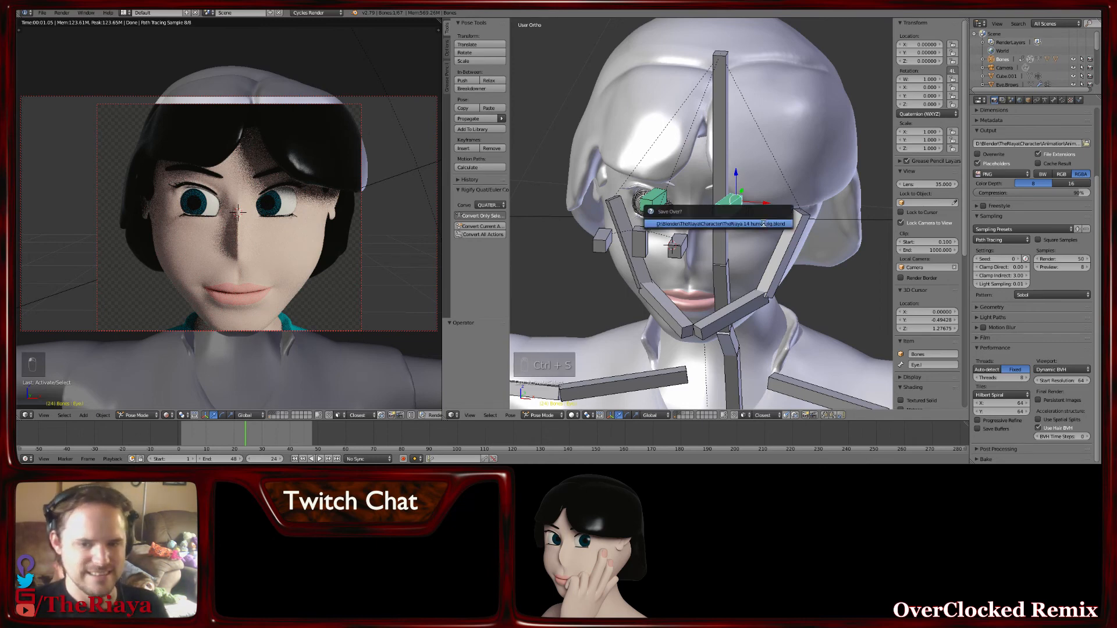